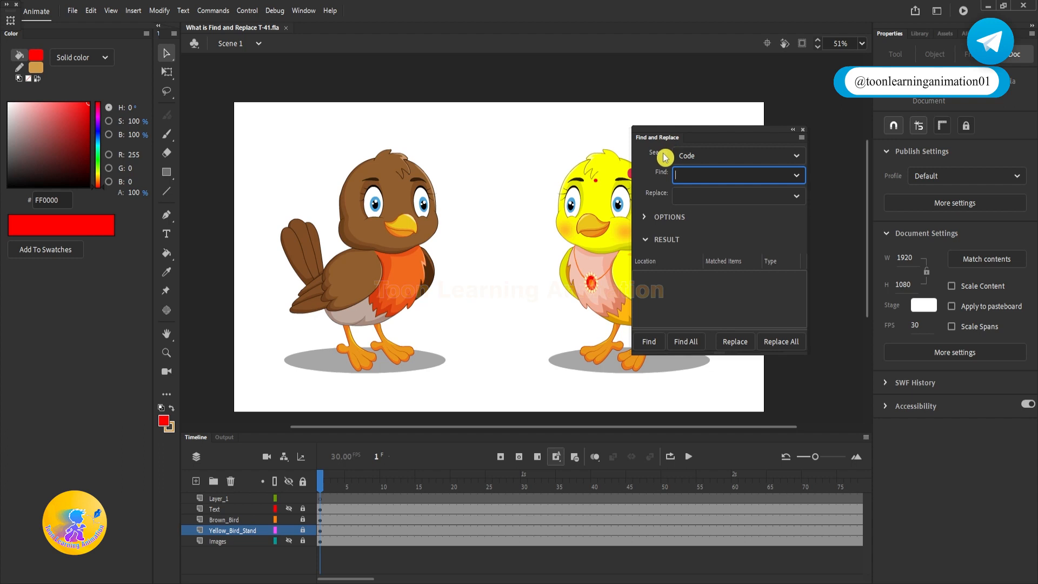
# Set Find and Replace to search for Text instead of code.
pyautogui.click(708, 156)
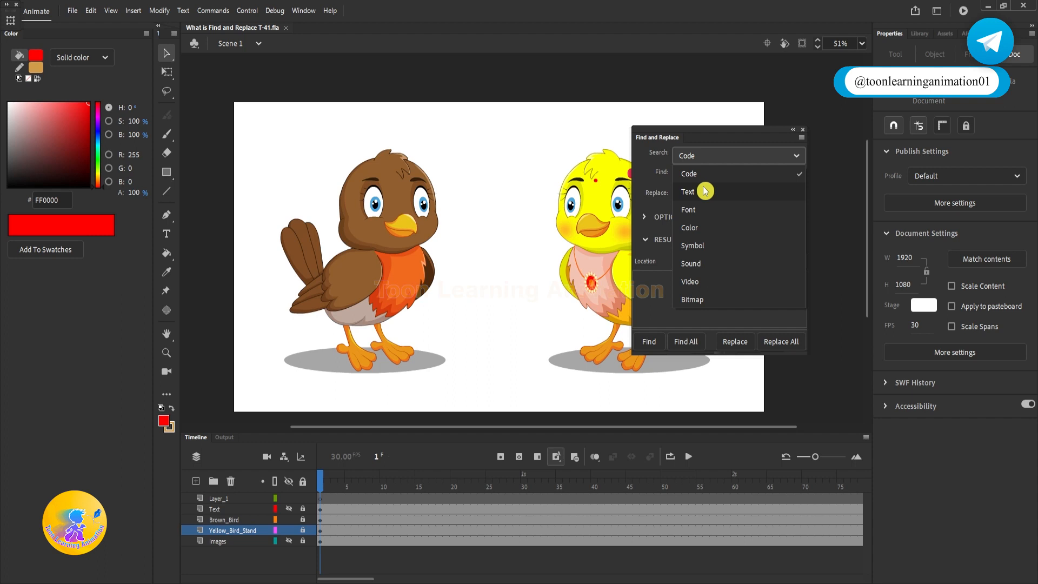
pyautogui.click(704, 190)
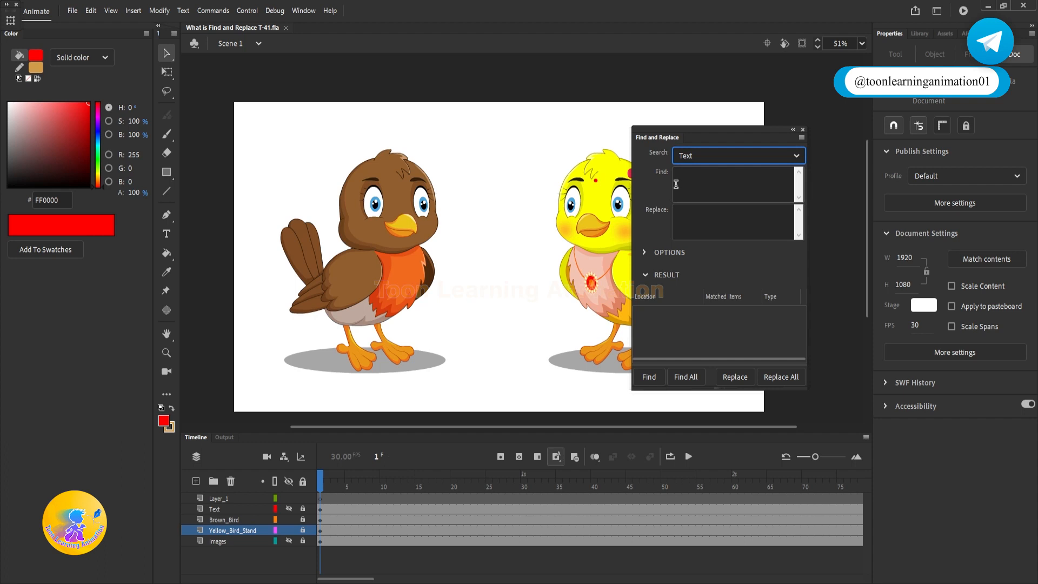
pyautogui.click(704, 181)
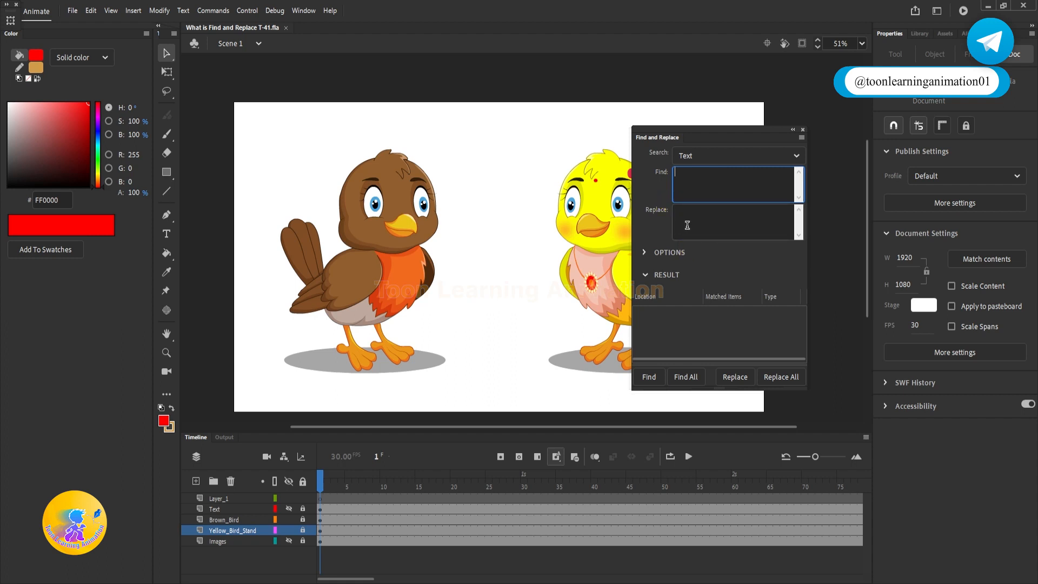
# Dock the collapsed Find and Replace panel beside the Properties panel and shrink it to an icon.
pyautogui.click(794, 135)
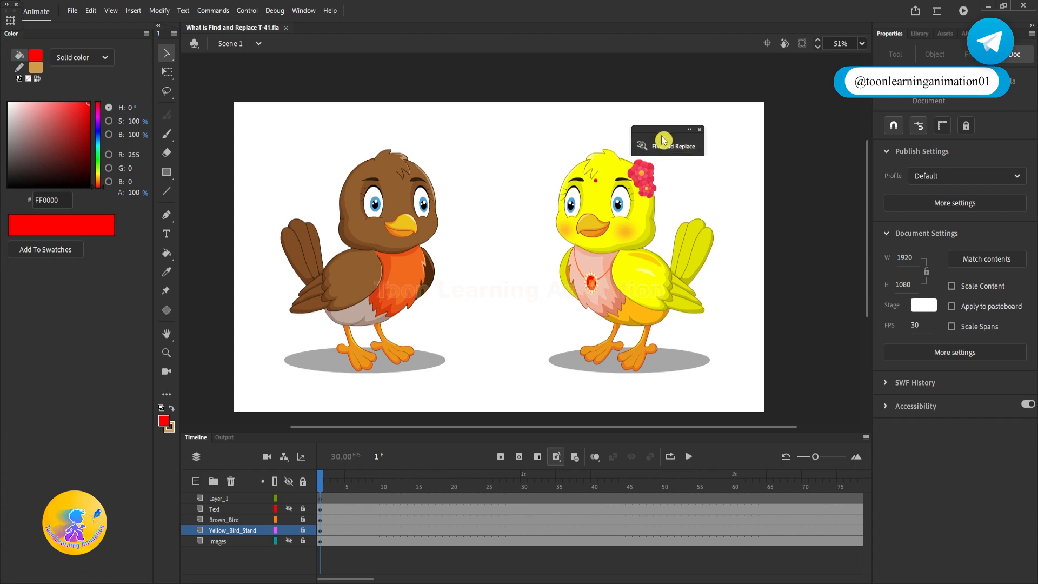
pyautogui.moveTo(663, 140)
pyautogui.mouseDown()
pyautogui.moveTo(683, 121)
pyautogui.moveTo(733, 109)
pyautogui.moveTo(676, 142)
pyautogui.mouseUp()
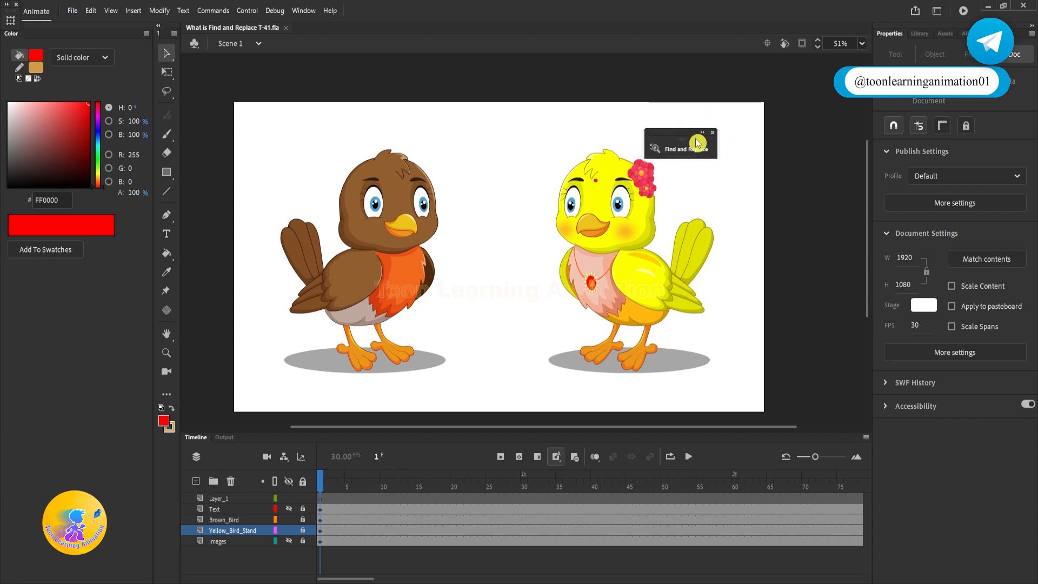
pyautogui.click(697, 143)
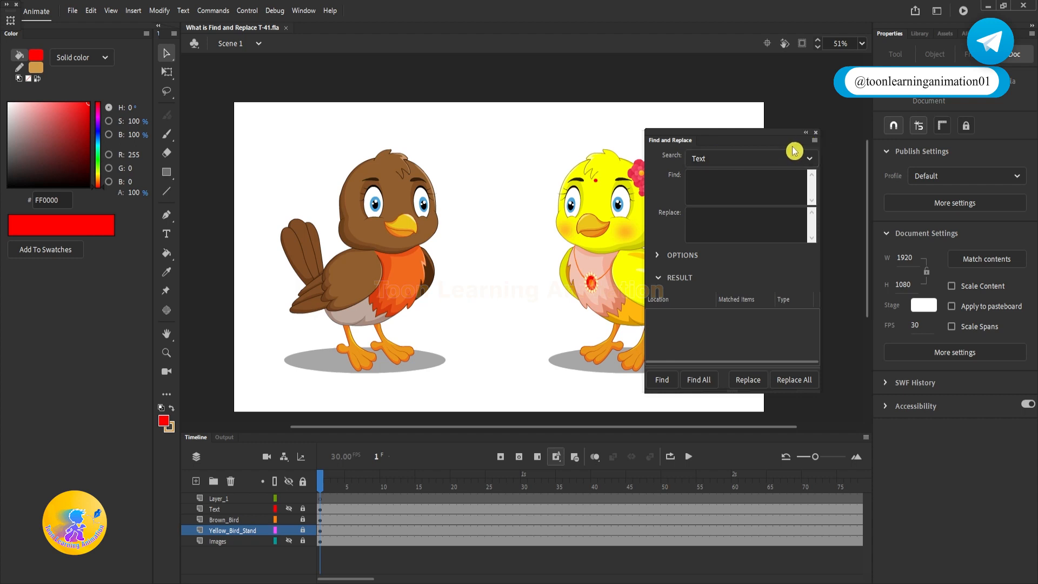
pyautogui.click(806, 132)
pyautogui.moveTo(684, 139); pyautogui.dragTo(874, 139)
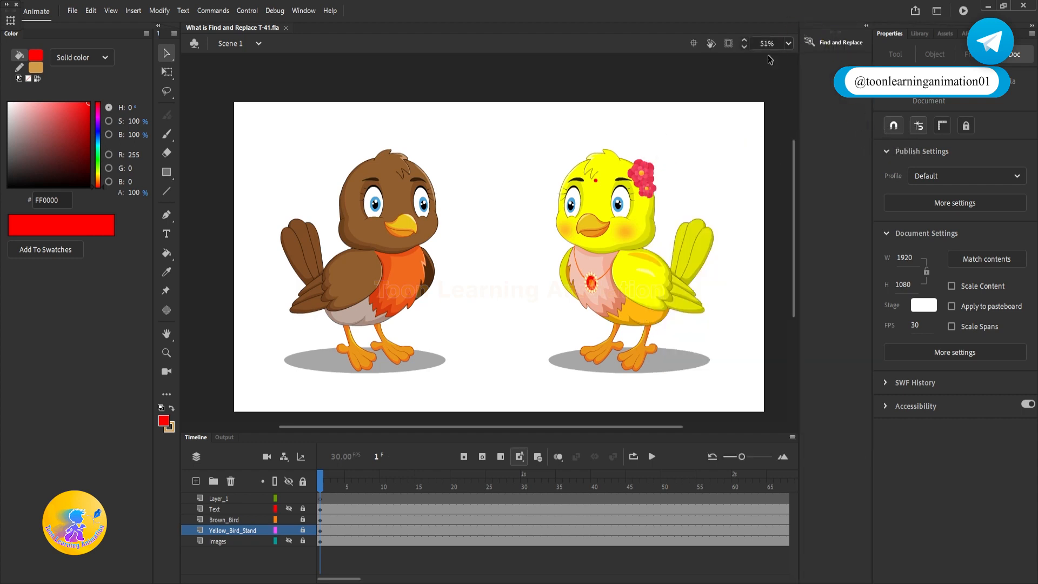
pyautogui.click(865, 33)
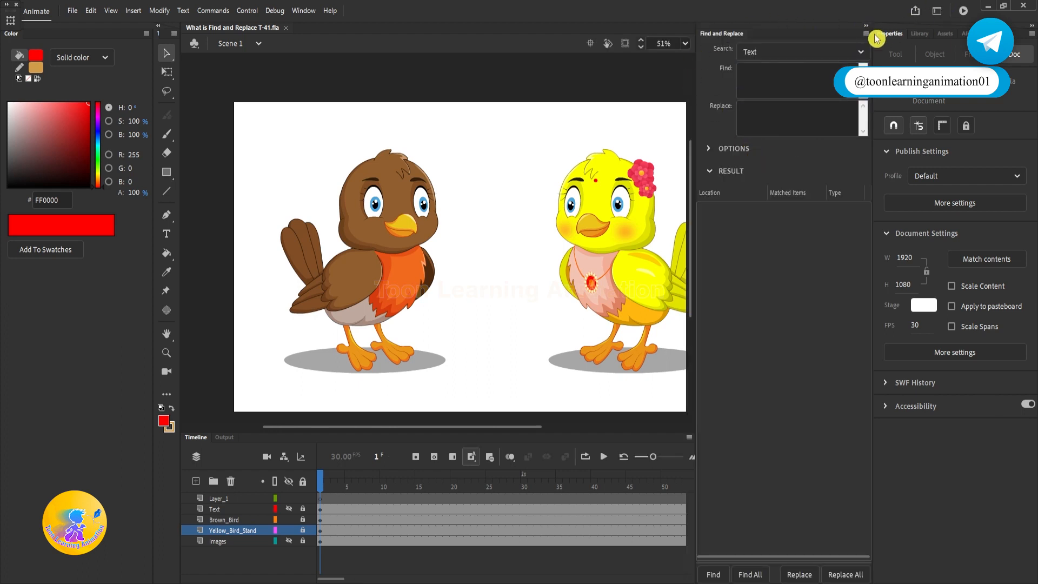
pyautogui.click(866, 26)
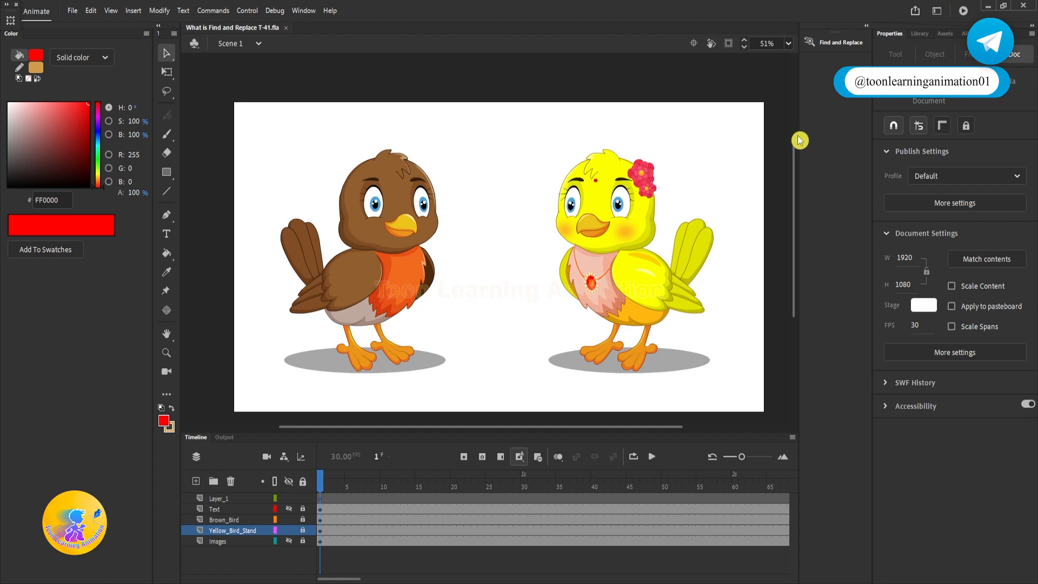
pyautogui.moveTo(802, 132); pyautogui.dragTo(852, 130)
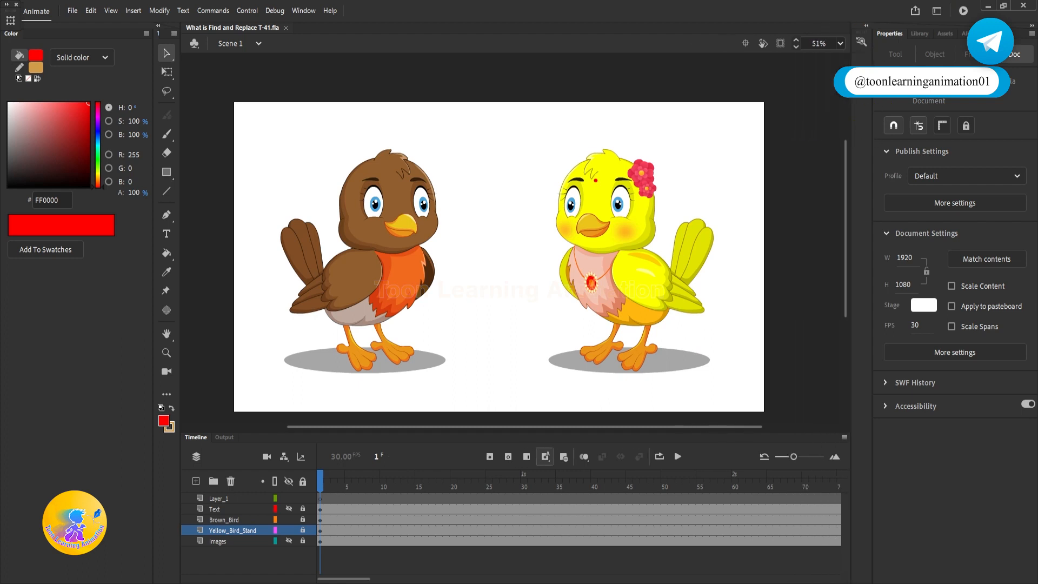
# Reopen the docked Find and Replace panel and detach it as a floating panel over the stage.
pyautogui.click(863, 42)
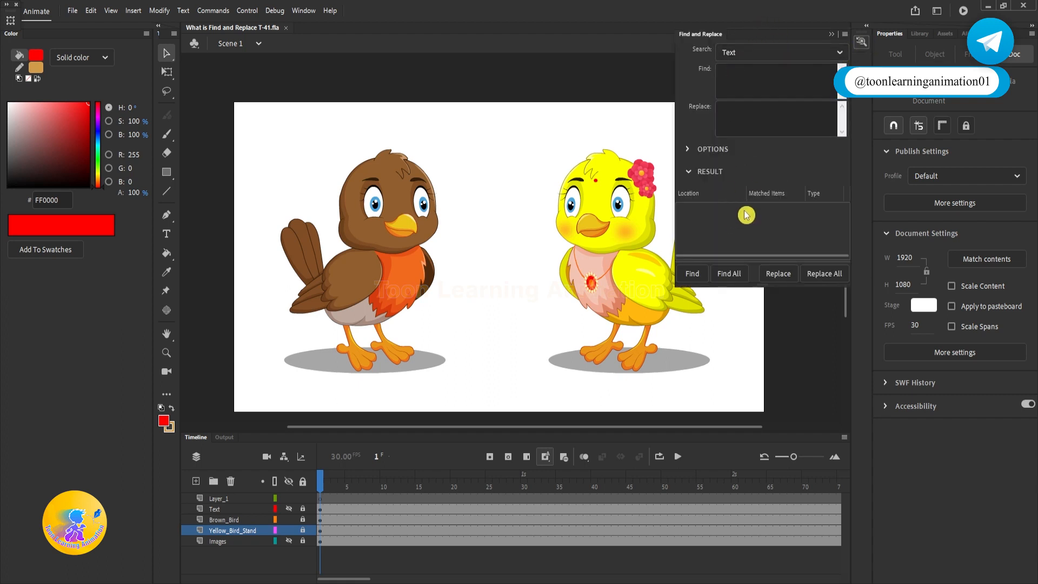
pyautogui.click(831, 34)
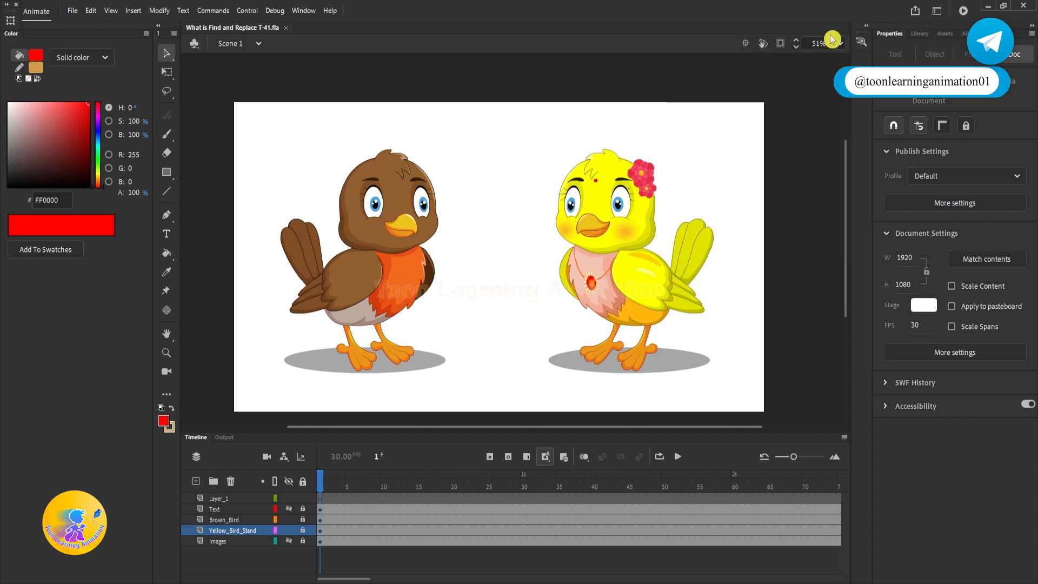
pyautogui.hotkey('ctrl', 'f')
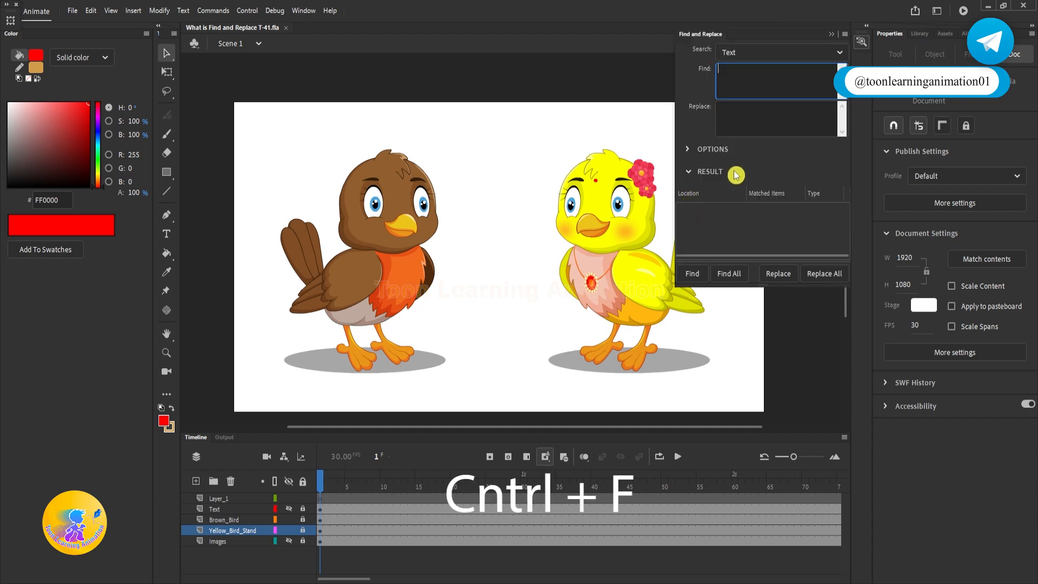
pyautogui.moveTo(757, 34); pyautogui.dragTo(689, 115)
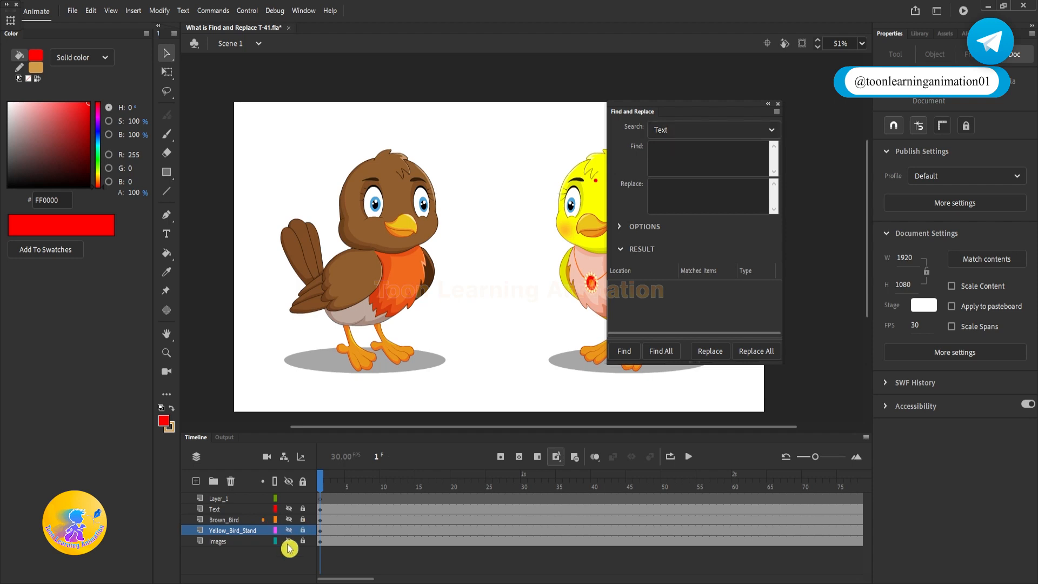
# Hide every layer except Text and move the Find and Replace panel clear of the text line.
pyautogui.moveTo(288, 531); pyautogui.dragTo(289, 505)
pyautogui.keyDown('alt'); pyautogui.click(290, 508); pyautogui.keyUp('alt')
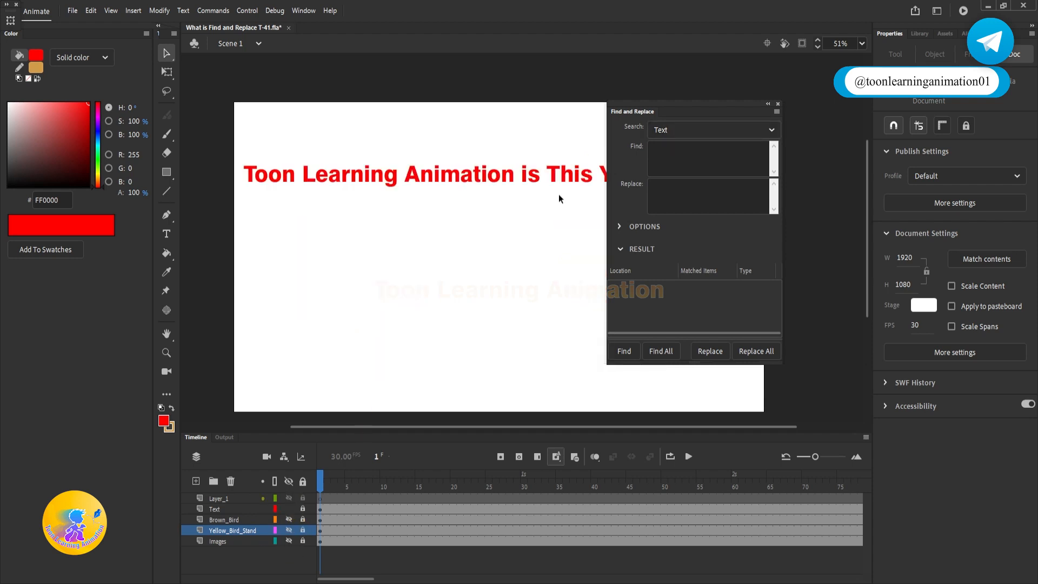
pyautogui.moveTo(671, 114); pyautogui.dragTo(799, 217)
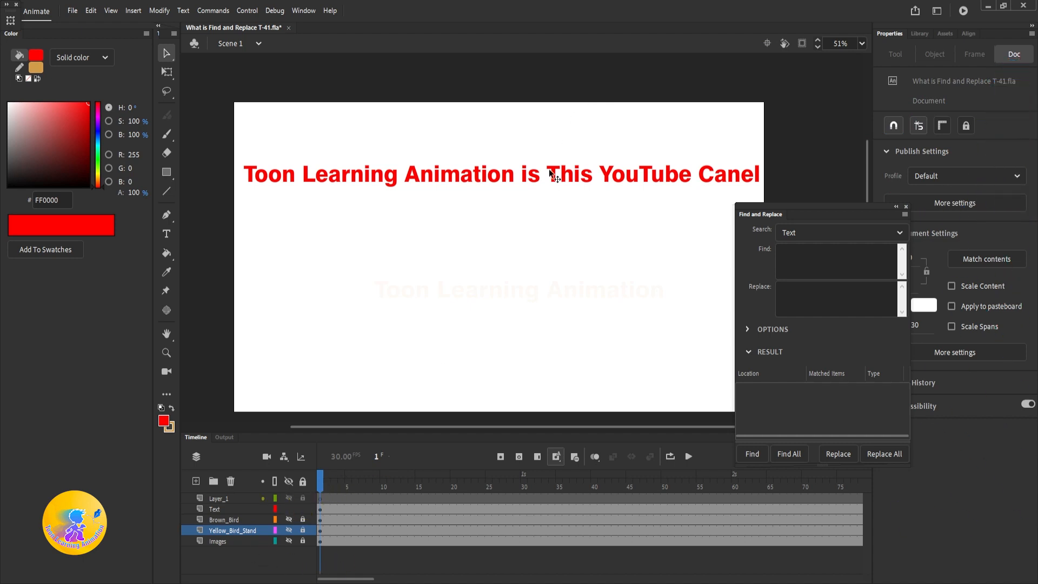
# Manually change the word "This" to "A" in the red text line, and undo that edit.
pyautogui.click(565, 175)
pyautogui.doubleClick(594, 176)
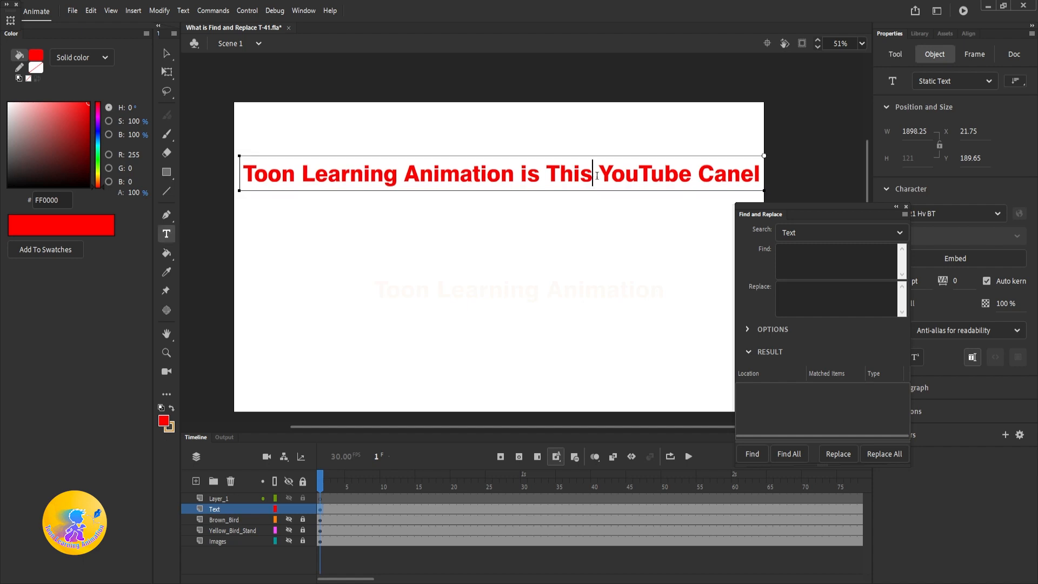
pyautogui.doubleClick(551, 174)
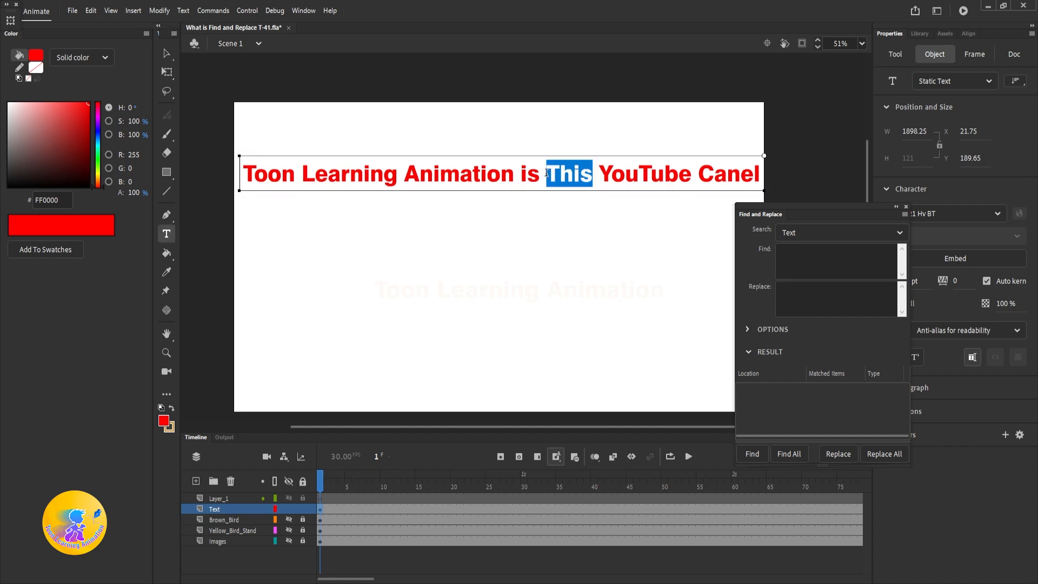
pyautogui.write('A')
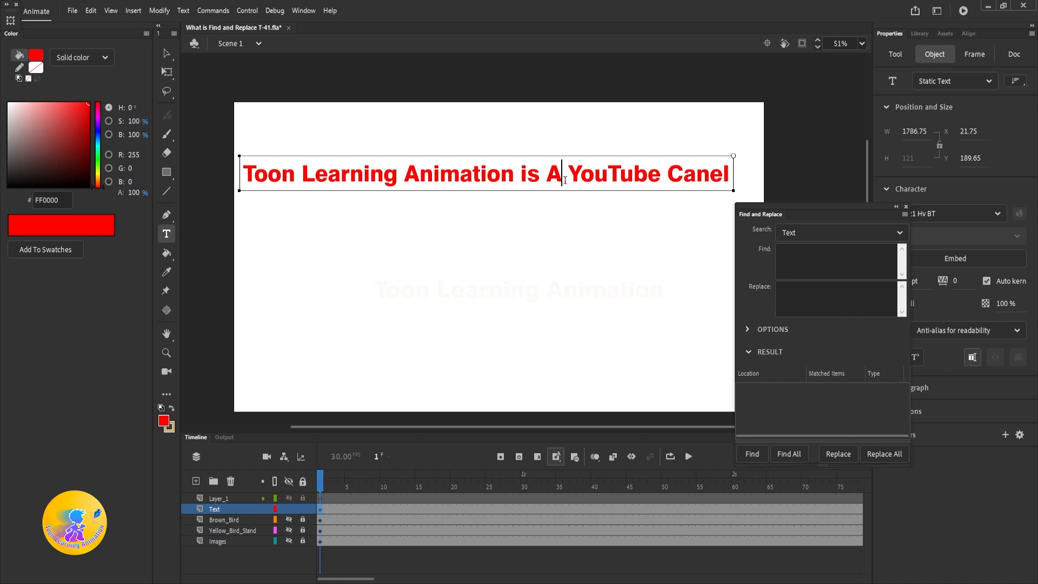
pyautogui.click(166, 53)
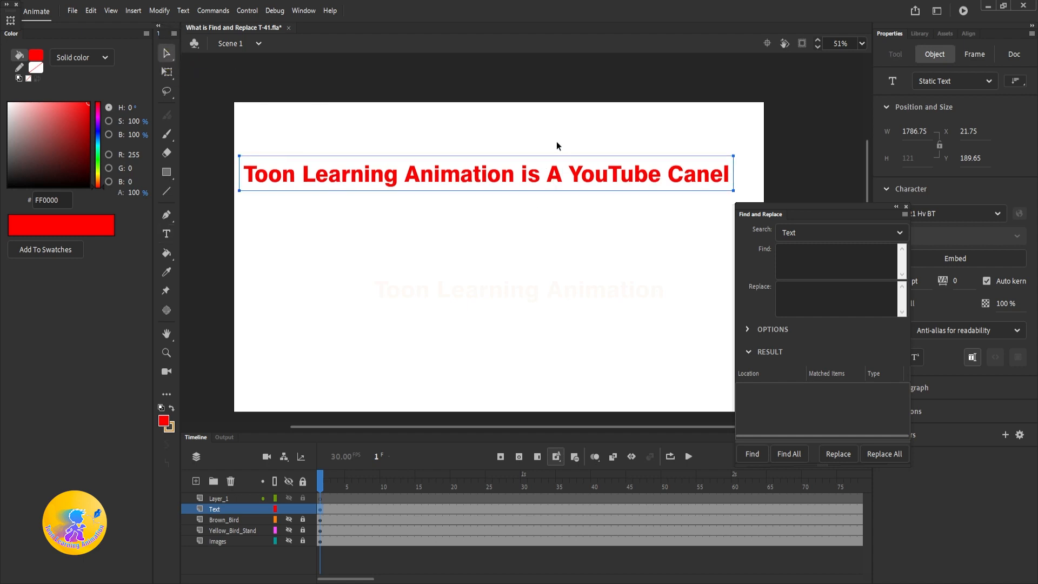
pyautogui.hotkey('ctrl', 'z')
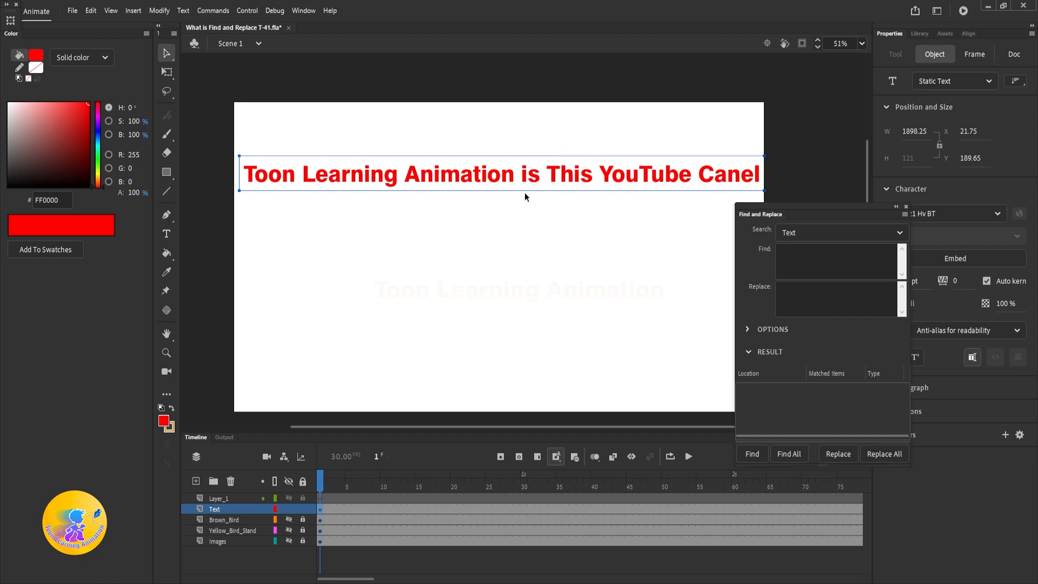
# Scatter six copies of the line "Toon Learning Animation is This YouTube Canel" across the stage at different heights.
pyautogui.scroll(-2, 569, 127)
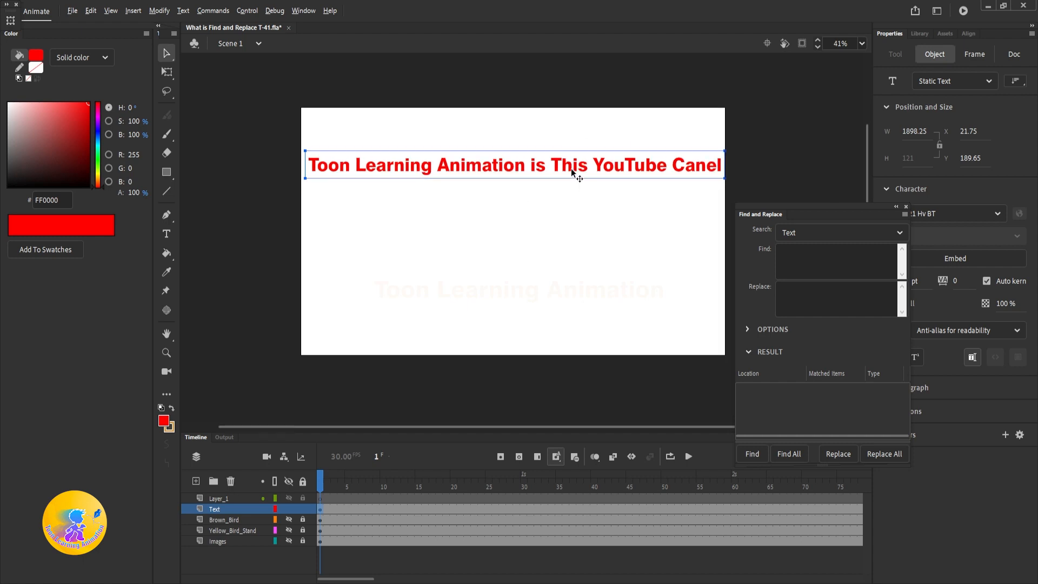
pyautogui.moveTo(571, 167); pyautogui.dragTo(622, 154)
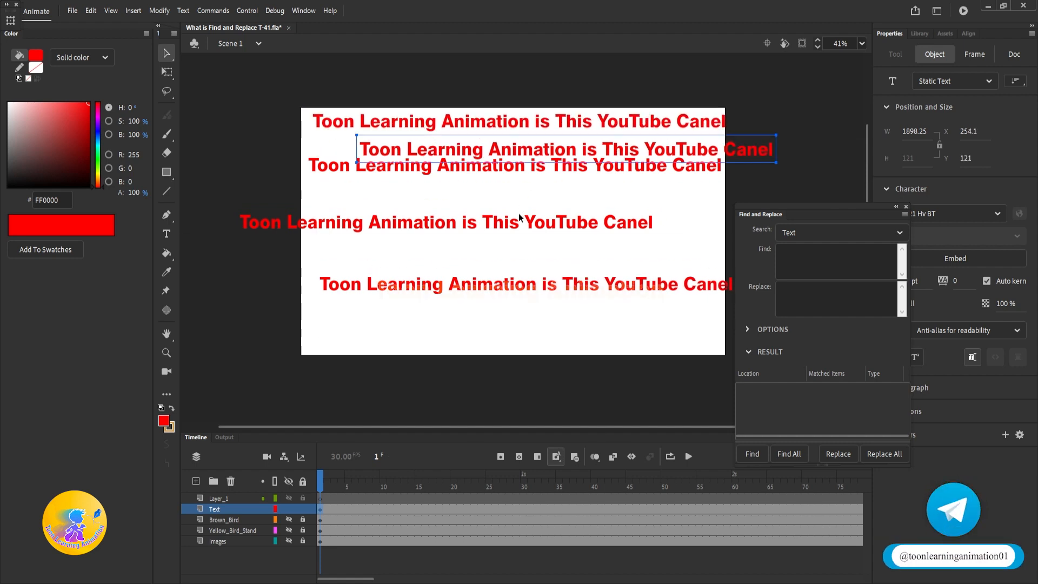
pyautogui.moveTo(492, 231); pyautogui.dragTo(582, 193)
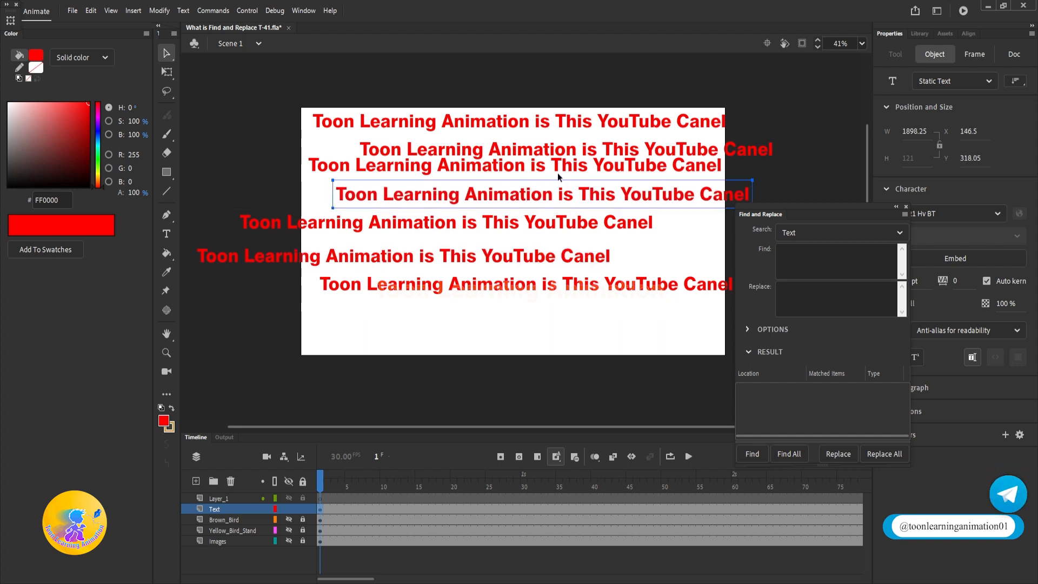
# Replace the word "This" with "A" by hand in the topmost text line.
pyautogui.doubleClick(574, 122)
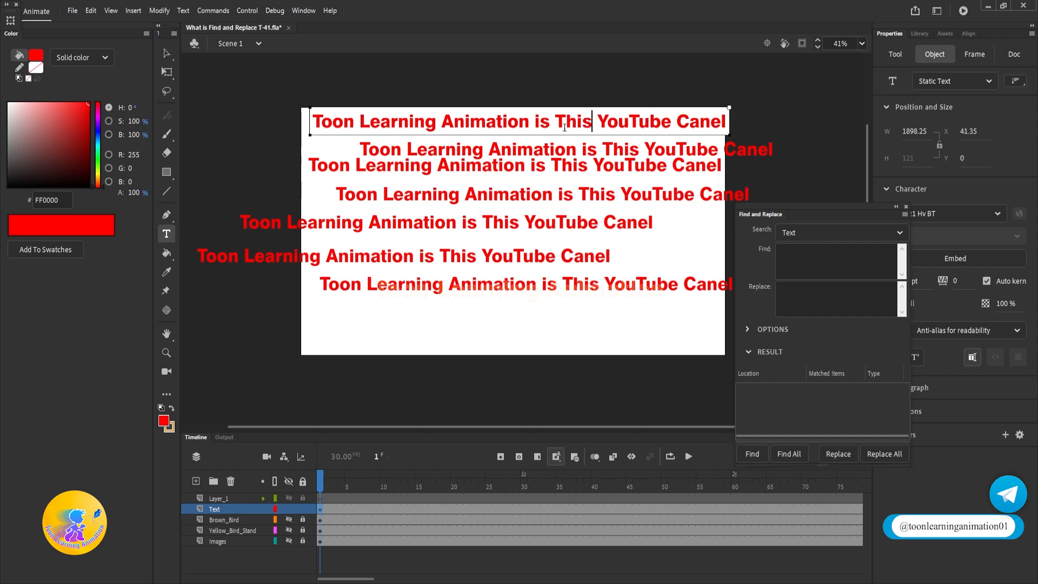
pyautogui.doubleClick(562, 119)
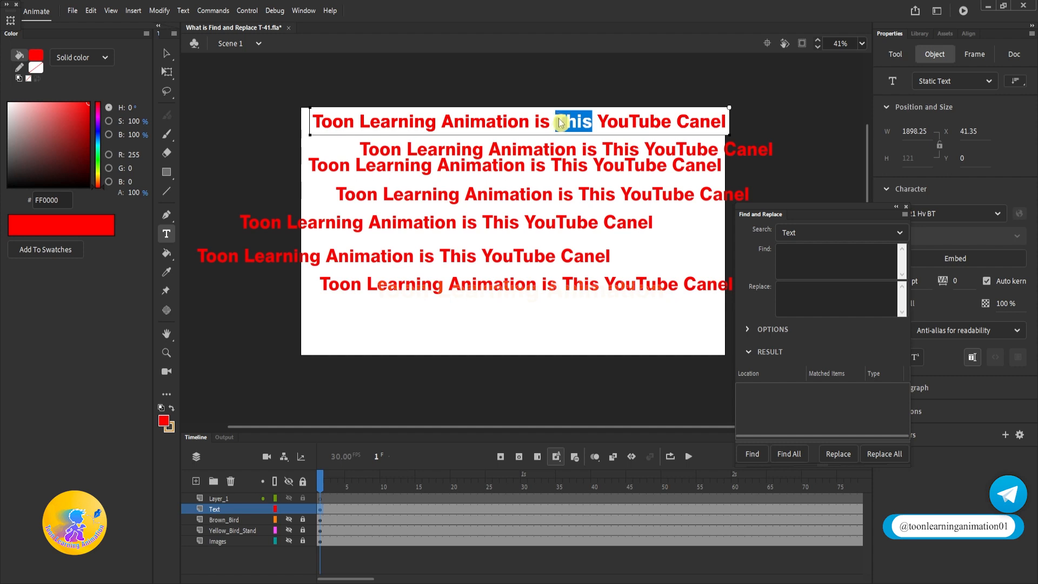
pyautogui.write('A')
pyautogui.click(166, 53)
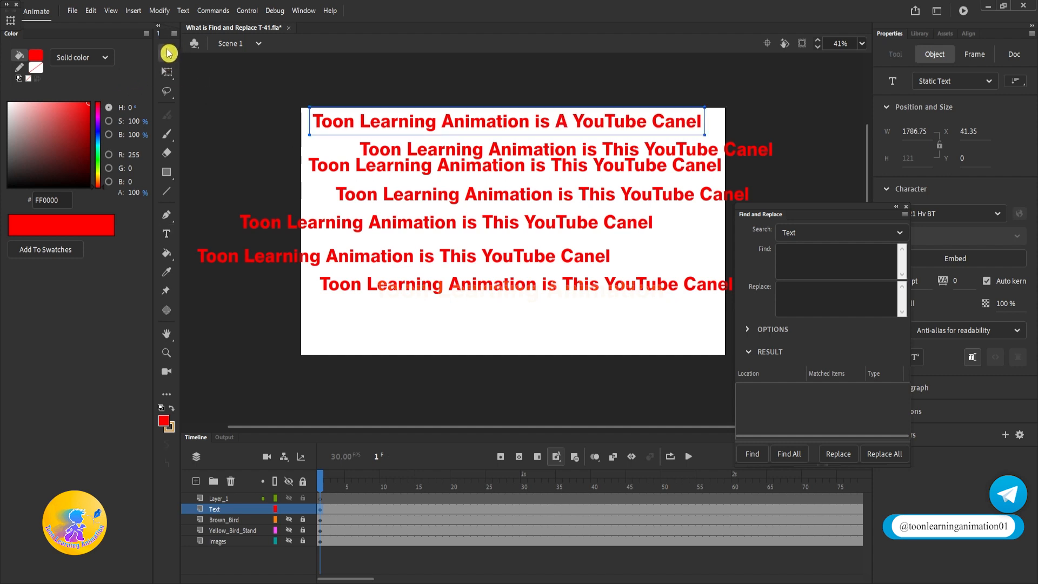
# Replace the word "This" with "A" by hand in the second text line from the top of the stage.
pyautogui.doubleClick(532, 150)
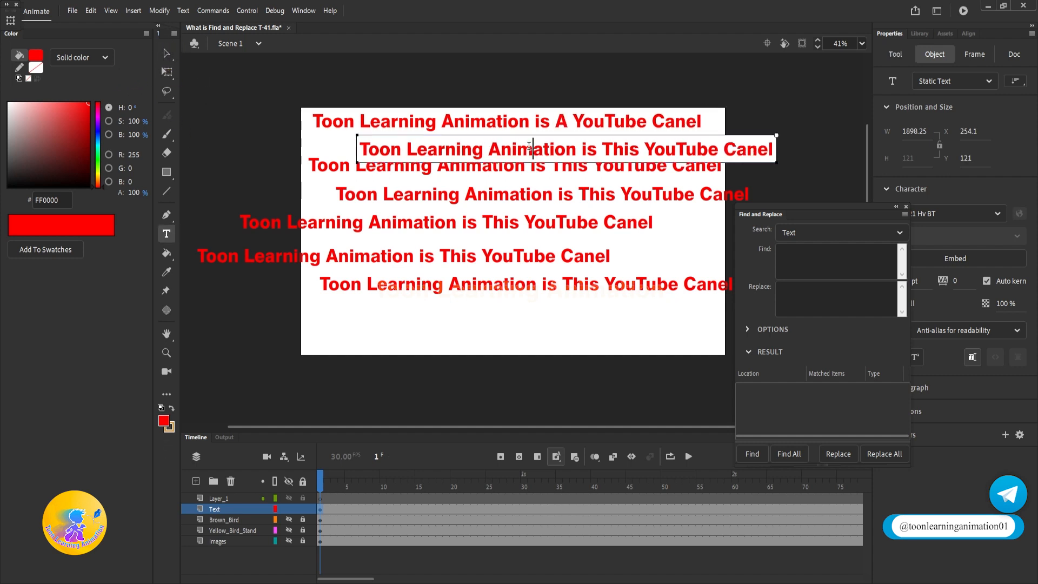
pyautogui.click(639, 150)
pyautogui.doubleClick(621, 151)
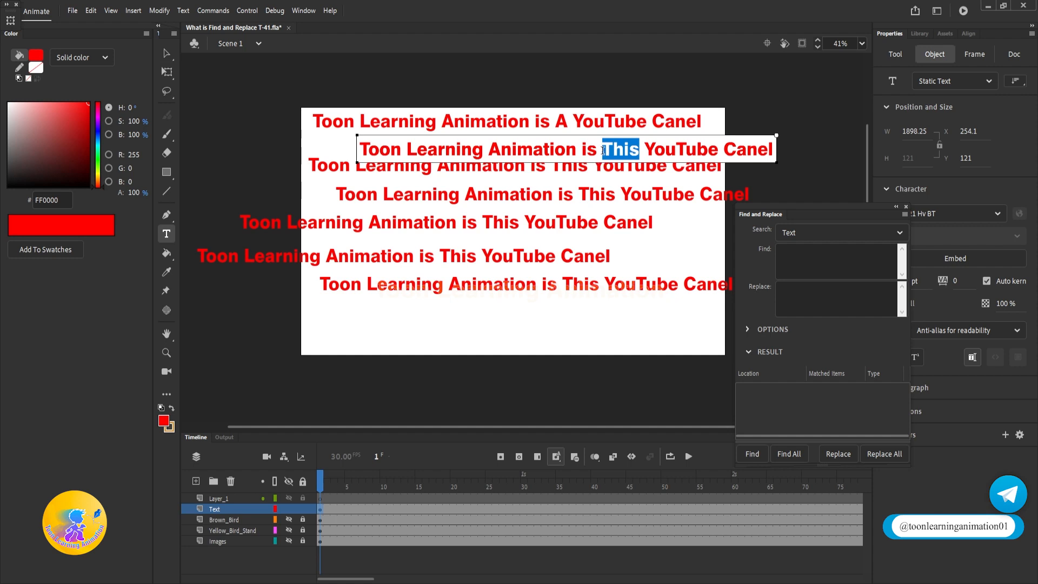
pyautogui.write('A')
pyautogui.click(167, 52)
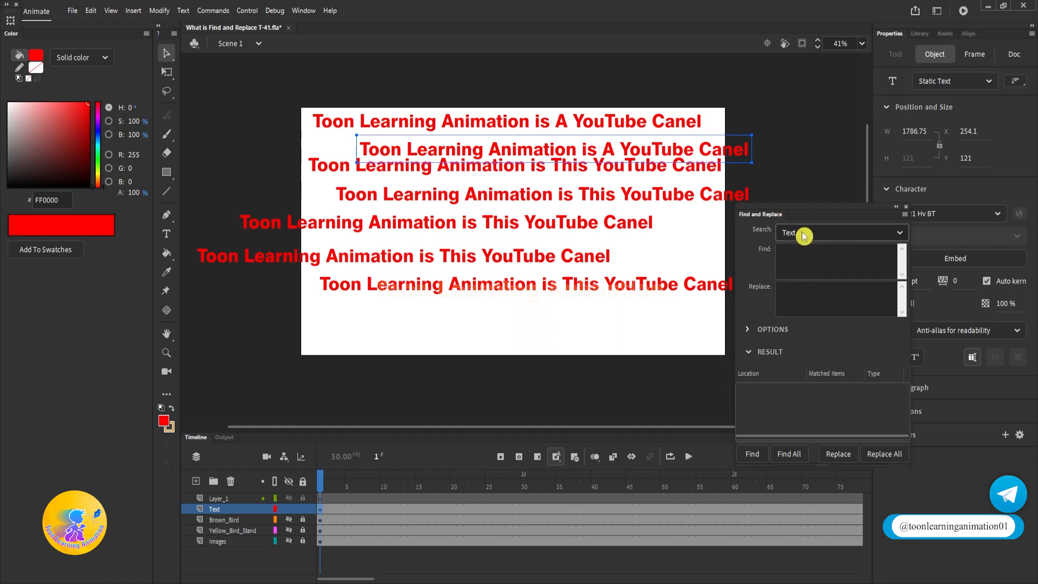
# Keep the search type on Text and enter "This" as the text to find.
pyautogui.click(804, 235)
pyautogui.click(822, 233)
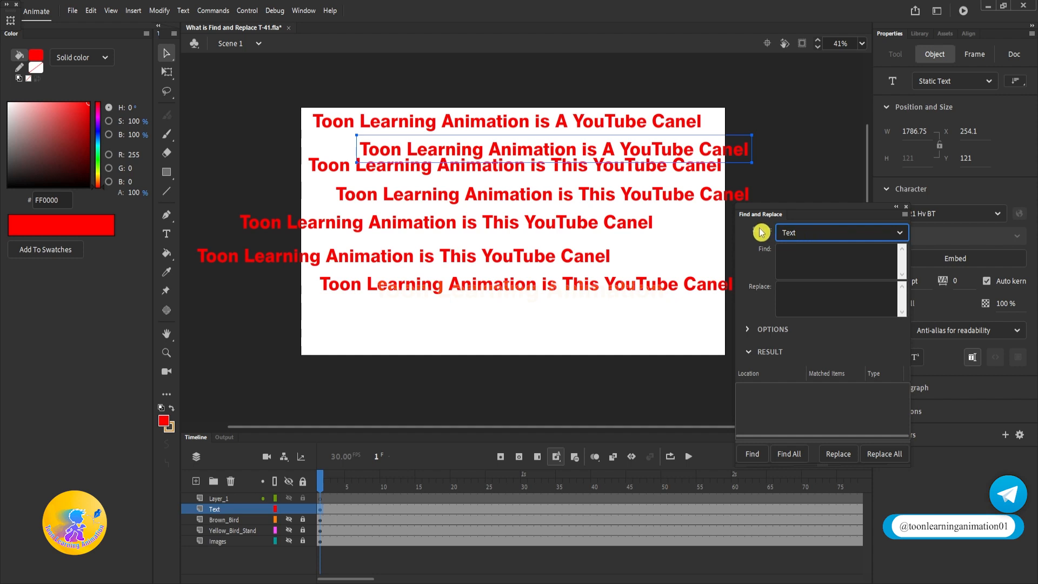
pyautogui.click(790, 260)
pyautogui.click(801, 304)
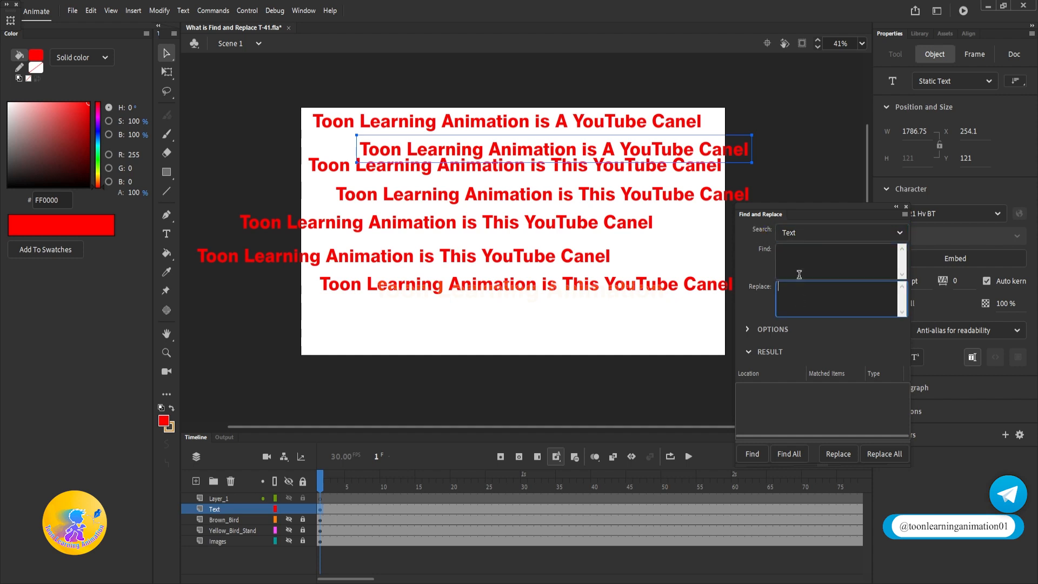
pyautogui.click(799, 270)
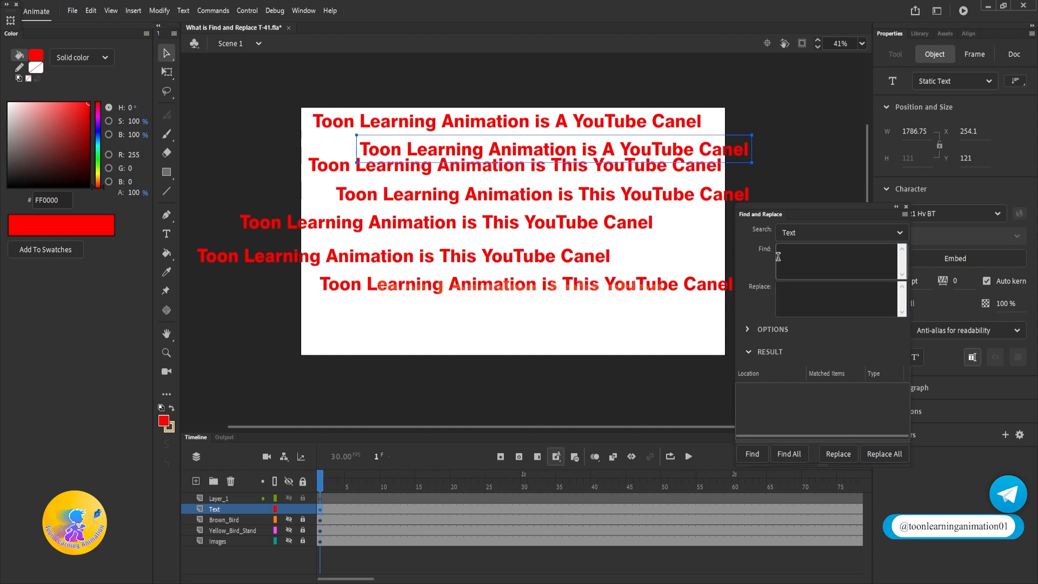
pyautogui.click(773, 256)
pyautogui.click(803, 261)
pyautogui.click(763, 260)
pyautogui.write('This')
pyautogui.click(774, 256)
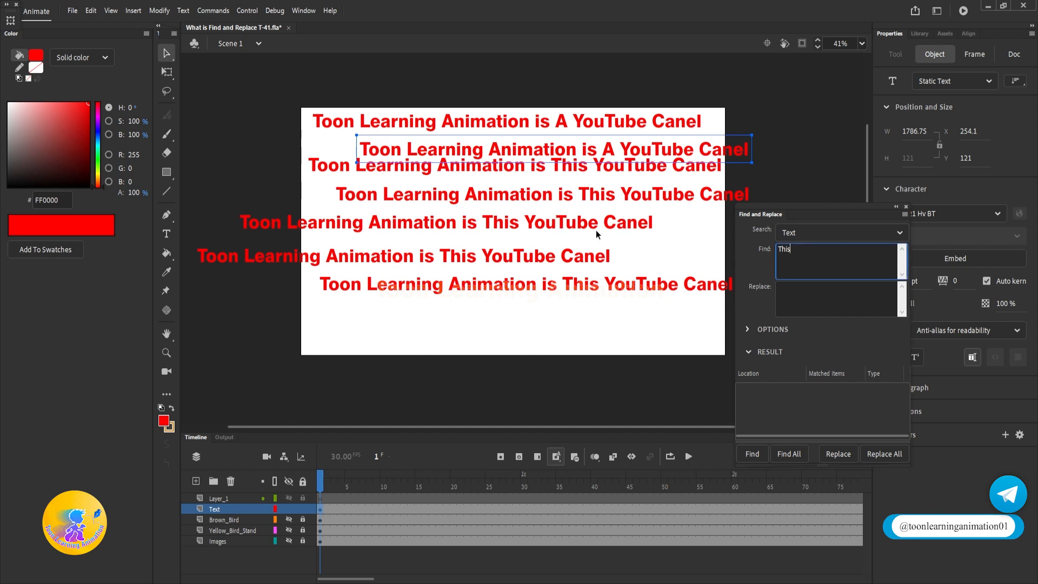
# Enter "A" as the replacement text and replace every occurrence of "This" in the text lines.
pyautogui.click(818, 289)
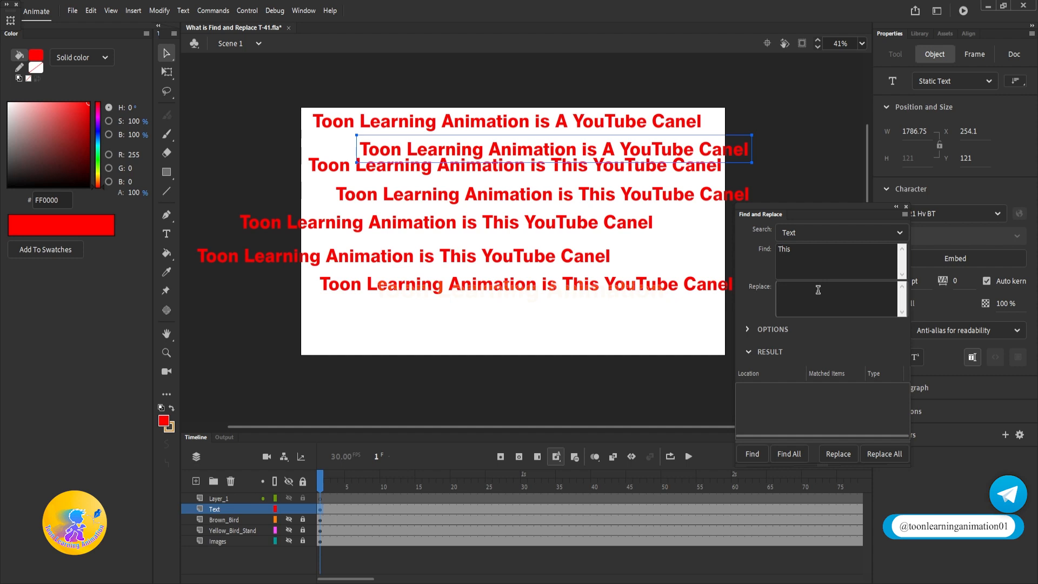
pyautogui.write('A')
pyautogui.click(891, 454)
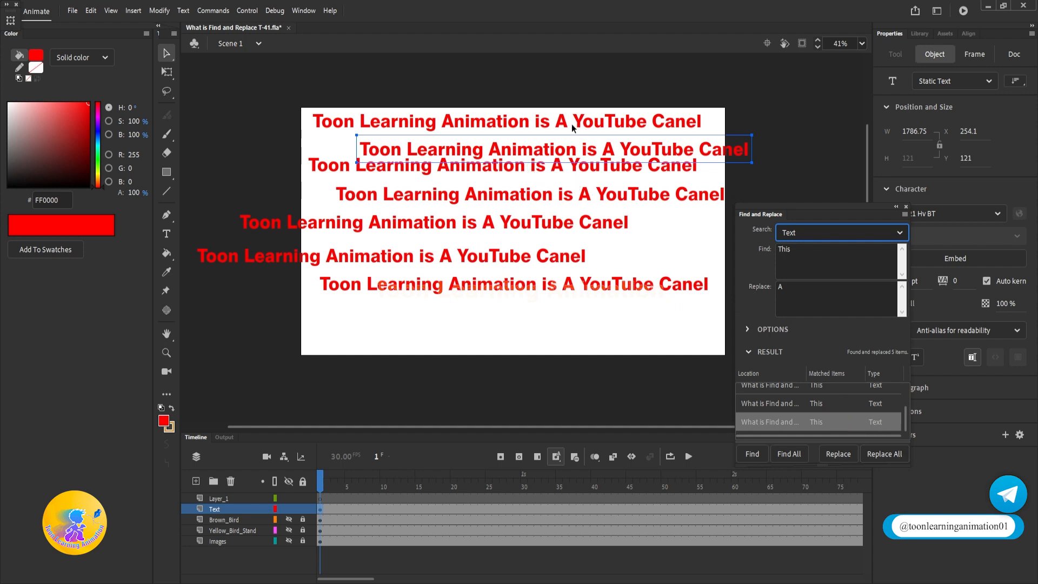
# Nudge the fifth text line slightly downward and run the full replacement of "This" with "A" once more.
pyautogui.moveTo(494, 227); pyautogui.dragTo(527, 229)
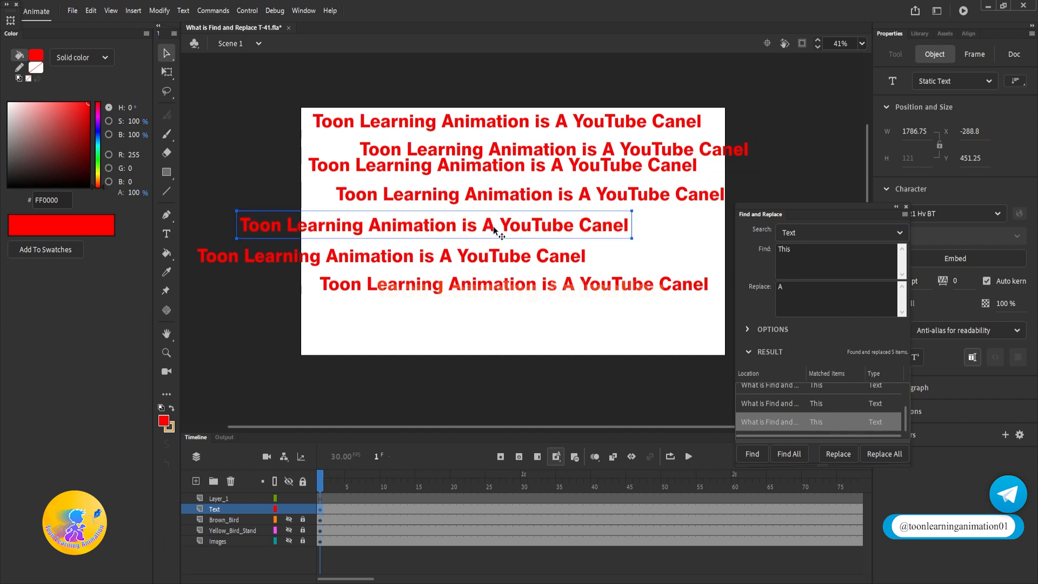
pyautogui.click(887, 452)
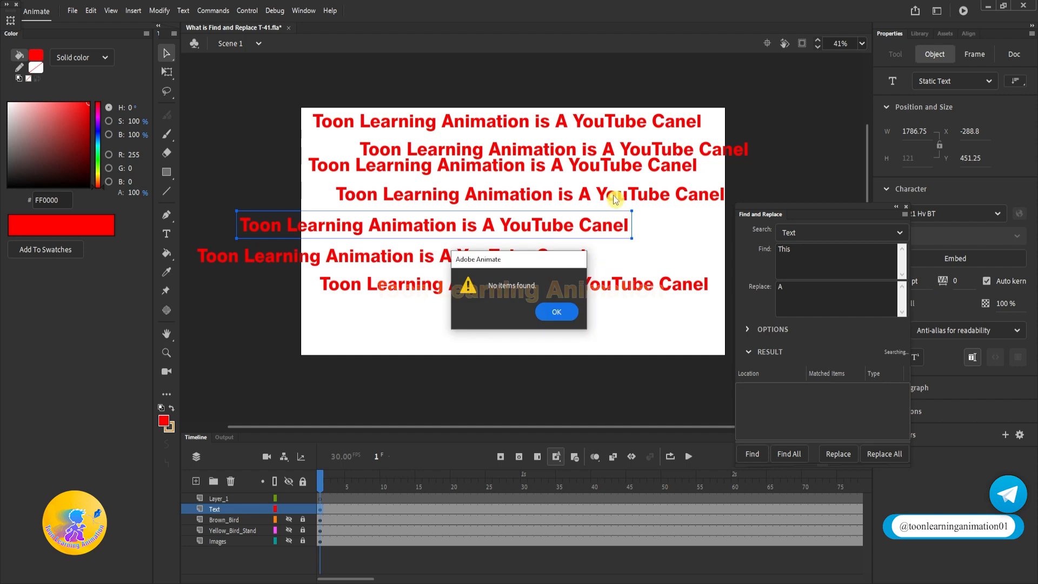
pyautogui.click(560, 312)
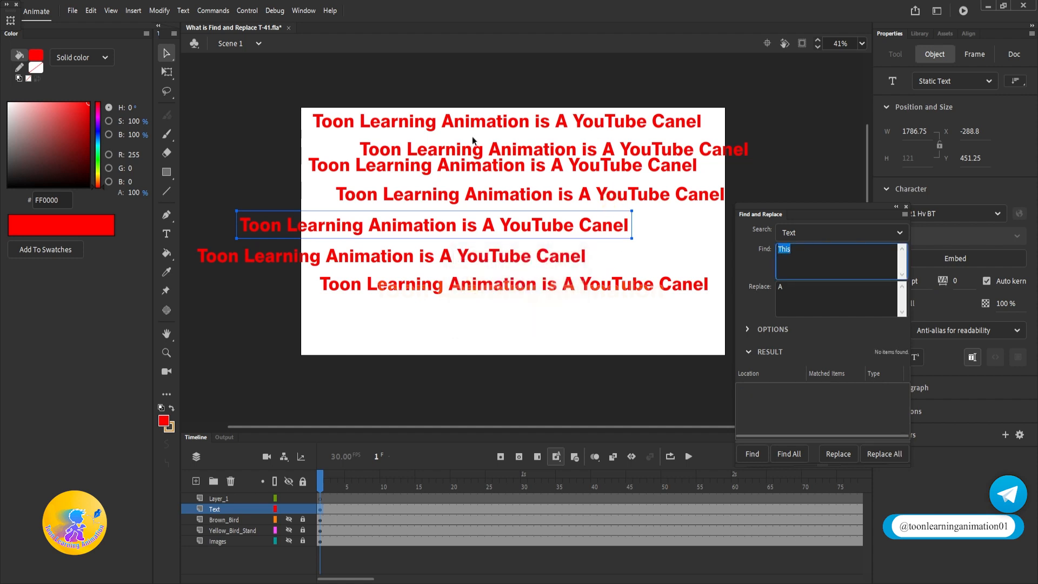
# Change the text to find to "Youtube".
pyautogui.click(805, 249)
pyautogui.moveTo(804, 252); pyautogui.dragTo(746, 249)
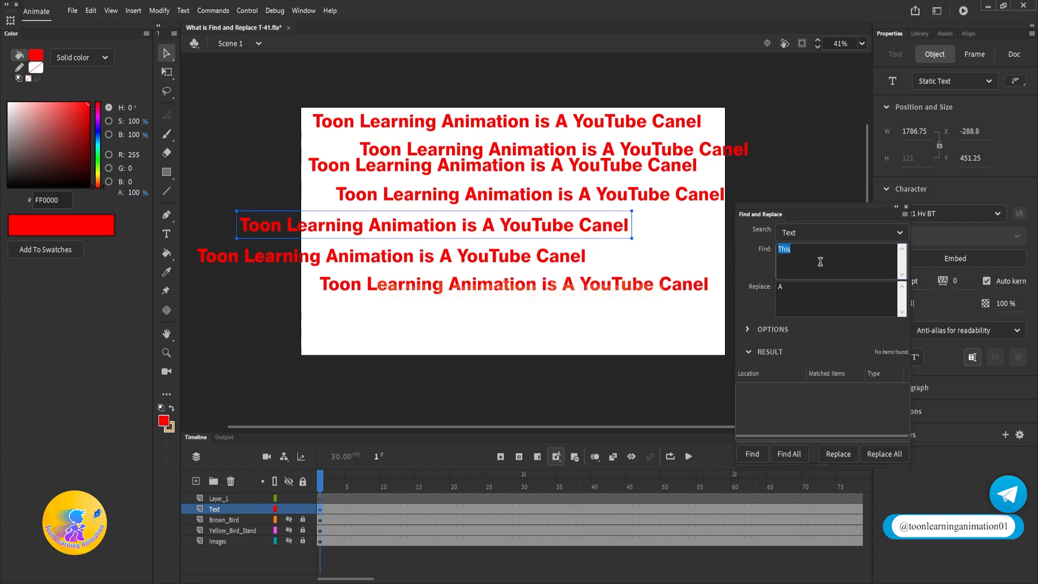
pyautogui.write('Youtube')
# Try removing "Youtube" from all text lines by replacing it with empty text, and undo the replacement.
pyautogui.doubleClick(792, 285)
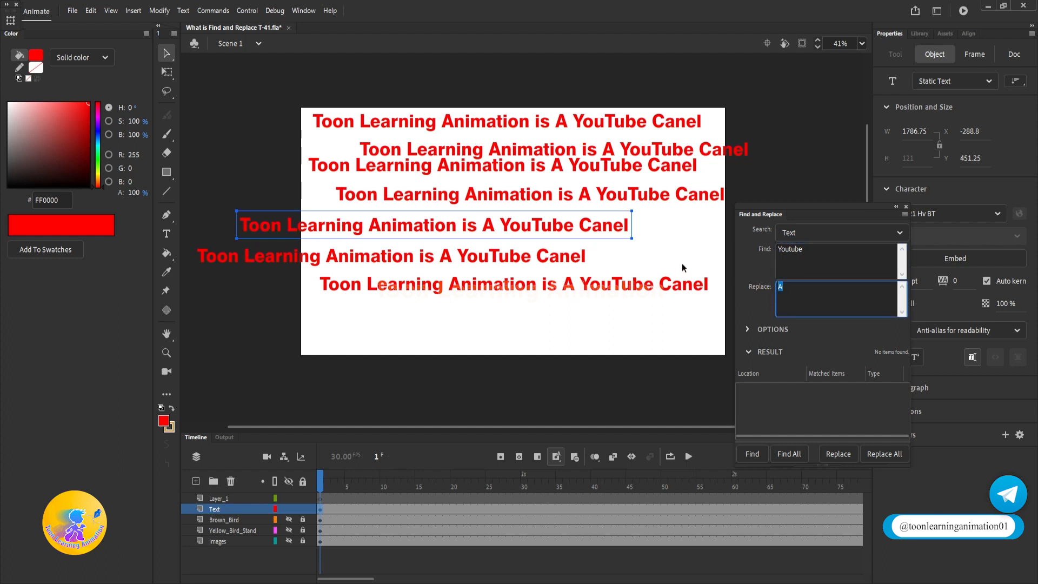
pyautogui.click(783, 287)
pyautogui.click(780, 286)
pyautogui.press('BackSpace')
pyautogui.click(884, 455)
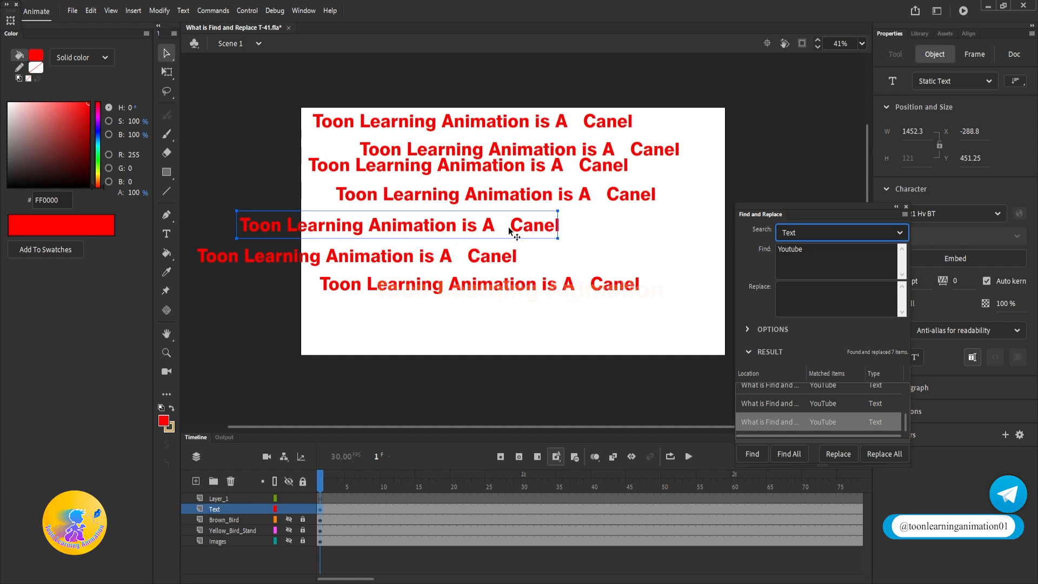
pyautogui.click(638, 232)
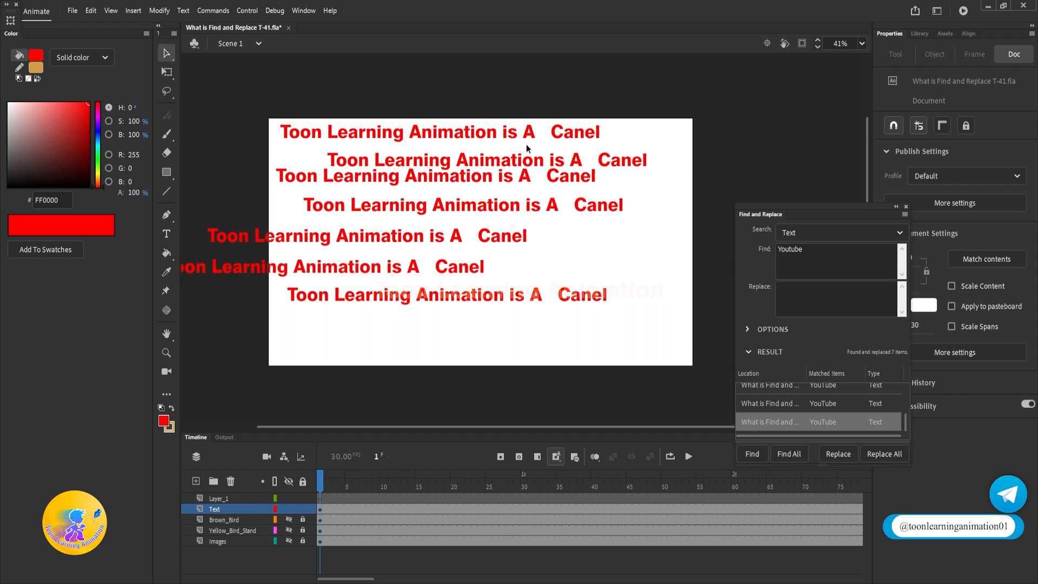
pyautogui.click(592, 208)
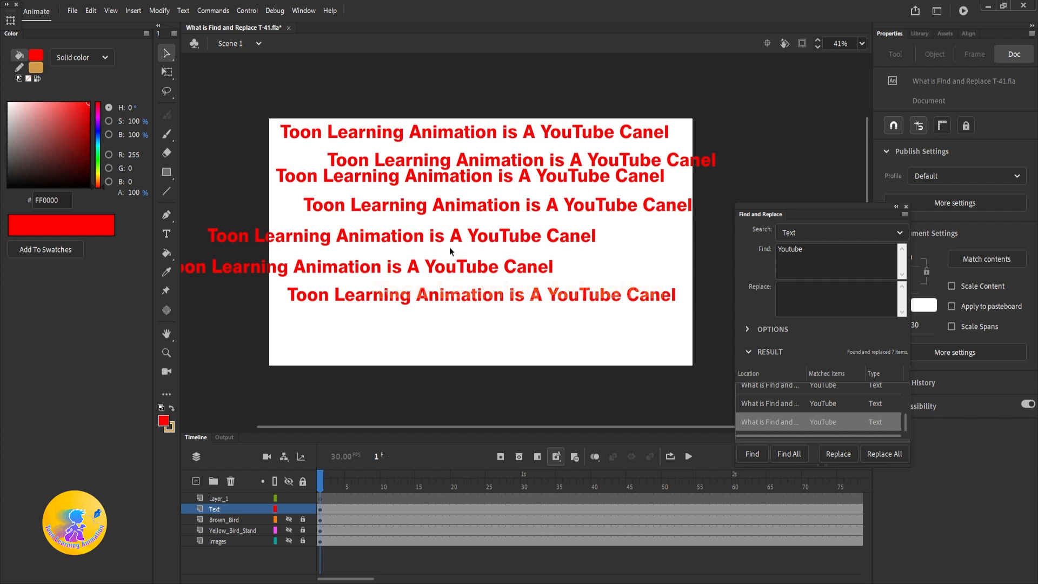
# Replace every occurrence of "Youtube Canel" with "Animation Channel" in the text lines.
pyautogui.click(811, 285)
pyautogui.click(816, 251)
pyautogui.write('Canel')
pyautogui.click(827, 296)
pyautogui.write('Animation')
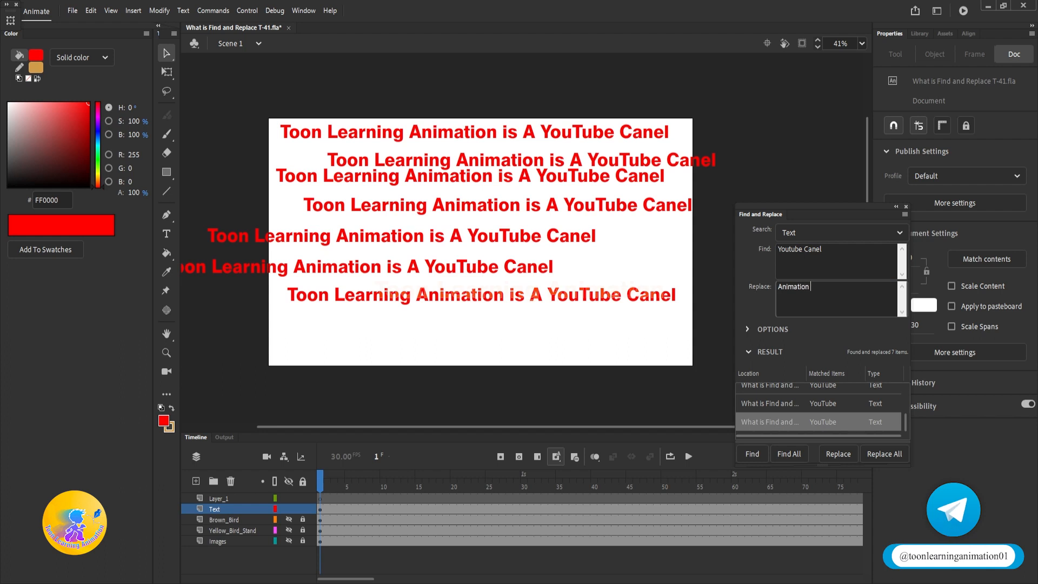
pyautogui.write(' Channel')
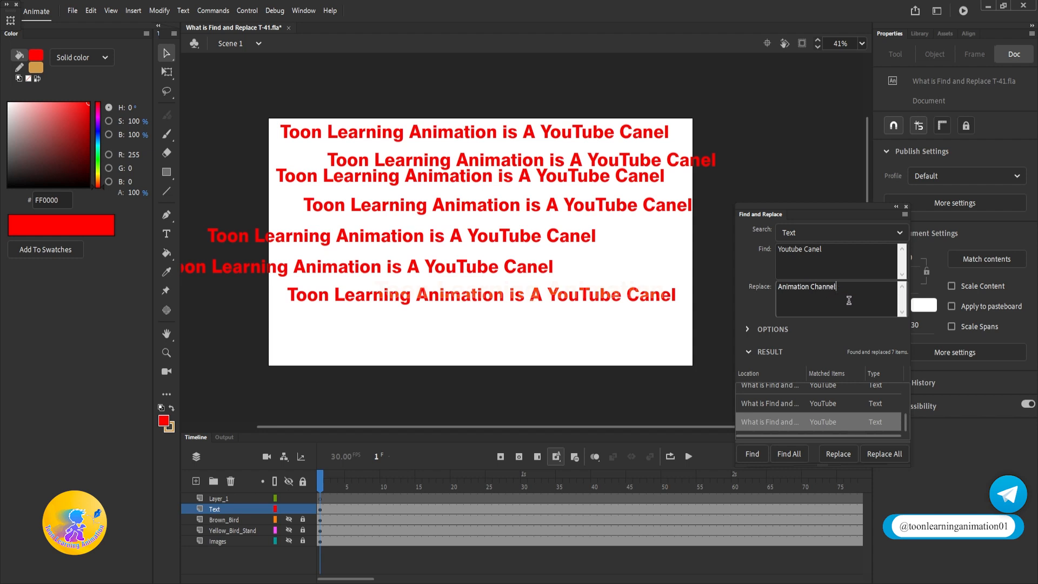
pyautogui.click(824, 294)
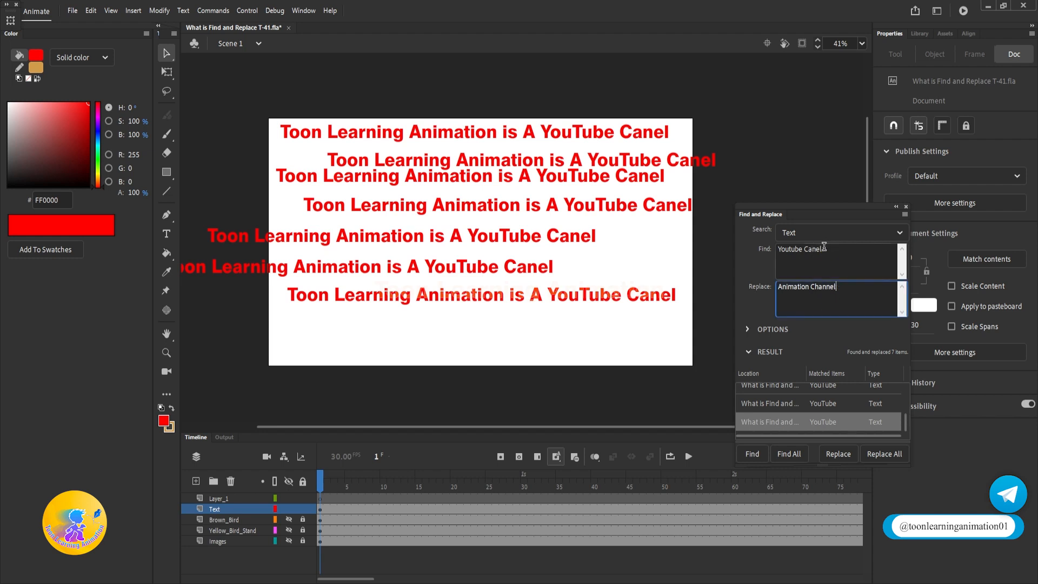
pyautogui.moveTo(804, 250); pyautogui.dragTo(828, 252)
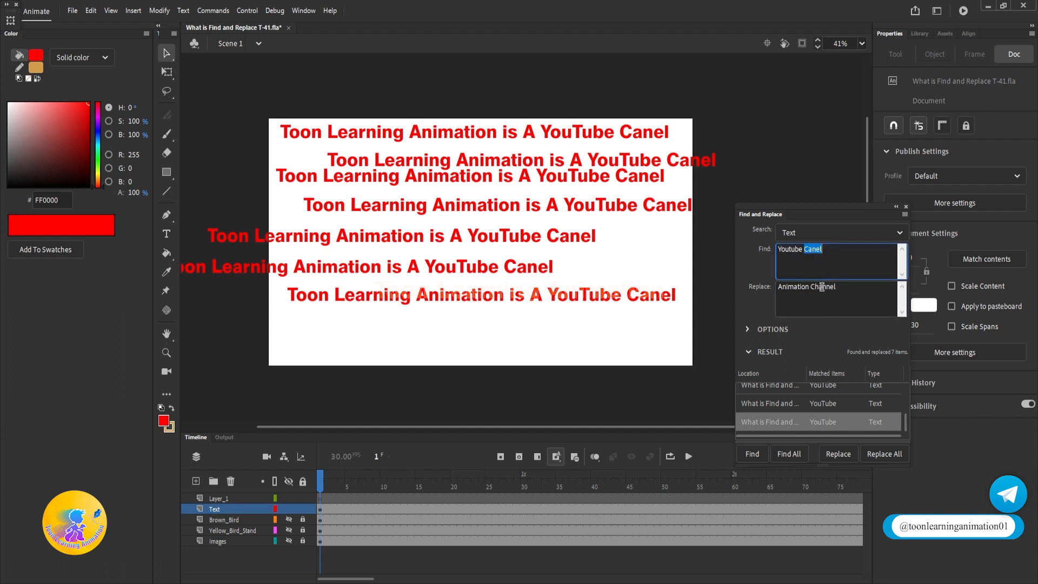
pyautogui.click(870, 451)
pyautogui.click(886, 454)
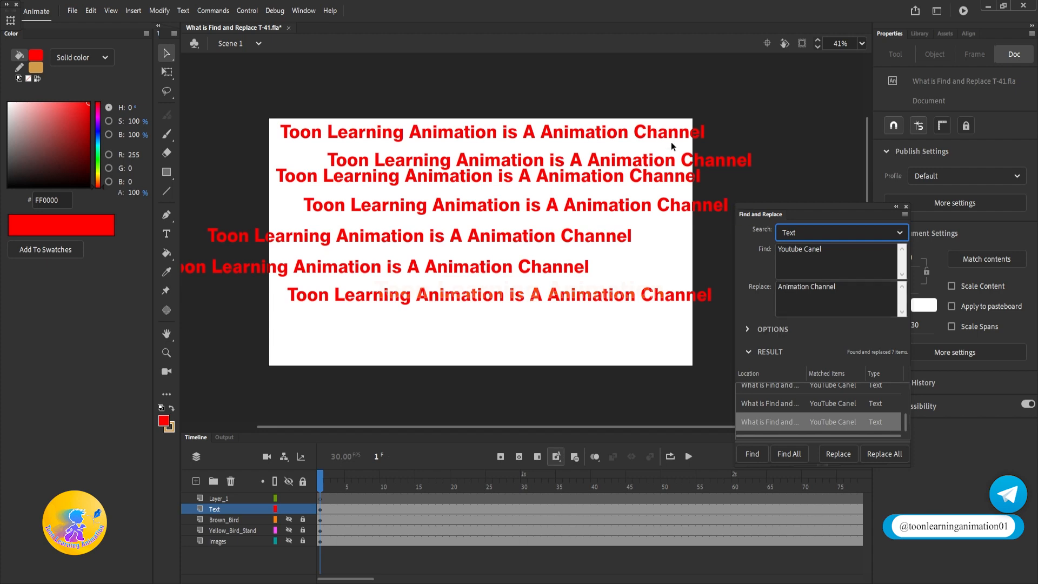
# Delete all text lines except the topmost and move that line to about X -47, Y 386.
pyautogui.moveTo(232, 178); pyautogui.dragTo(736, 379)
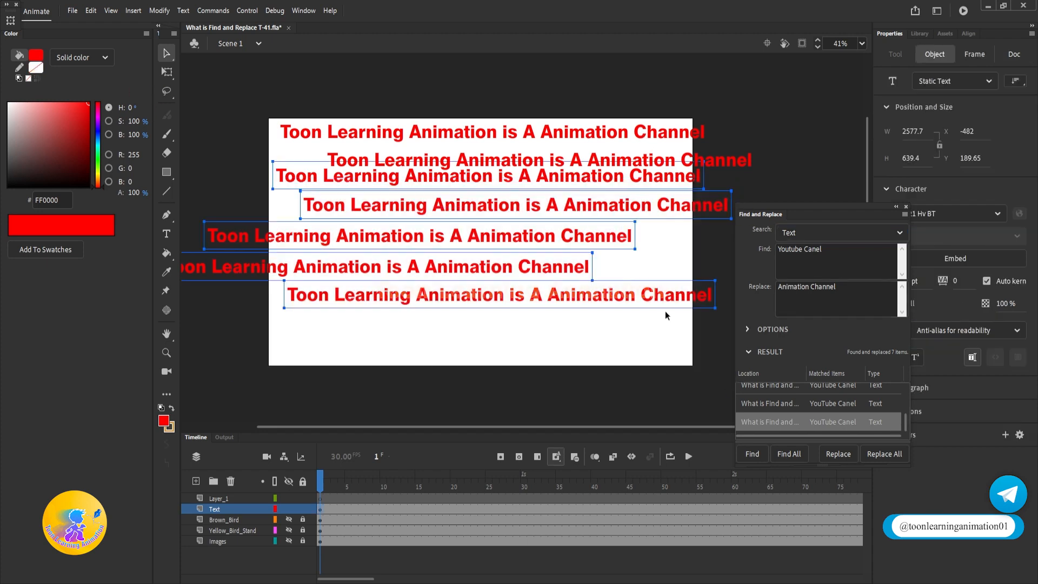
pyautogui.press('Delete')
pyautogui.moveTo(441, 132); pyautogui.dragTo(424, 212)
# Convert the remaining text line into a Movie Clip symbol named "Text".
pyautogui.rightClick(429, 220)
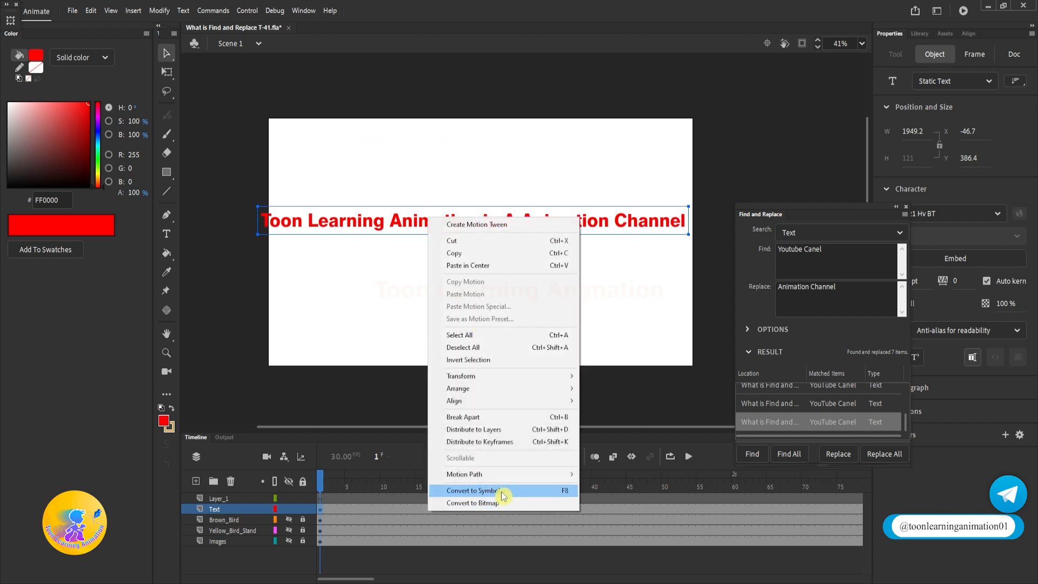
pyautogui.click(533, 490)
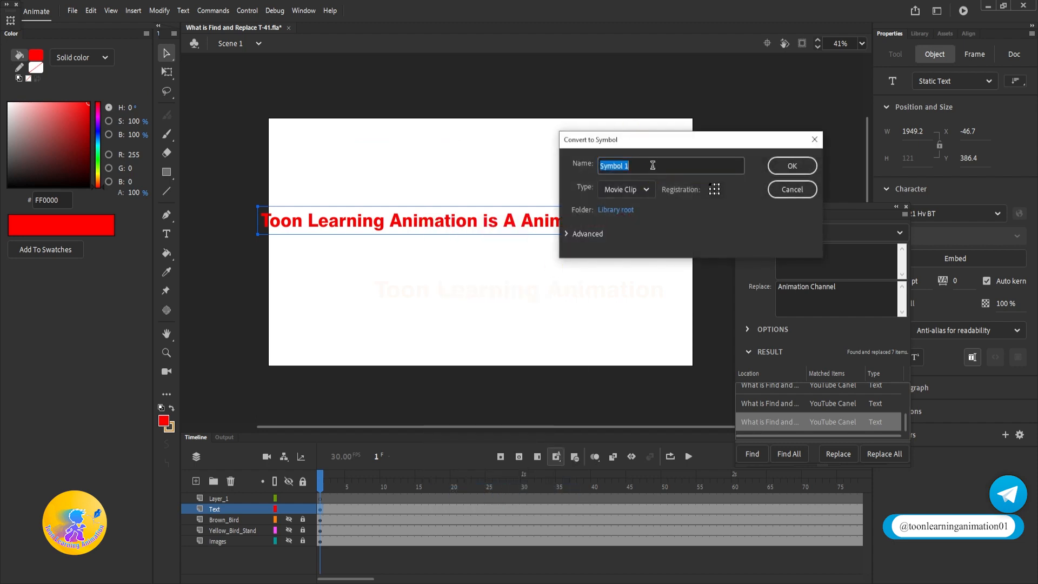
pyautogui.write('Text')
pyautogui.press('Return')
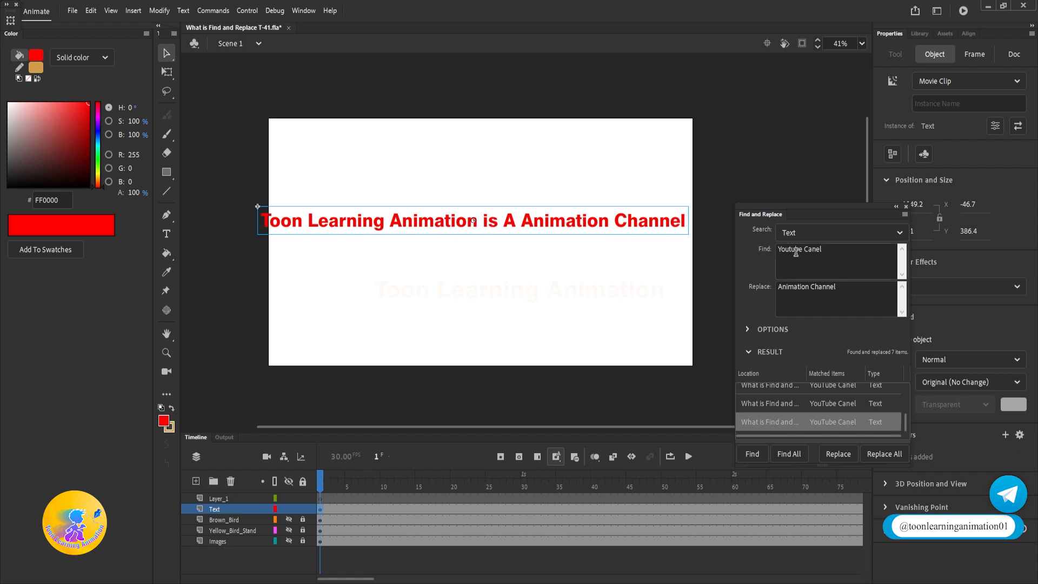
# Set the text to find to "Toon Learning Animation is a Animation Channel" and the replacement to "Toon House aur Toon Horror".
pyautogui.tripleClick(844, 257)
pyautogui.write('Toon Learning Animation ')
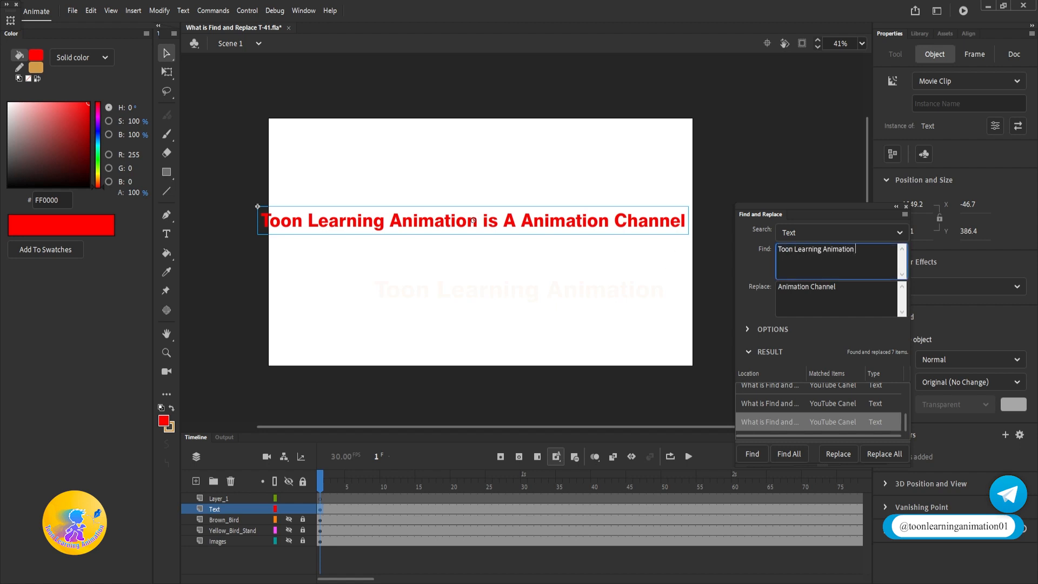
pyautogui.write('is a Animation Channel')
pyautogui.click(811, 282)
pyautogui.moveTo(848, 289); pyautogui.dragTo(688, 295)
pyautogui.write('Toon')
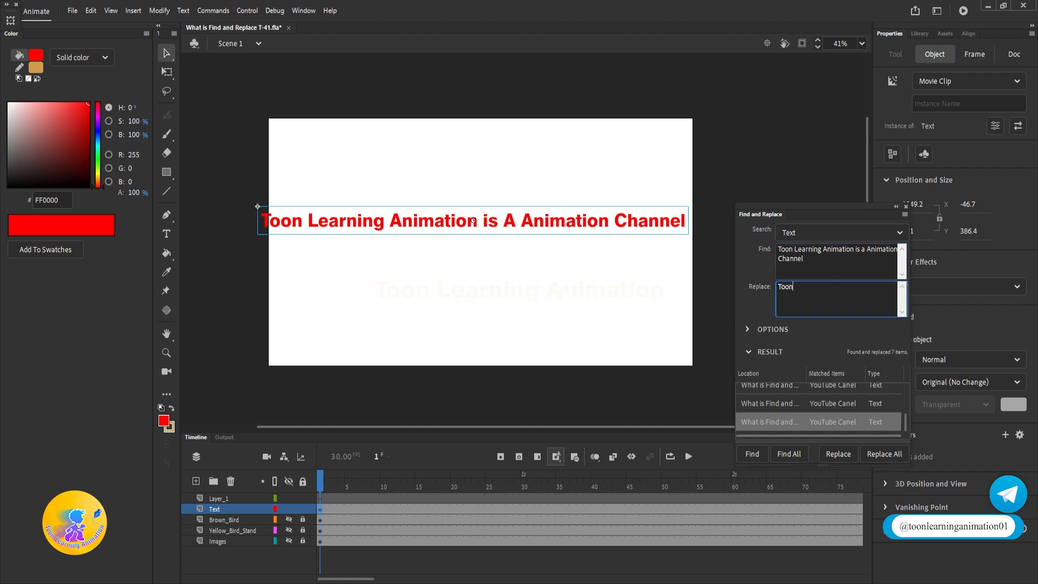
pyautogui.write(' House aur Toon Horror')
# Place copies of the text movie clip above and below the original, and replace all matches with the new sentence.
pyautogui.press('alt')
pyautogui.moveTo(449, 226); pyautogui.dragTo(397, 160)
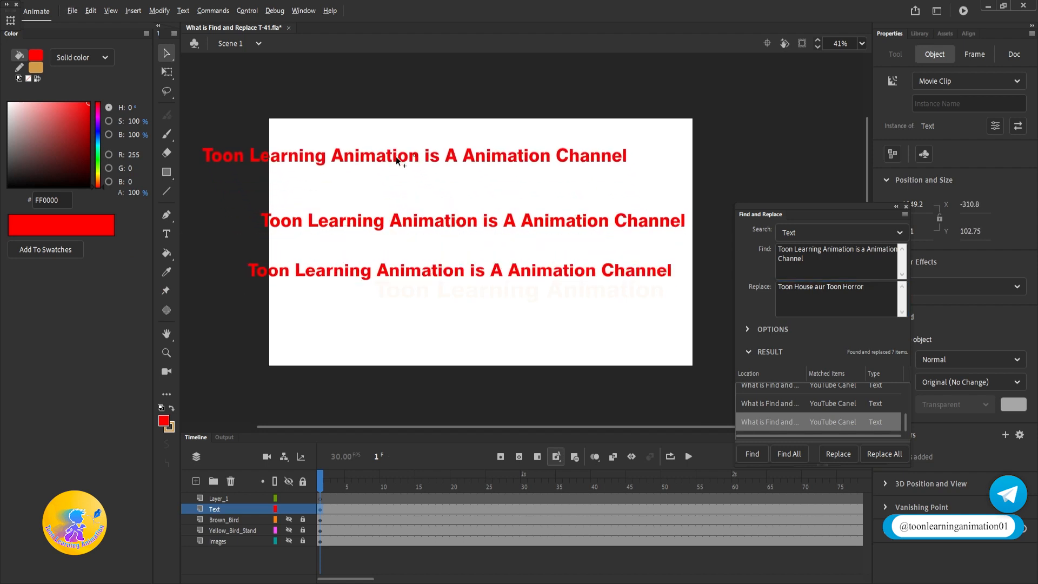
pyautogui.click(896, 456)
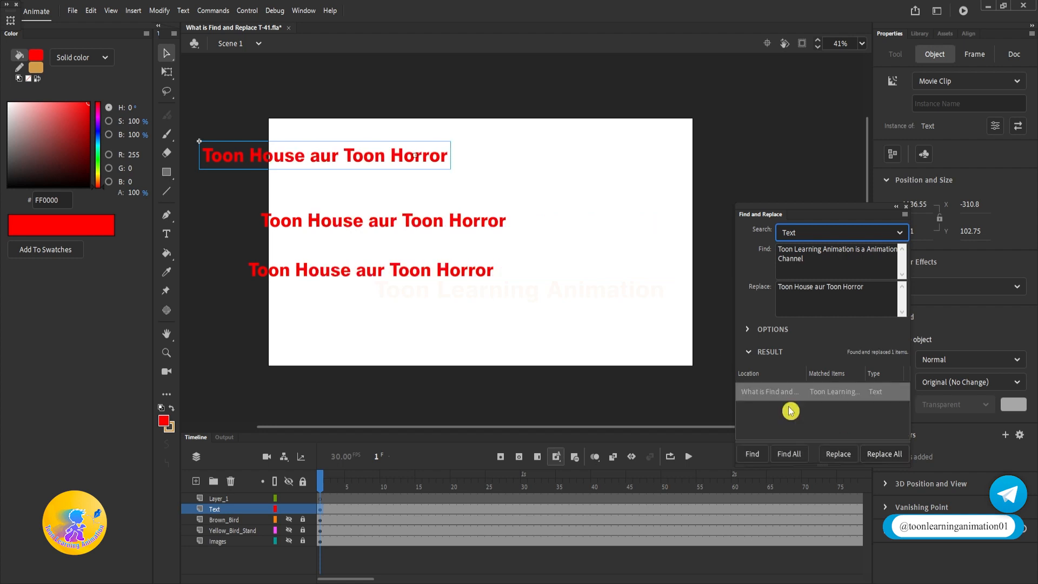
# Shift all three text movie clips together to the right so they lie fully on the stage, and deselect them.
pyautogui.hotkey('ctrl', 'a')
pyautogui.moveTo(407, 226); pyautogui.dragTo(529, 226)
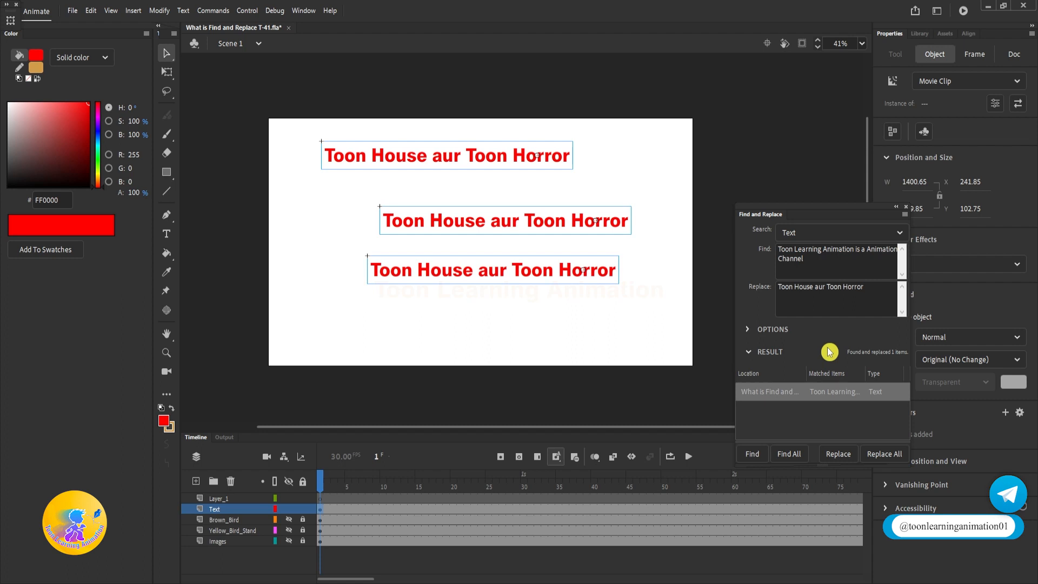
pyautogui.click(399, 133)
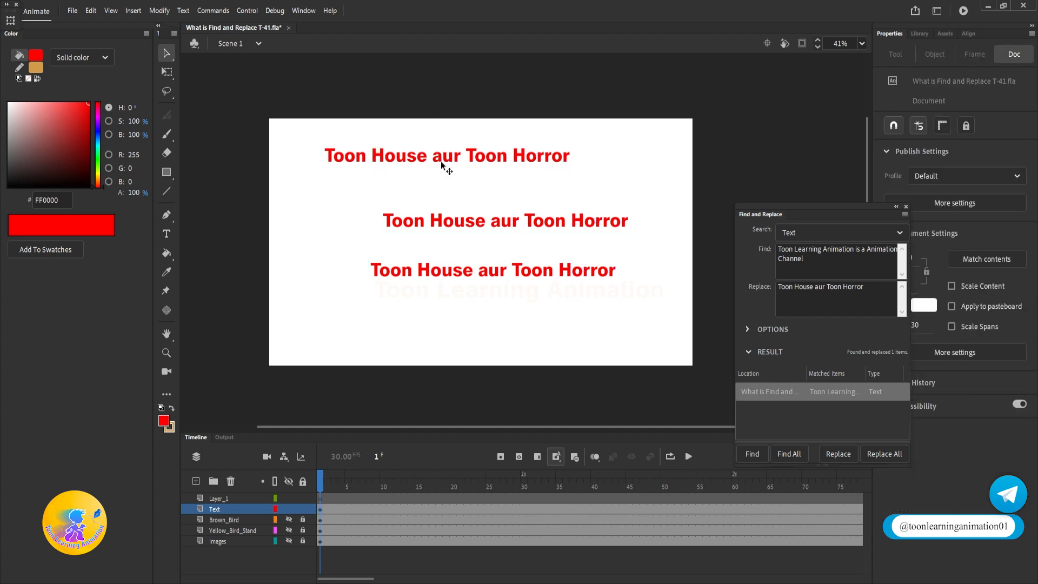
# Replace every lowercase "a" with "A" throughout the document.
pyautogui.moveTo(806, 259); pyautogui.dragTo(733, 206)
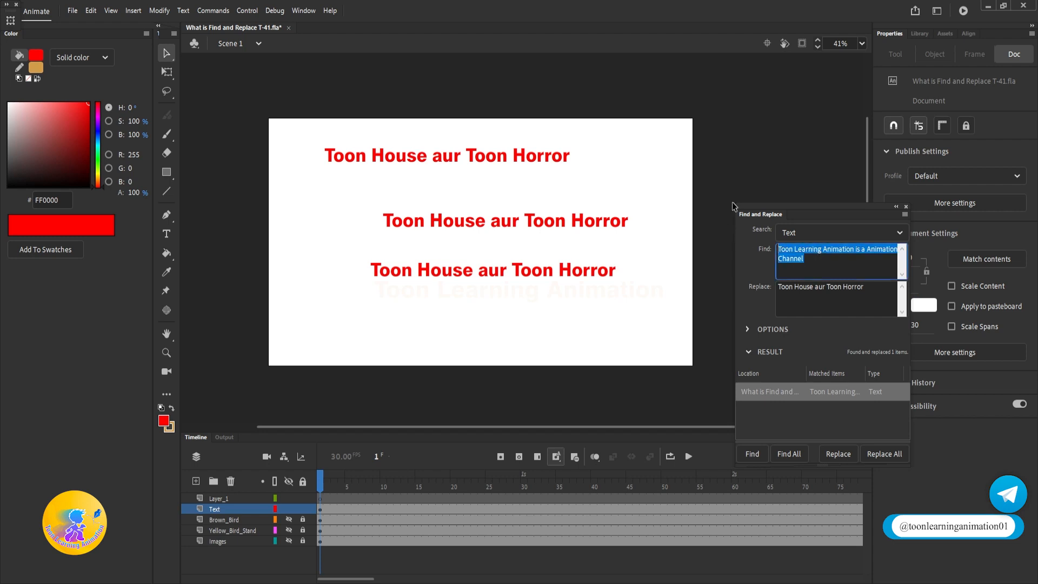
pyautogui.write('A')
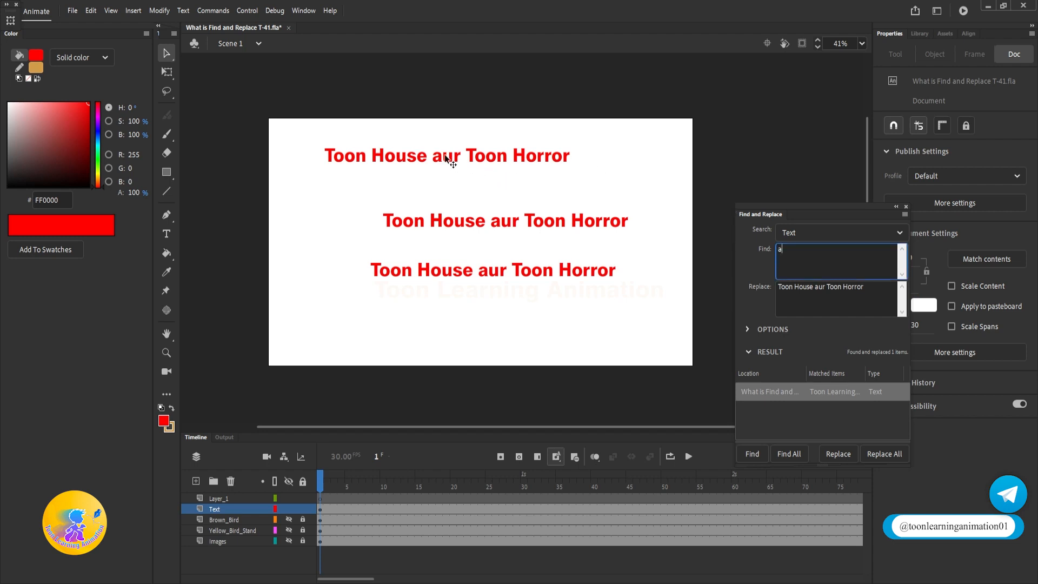
pyautogui.click(902, 287)
pyautogui.click(805, 262)
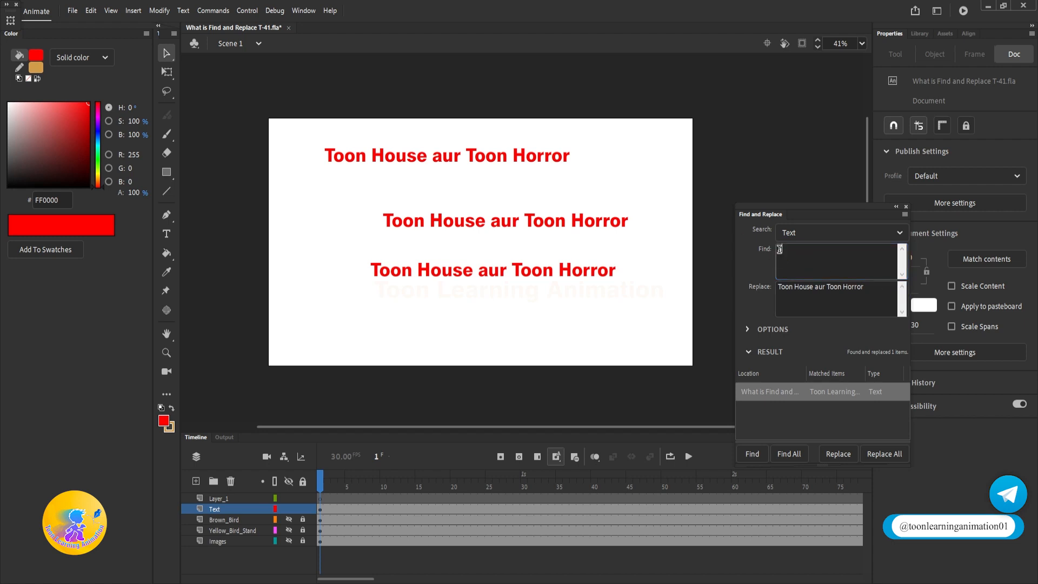
pyautogui.moveTo(875, 284); pyautogui.dragTo(687, 269)
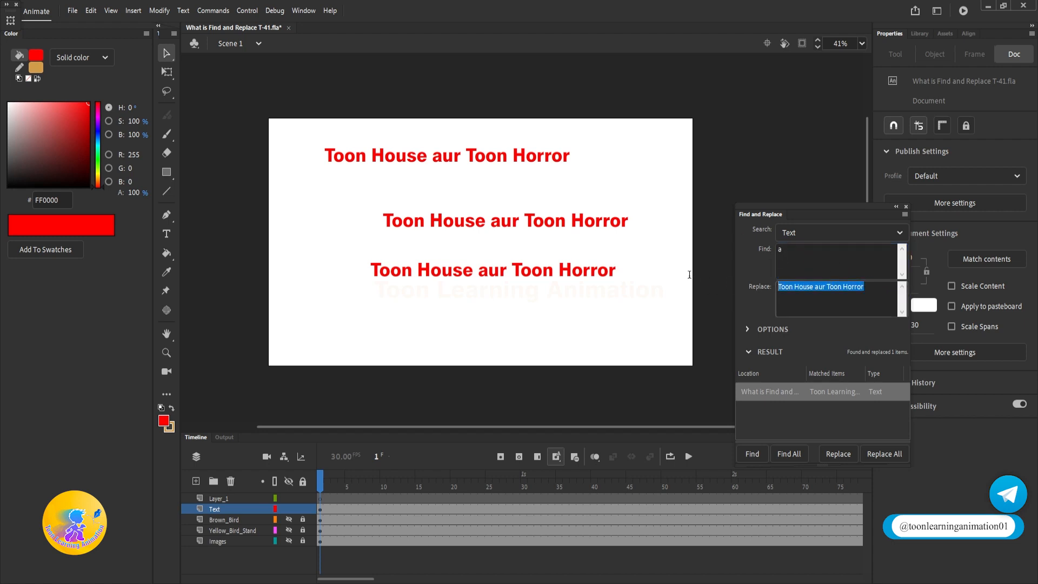
pyautogui.write('A')
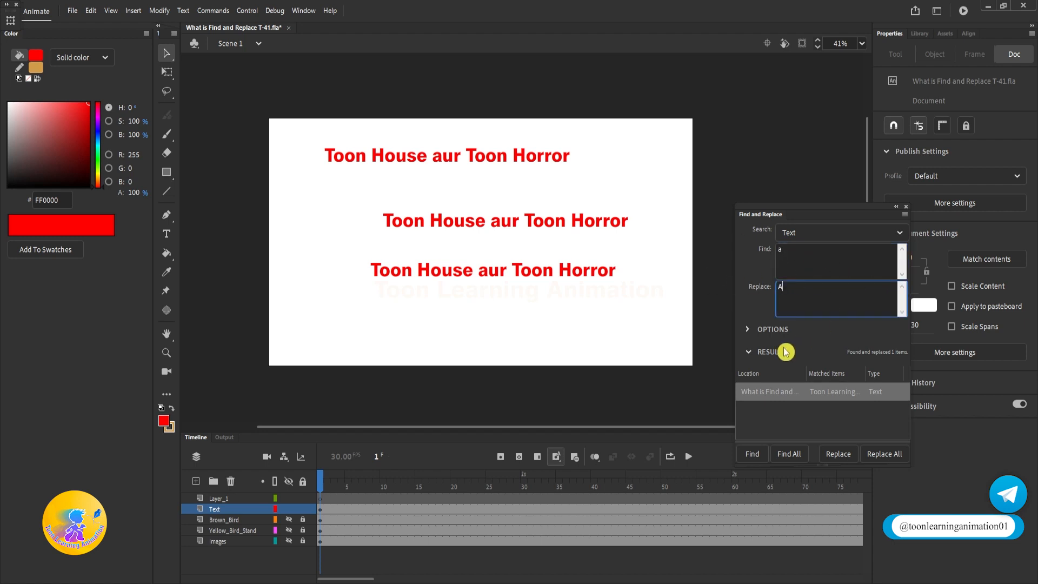
pyautogui.click(889, 456)
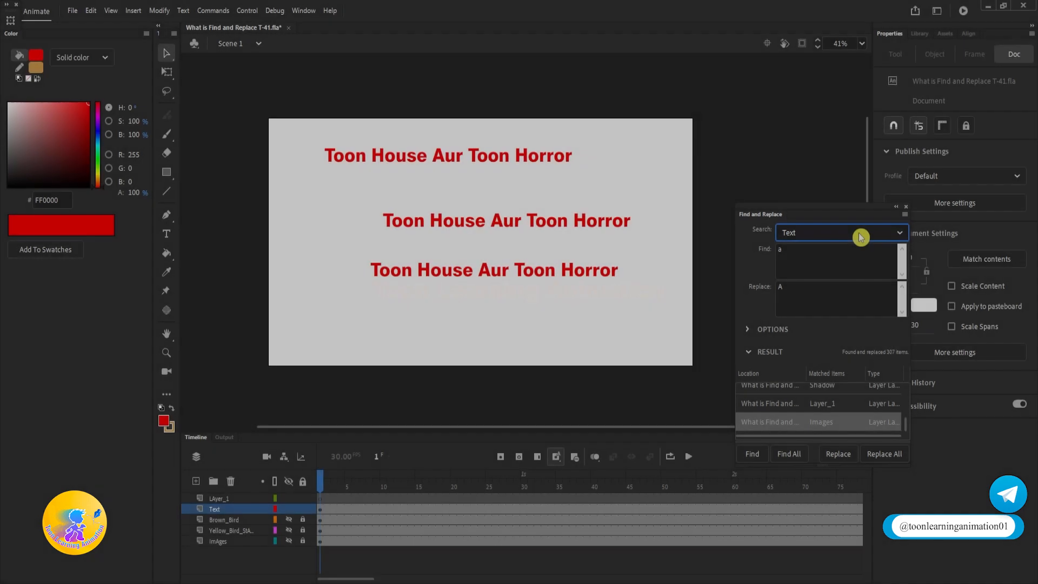
# Switch the Find and Replace search type to Font.
pyautogui.click(860, 236)
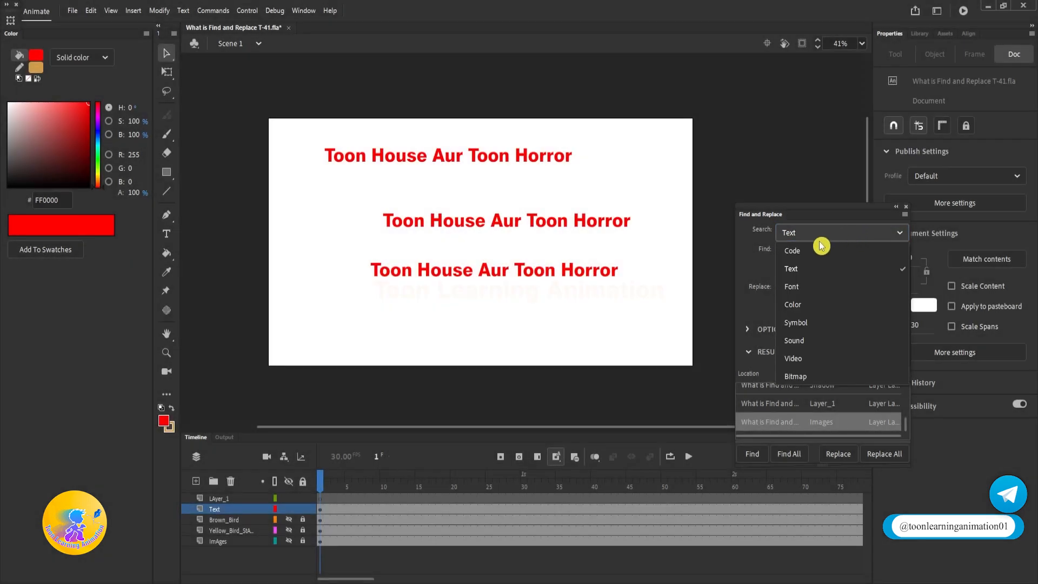
pyautogui.click(809, 286)
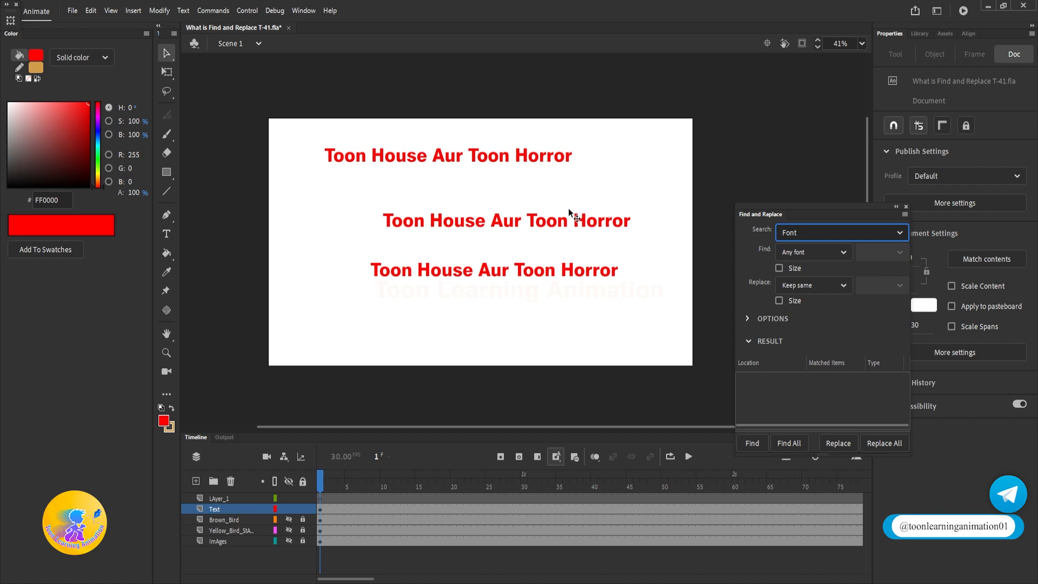
# Delete the two lower text clips and place the remaining one as static text at about X 359, Y 465.
pyautogui.moveTo(636, 186); pyautogui.dragTo(401, 331)
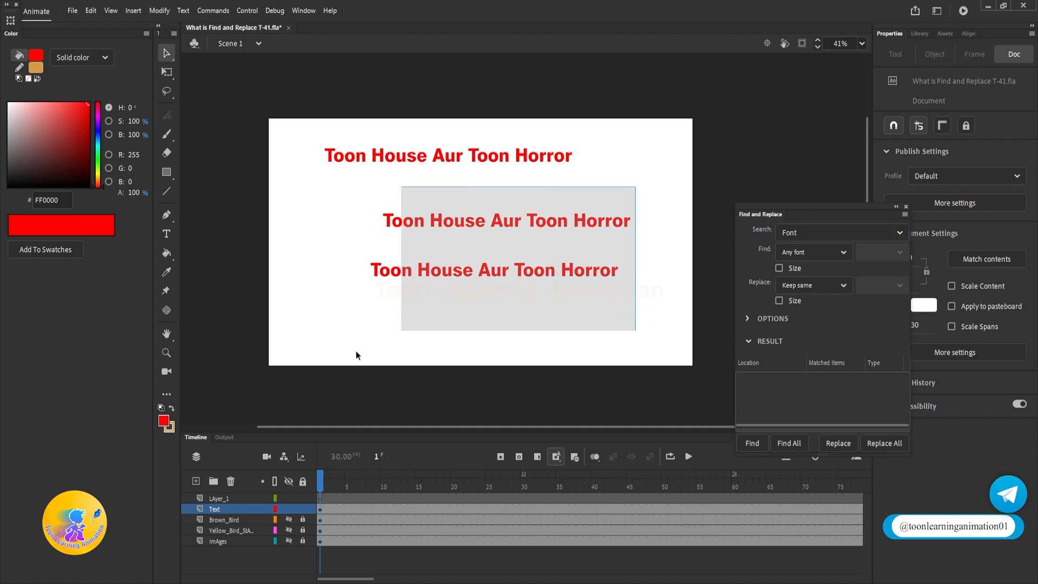
pyautogui.press('Delete')
pyautogui.moveTo(638, 98); pyautogui.dragTo(342, 291)
pyautogui.moveTo(528, 157); pyautogui.dragTo(547, 238)
pyautogui.click(581, 326)
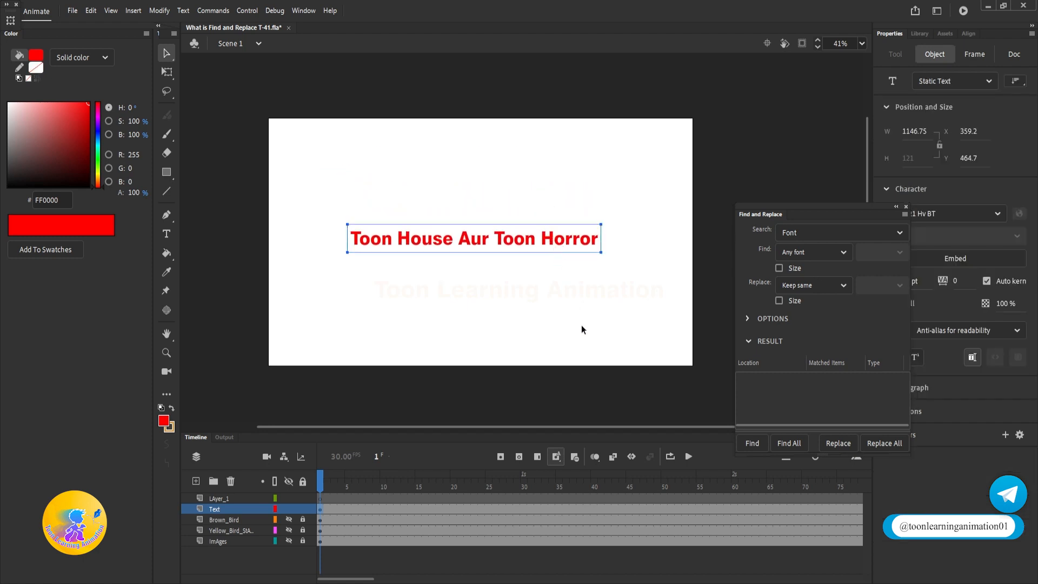
# Try to change the "Toon House Aur Toon Horror" text's font to Symbol in text editing mode, with Find and Replace moved aside.
pyautogui.doubleClick(547, 239)
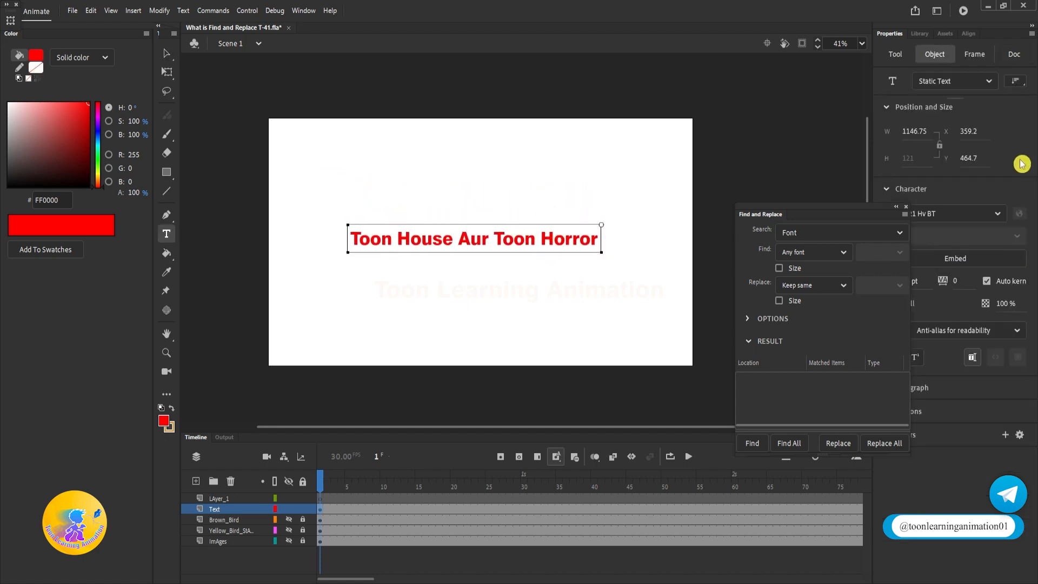
pyautogui.moveTo(838, 212); pyautogui.dragTo(739, 176)
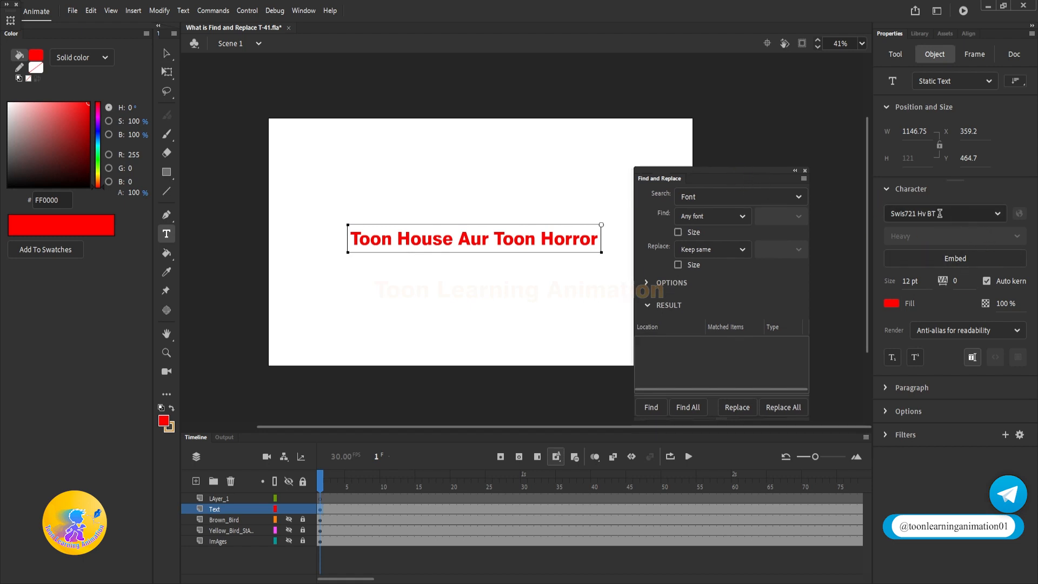
pyautogui.click(999, 214)
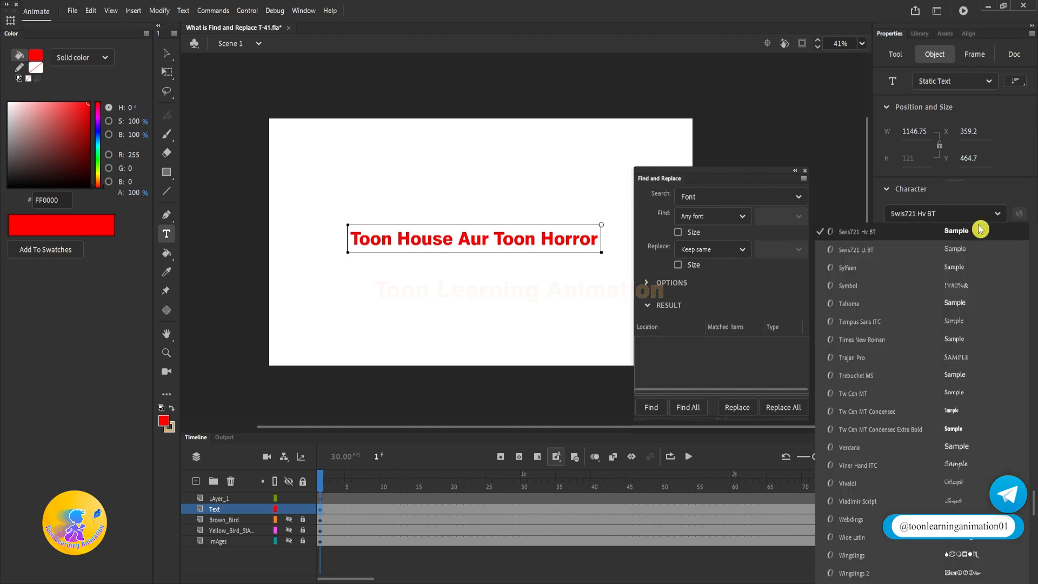
pyautogui.click(870, 284)
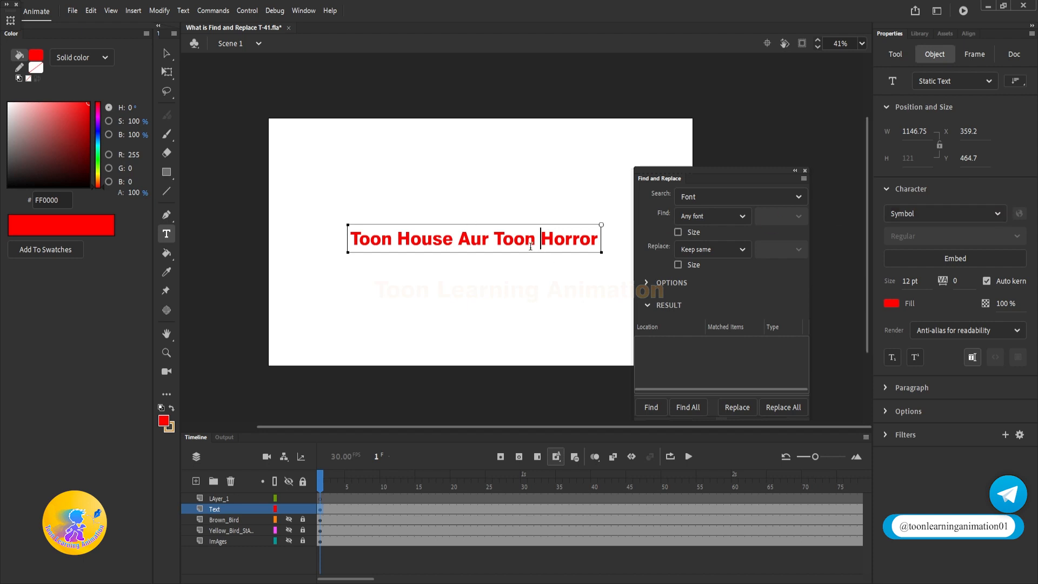
# Set the font of the whole text line to Trajan Pro and move the line to about X 132, Y 240.
pyautogui.hotkey('ctrl', 'a')
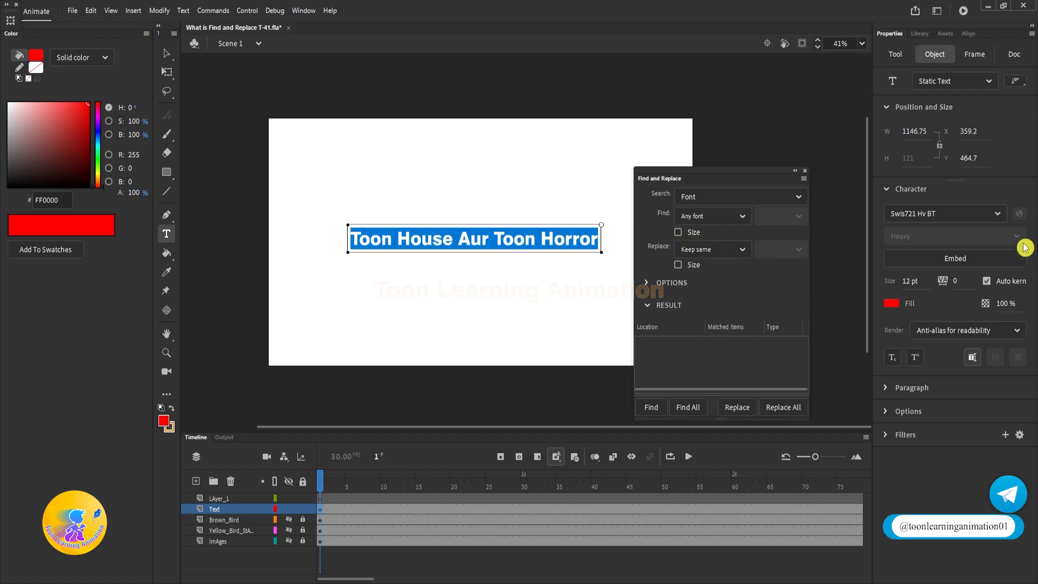
pyautogui.click(997, 214)
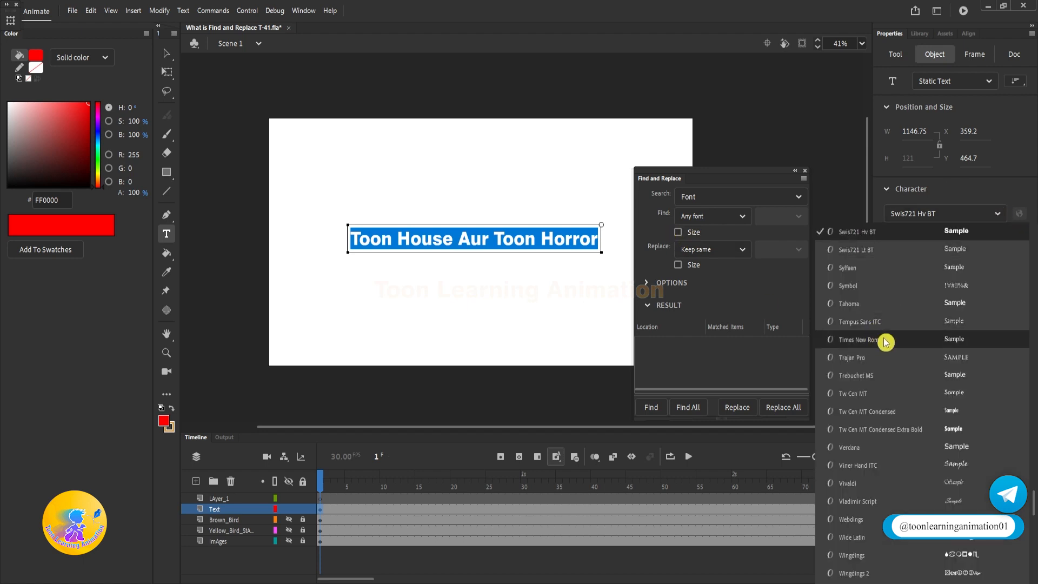
pyautogui.click(904, 357)
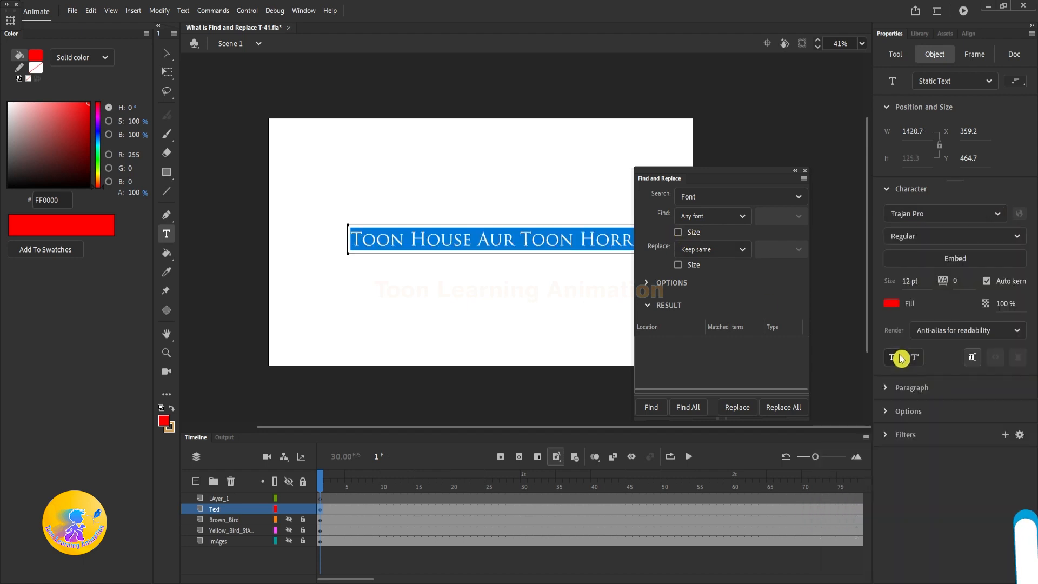
pyautogui.moveTo(725, 176); pyautogui.dragTo(828, 179)
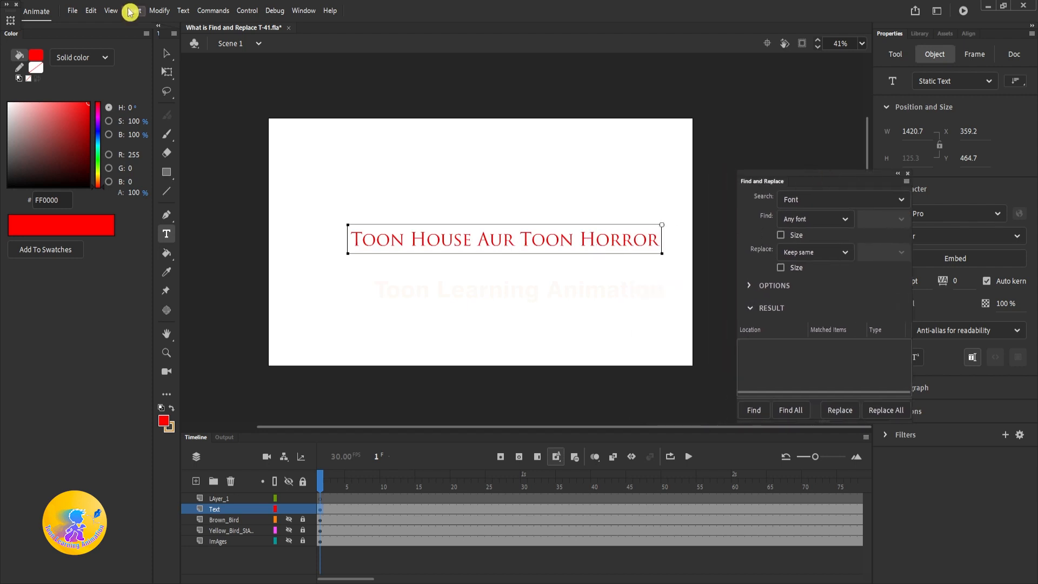
pyautogui.click(166, 53)
pyautogui.moveTo(546, 242); pyautogui.dragTo(495, 191)
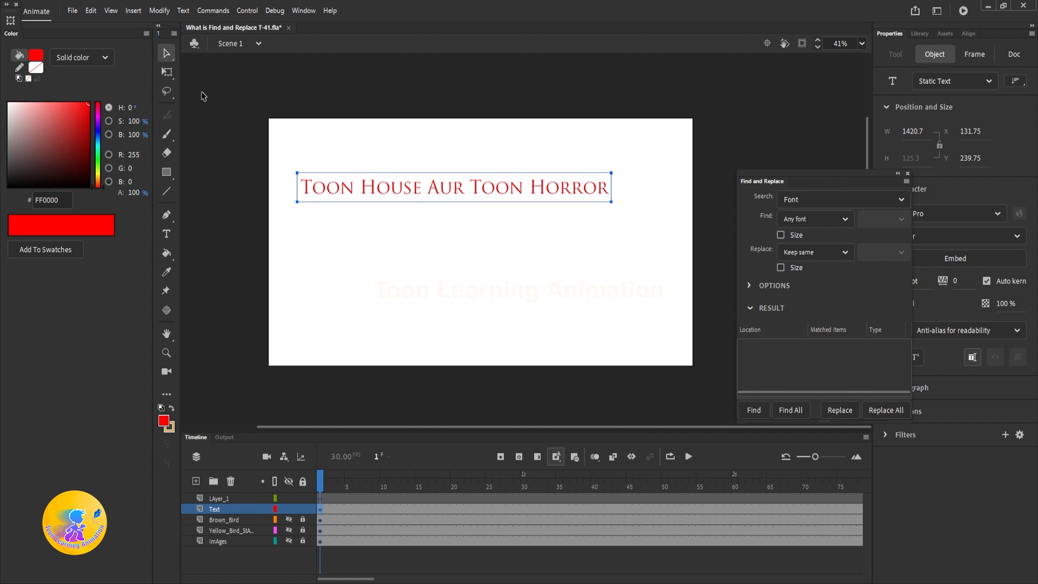
# Set the whole text line to Tw Cen MT Condensed Extra Bold and move it to about X 320, Y 267.
pyautogui.doubleClick(492, 187)
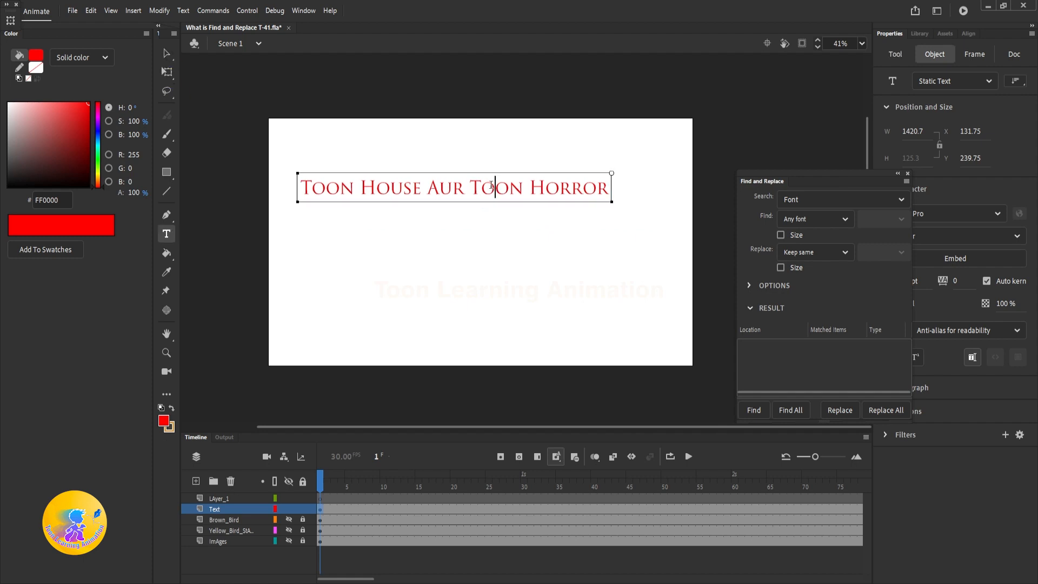
pyautogui.hotkey('ctrl', 'a')
pyautogui.moveTo(825, 186); pyautogui.dragTo(752, 178)
pyautogui.click(999, 216)
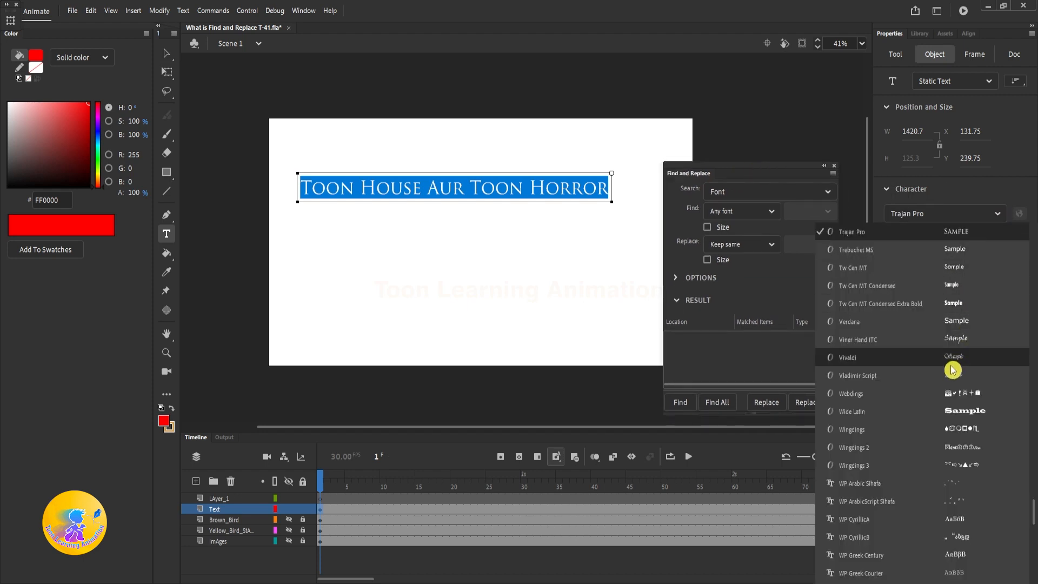
pyautogui.click(948, 305)
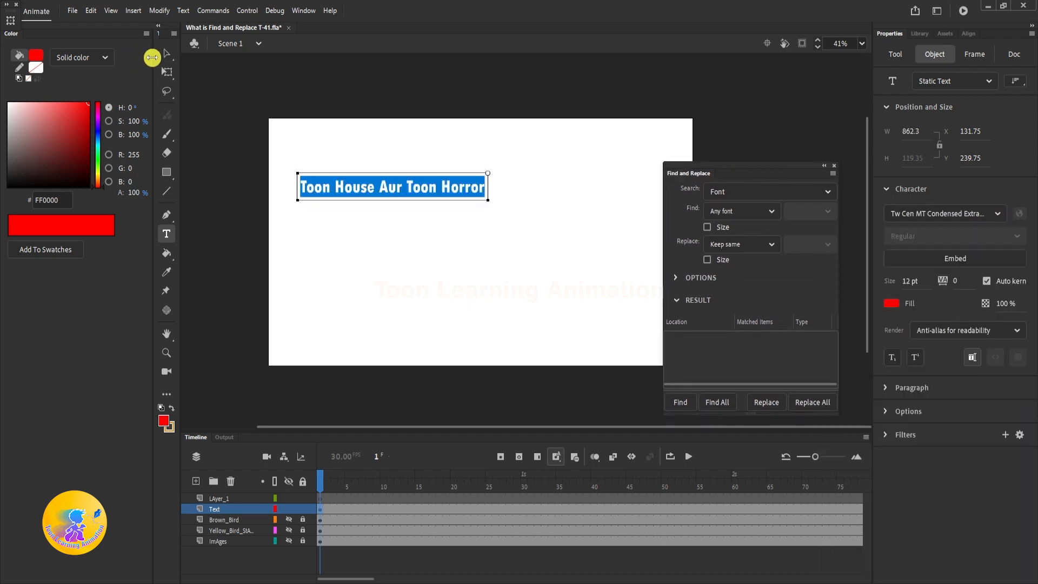
pyautogui.click(168, 56)
pyautogui.moveTo(431, 197); pyautogui.dragTo(470, 192)
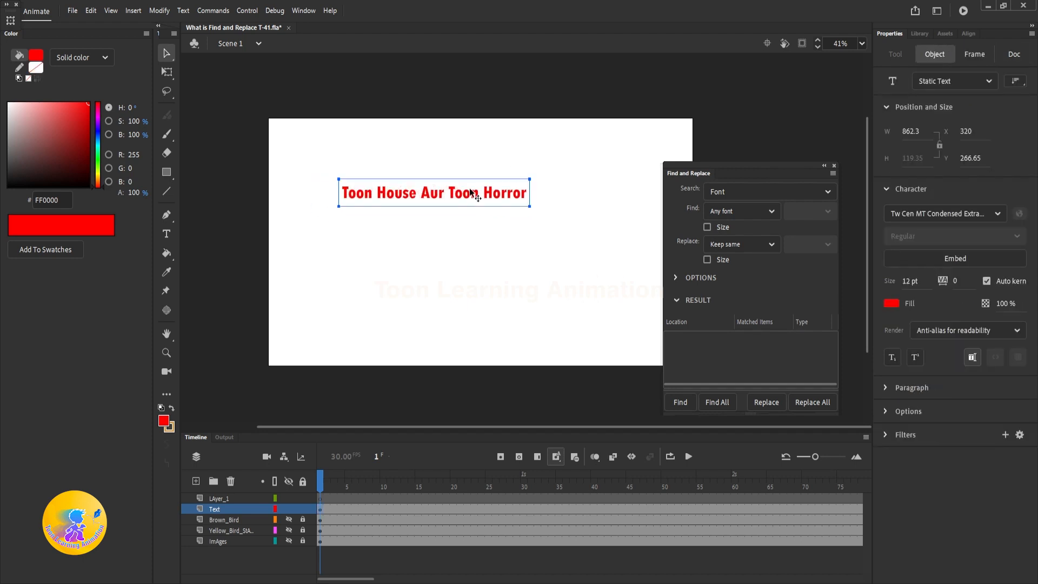
# Set the text line's font to Wide Latin and shift the line to about X 149.
pyautogui.click(997, 214)
pyautogui.click(913, 340)
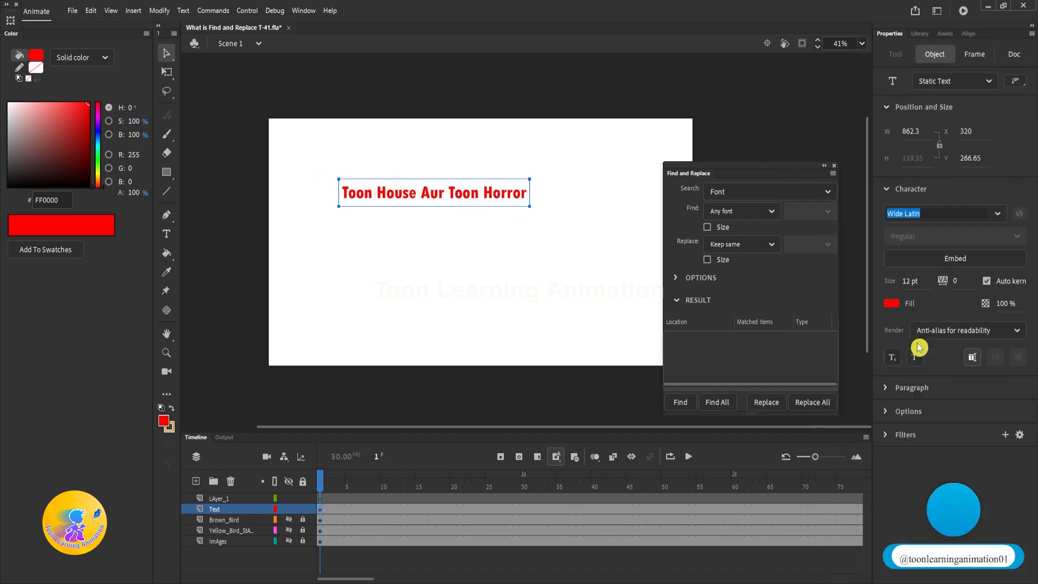
pyautogui.moveTo(452, 197); pyautogui.dragTo(442, 197)
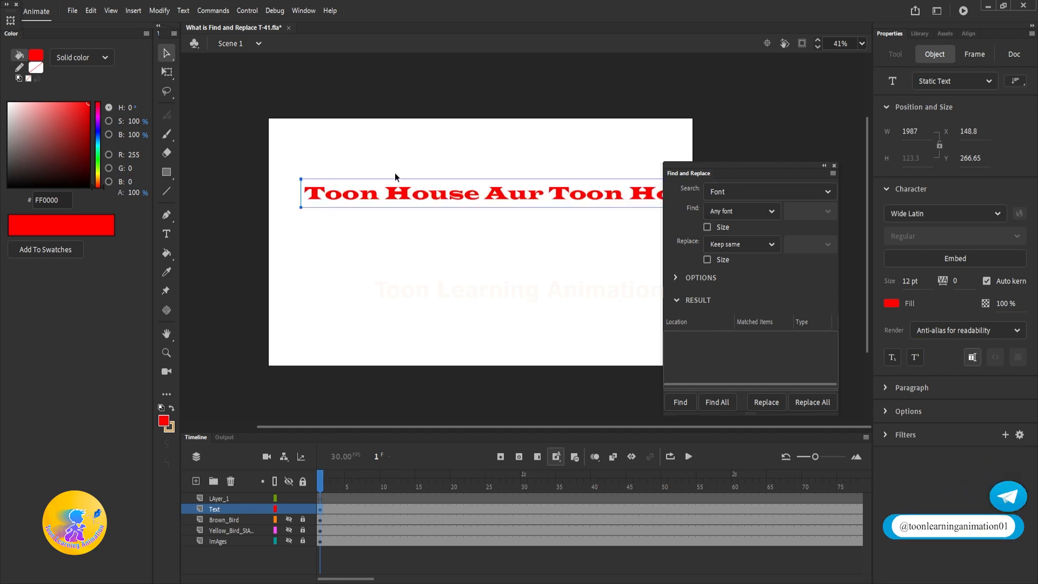
# Duplicate the text line into seven additional copies scattered on and around the stage.
pyautogui.hotkey('ctrl', '-')
pyautogui.moveTo(512, 199); pyautogui.dragTo(424, 336)
pyautogui.moveTo(423, 336); pyautogui.dragTo(404, 224)
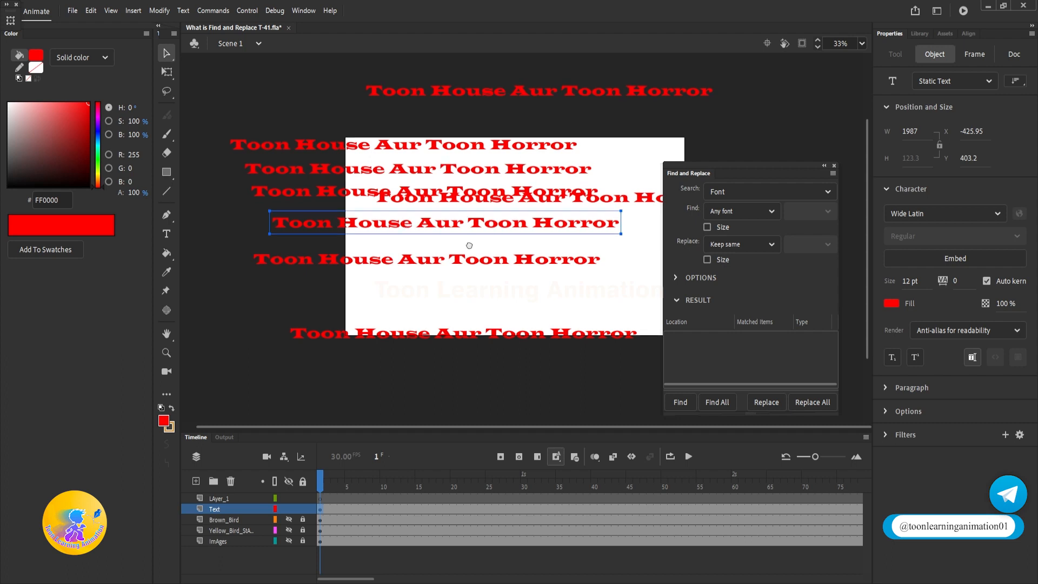
pyautogui.scroll(1, 448, 254)
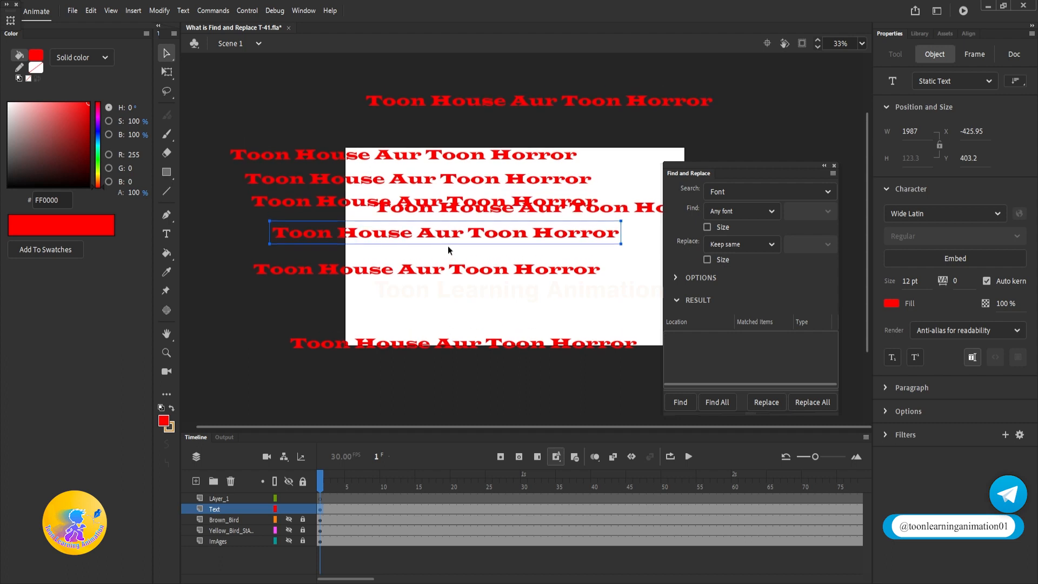
# Select all the text lines and set their font to WP Greek Helve.
pyautogui.moveTo(319, 65); pyautogui.dragTo(635, 436)
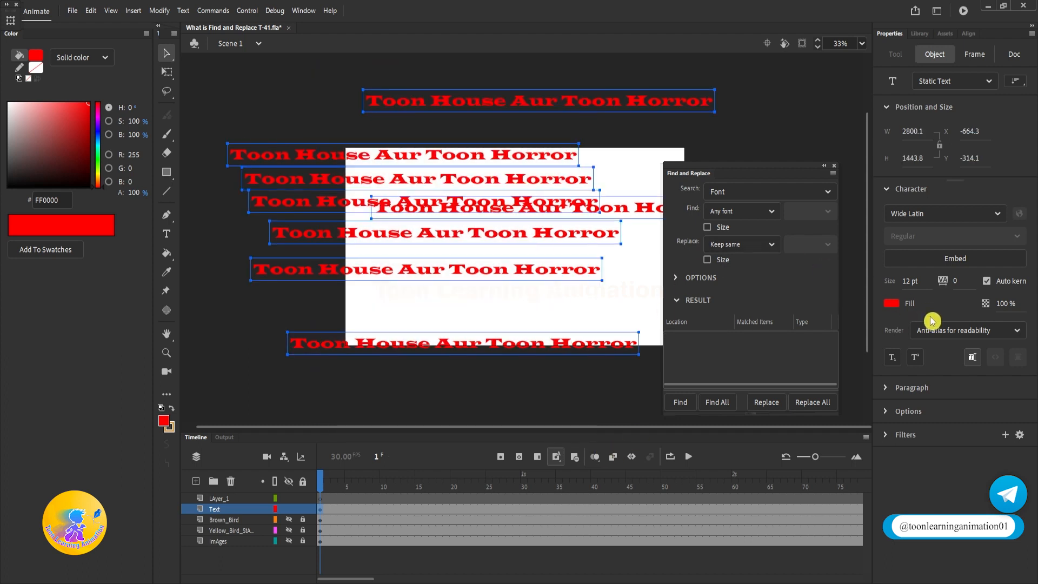
pyautogui.click(1000, 215)
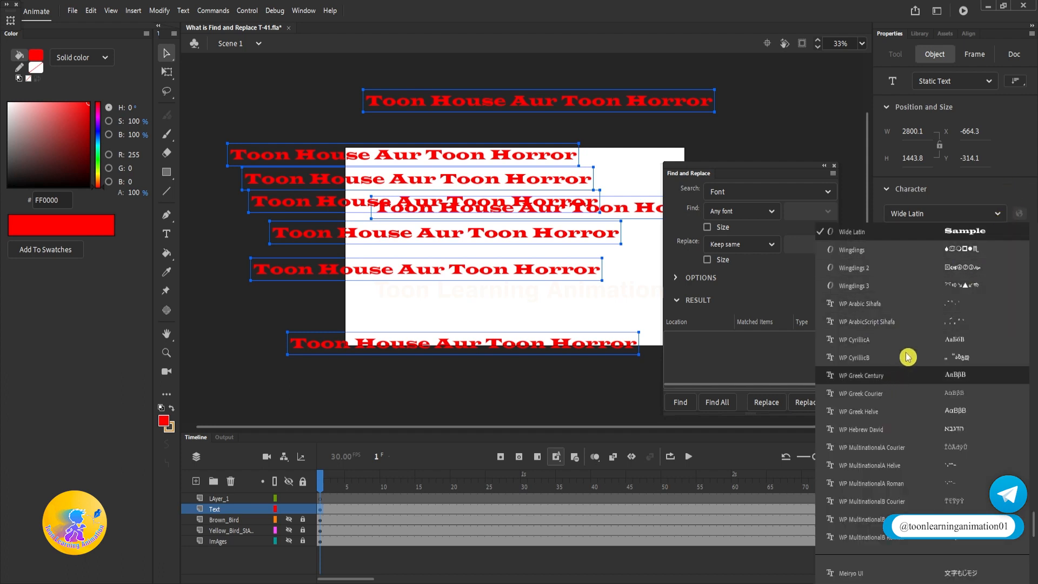
pyautogui.click(873, 412)
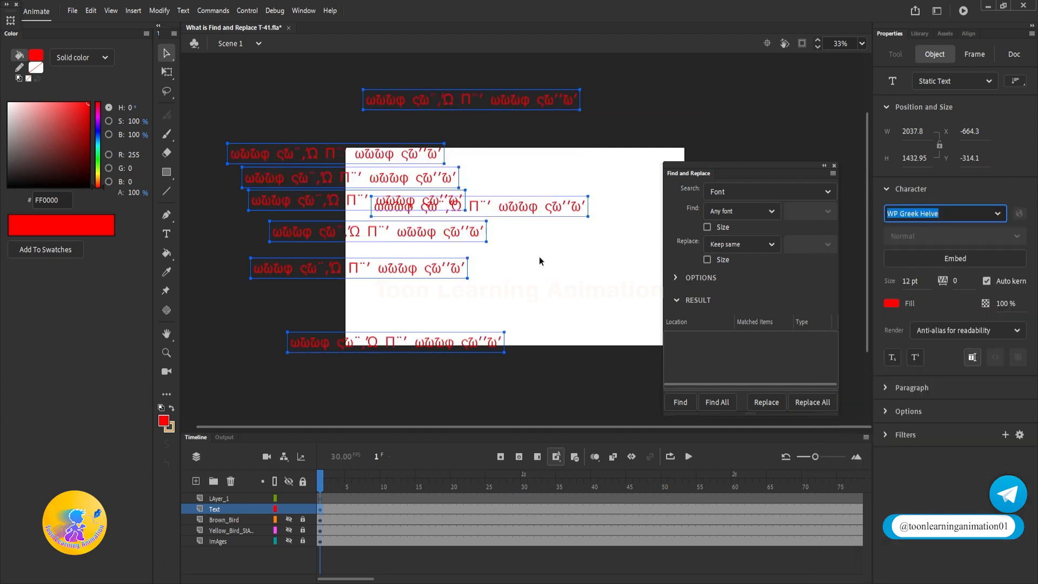
# Delete every text line except the topmost one and move that line to about X 372, Y 652.
pyautogui.click(570, 168)
pyautogui.moveTo(550, 151); pyautogui.dragTo(287, 366)
pyautogui.press('Delete')
pyautogui.moveTo(427, 102); pyautogui.dragTo(473, 276)
# Convert the remaining text line to a movie clip symbol named "Symbol".
pyautogui.press('F8')
pyautogui.write('Sy')
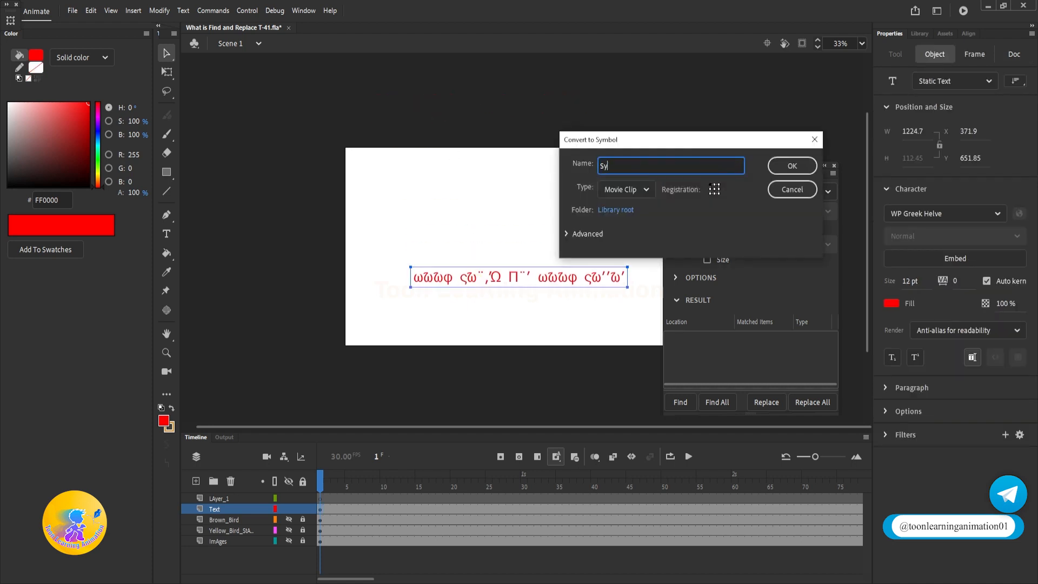
pyautogui.write('mbol')
pyautogui.press('Return')
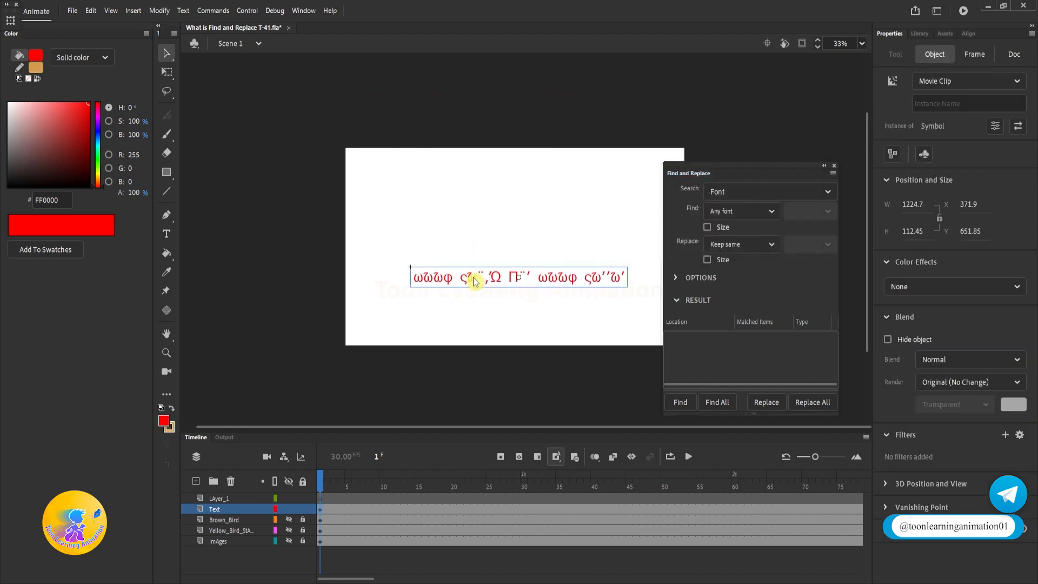
# Duplicate the movie clip until seven instances are spread on and around the stage, and leave them deselected.
pyautogui.moveTo(474, 280); pyautogui.dragTo(521, 93)
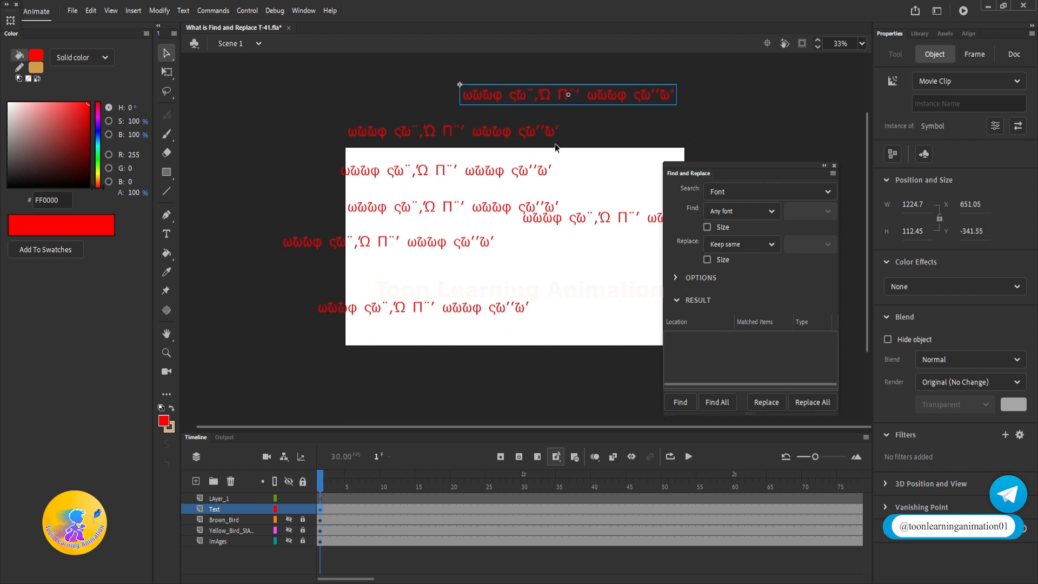
pyautogui.hotkey('ctrl', 'a')
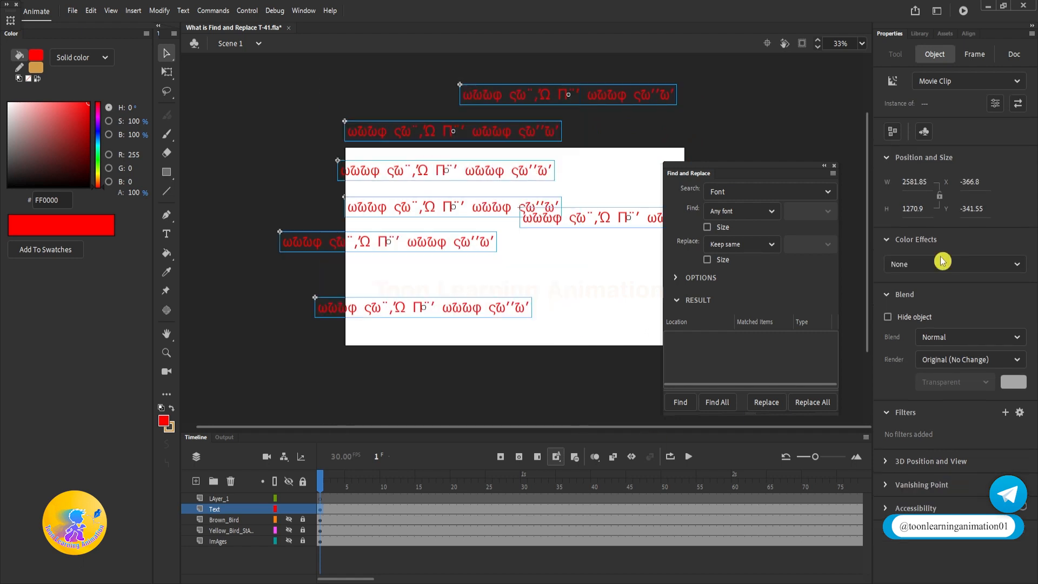
pyautogui.click(389, 100)
# Look inside the topmost movie clip to check its text's font, and return to Scene 1.
pyautogui.click(600, 102)
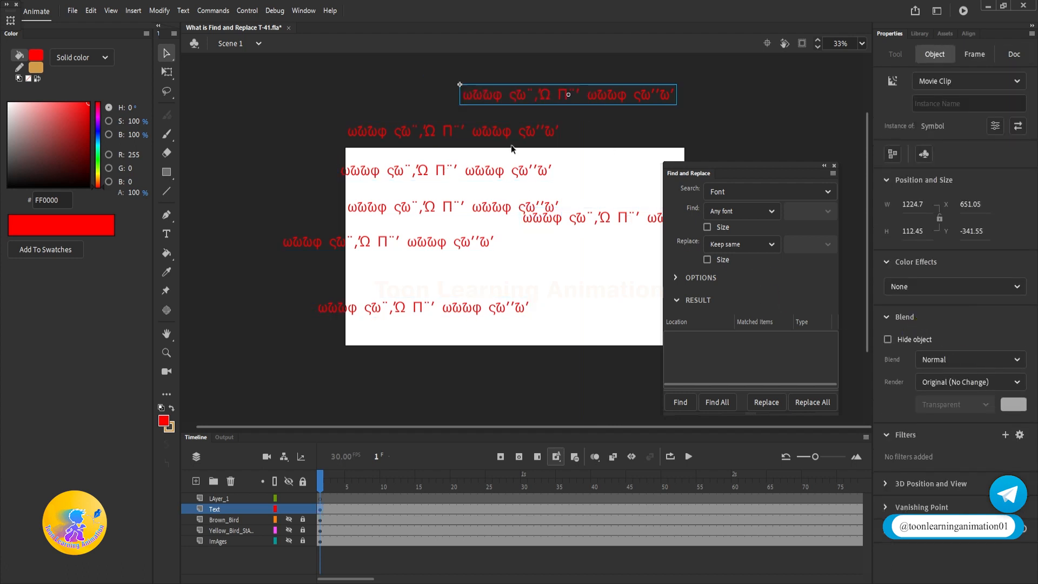
pyautogui.doubleClick(515, 98)
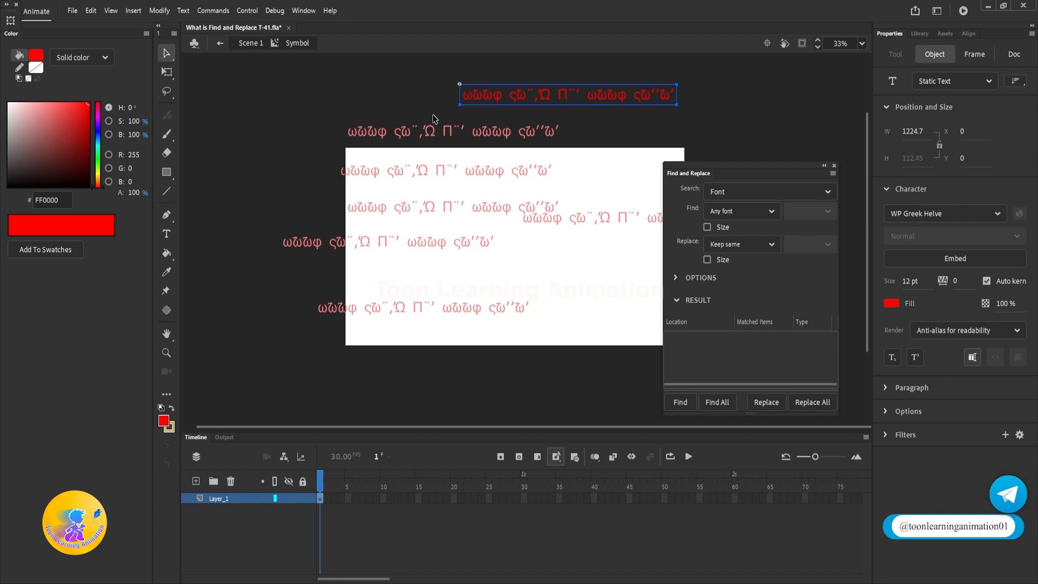
pyautogui.doubleClick(393, 110)
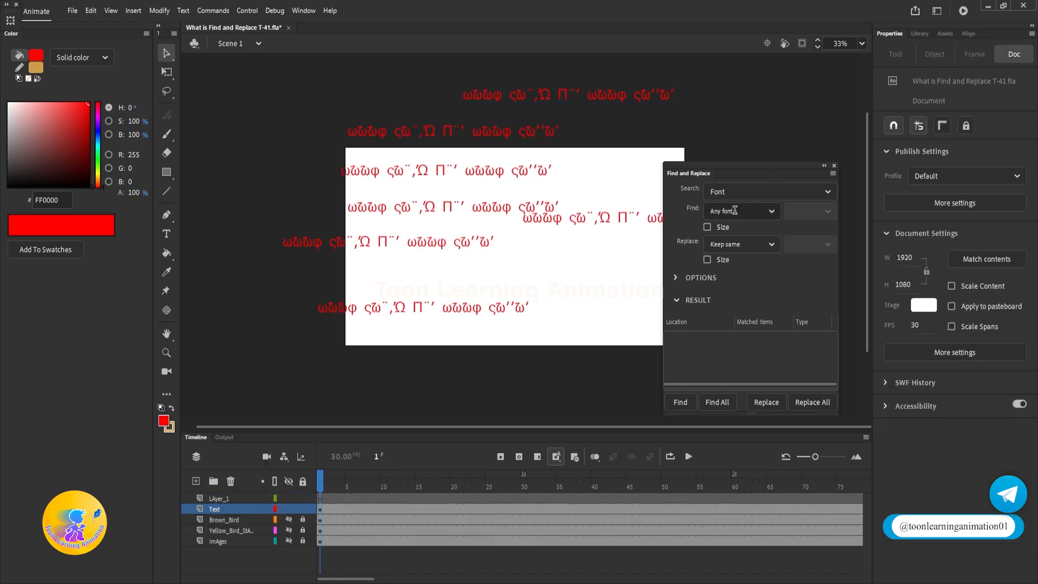
# Select the text inside the second movie clip from the top and copy its font name.
pyautogui.doubleClick(475, 132)
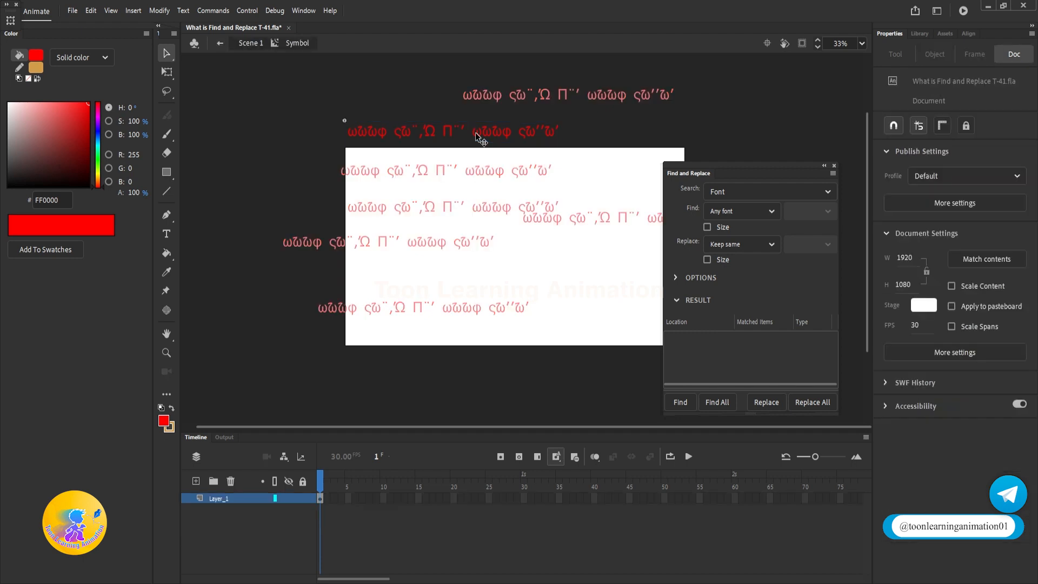
pyautogui.click(476, 134)
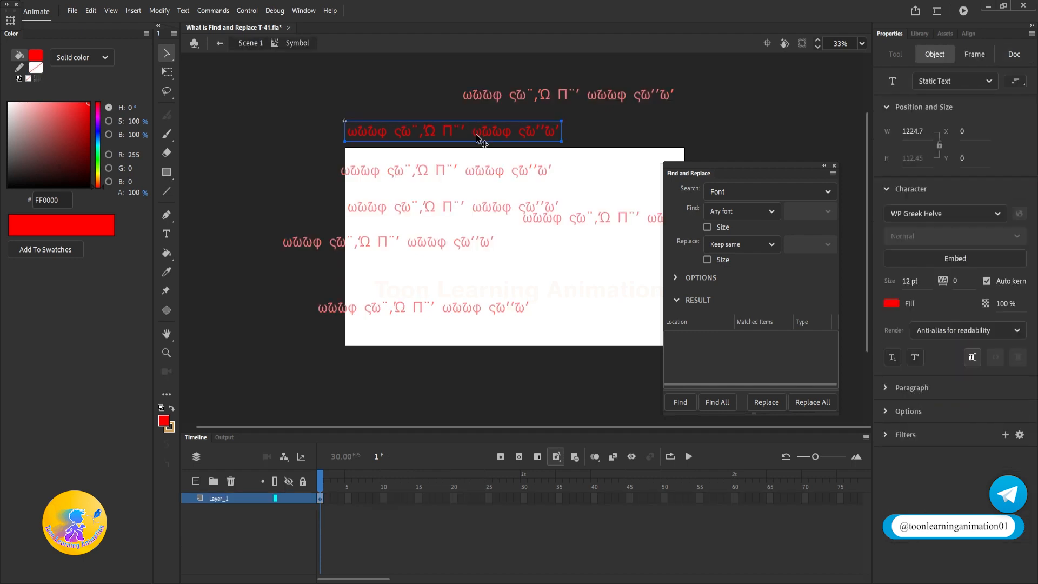
pyautogui.click(960, 211)
pyautogui.hotkey('ctrl', 'c')
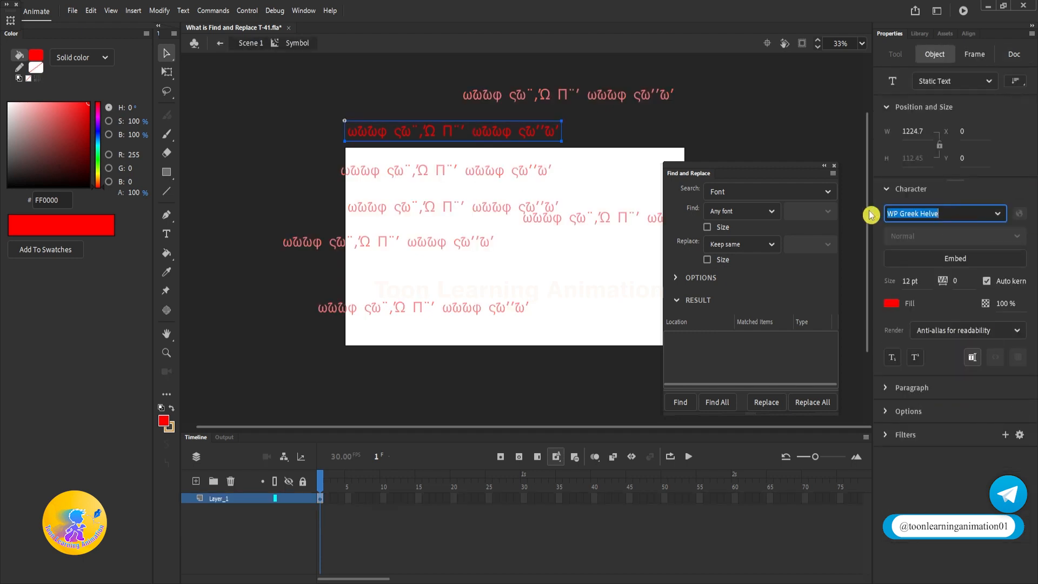
# Return to Scene 1 and paste WP Greek Helve as the font to find in Find and Replace.
pyautogui.click(211, 137)
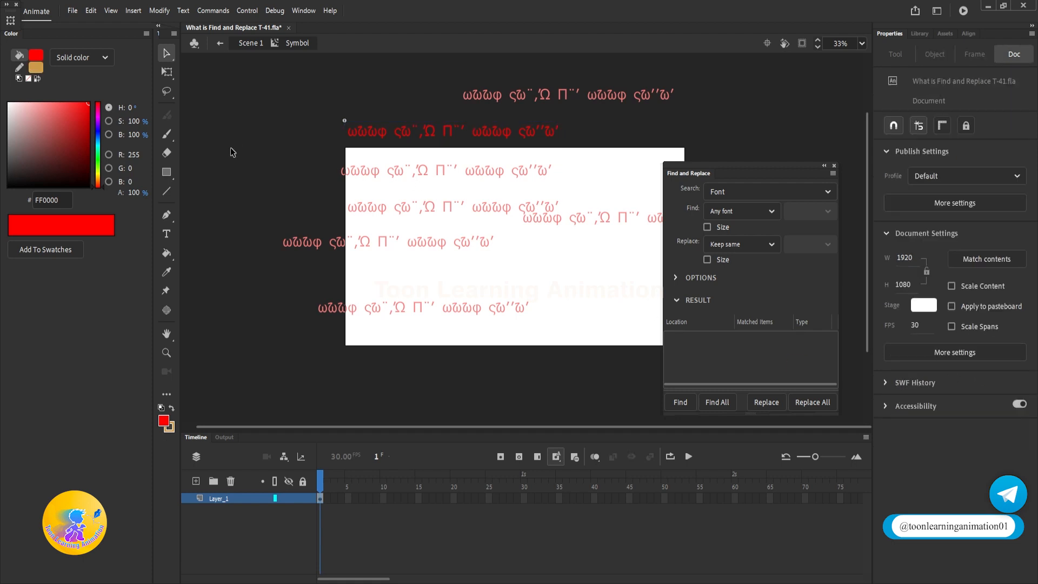
pyautogui.doubleClick(290, 138)
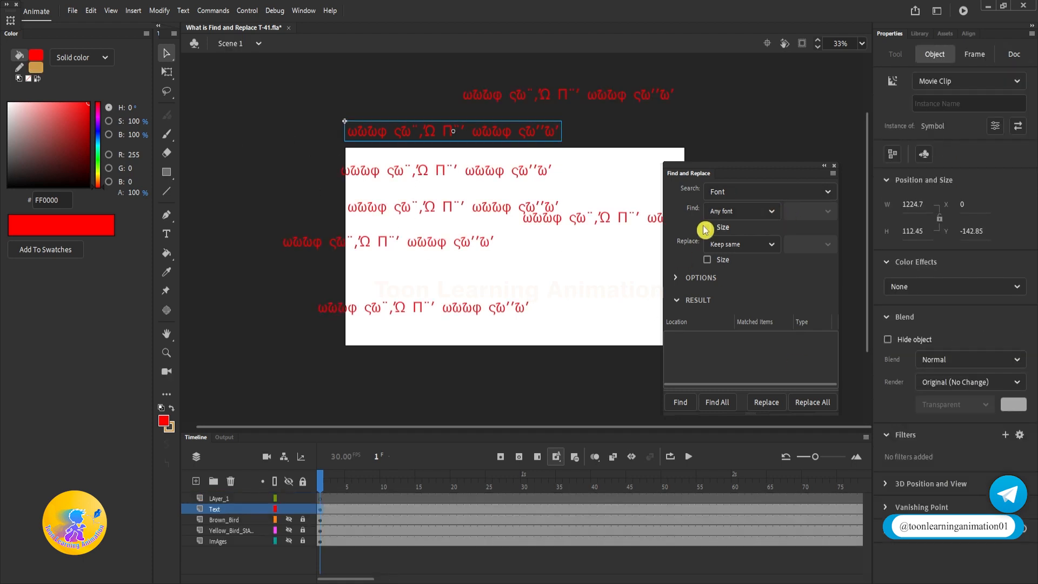
pyautogui.click(768, 213)
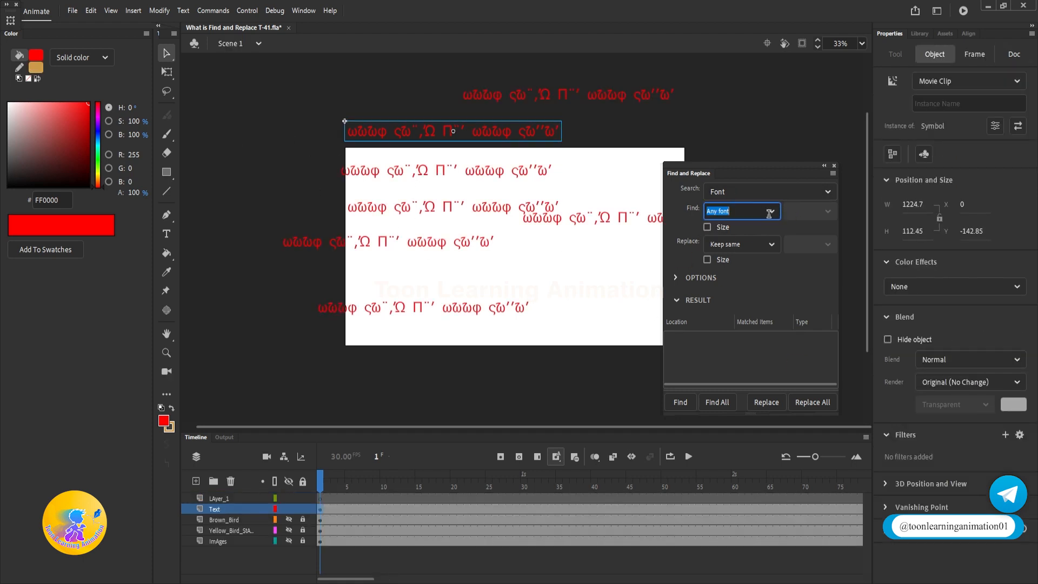
pyautogui.hotkey('ctrl', 'v')
# Set Brush Script Std as the replacement font and replace all uses of WP Greek Helve in the document.
pyautogui.click(772, 245)
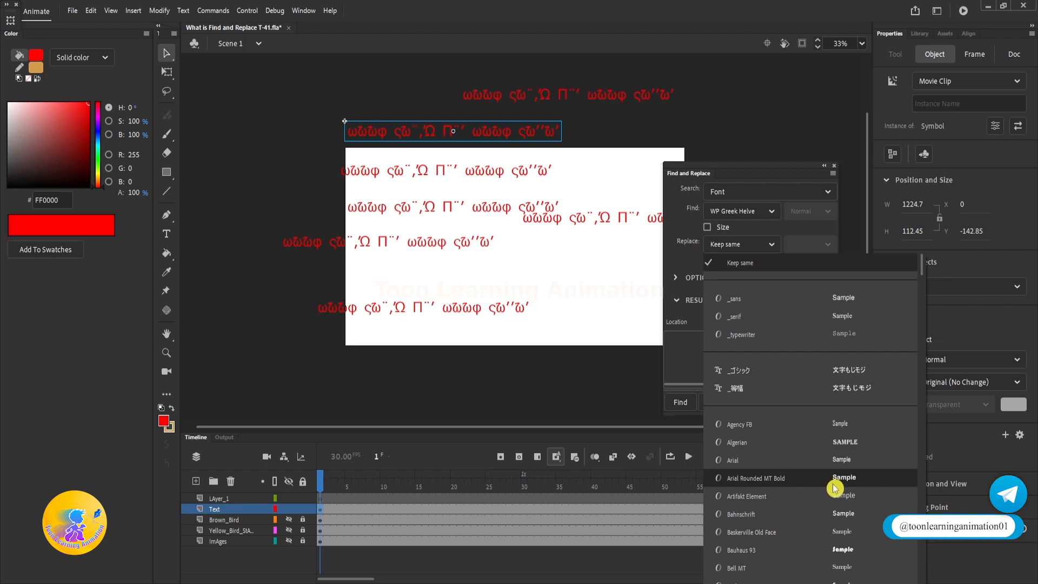
pyautogui.scroll(-10, 834, 488)
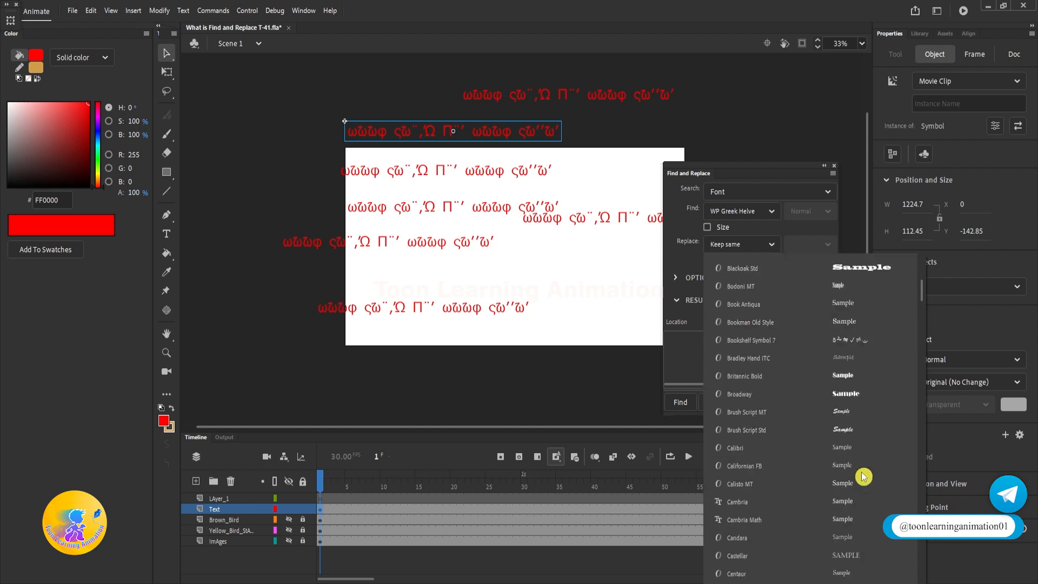
pyautogui.click(799, 431)
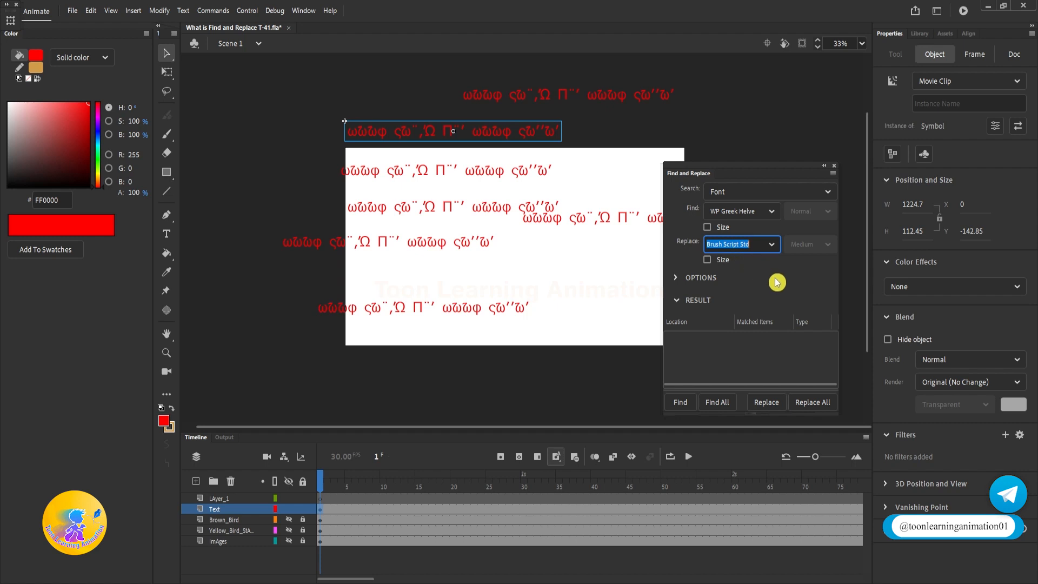
pyautogui.click(808, 402)
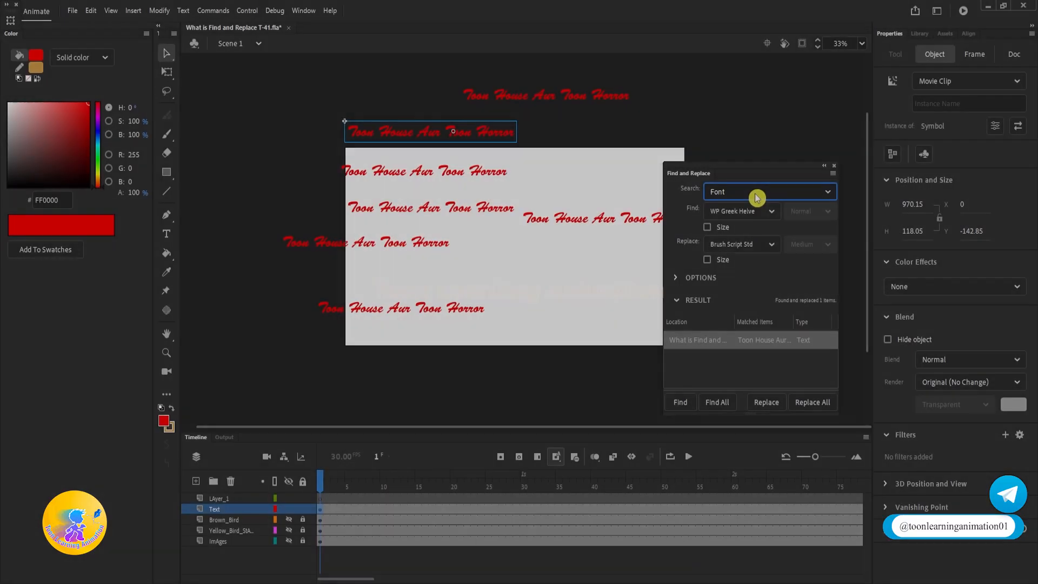
# Show and unlock the yellow bird and Brown_Bird layers, and hide the Text layer.
pyautogui.click(757, 198)
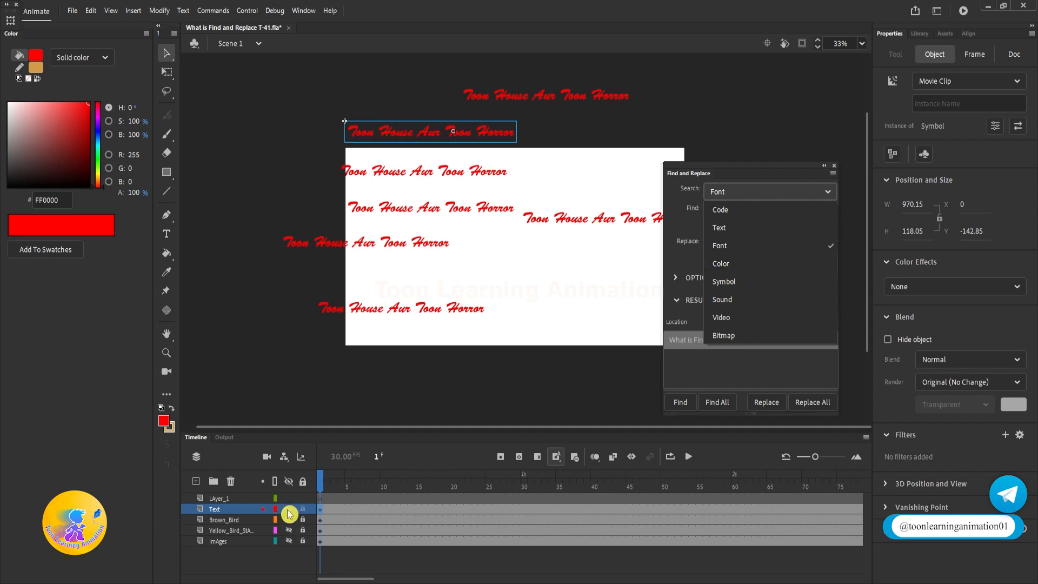
pyautogui.click(292, 529)
pyautogui.click(302, 532)
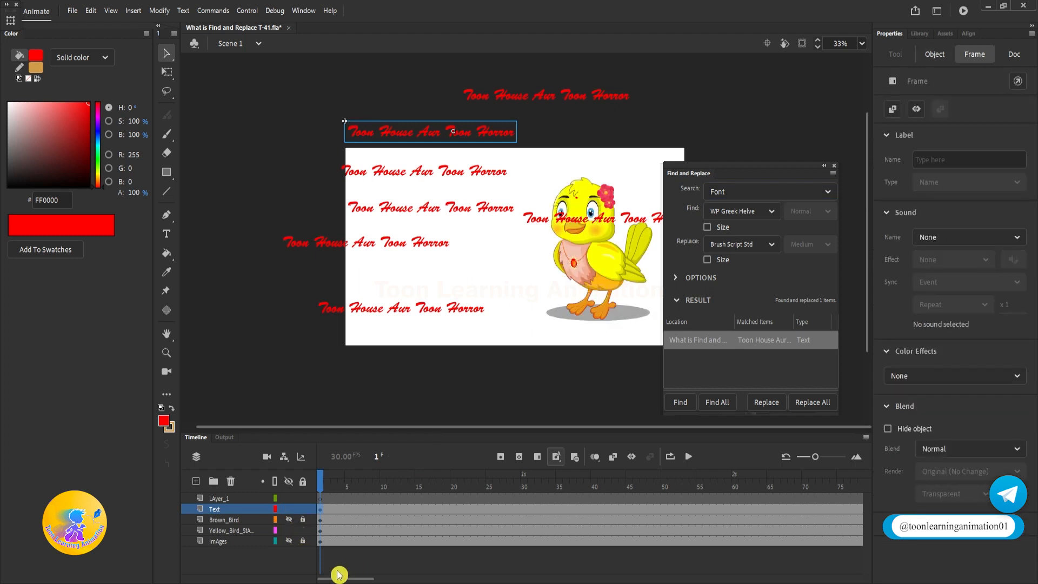
pyautogui.click(289, 520)
pyautogui.click(303, 520)
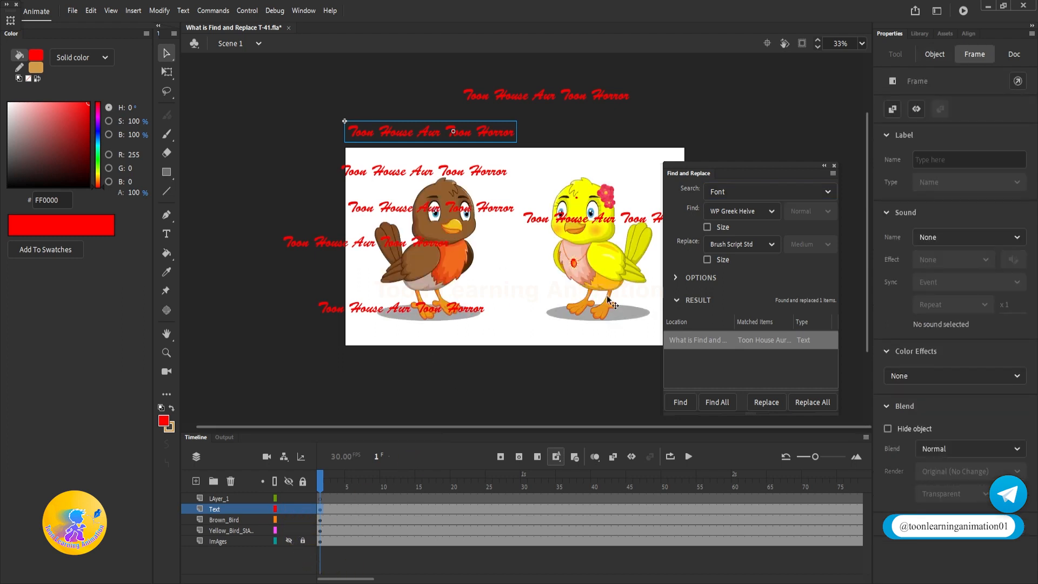
pyautogui.click(288, 509)
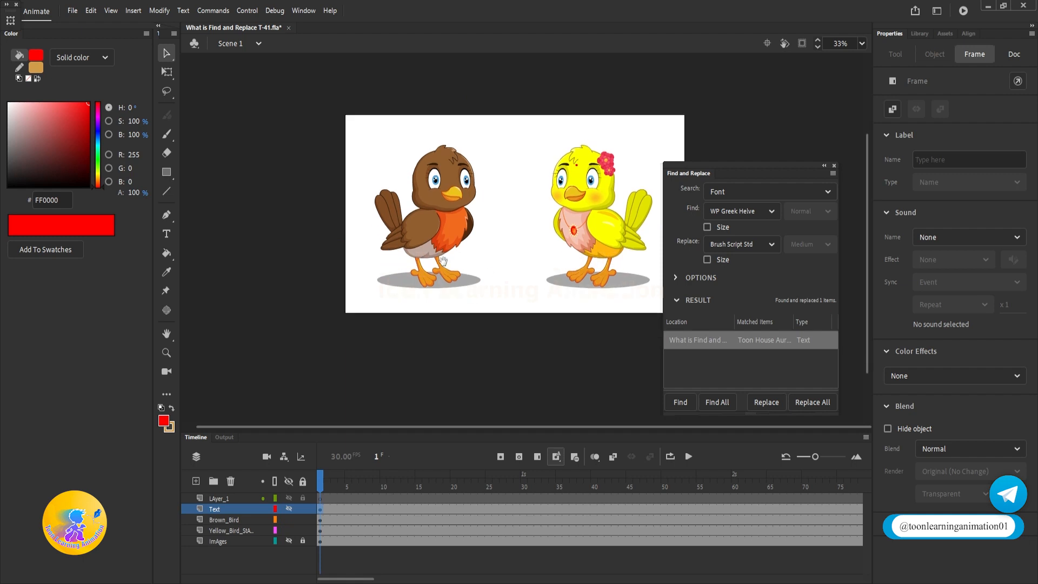
# Inside the Brown Bird symbol's nested head and lips symbols, recolor the lower face shape lime yellow, D8FF00.
pyautogui.scroll(3, 566, 213)
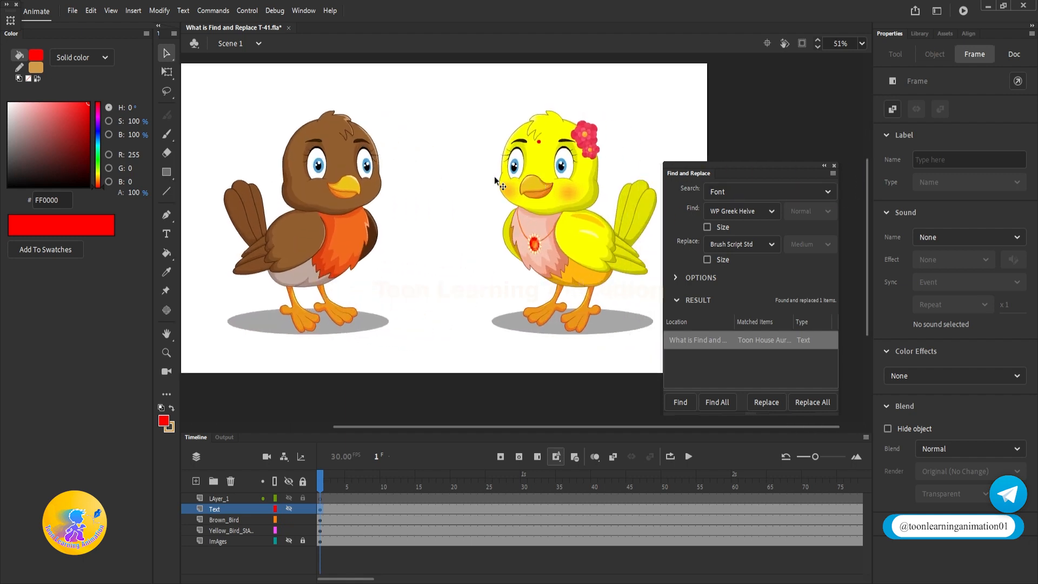
pyautogui.moveTo(366, 198); pyautogui.dragTo(393, 215)
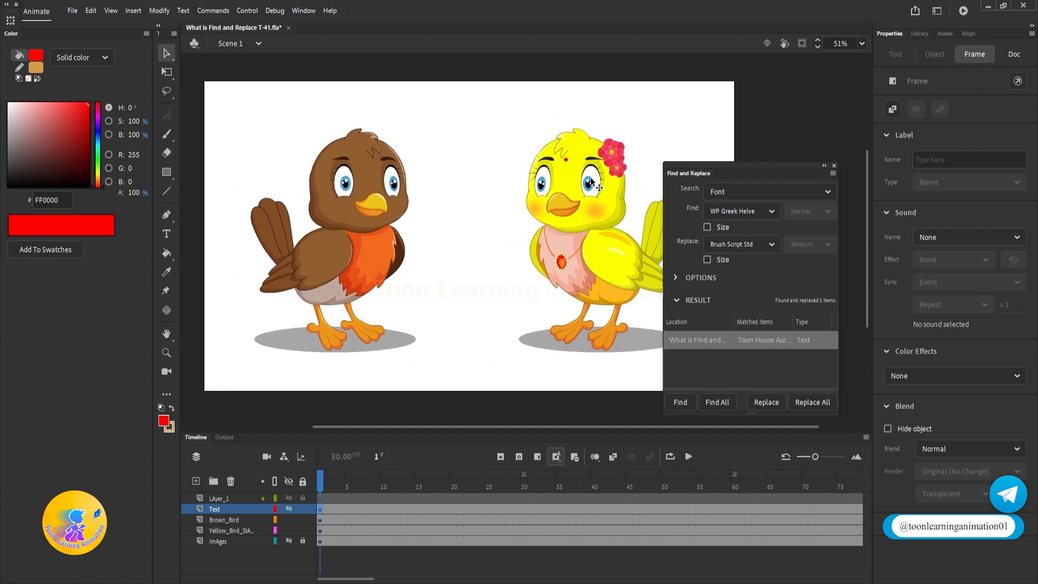
pyautogui.doubleClick(343, 209)
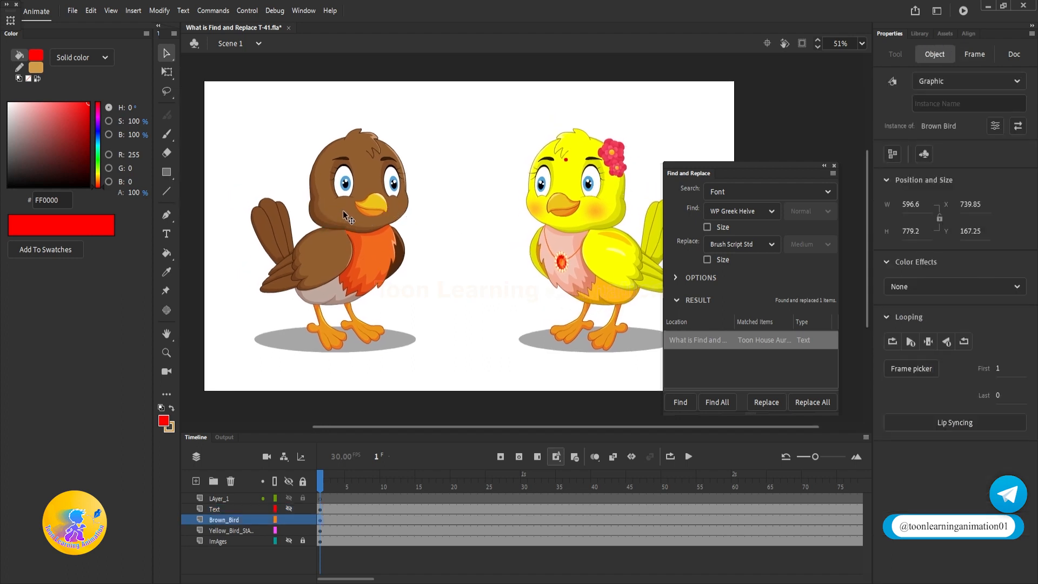
pyautogui.doubleClick(342, 210)
pyautogui.doubleClick(337, 212)
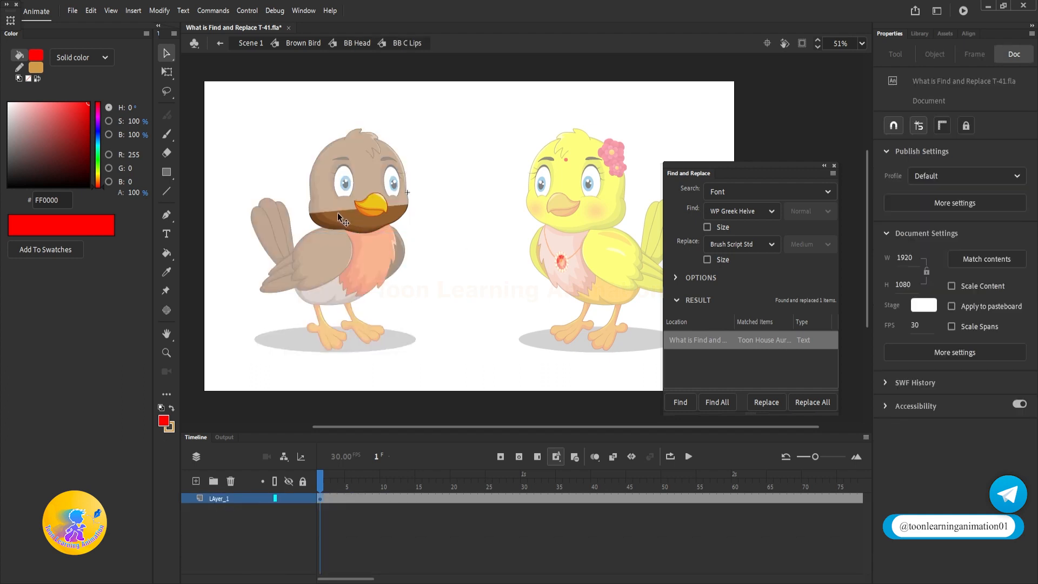
pyautogui.doubleClick(350, 216)
pyautogui.doubleClick(350, 216)
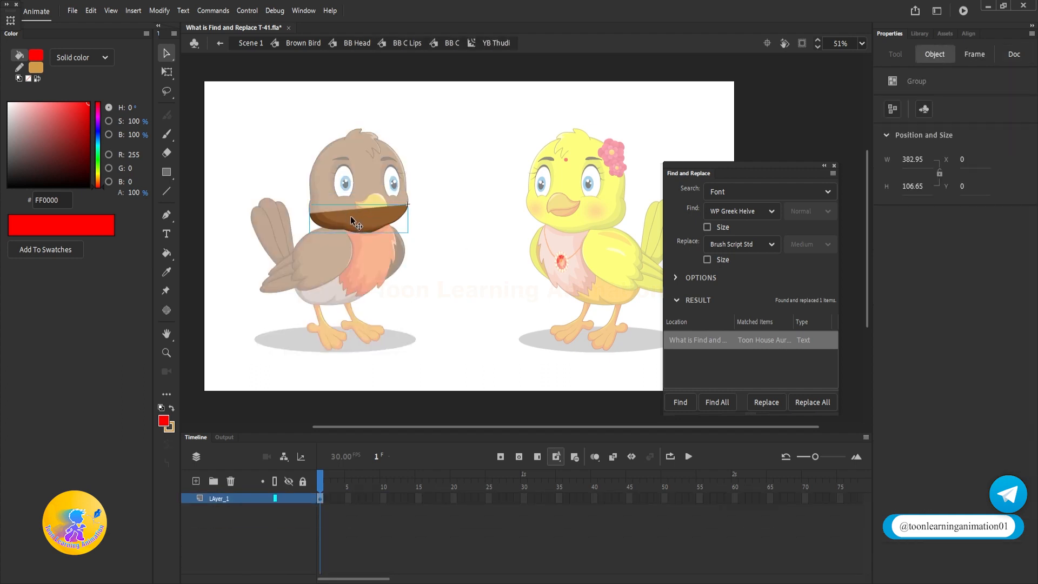
pyautogui.doubleClick(351, 216)
pyautogui.click(394, 214)
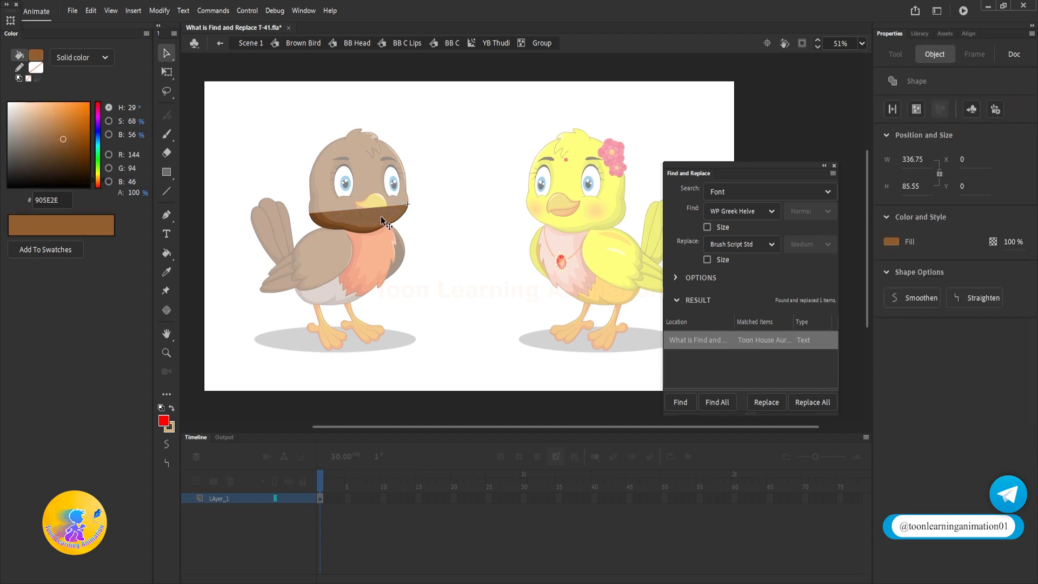
pyautogui.moveTo(96, 182); pyautogui.dragTo(96, 138)
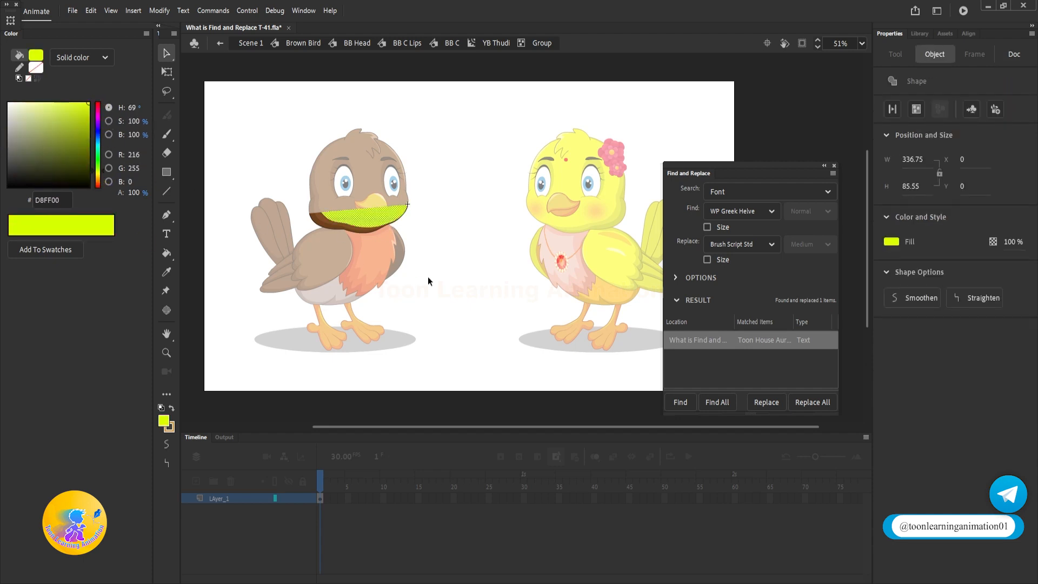
# Enter the group inside the brown bird's BB PFace symbol and change the main face fill to yellow E8FB00.
pyautogui.doubleClick(453, 267)
pyautogui.doubleClick(453, 268)
pyautogui.doubleClick(329, 200)
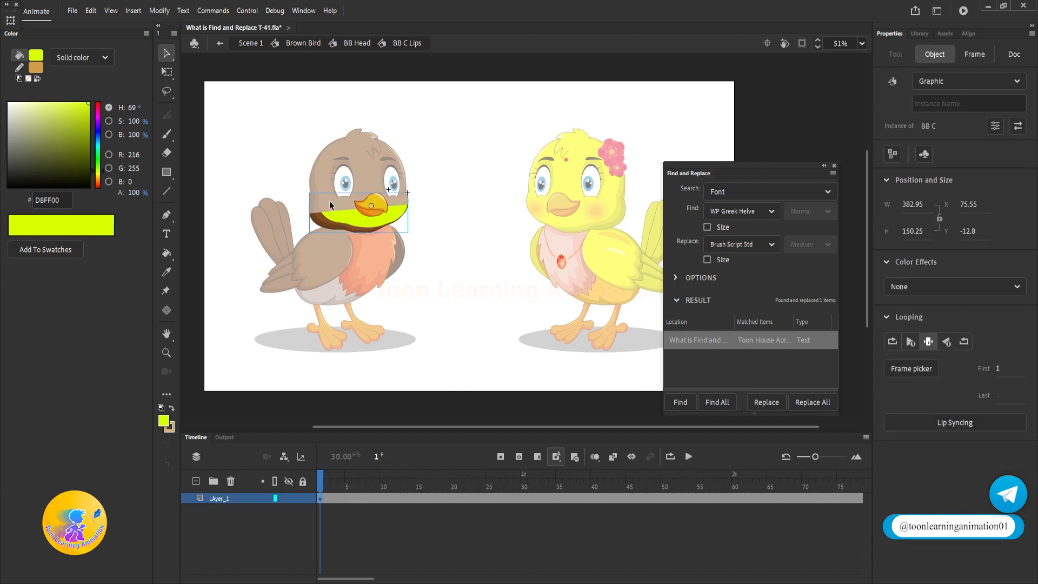
pyautogui.doubleClick(329, 200)
pyautogui.doubleClick(330, 200)
pyautogui.doubleClick(329, 200)
pyautogui.click(460, 234)
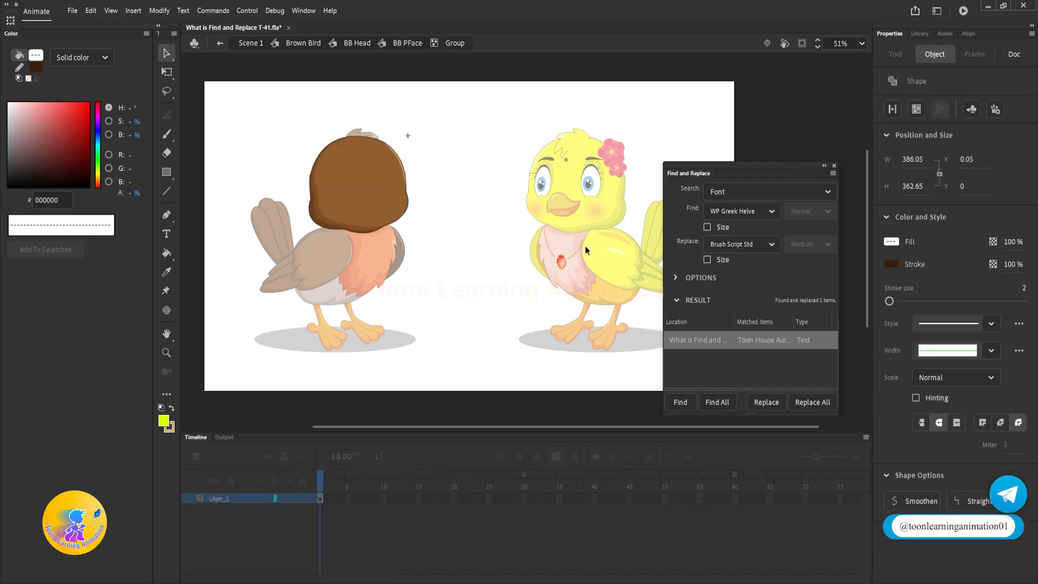
pyautogui.click(384, 191)
pyautogui.click(88, 103)
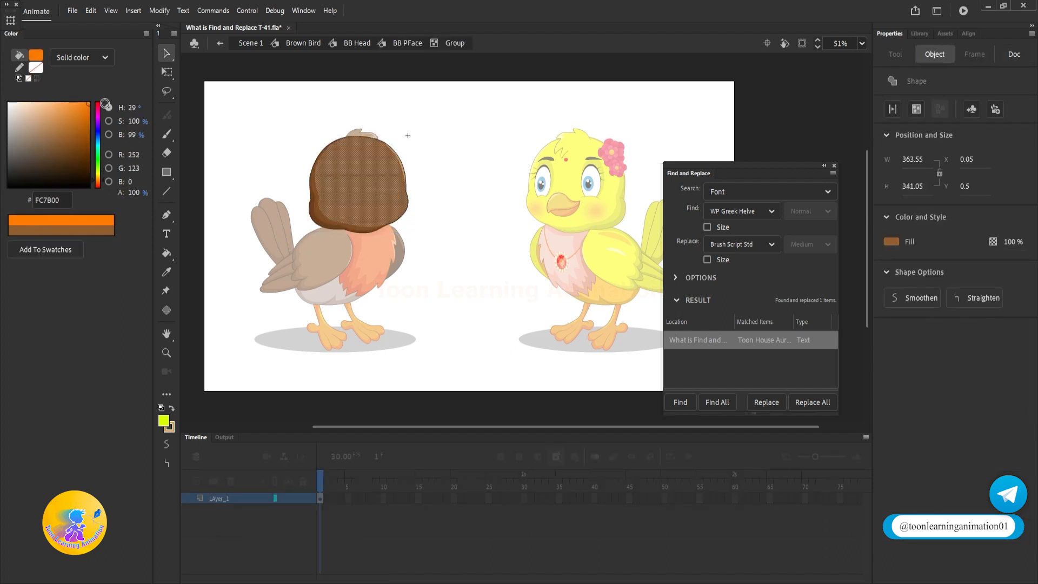
pyautogui.moveTo(98, 180); pyautogui.dragTo(109, 175)
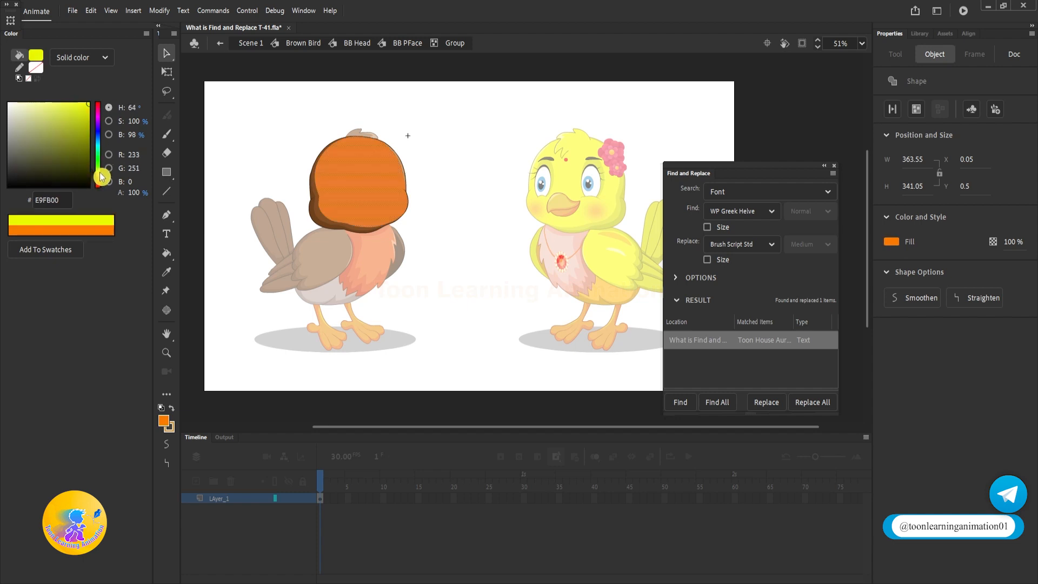
# Exit the nested symbols to Scene 1 and switch the Find and Replace search type to Color.
pyautogui.doubleClick(514, 225)
pyautogui.doubleClick(515, 225)
pyautogui.doubleClick(517, 226)
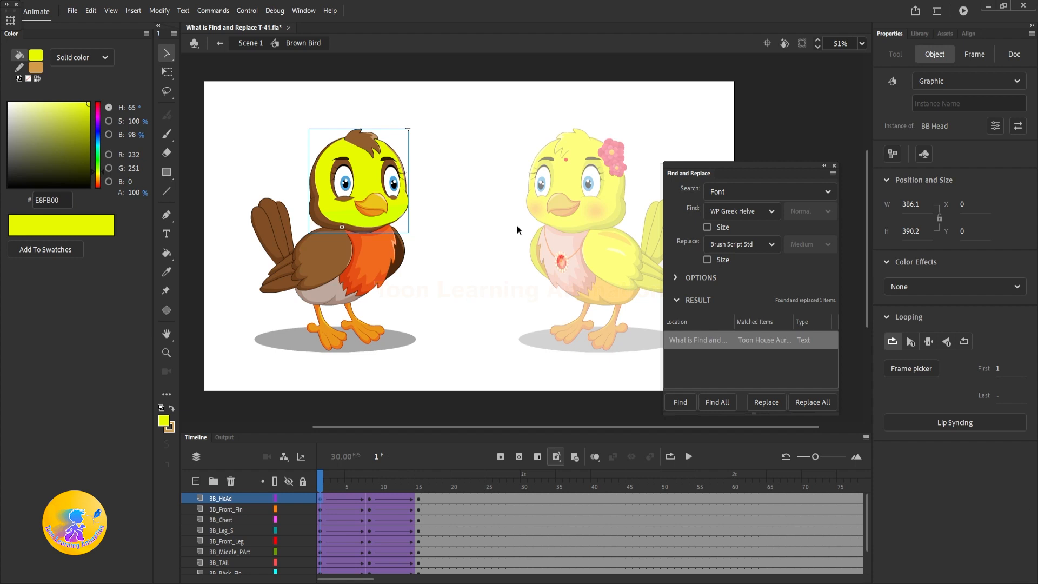
pyautogui.doubleClick(482, 219)
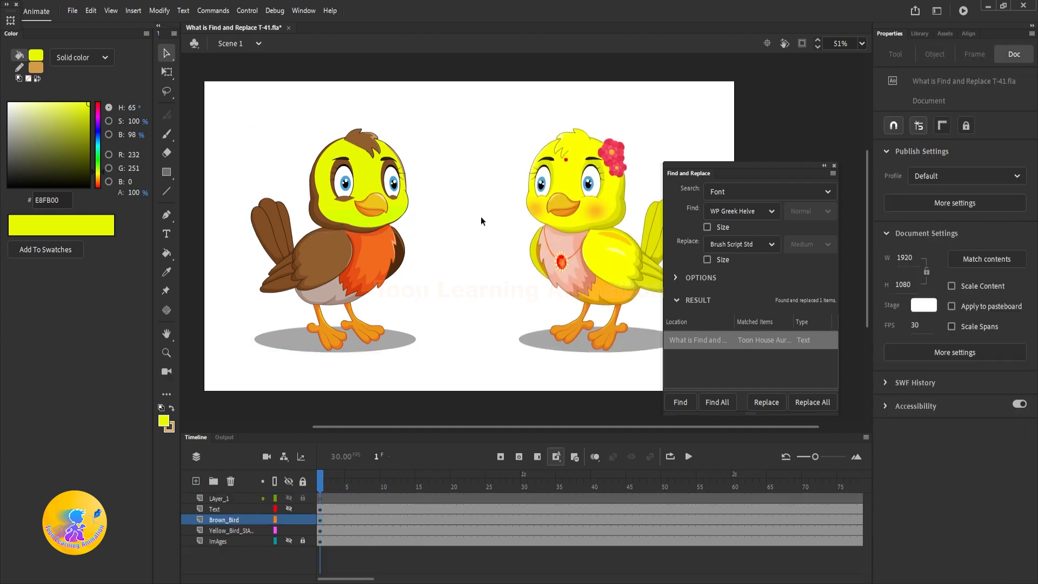
pyautogui.click(749, 197)
pyautogui.click(734, 264)
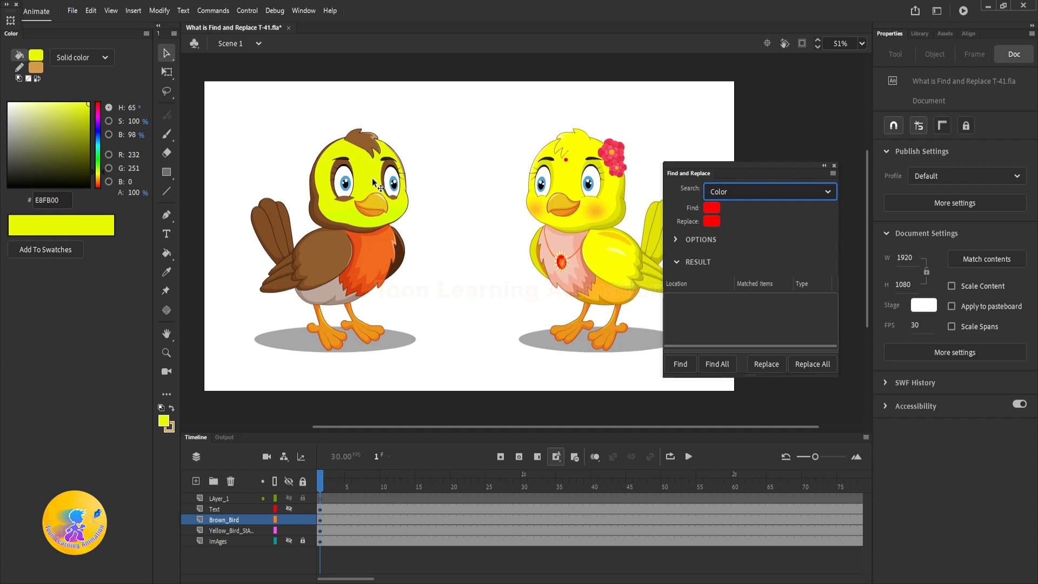
# Replace all of the color sampled from the brown bird's upper face with the yellow sampled from the yellow bird's head.
pyautogui.click(711, 221)
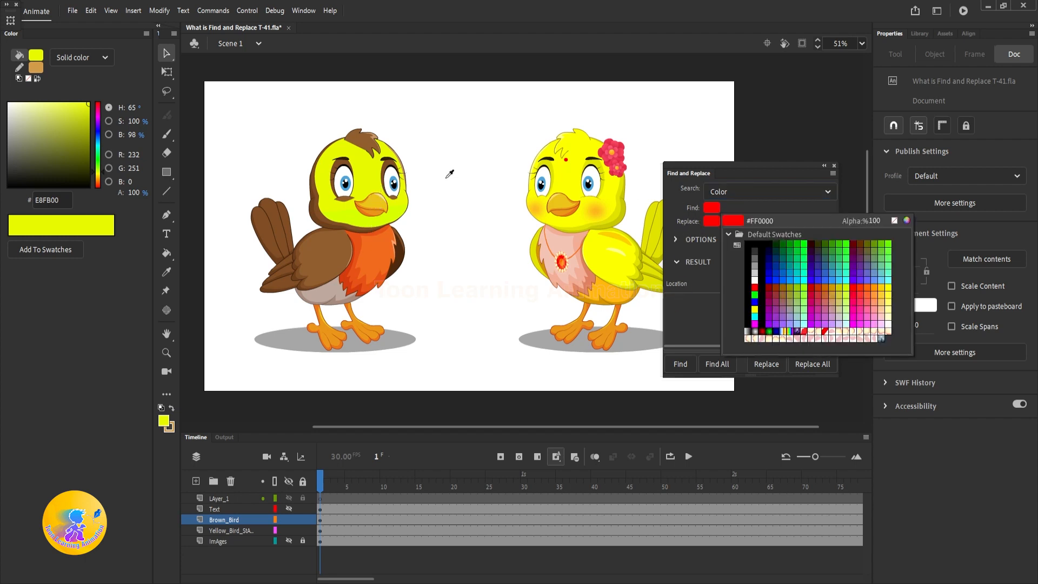
pyautogui.click(370, 175)
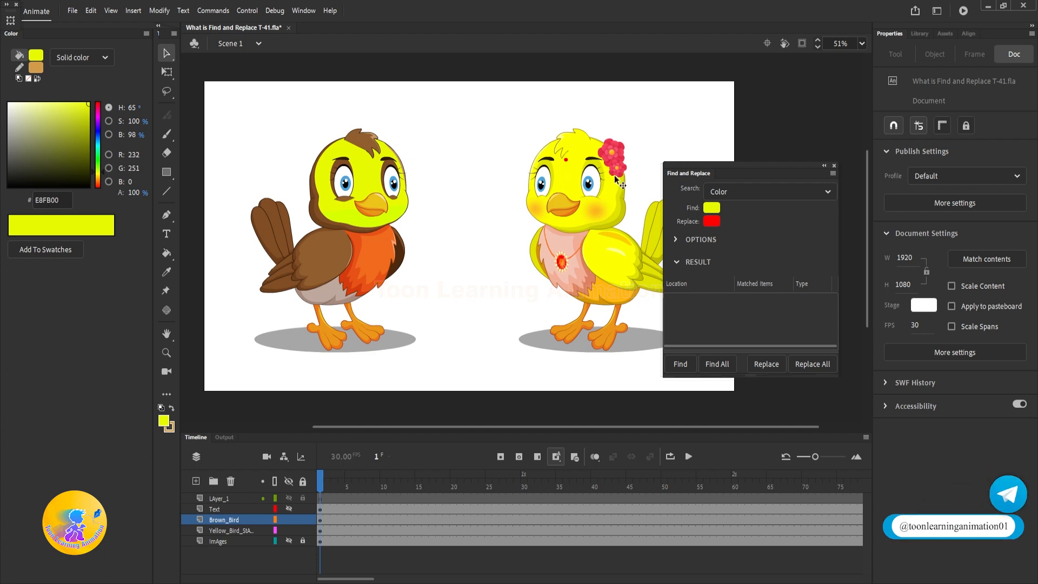
pyautogui.click(711, 220)
pyautogui.click(573, 172)
pyautogui.click(712, 210)
pyautogui.click(687, 210)
pyautogui.click(828, 368)
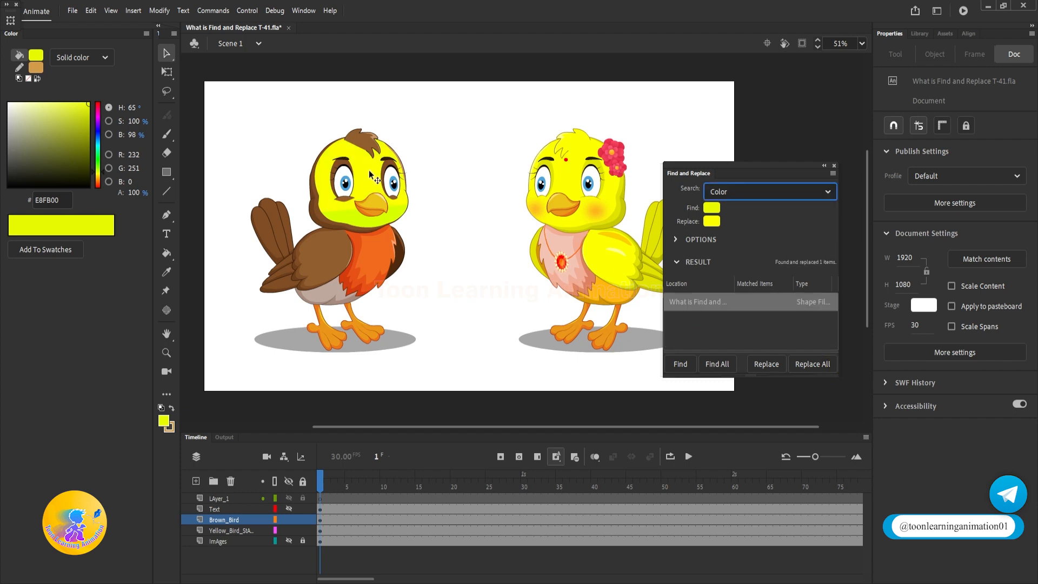
# Sample the lime on the brown bird's lower face as the color to find and replace all of it with the yellow.
pyautogui.scroll(3, 368, 170)
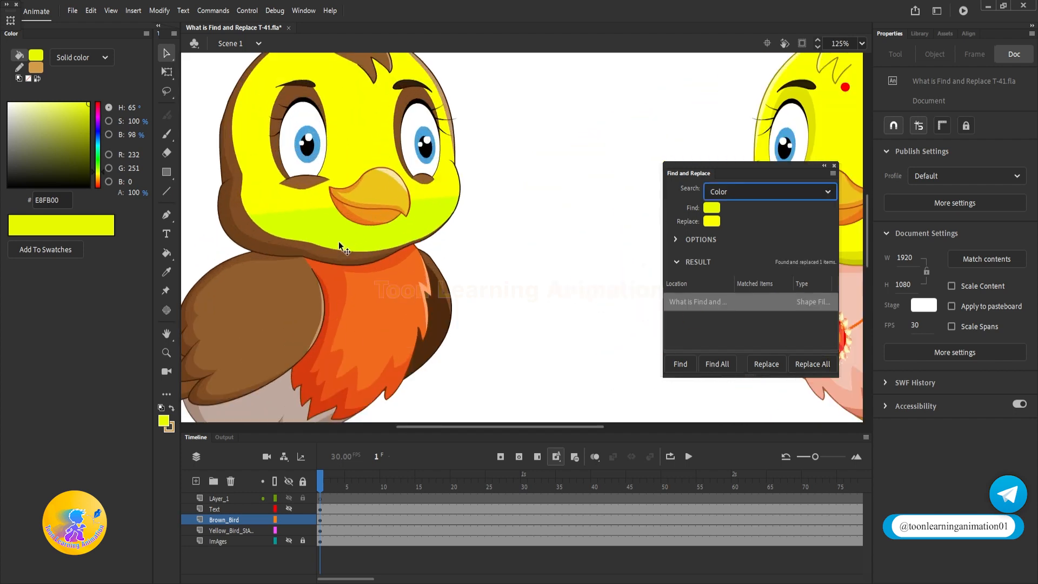
pyautogui.scroll(-2, 336, 243)
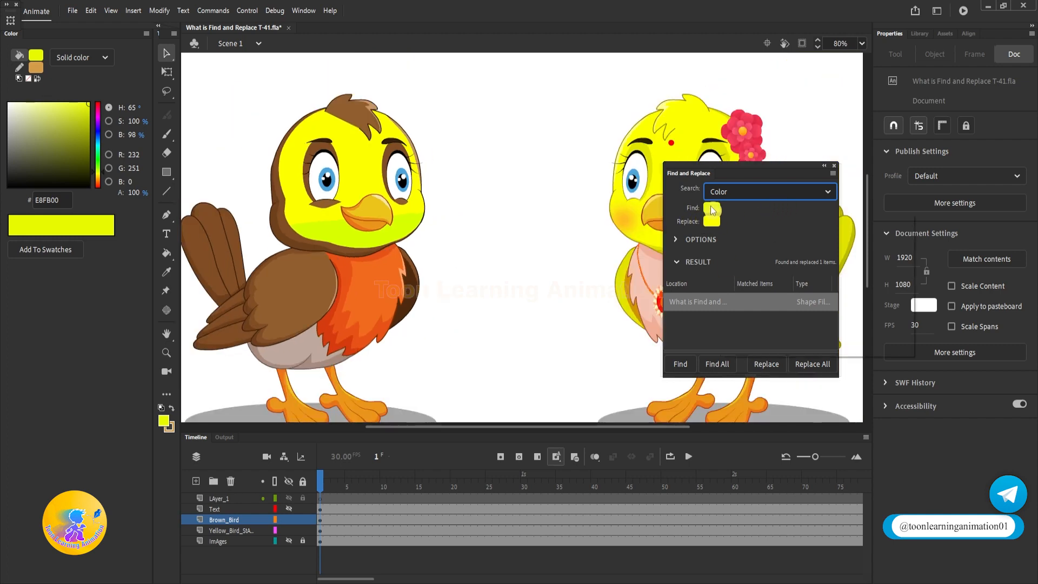
pyautogui.click(711, 221)
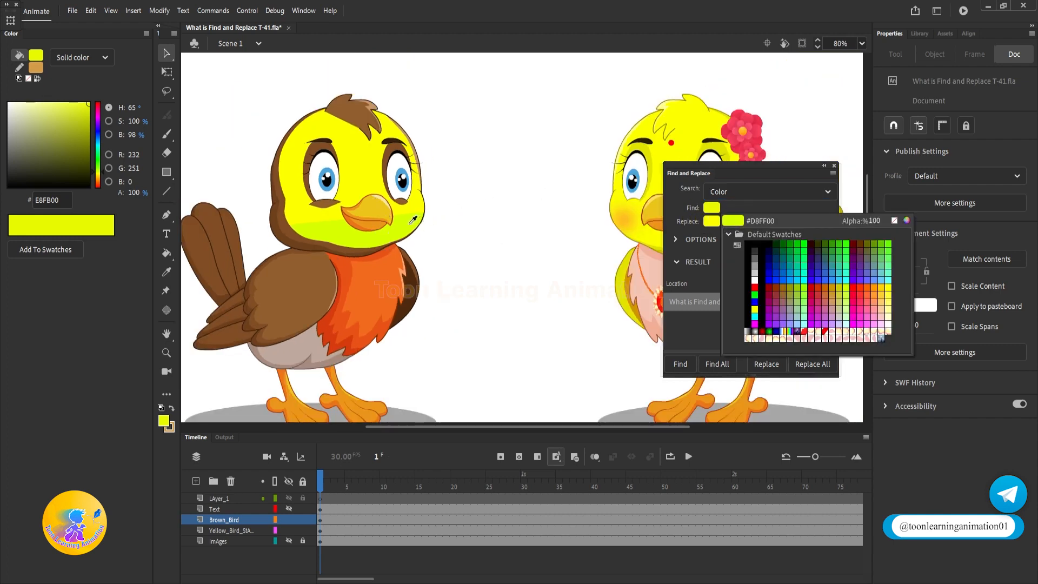
pyautogui.click(407, 221)
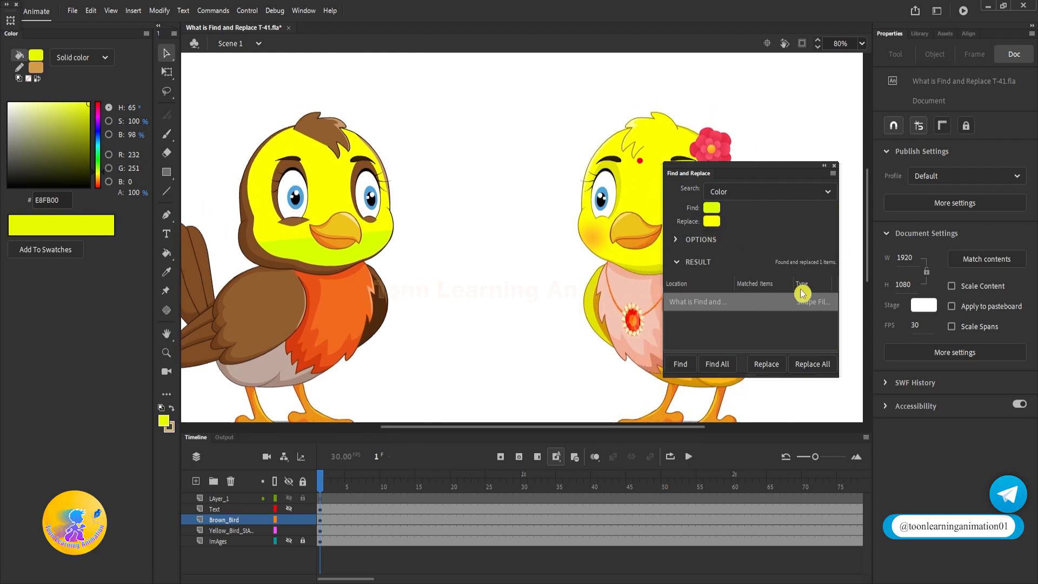
pyautogui.click(823, 367)
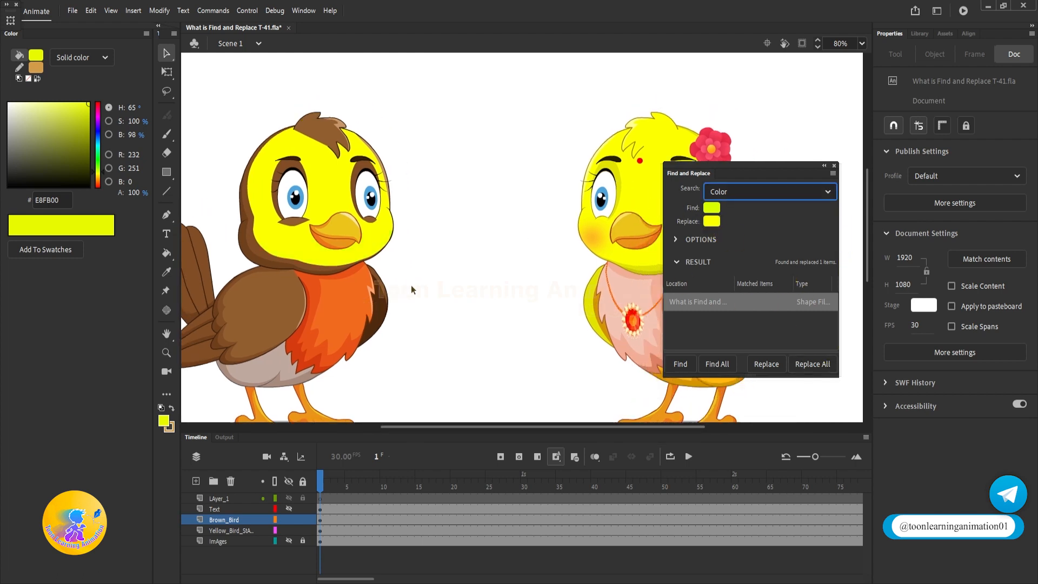
# Set the color to find to the brown sampled from the brown bird's wing.
pyautogui.moveTo(401, 261); pyautogui.dragTo(440, 233)
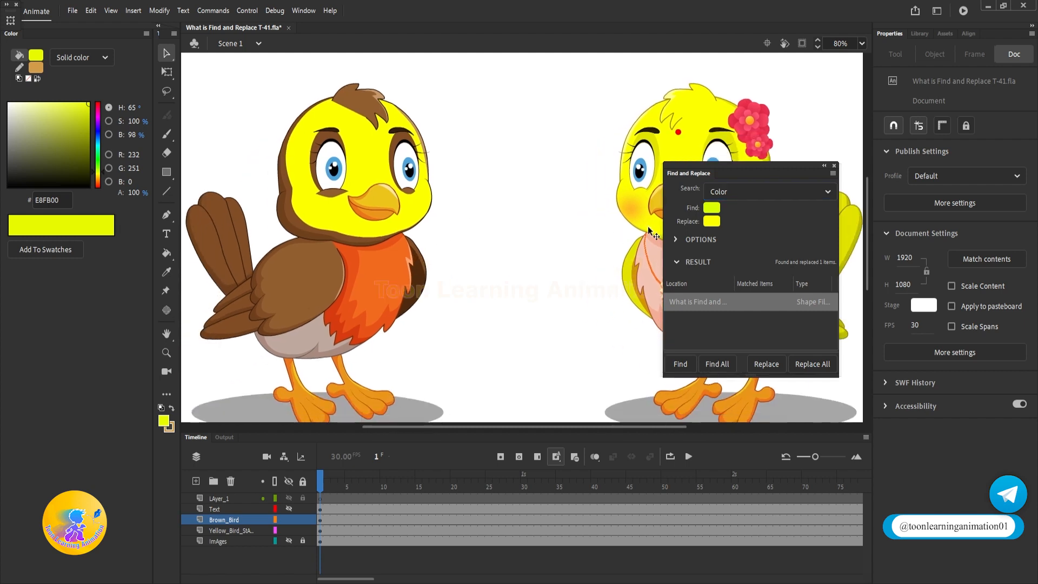
pyautogui.click(712, 211)
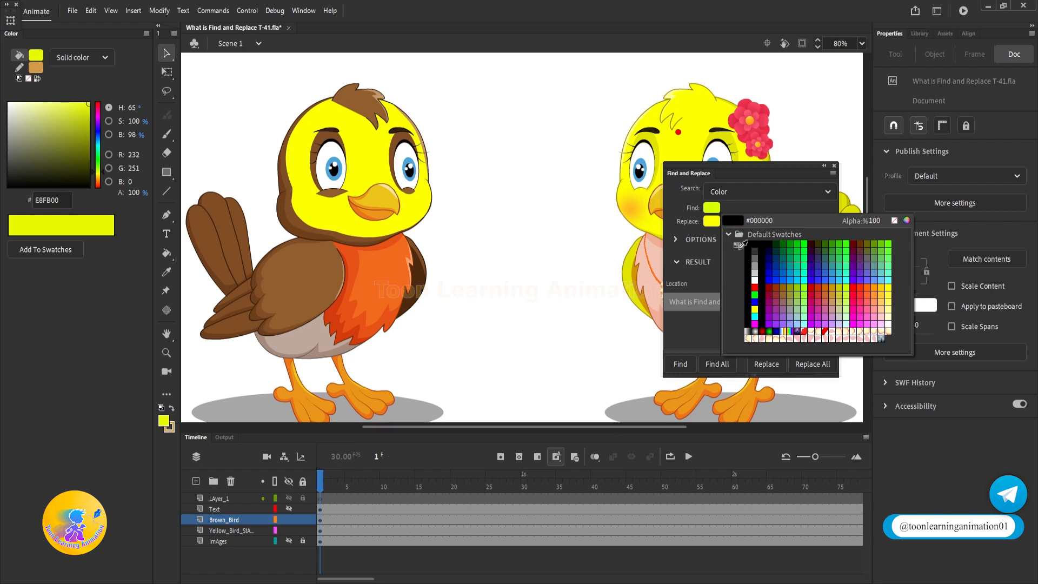
pyautogui.click(713, 207)
pyautogui.click(713, 207)
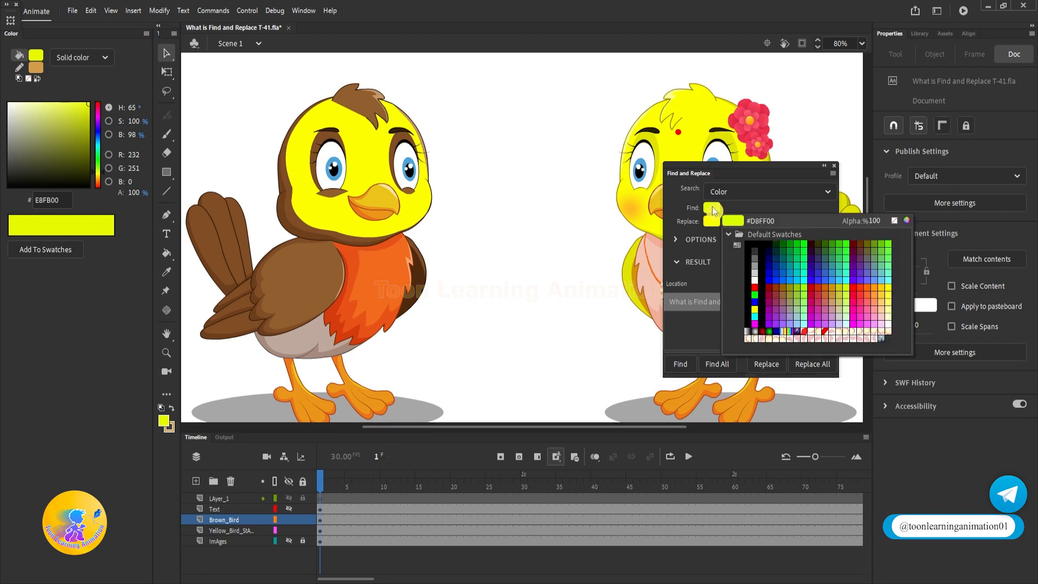
pyautogui.click(302, 285)
pyautogui.hscroll(-2, 300, 287)
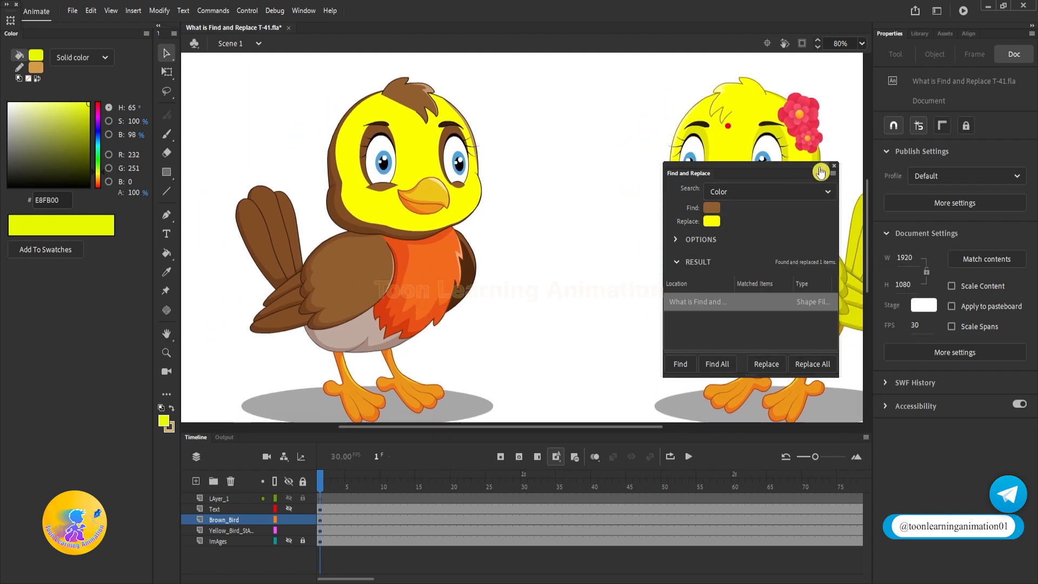
pyautogui.scroll(-3, 407, 241)
pyautogui.moveTo(551, 239); pyautogui.dragTo(525, 246)
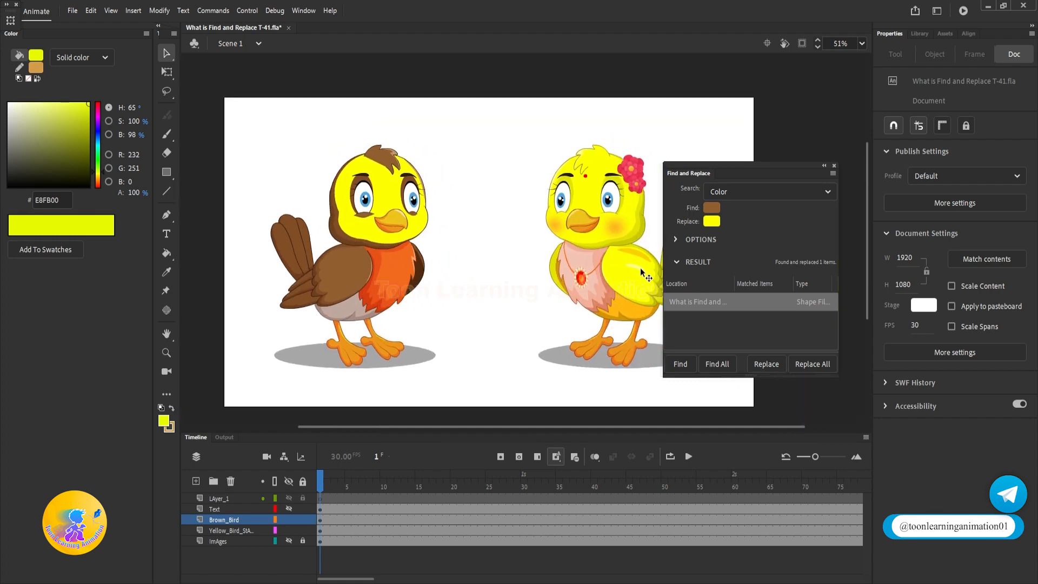
# Replace all of the brown sampled from the brown bird's wing with the yellow sampled from the yellow bird's face.
pyautogui.click(713, 223)
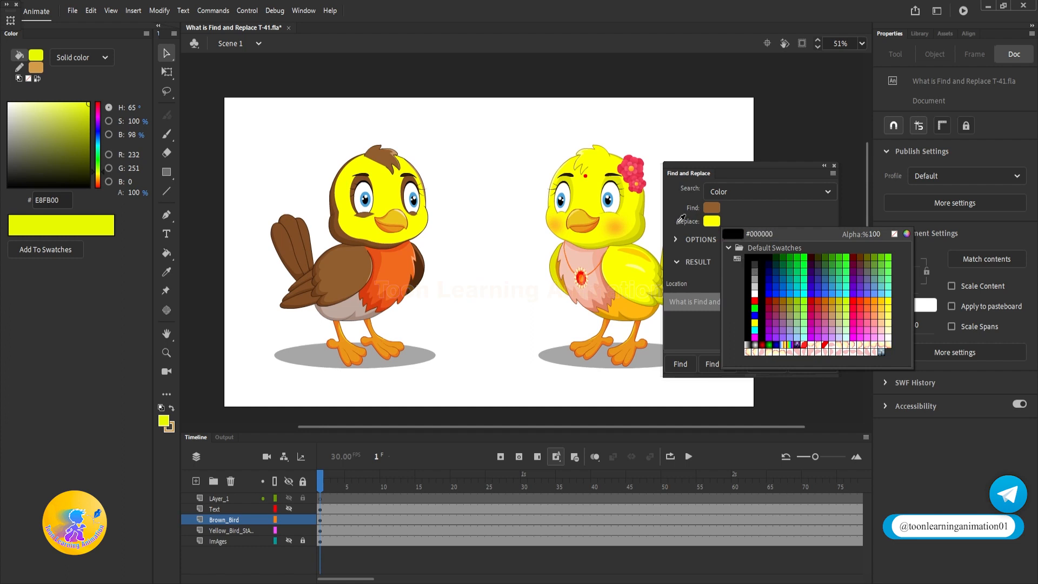
pyautogui.click(600, 232)
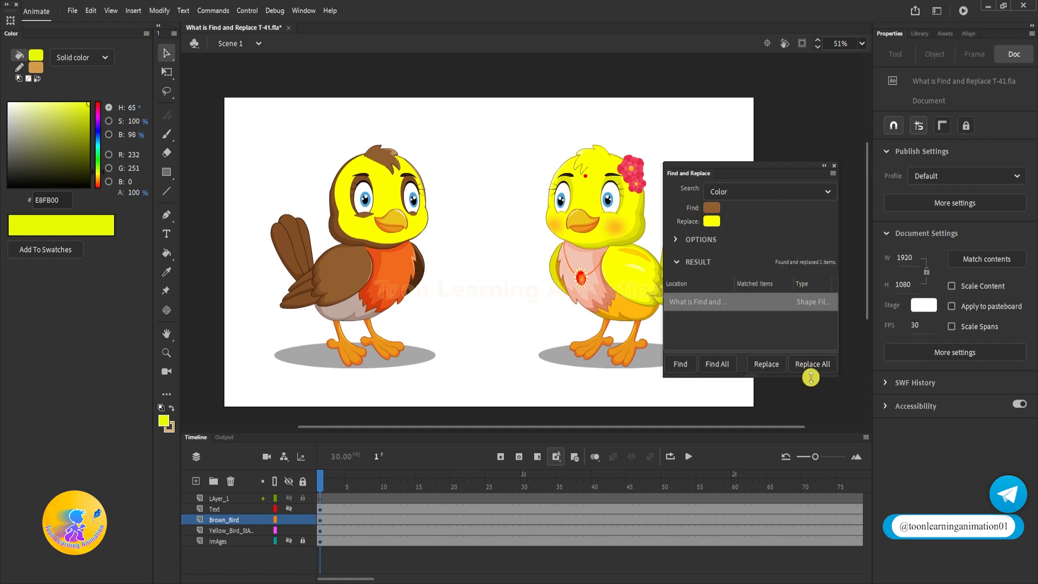
pyautogui.click(816, 368)
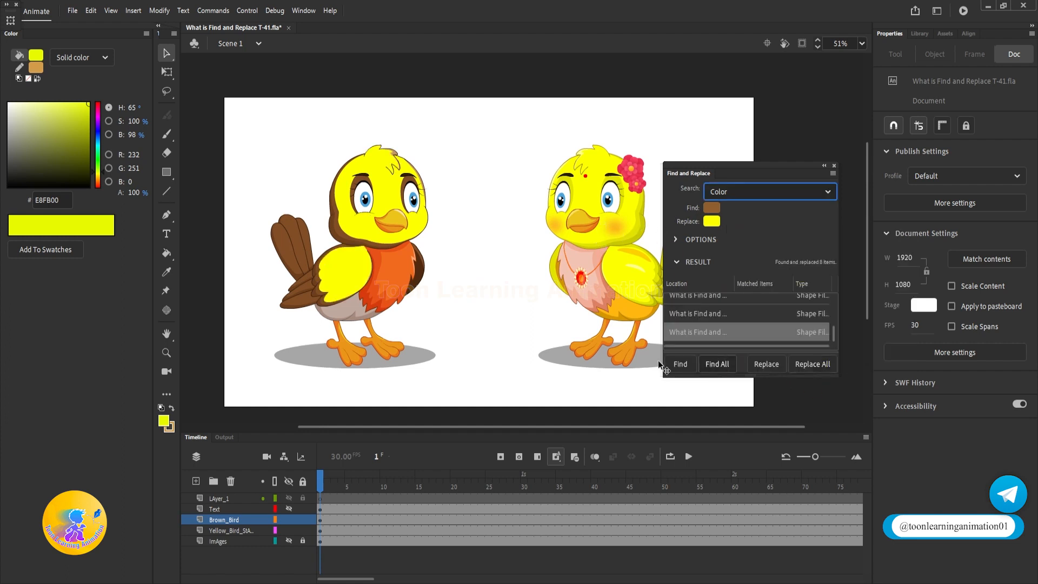
# Set the color to find to the brown sampled from the brown bird's tail feathers.
pyautogui.scroll(4, 346, 282)
pyautogui.scroll(-4, 346, 286)
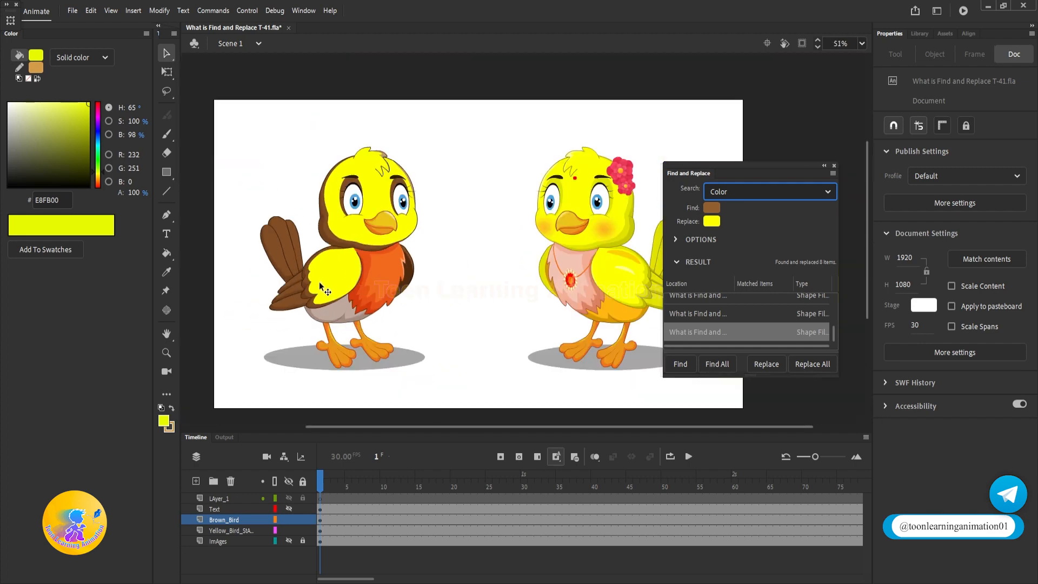
pyautogui.moveTo(441, 259); pyautogui.dragTo(426, 261)
pyautogui.scroll(-2, 346, 208)
pyautogui.scroll(2, 439, 180)
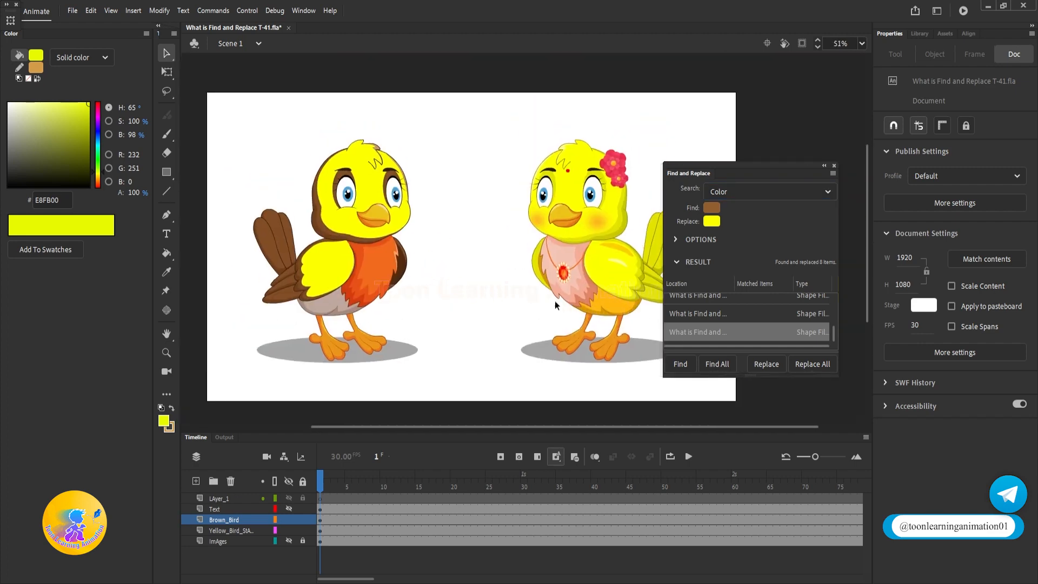
pyautogui.click(718, 214)
pyautogui.click(273, 240)
# Replace all of the tail feather brown with the darker yellow sampled from the yellow bird's tail.
pyautogui.click(711, 223)
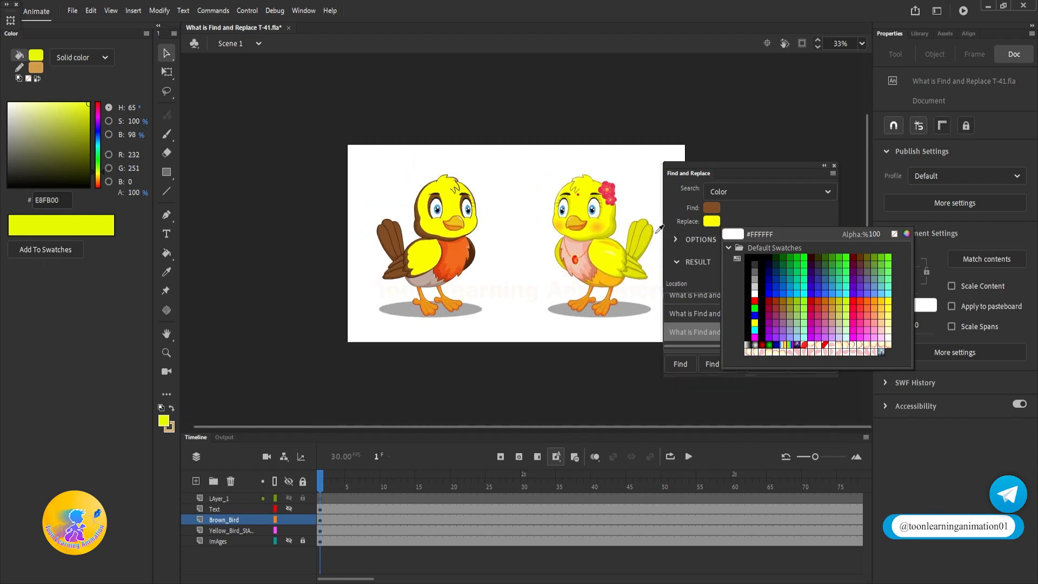
pyautogui.scroll(3, 641, 238)
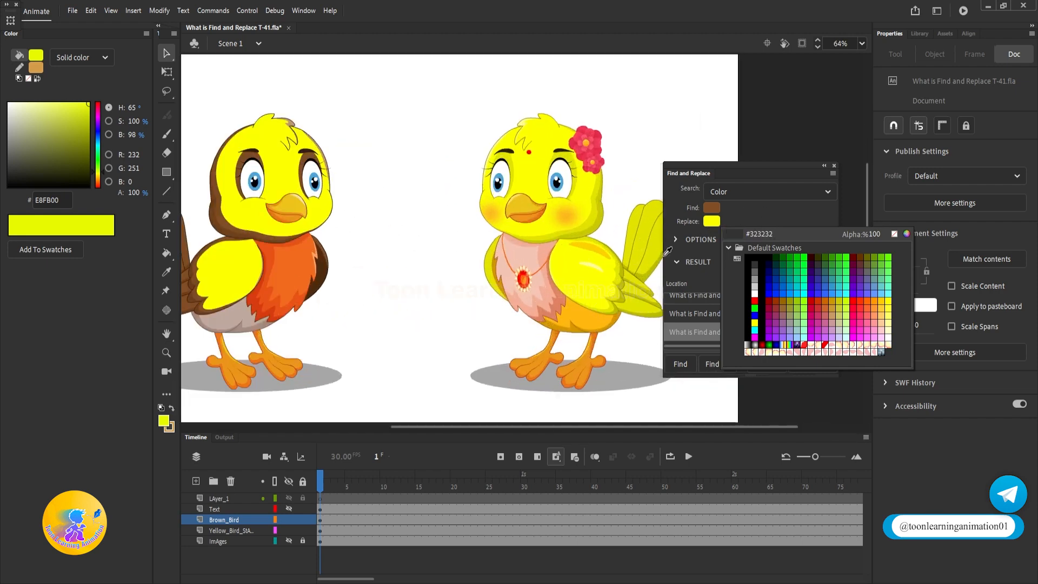
pyautogui.click(651, 213)
pyautogui.hscroll(-2, 249, 248)
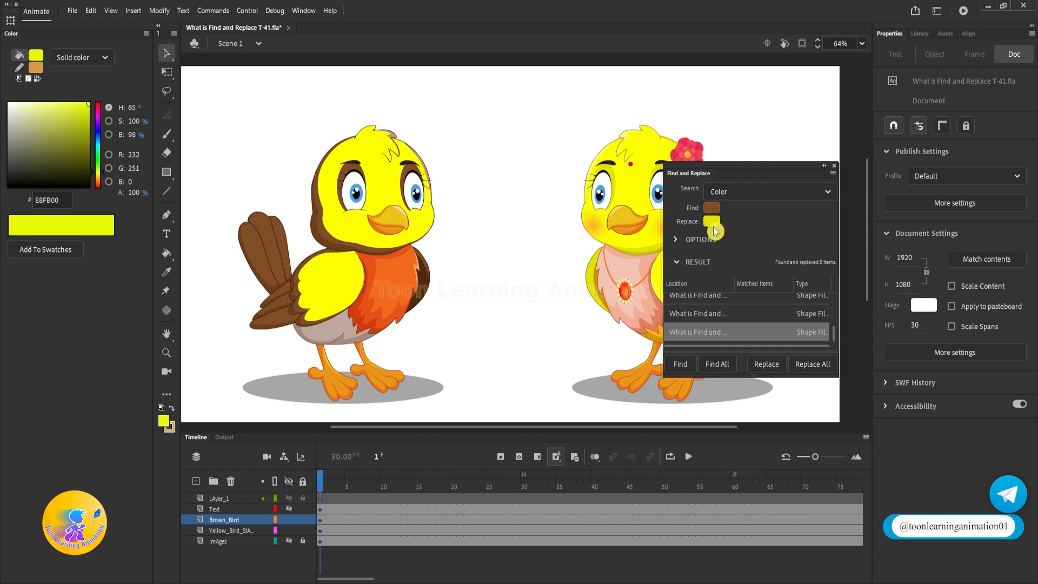
pyautogui.click(821, 366)
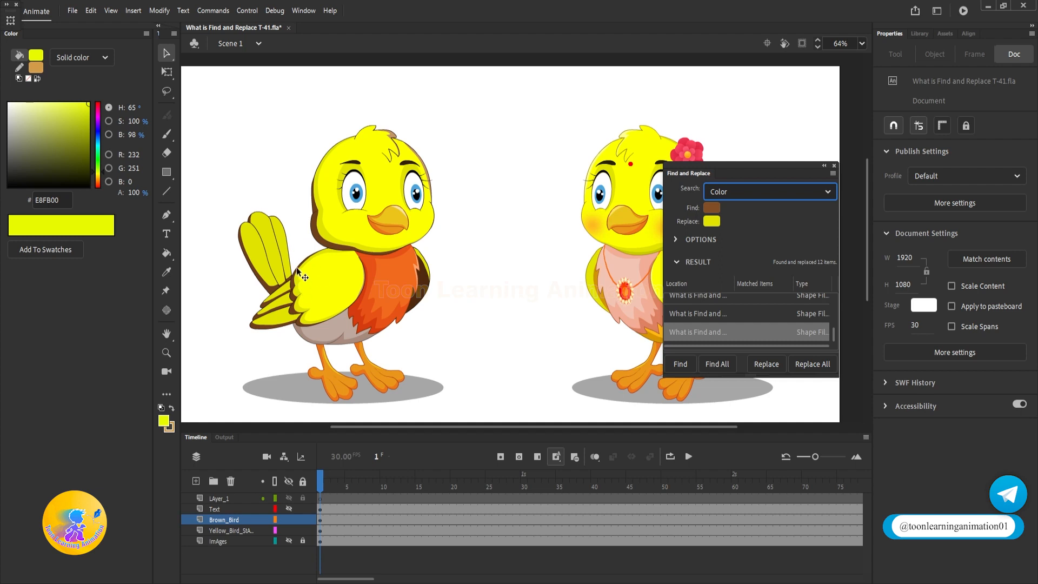
# Set the color to find to the dark brown #6D401B sampled from the shaded edge of the brown bird's head.
pyautogui.hscroll(3, 487, 259)
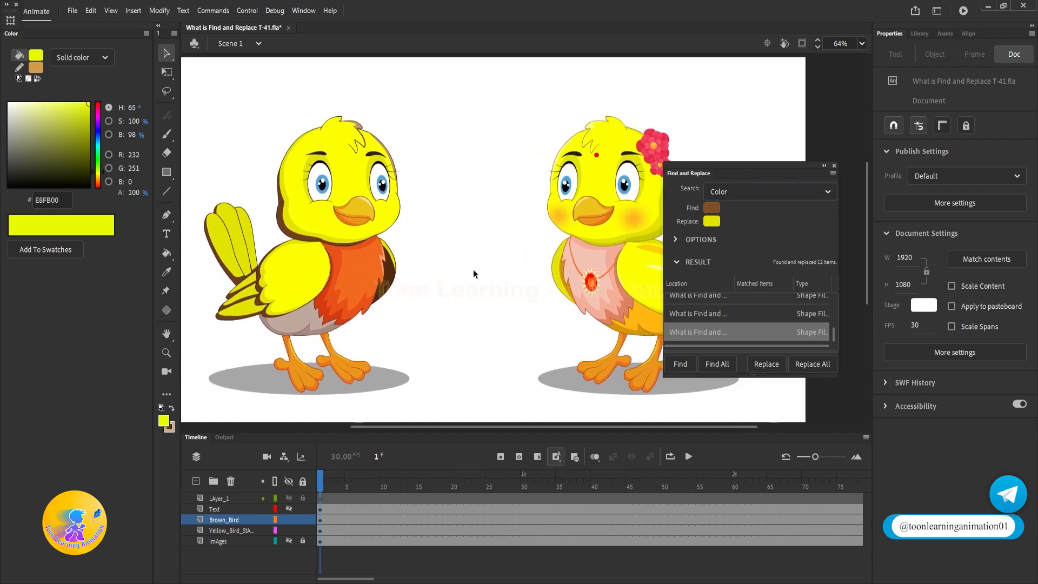
pyautogui.click(712, 221)
pyautogui.scroll(3, 302, 219)
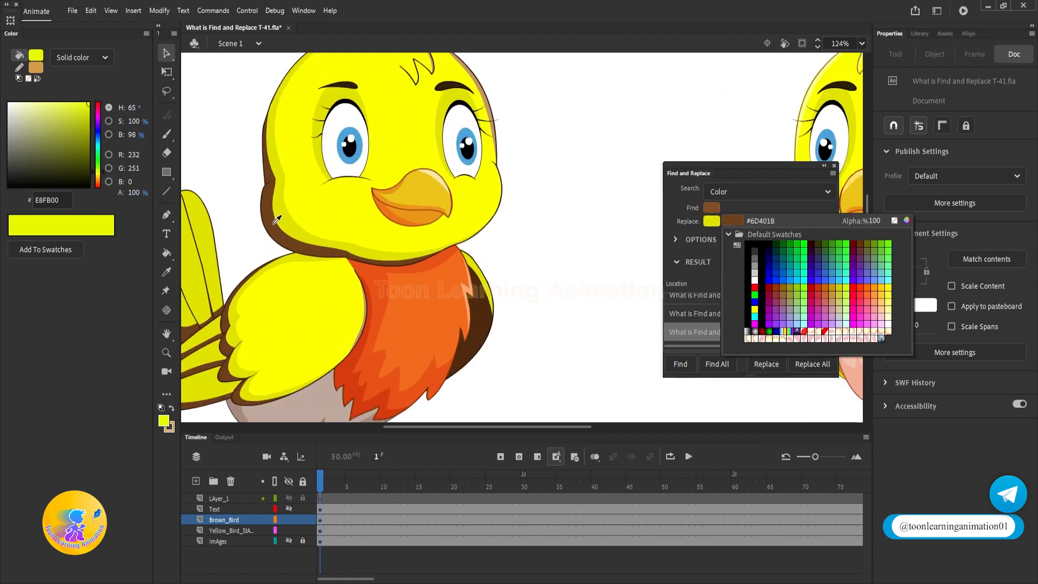
pyautogui.click(274, 222)
# Sample a darker shading yellow from the yellow bird and replace all of the head-edge brown with it.
pyautogui.scroll(-3, 462, 252)
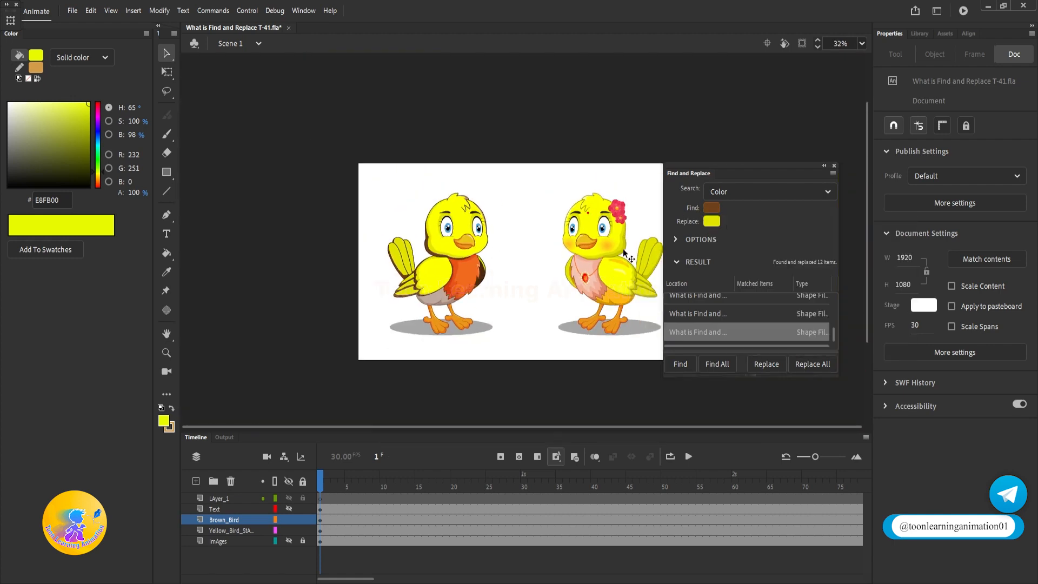
pyautogui.scroll(1, 625, 251)
pyautogui.click(713, 225)
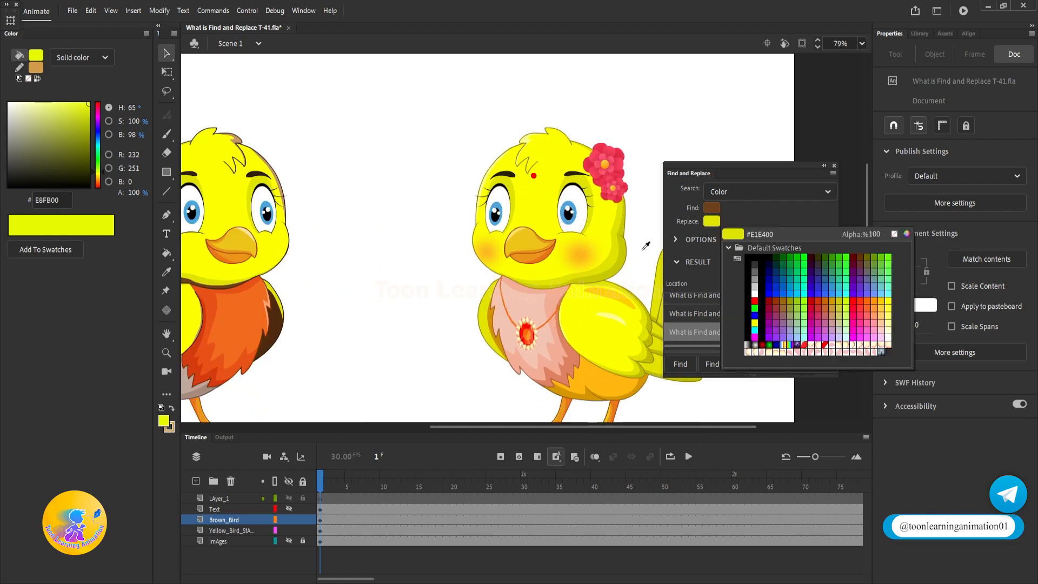
pyautogui.click(742, 318)
pyautogui.scroll(-2, 613, 272)
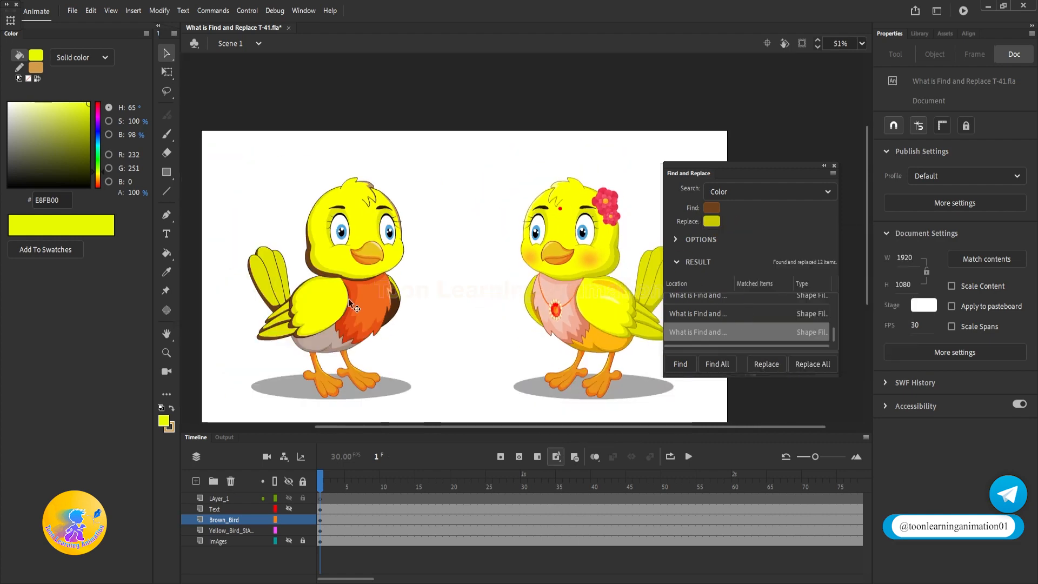
pyautogui.scroll(1, 354, 305)
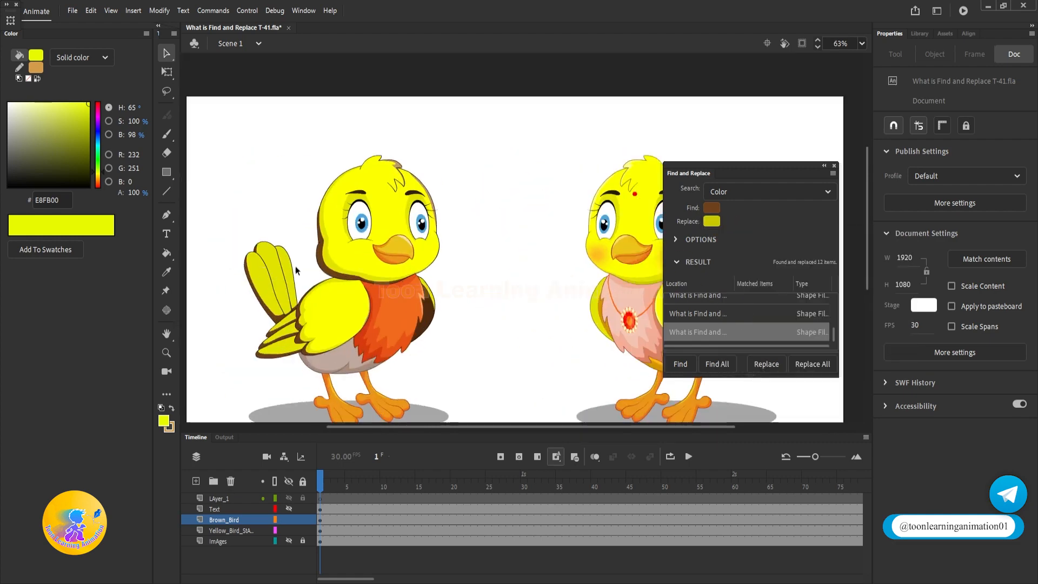
pyautogui.click(813, 371)
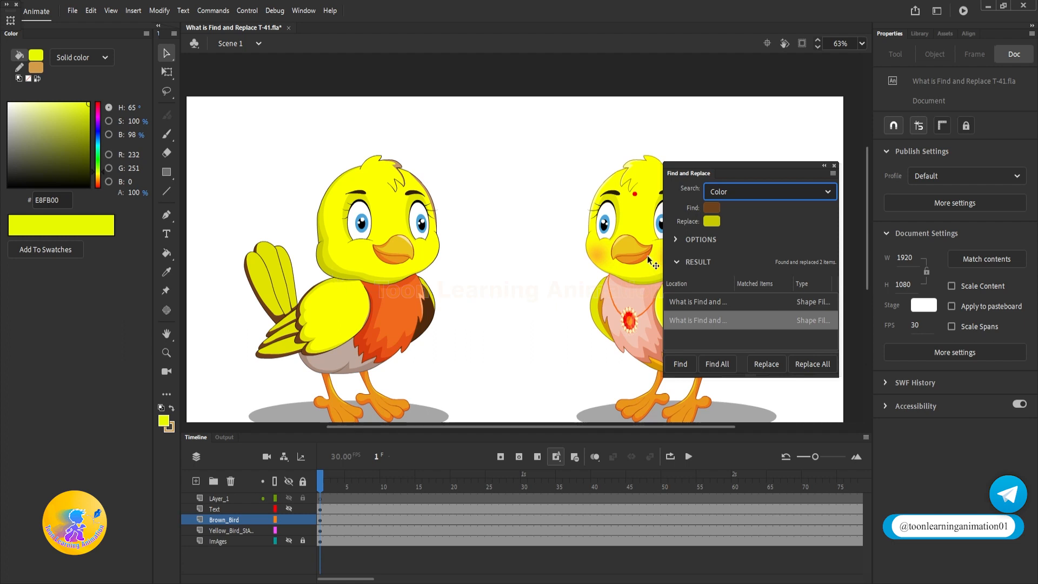
# Replace all of the brown shading sampled beside the brown bird's tail with the olive yellow sampled from the yellow bird's rear feathers.
pyautogui.click(715, 211)
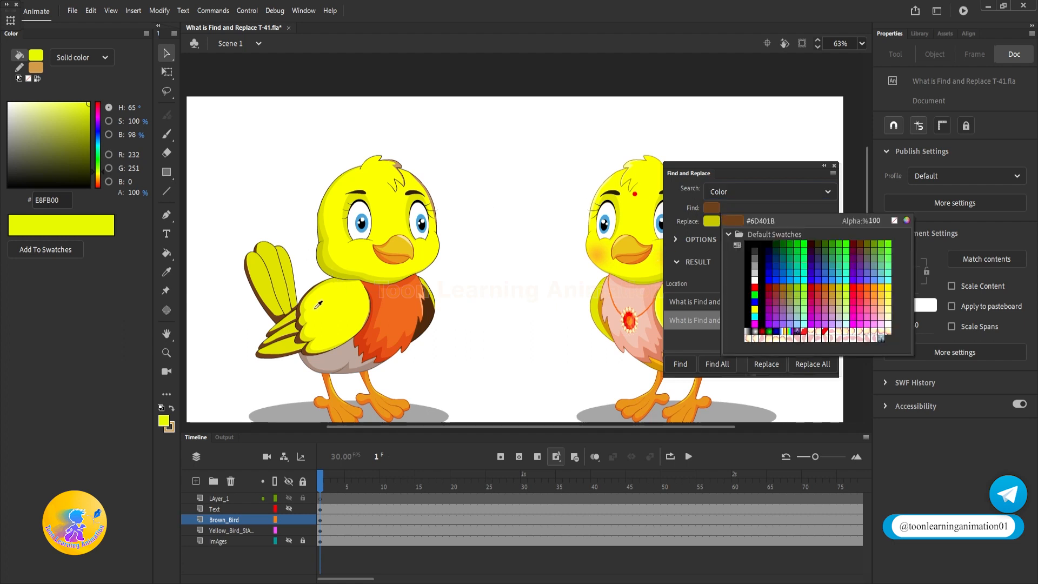
pyautogui.click(279, 315)
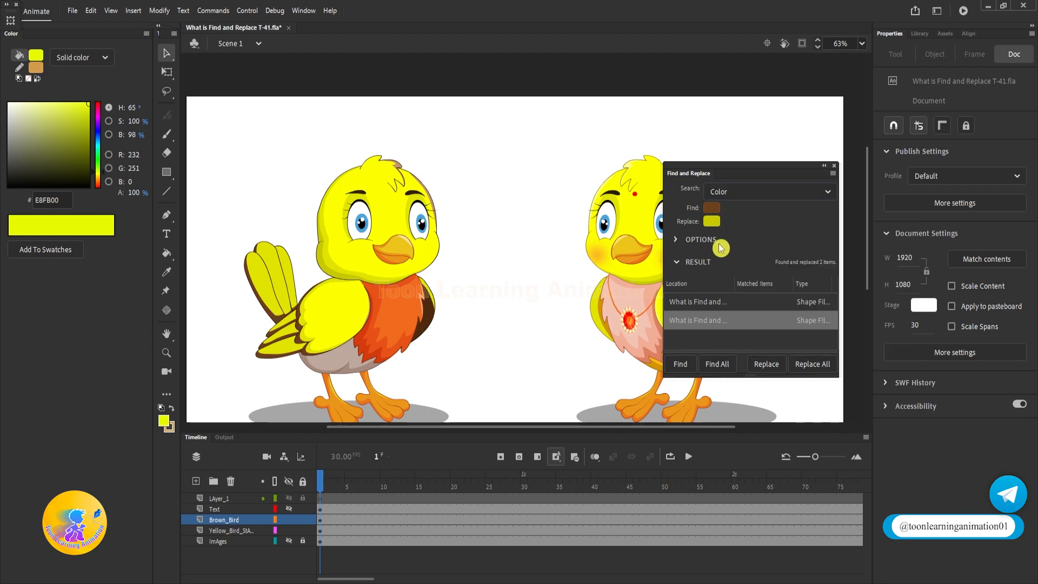
pyautogui.click(712, 221)
pyautogui.scroll(-3, 441, 277)
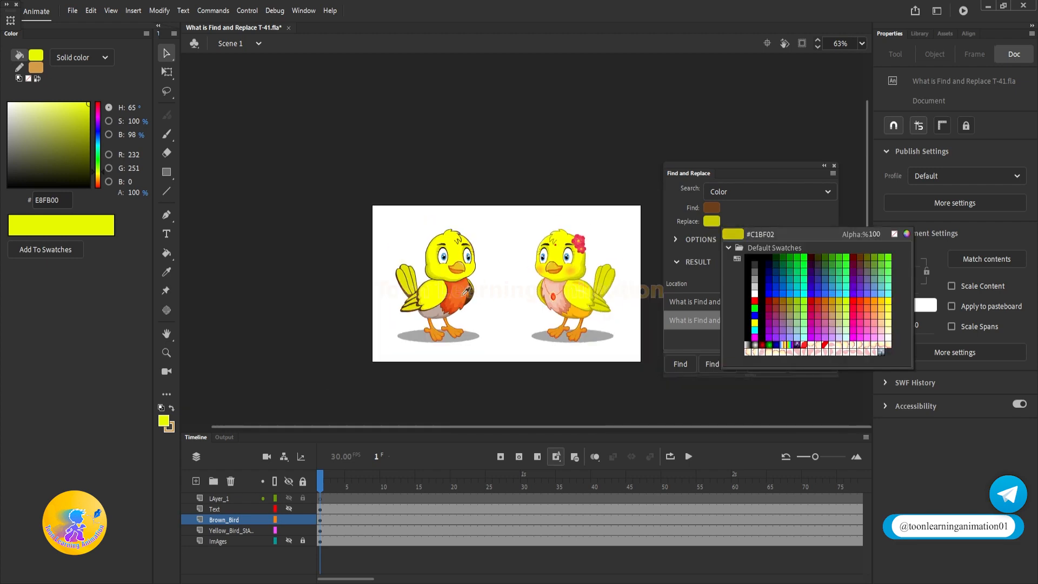
pyautogui.scroll(5, 639, 292)
pyautogui.scroll(-2, 579, 278)
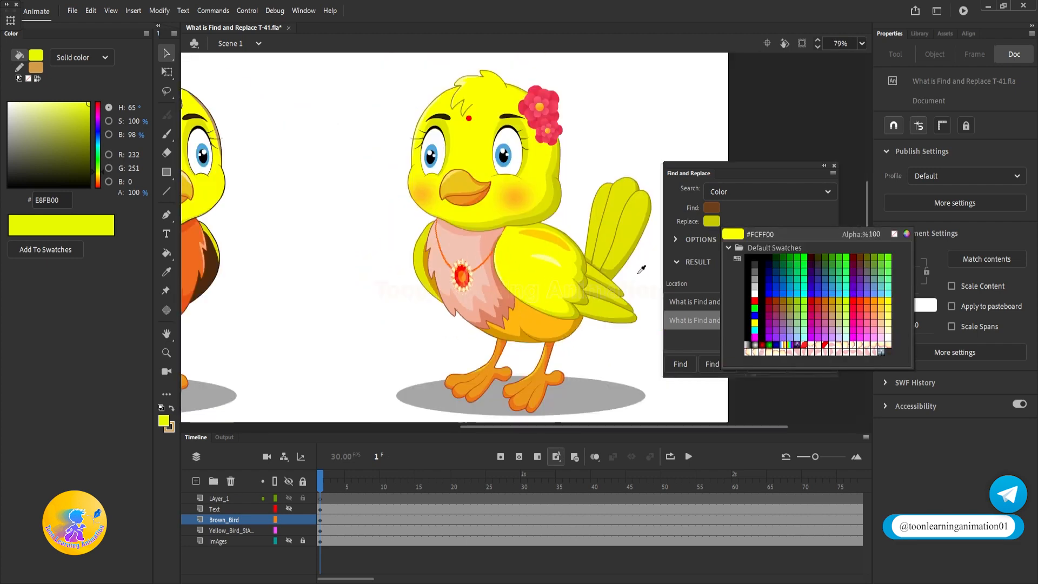
pyautogui.click(618, 276)
pyautogui.scroll(-3, 617, 275)
pyautogui.scroll(1, 388, 306)
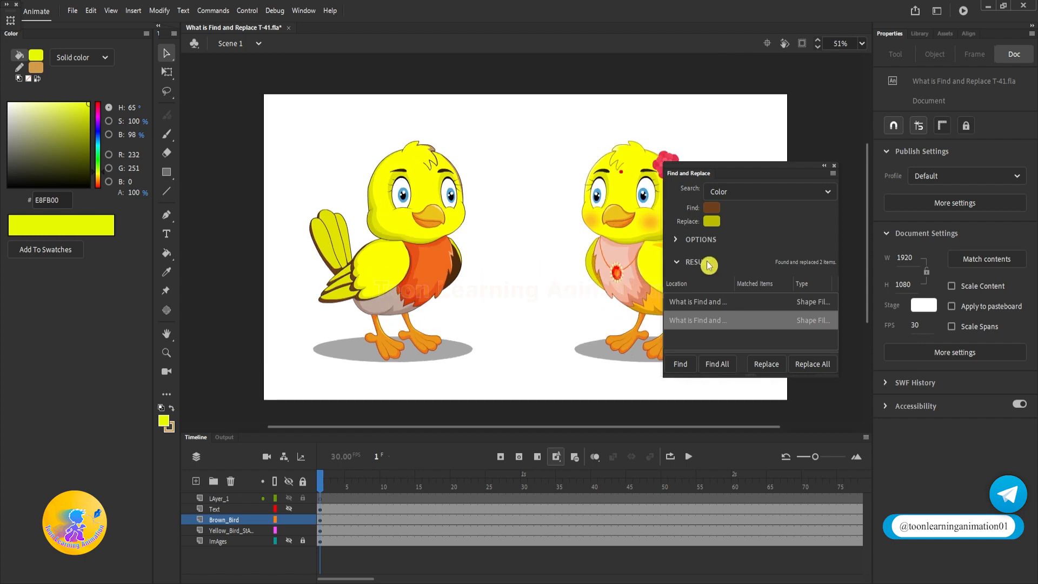
pyautogui.click(816, 364)
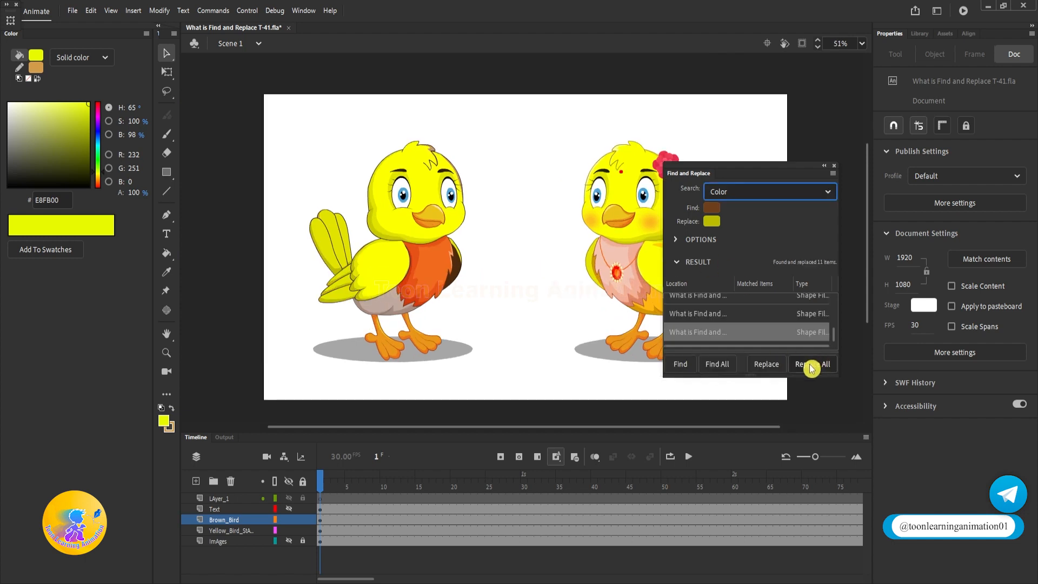
# Set the color to find to the very dark brown sampled from the brown bird's far wing.
pyautogui.scroll(2, 319, 269)
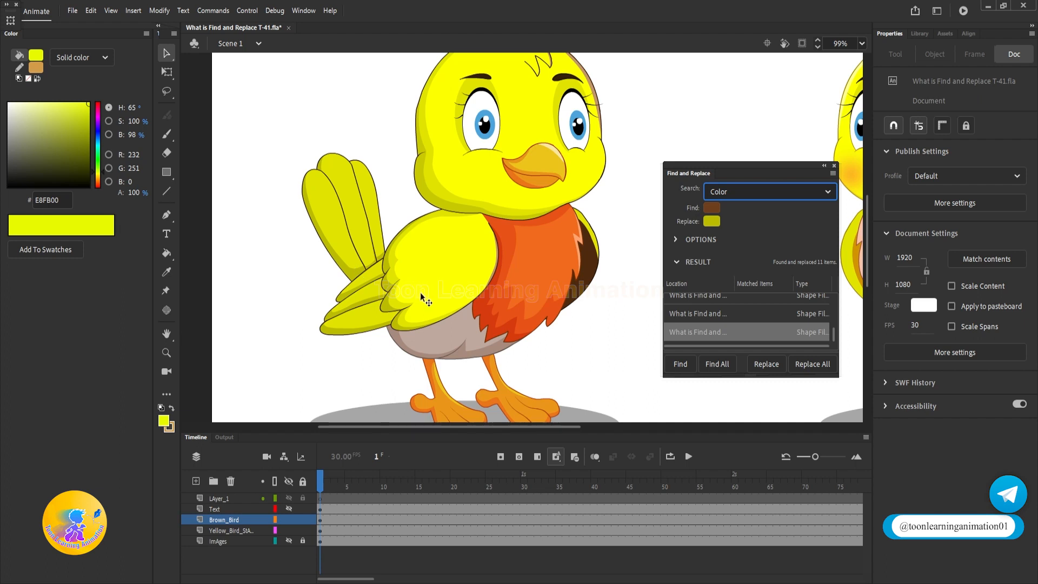
pyautogui.hscroll(2, 466, 269)
pyautogui.scroll(1, 465, 268)
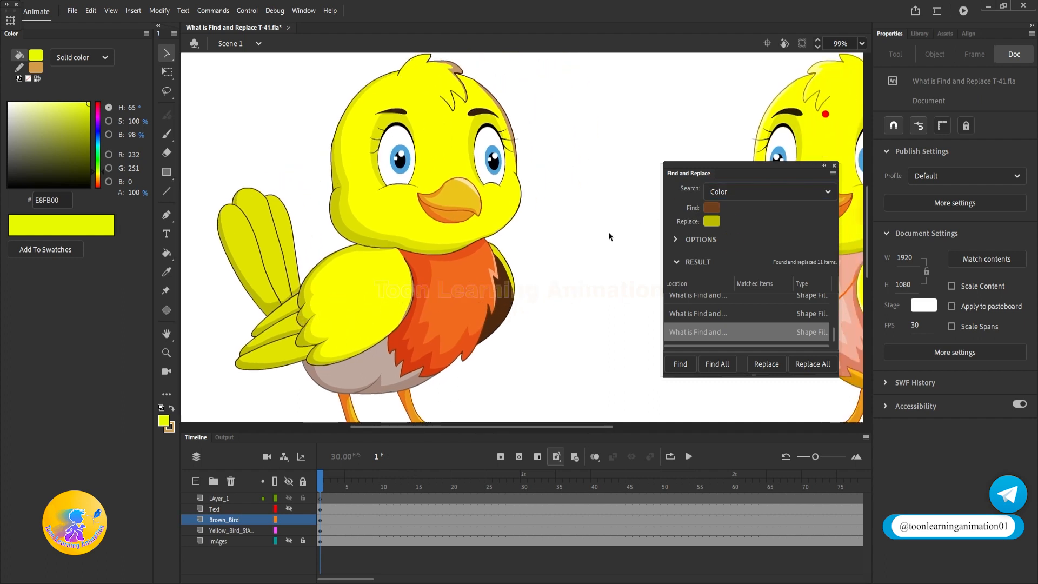
pyautogui.scroll(-2, 491, 286)
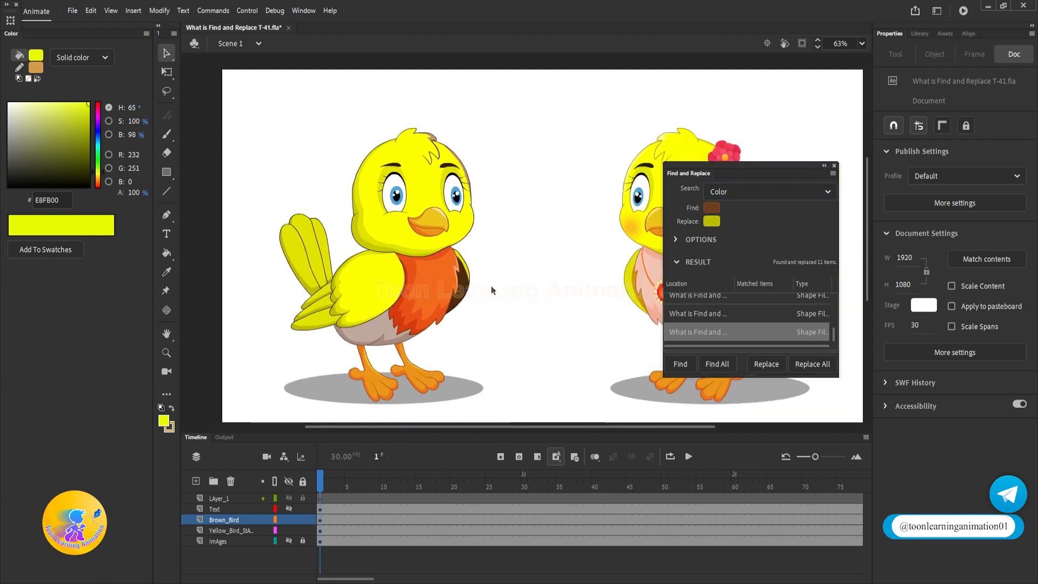
pyautogui.hscroll(2, 419, 277)
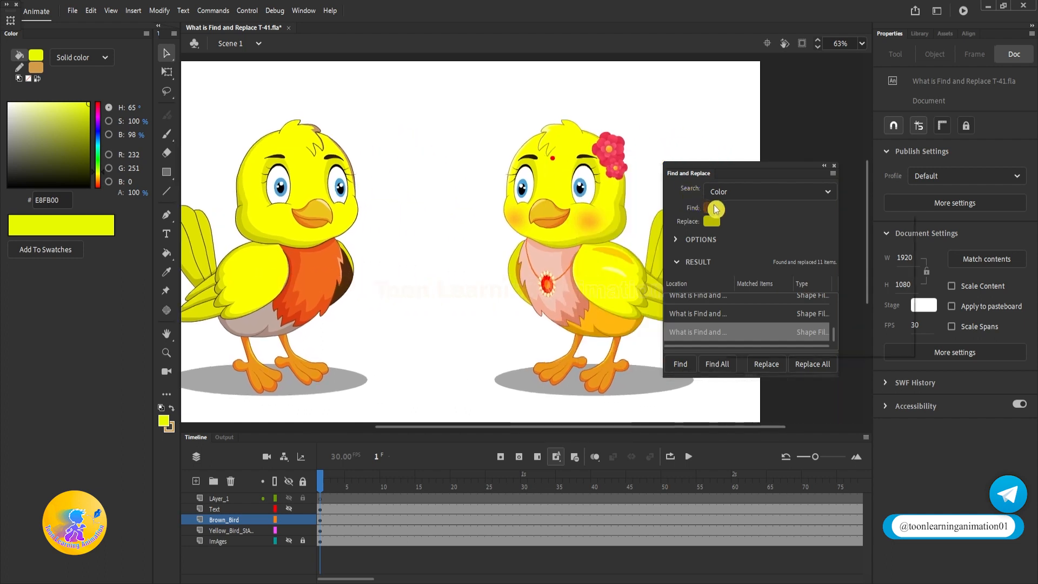
pyautogui.click(711, 221)
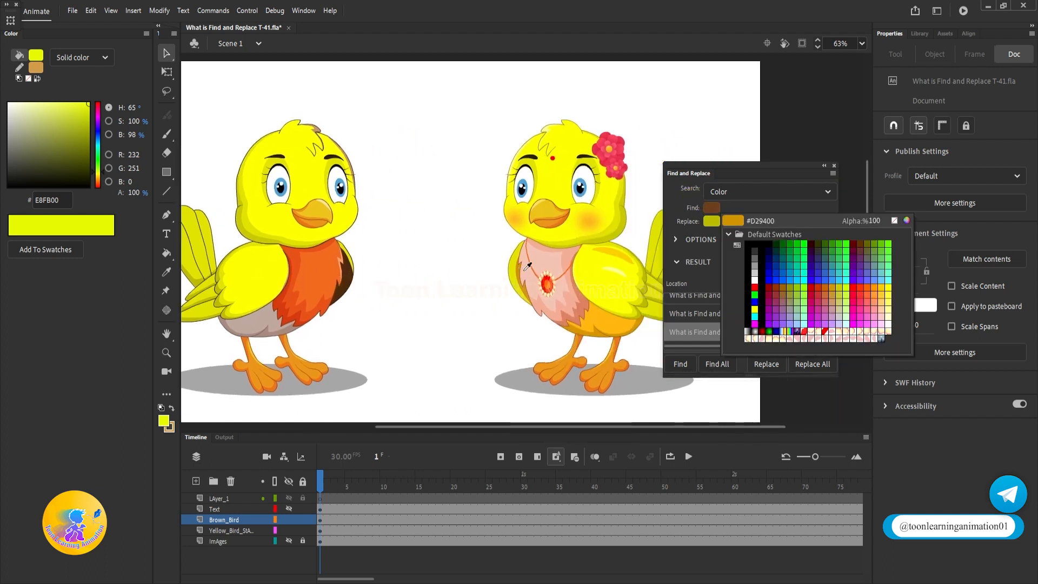
pyautogui.click(350, 274)
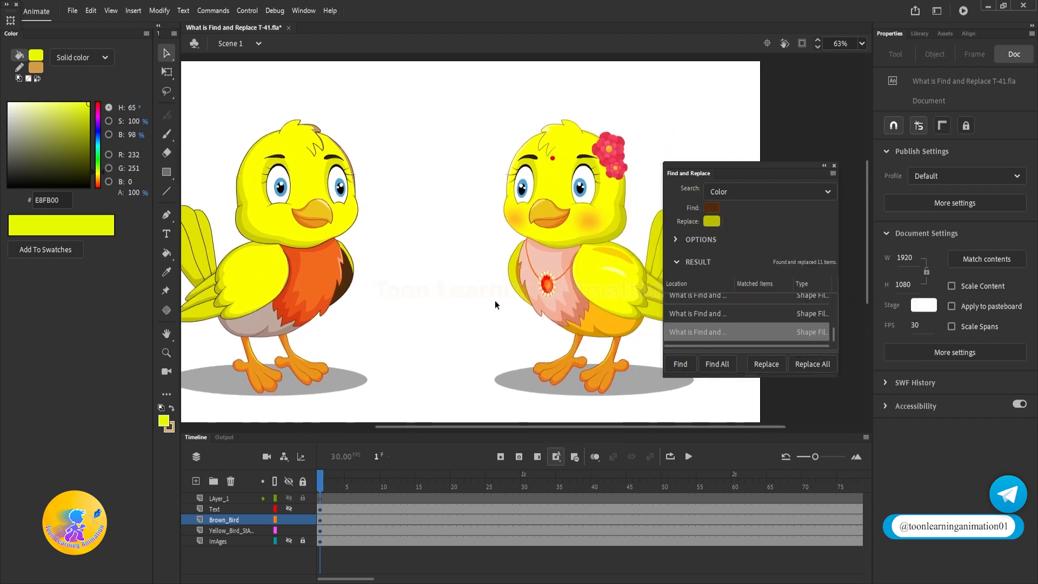
# Replace all of the far wing's dark brown with the golden orange sampled from the yellow bird beside its chest.
pyautogui.click(712, 221)
pyautogui.click(526, 291)
pyautogui.click(715, 211)
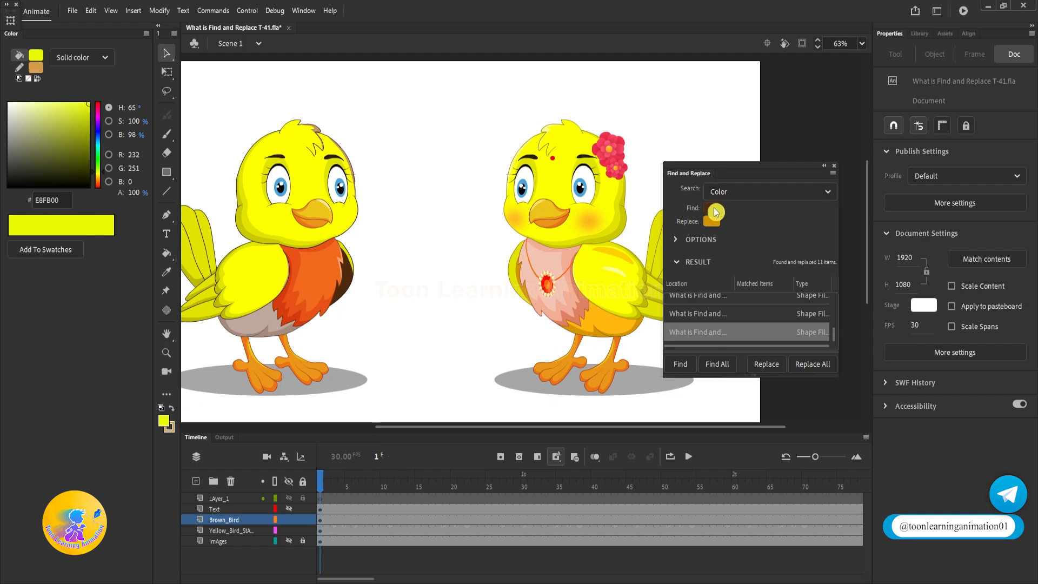
pyautogui.click(716, 222)
pyautogui.click(819, 362)
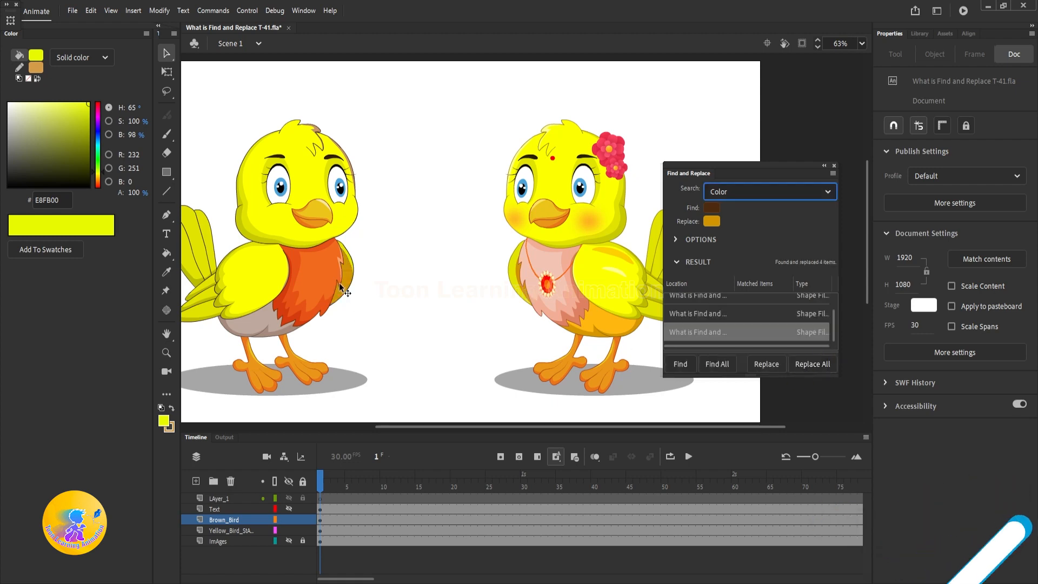
# Set the color to find to the dark outline brown #371F0E sampled from the edge of the brown bird's face.
pyautogui.hscroll(-2, 372, 311)
pyautogui.click(708, 216)
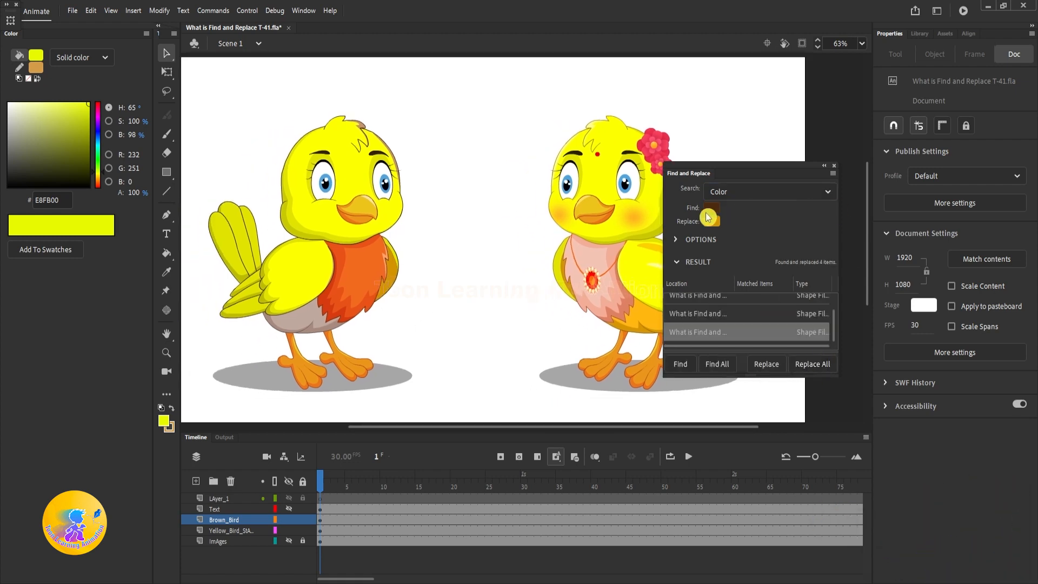
pyautogui.scroll(5, 376, 220)
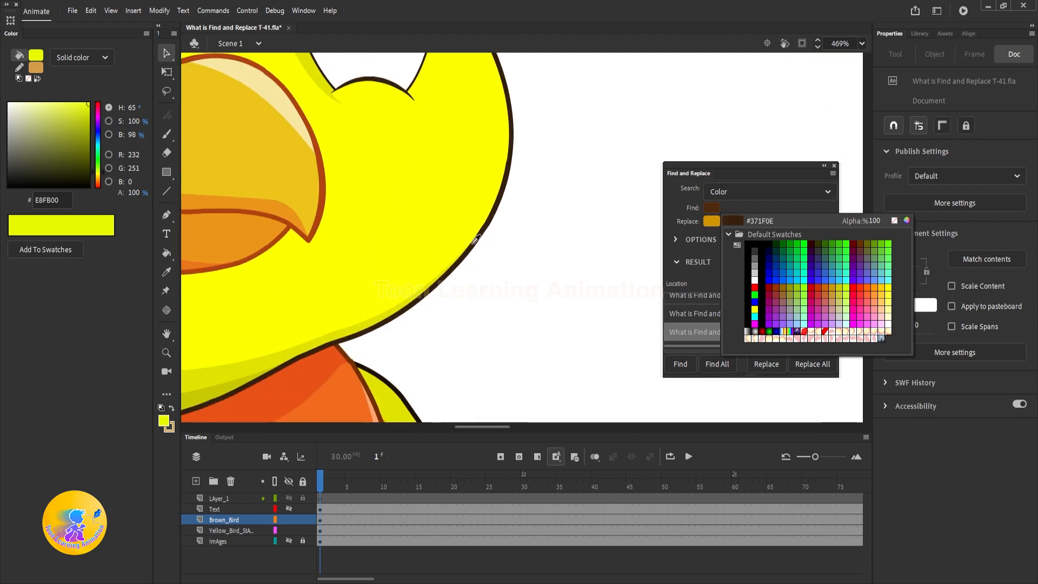
pyautogui.click(472, 243)
# Set the replacement color to the golden brown sampled from the yellow bird's head outline.
pyautogui.scroll(-5, 471, 243)
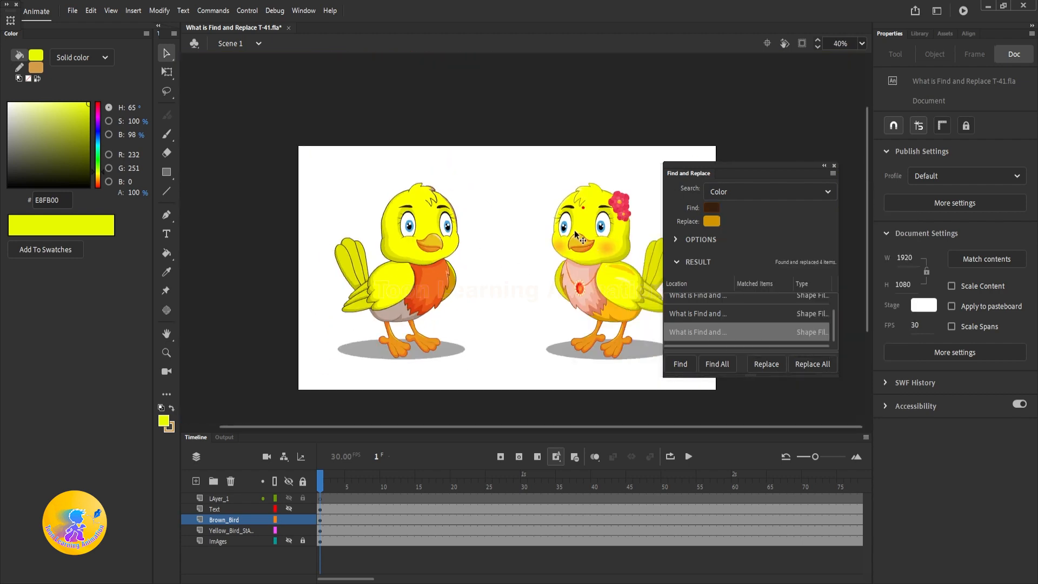
pyautogui.scroll(5, 575, 229)
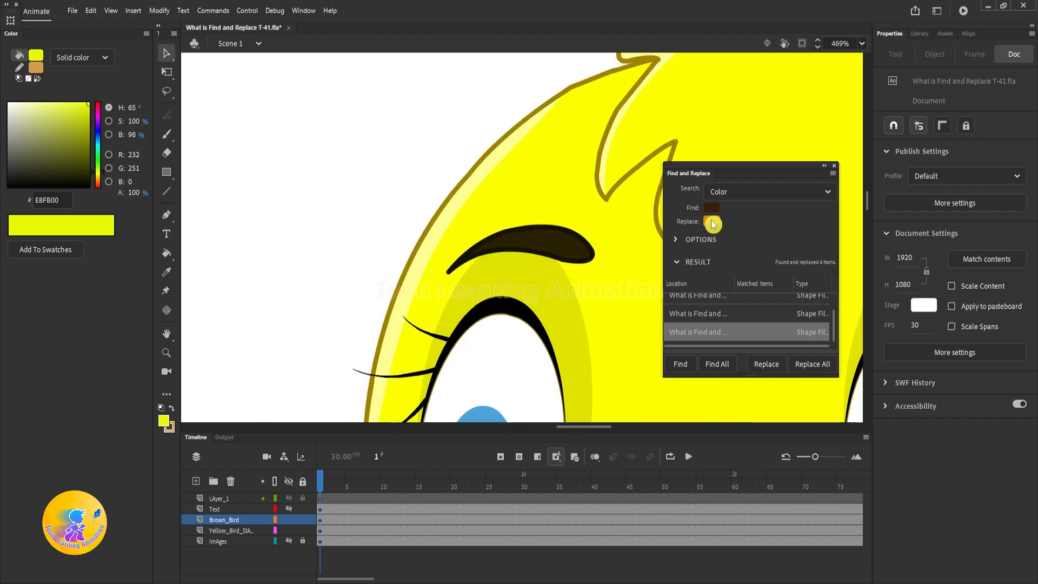
pyautogui.click(712, 221)
pyautogui.click(498, 142)
pyautogui.scroll(-5, 488, 202)
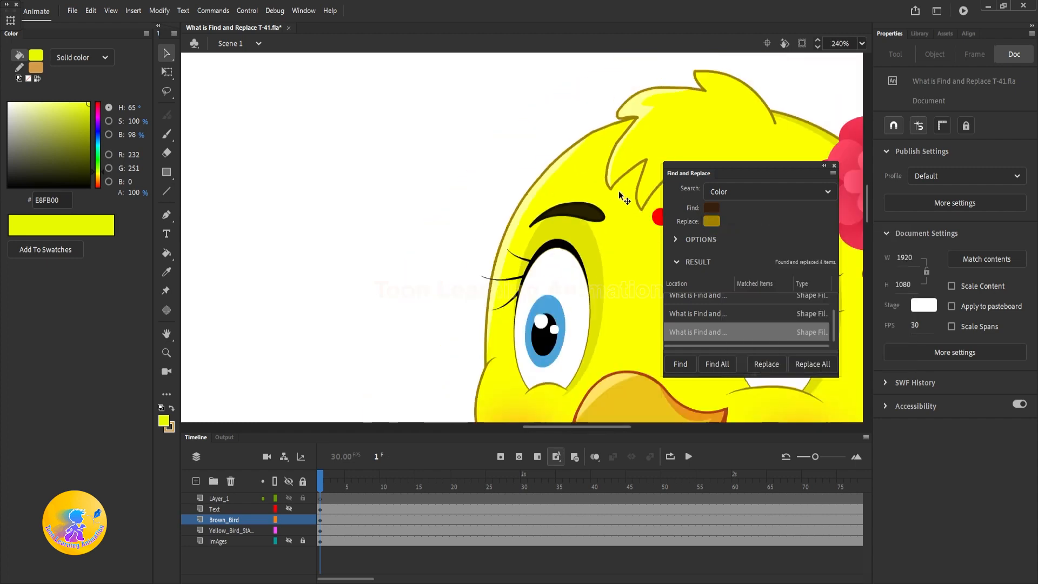
# Try replacing all of the left bird's dark brown outlines with the golden brown, and undo that replacement.
pyautogui.scroll(1, 489, 202)
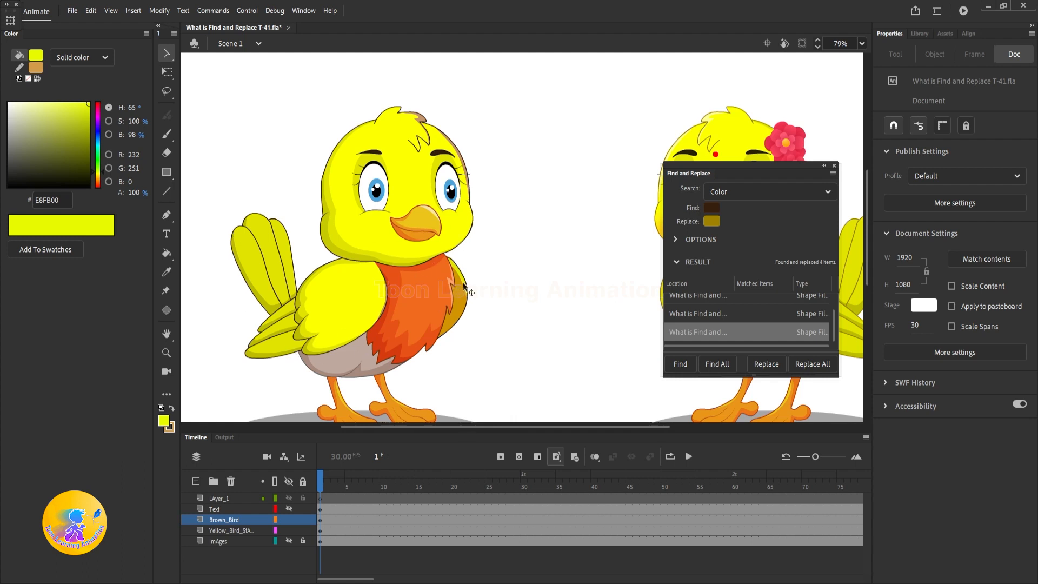
pyautogui.click(815, 364)
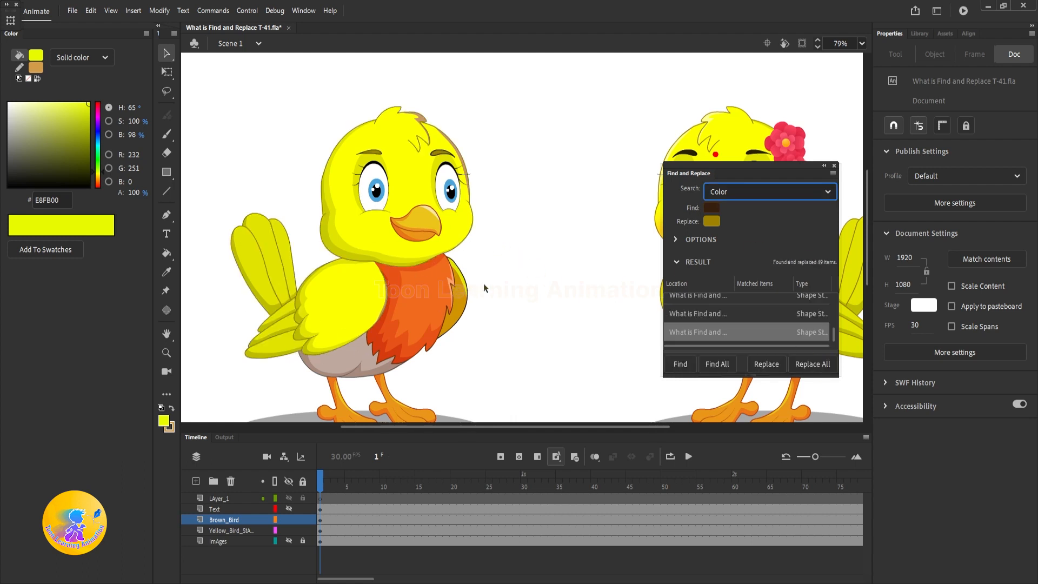
pyautogui.scroll(5, 292, 287)
pyautogui.scroll(-3, 411, 222)
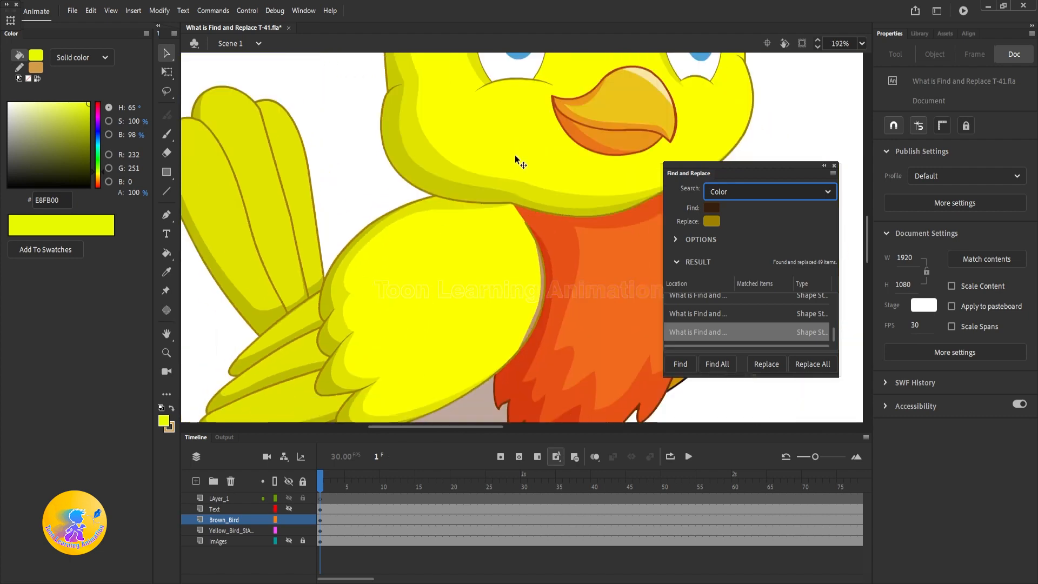
pyautogui.scroll(3, 460, 151)
pyautogui.scroll(-3, 420, 209)
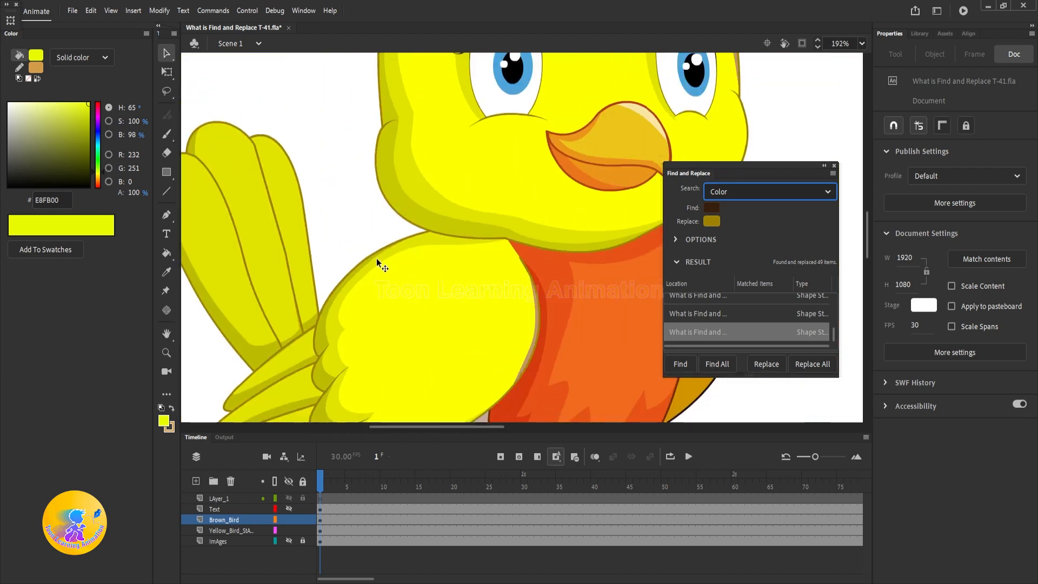
pyautogui.hotkey('ctrl', 'z')
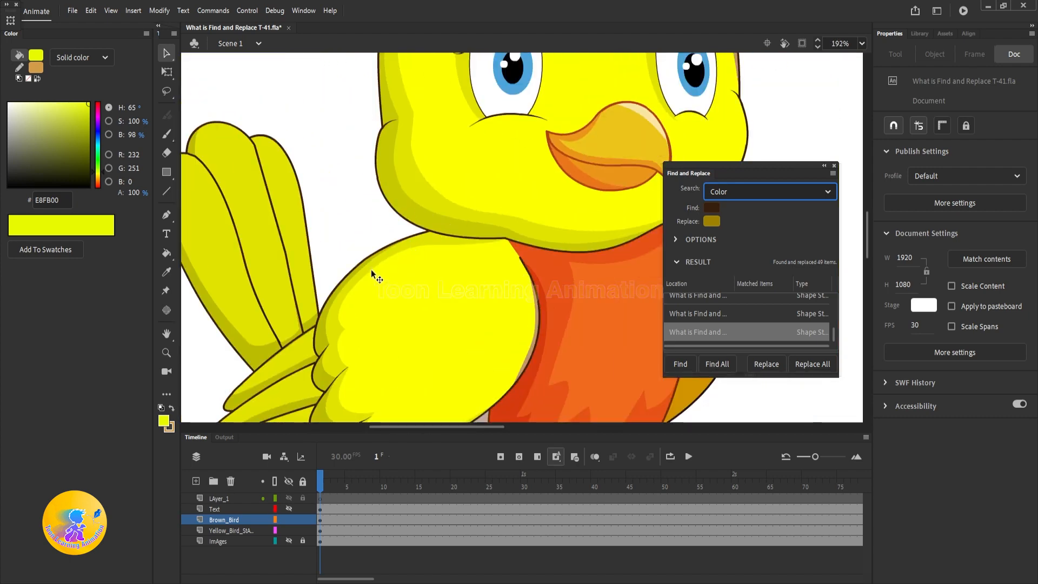
# Replace all of the left bird's dark brown outlines with the golden brown and save the document.
pyautogui.scroll(2, 429, 227)
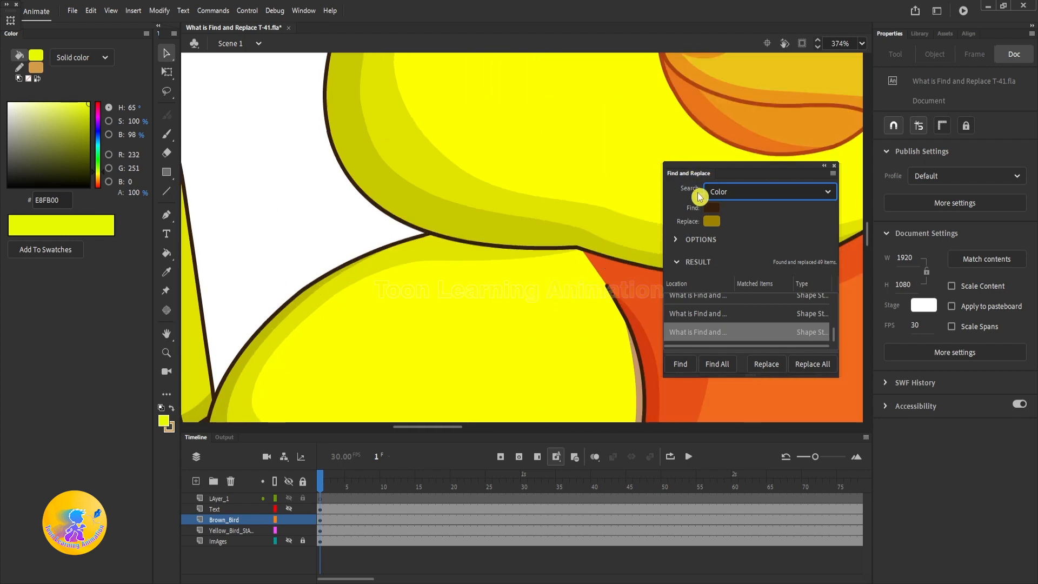
pyautogui.click(608, 232)
pyautogui.click(712, 223)
pyautogui.click(817, 365)
pyautogui.scroll(-2, 519, 204)
pyautogui.click(817, 364)
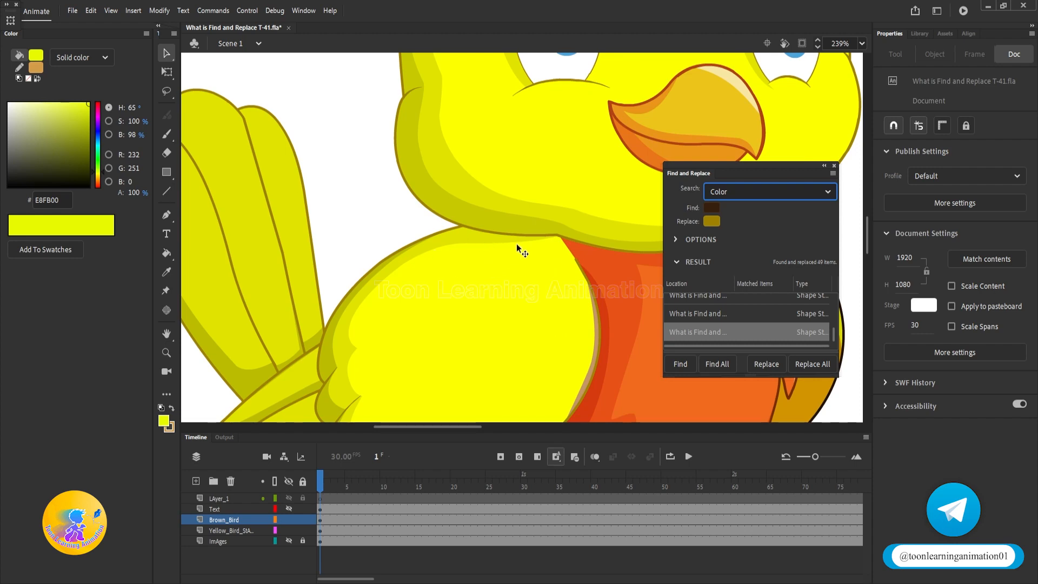
pyautogui.scroll(-2, 466, 248)
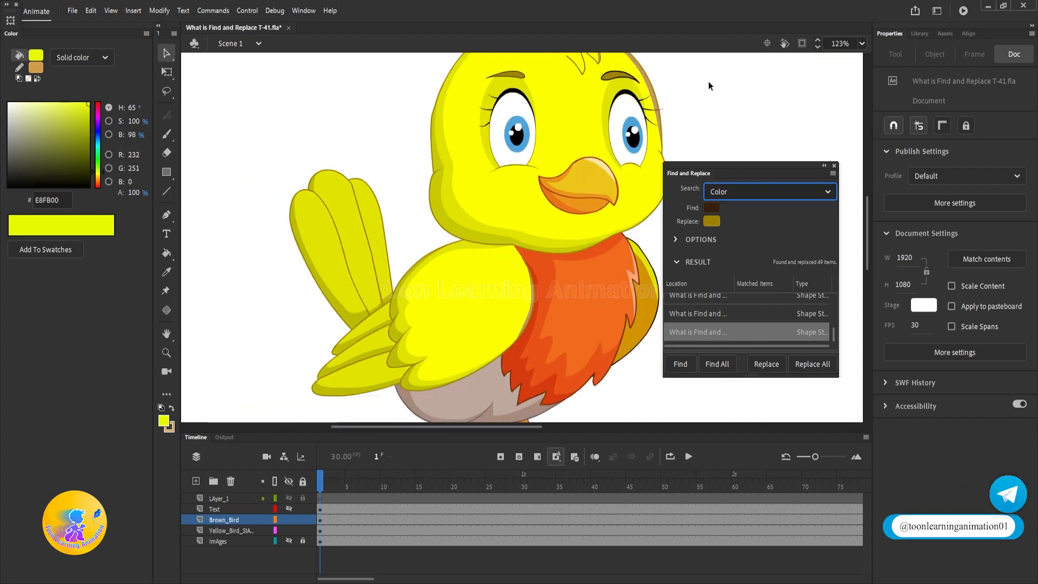
pyautogui.moveTo(708, 81); pyautogui.dragTo(595, 149)
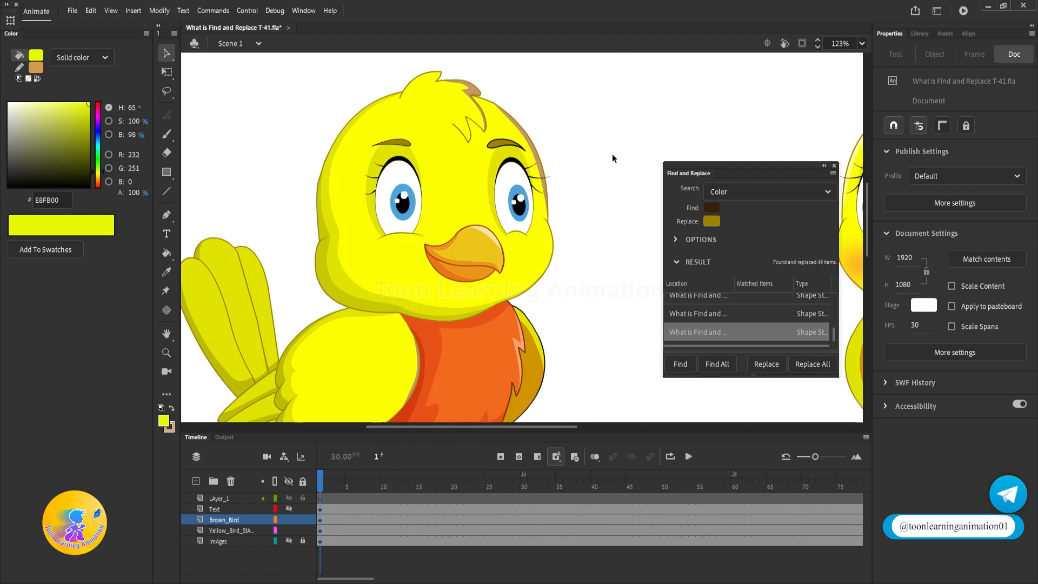
pyautogui.hscroll(3, 603, 153)
pyautogui.scroll(2, 603, 153)
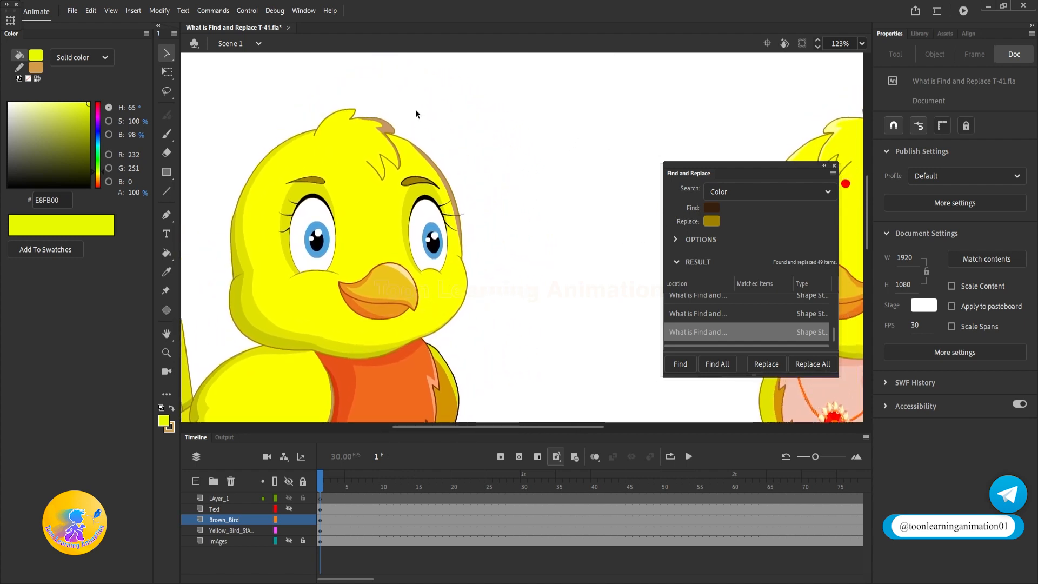
pyautogui.scroll(3, 419, 114)
pyautogui.hotkey('ctrl', 's')
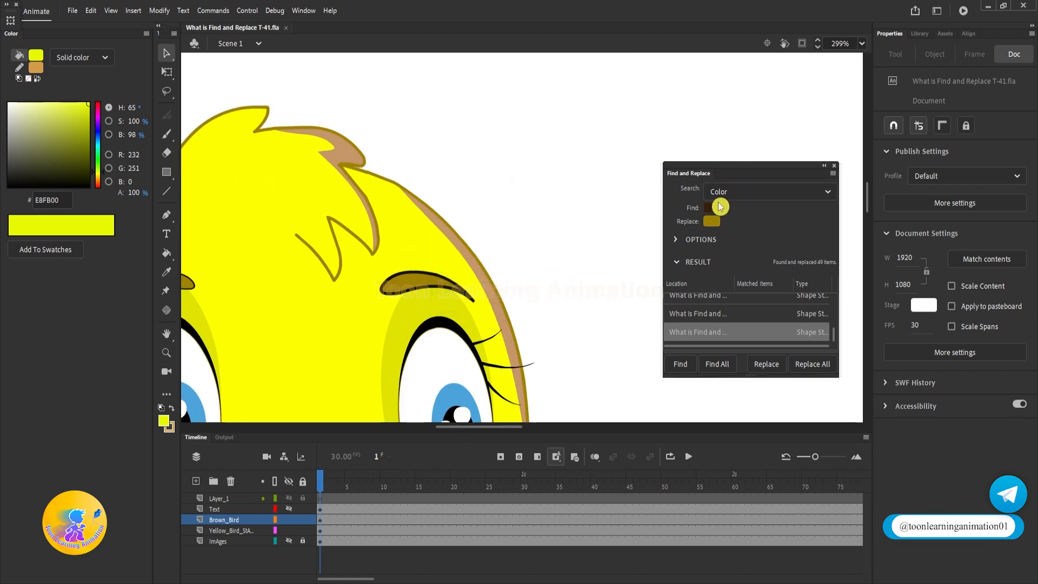
# Set the color to find to the light brown on the left bird's head edge and the replacement to the yellow bird's darker head-shading yellow.
pyautogui.click(712, 220)
pyautogui.click(456, 234)
pyautogui.scroll(-5, 407, 145)
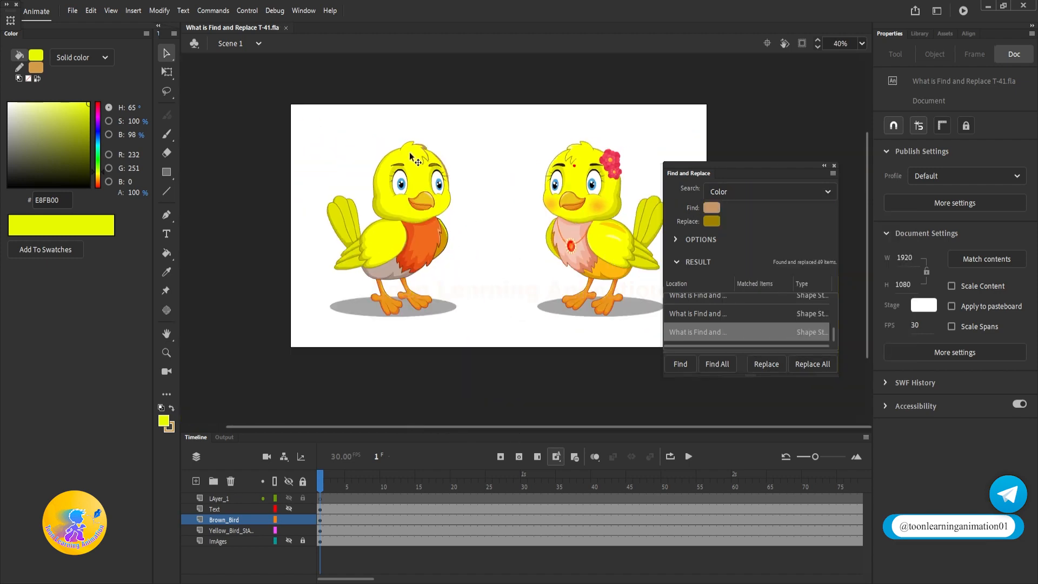
pyautogui.scroll(5, 613, 122)
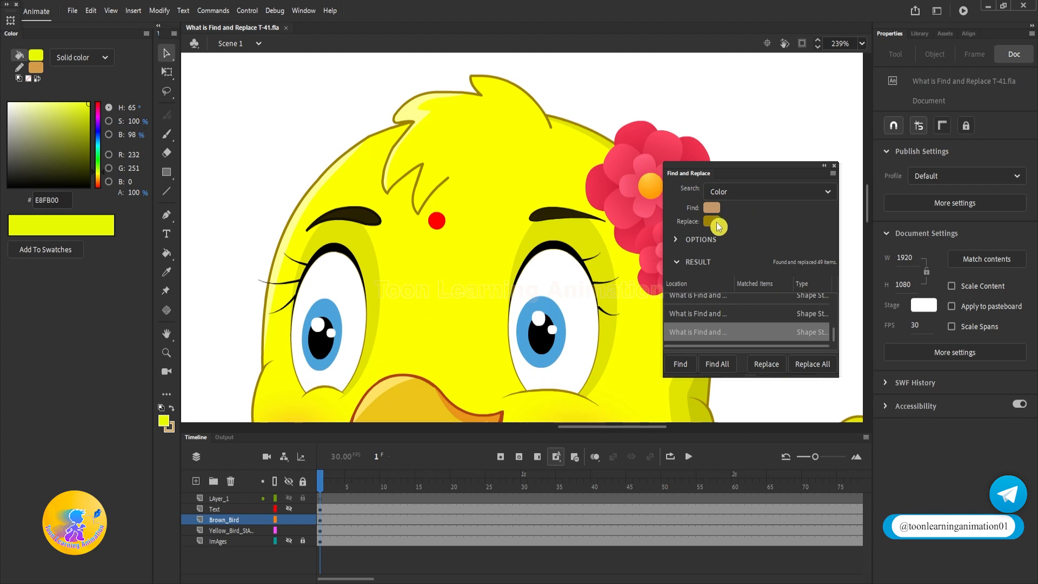
pyautogui.click(712, 221)
pyautogui.click(609, 138)
pyautogui.scroll(-5, 273, 149)
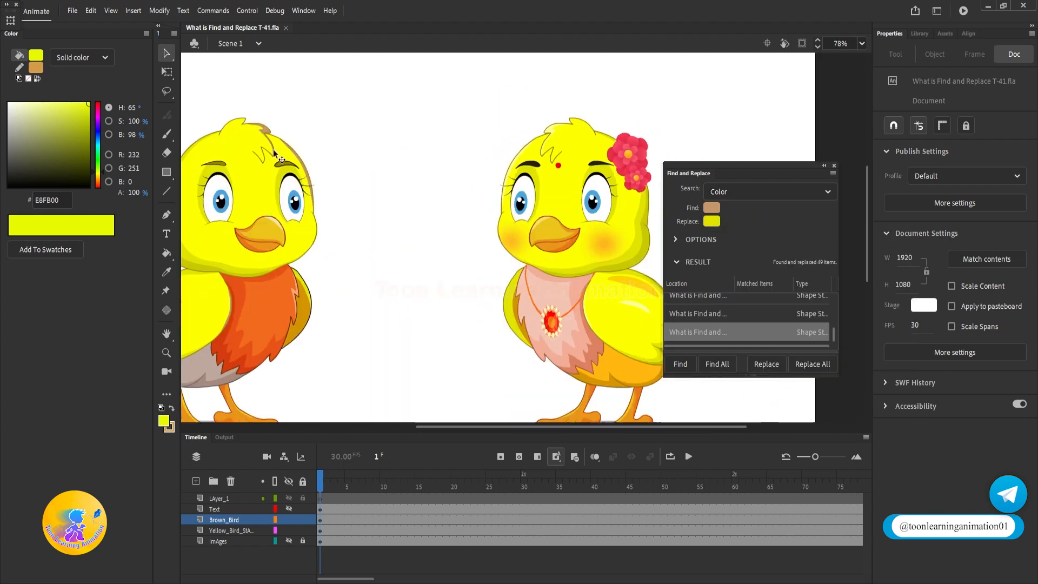
# Replace all of the light brown head shading on the left bird with the sampled darker yellow.
pyautogui.scroll(5, 274, 150)
pyautogui.scroll(-2, 273, 150)
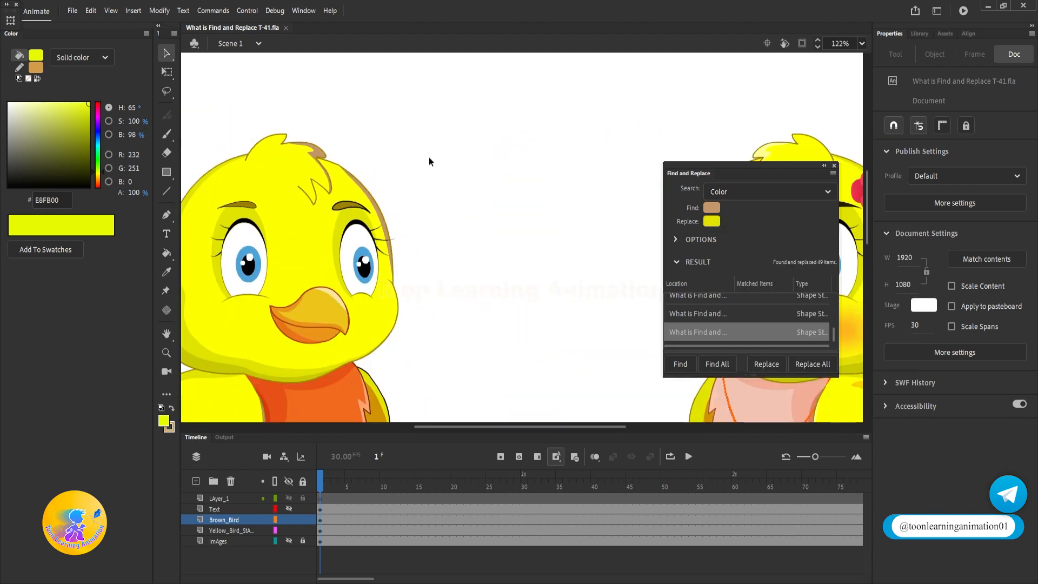
pyautogui.scroll(4, 362, 175)
pyautogui.click(812, 364)
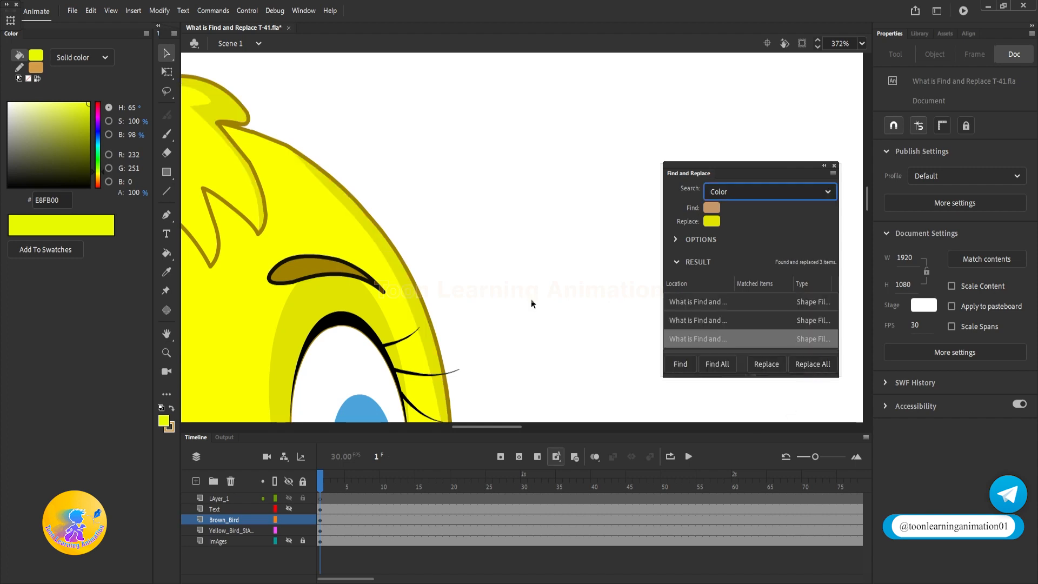
pyautogui.scroll(-4, 484, 260)
pyautogui.scroll(-5, 505, 138)
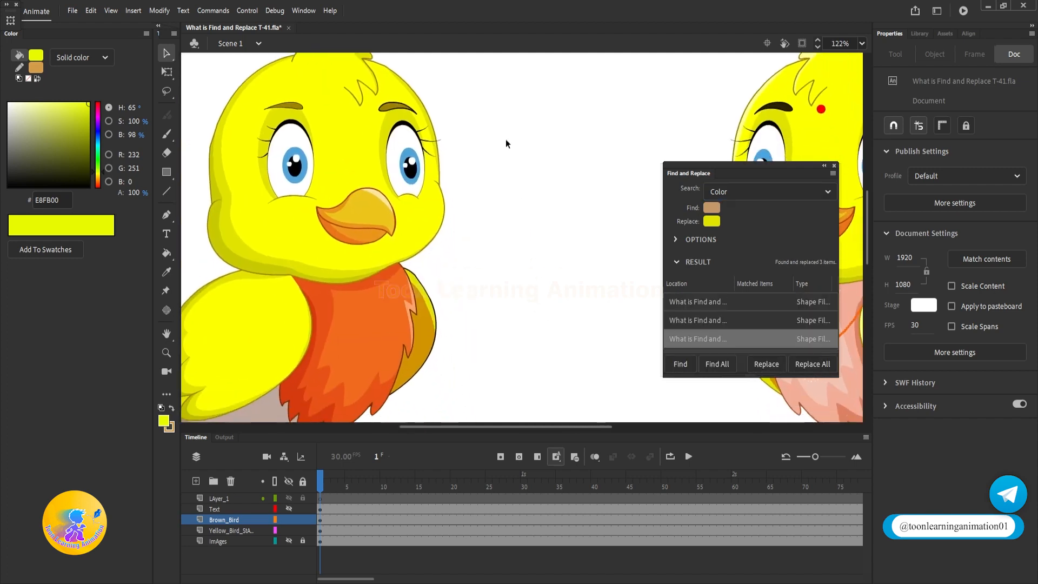
pyautogui.scroll(-3, 411, 186)
pyautogui.scroll(2, 390, 225)
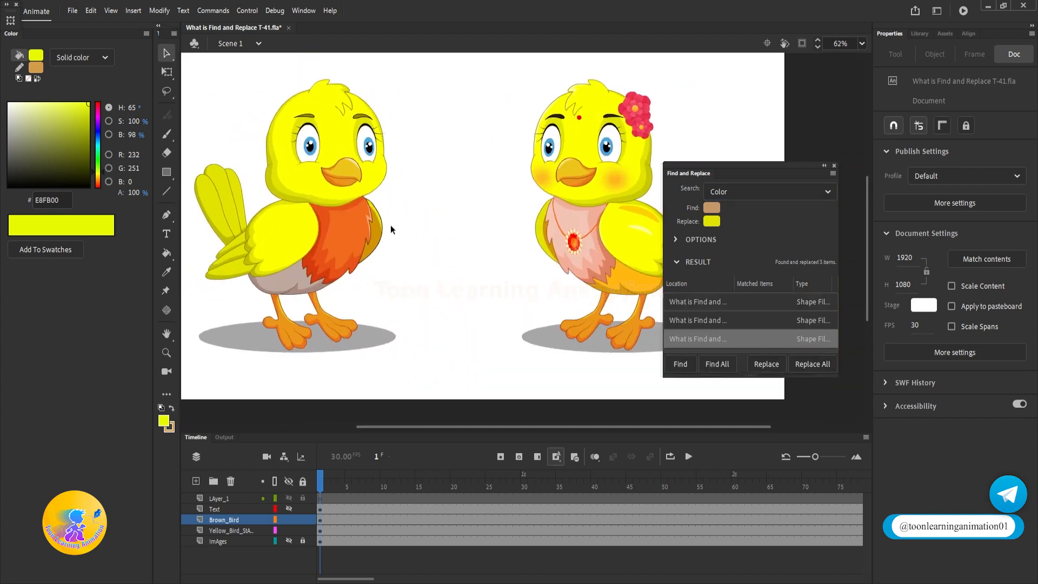
# Replace all of the left bird's bright orange chest fill with the pale pink sampled from the right bird's chest.
pyautogui.scroll(-2, 447, 227)
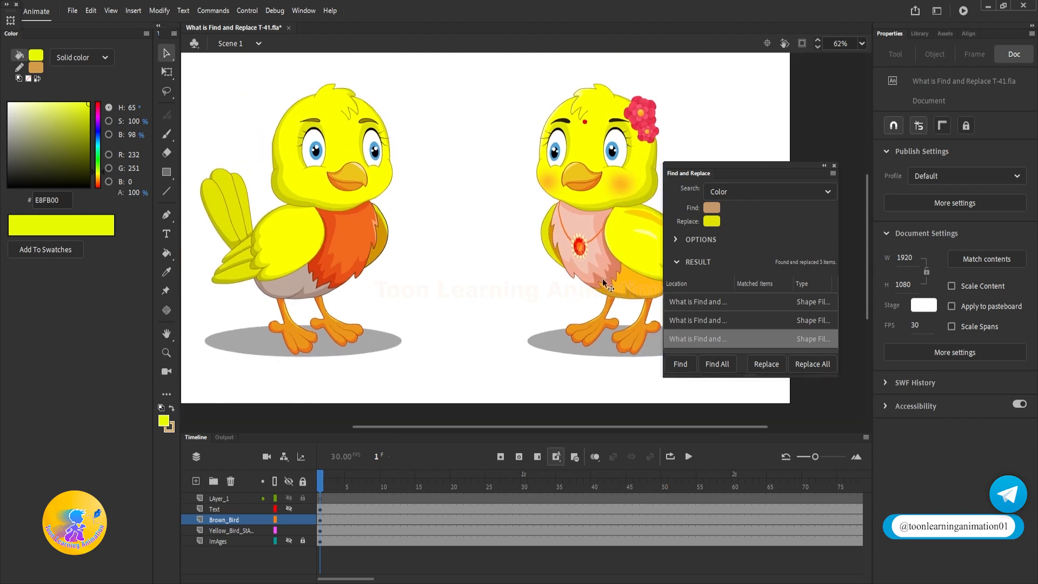
pyautogui.click(713, 207)
pyautogui.click(375, 242)
pyautogui.click(712, 221)
pyautogui.click(586, 227)
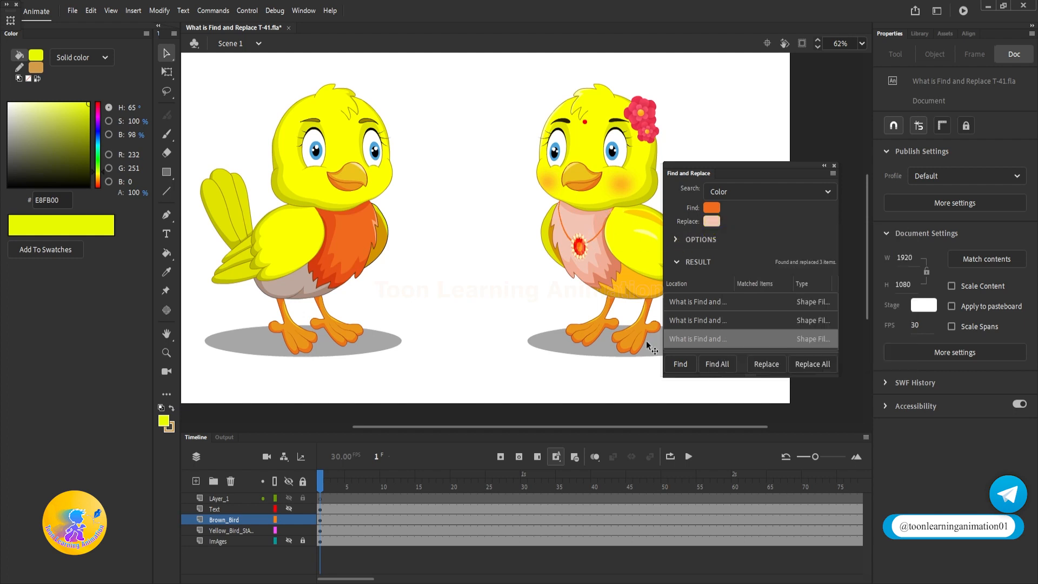
pyautogui.click(812, 364)
pyautogui.click(755, 304)
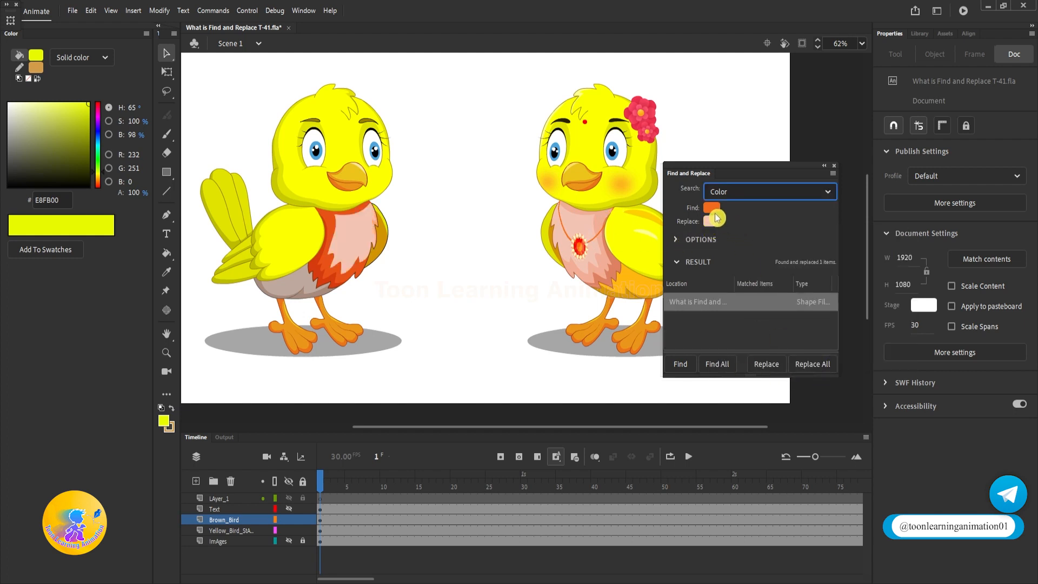
# Replace all of the red-orange shading on the left bird's chest with the salmon pink sampled from the right bird's upper chest.
pyautogui.click(713, 209)
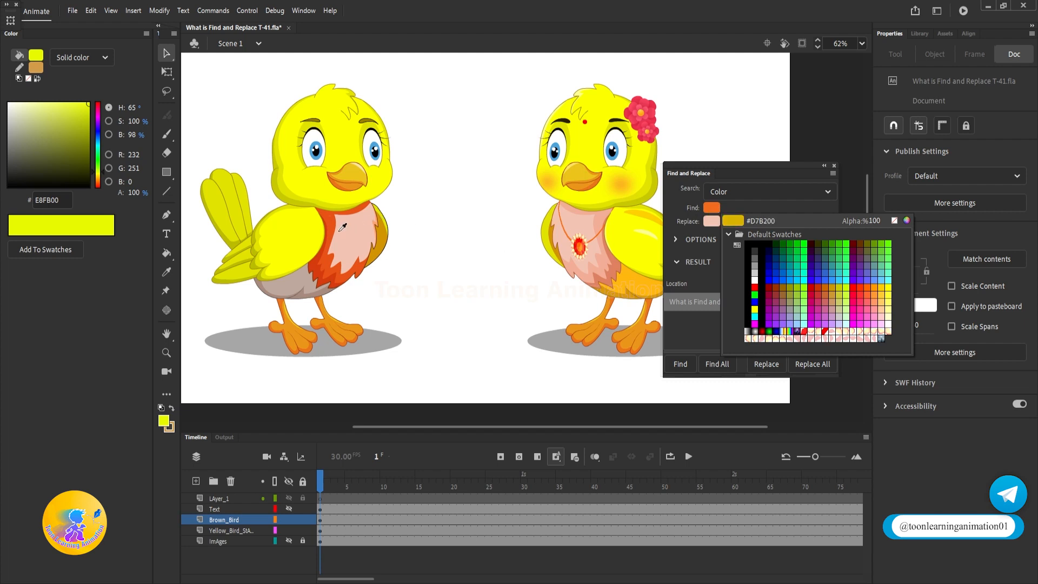
pyautogui.click(333, 216)
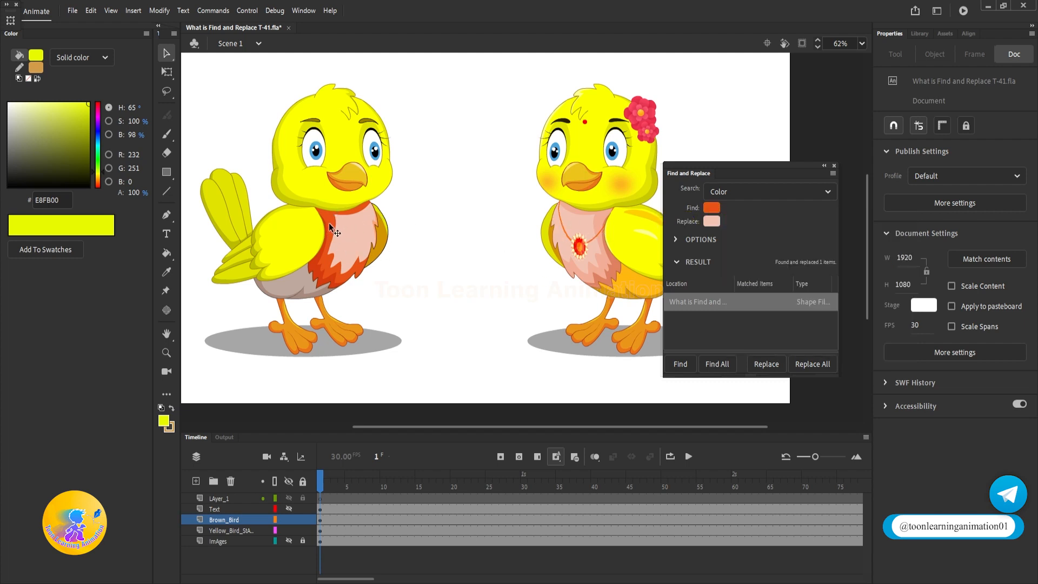
pyautogui.click(712, 221)
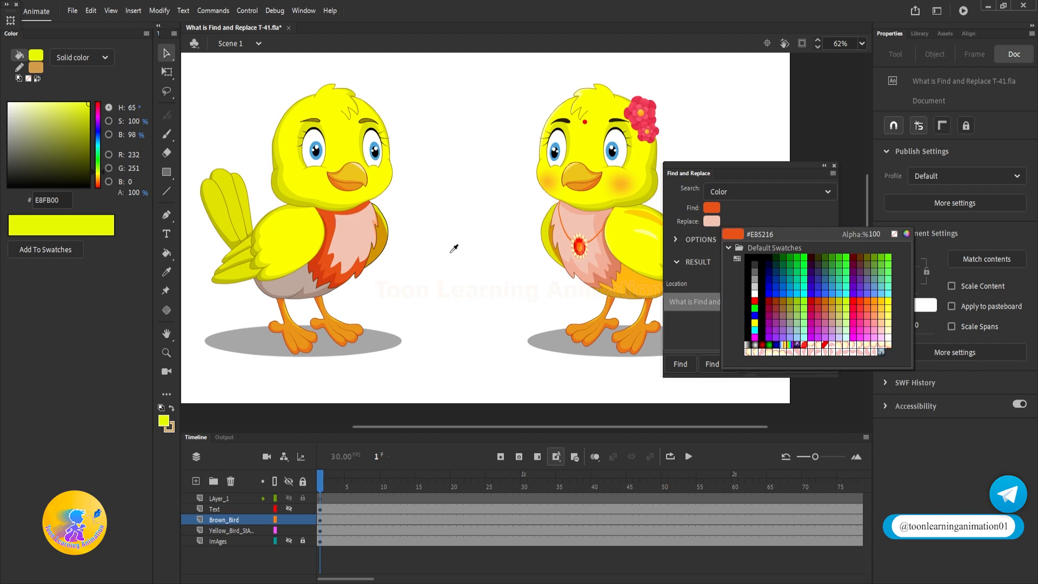
pyautogui.click(600, 218)
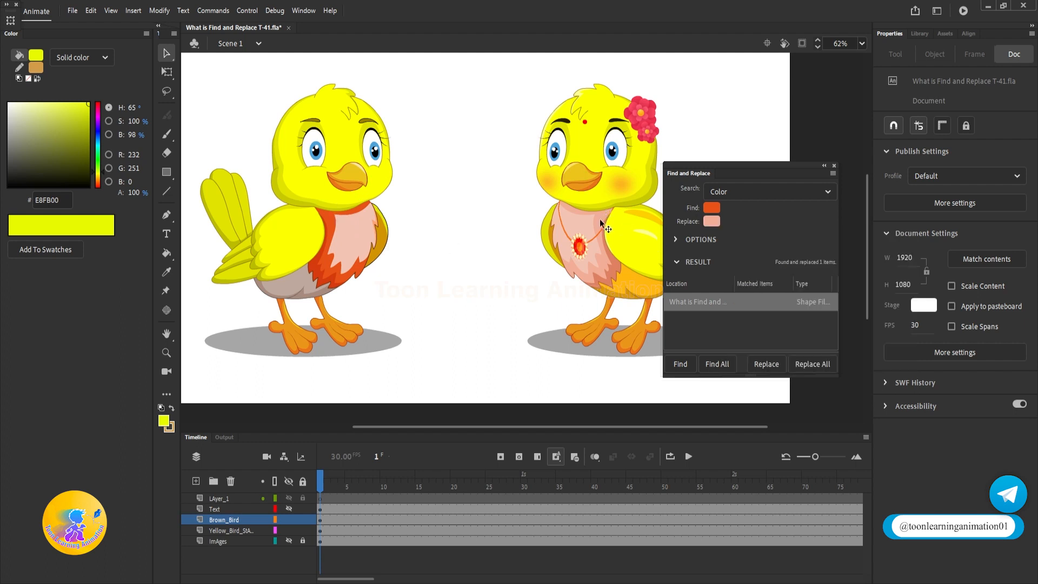
pyautogui.click(815, 366)
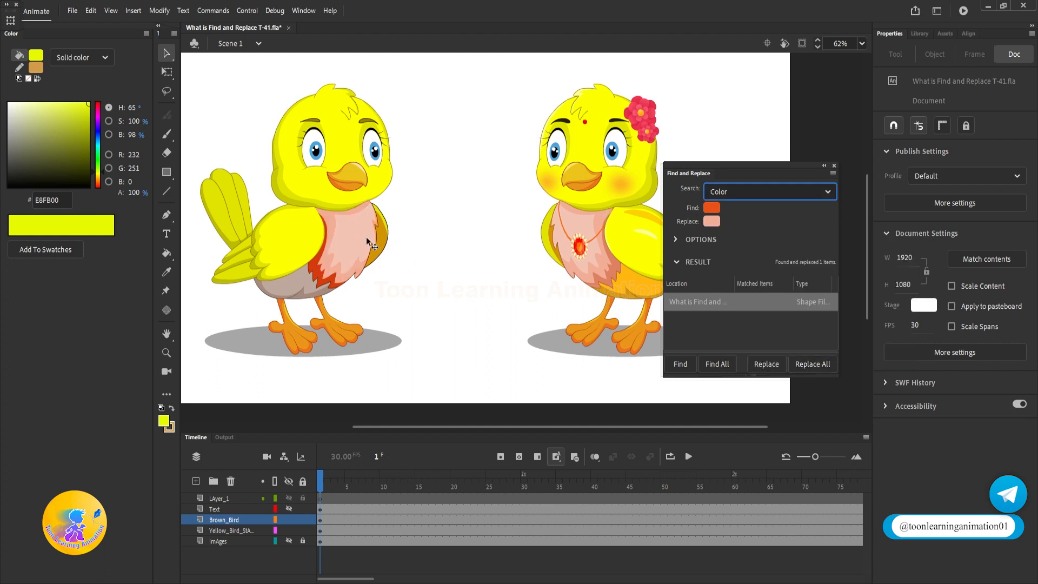
# Replace all of the dark red-orange chest feather tips on the left bird with the color #DE8262 sampled from the right bird's feather tips.
pyautogui.click(701, 206)
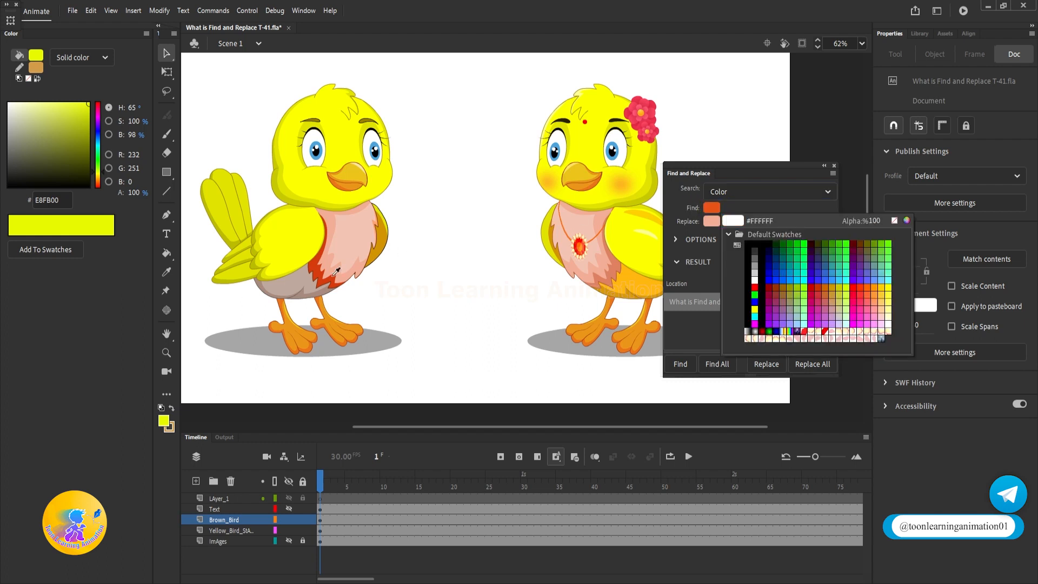
pyautogui.click(736, 273)
pyautogui.click(717, 223)
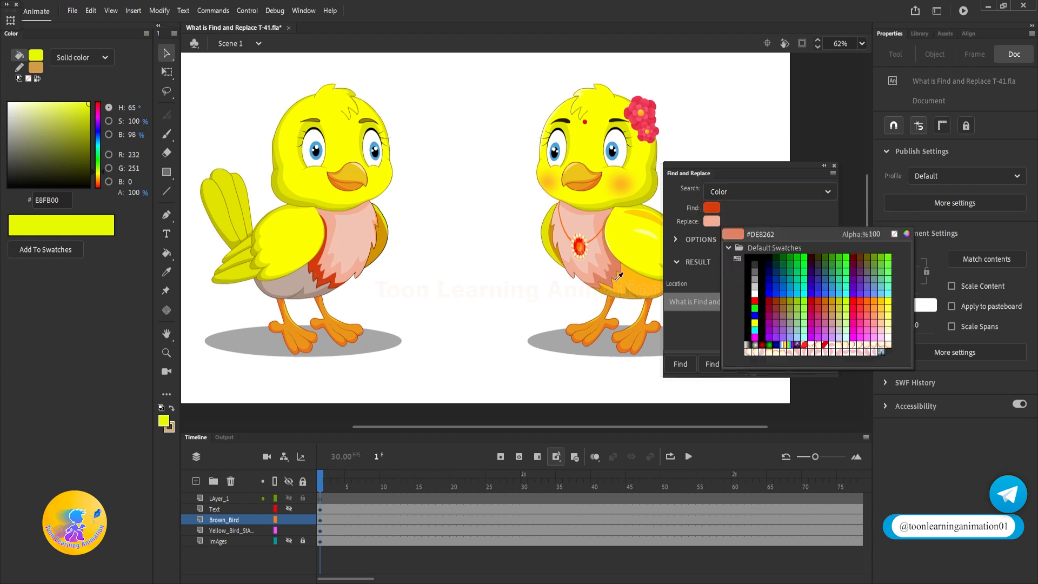
pyautogui.click(618, 266)
pyautogui.click(813, 364)
# Replace all of the left bird's light gray-brown belly fill with the bright orange-yellow sampled from the right bird's belly.
pyautogui.click(712, 208)
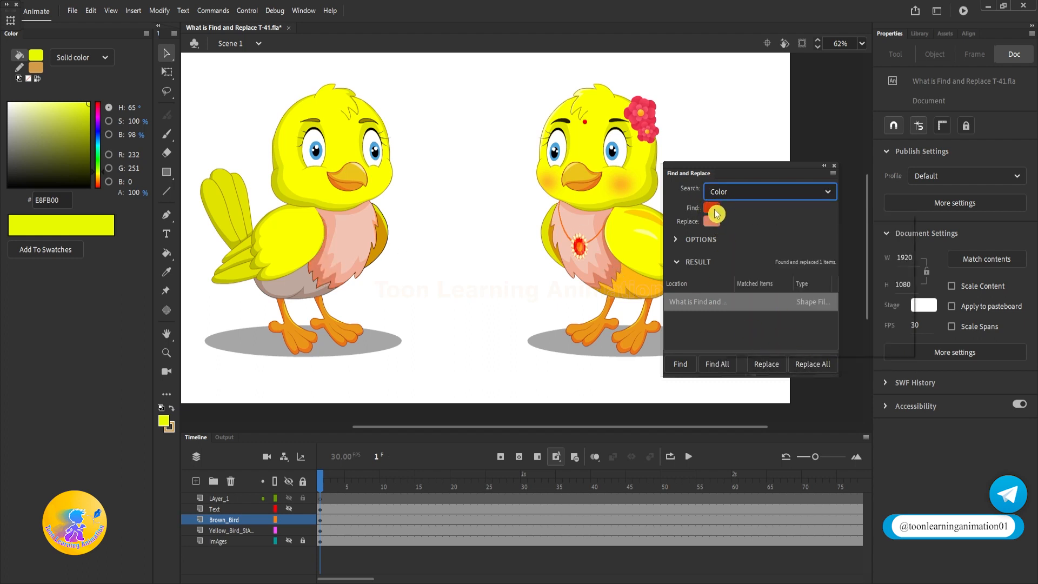
pyautogui.click(565, 309)
pyautogui.click(714, 223)
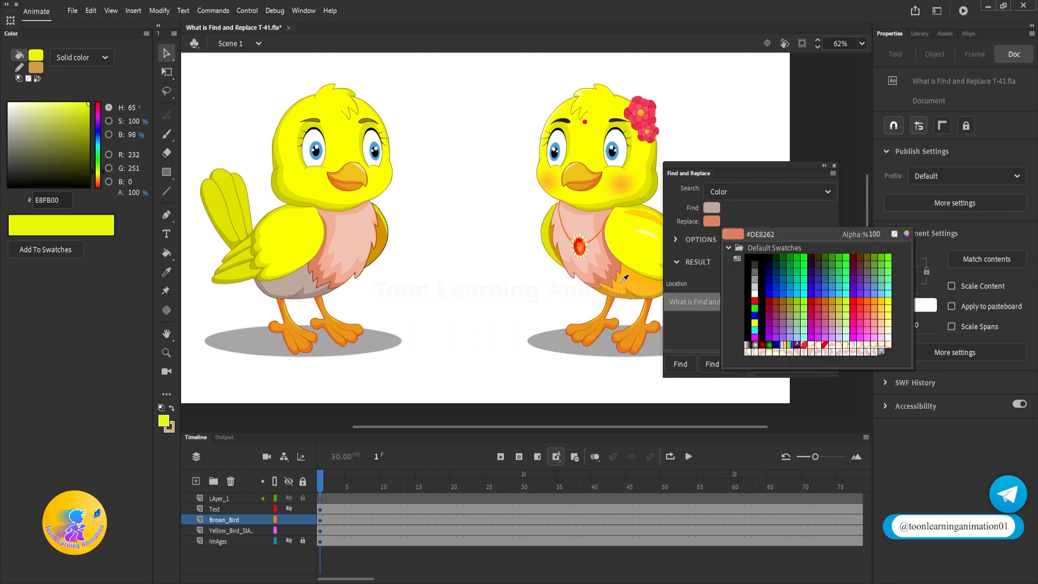
pyautogui.click(644, 289)
pyautogui.click(813, 363)
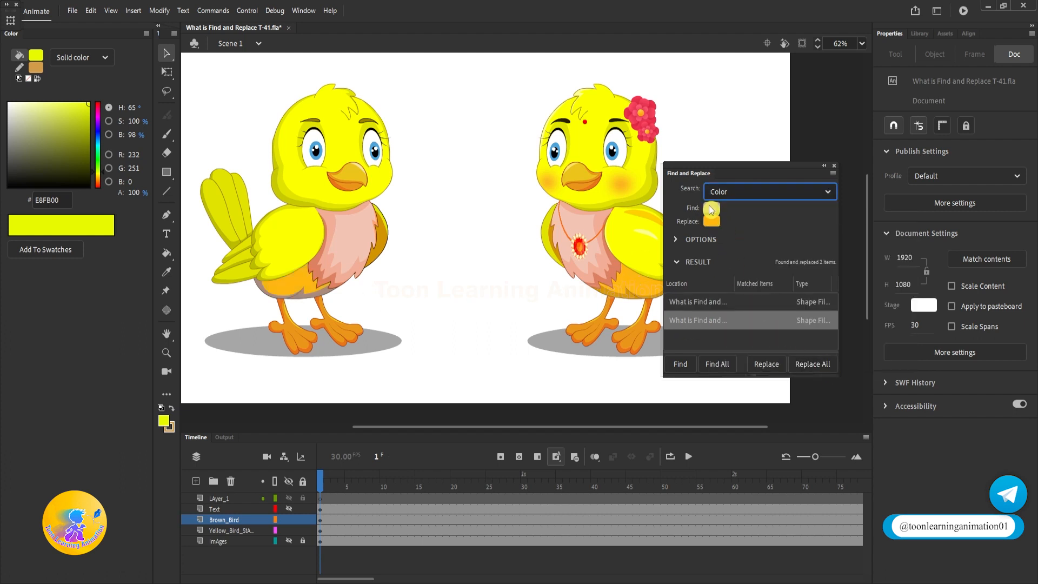
# Replace all of the left bird's darker gray-brown belly shading with the dark orange sampled from the right bird's belly shading.
pyautogui.click(712, 208)
pyautogui.click(301, 298)
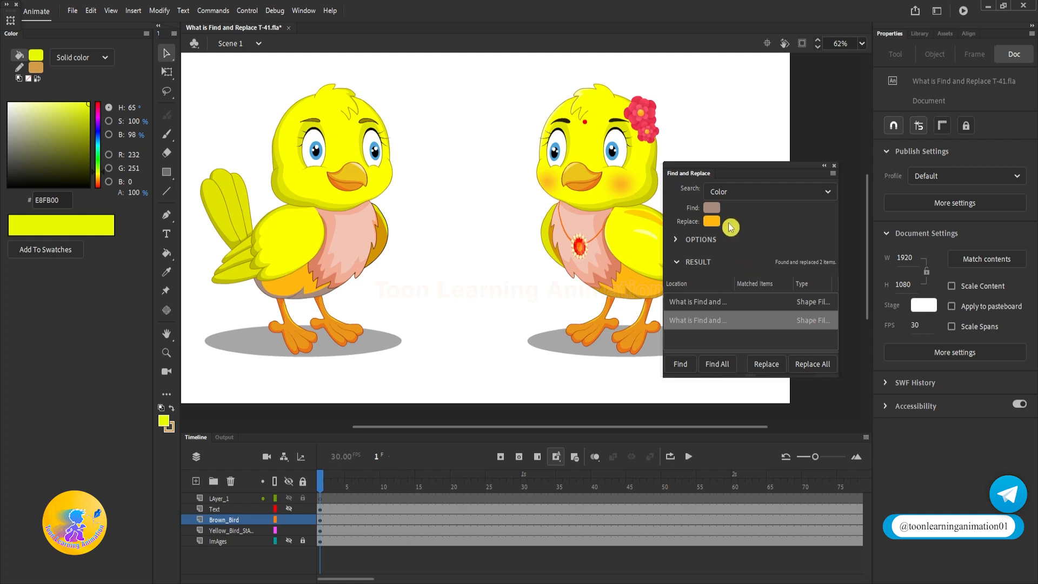
pyautogui.click(712, 221)
pyautogui.click(648, 294)
pyautogui.click(819, 363)
pyautogui.scroll(-2, 552, 335)
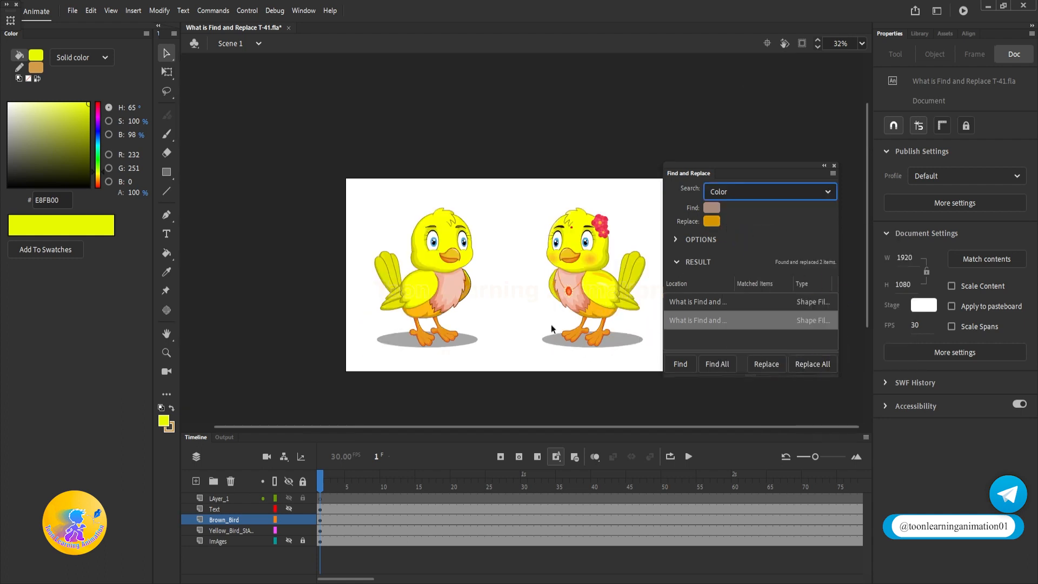
pyautogui.scroll(1, 550, 324)
pyautogui.scroll(-1, 559, 310)
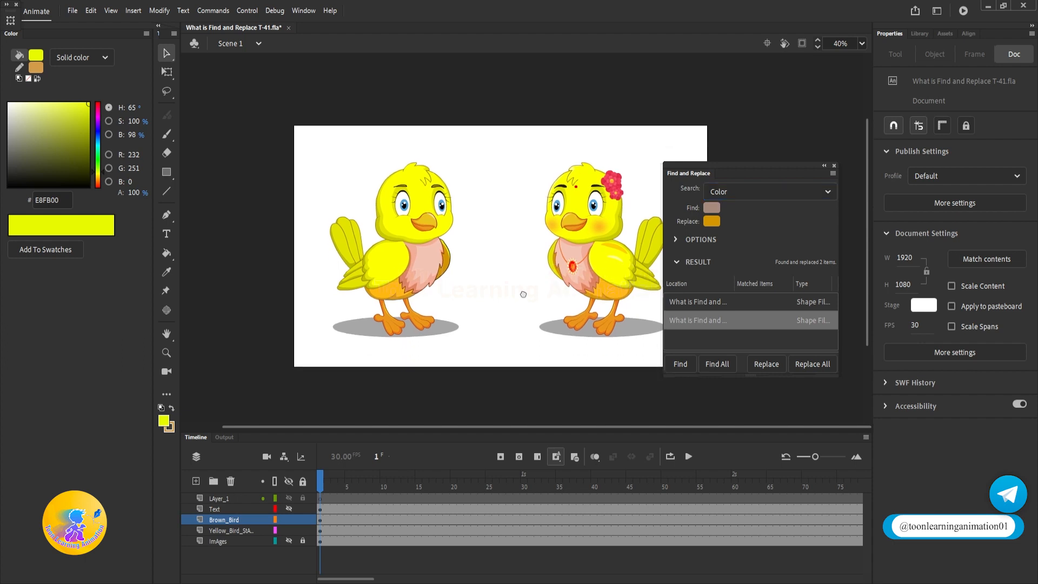
pyautogui.scroll(2, 610, 204)
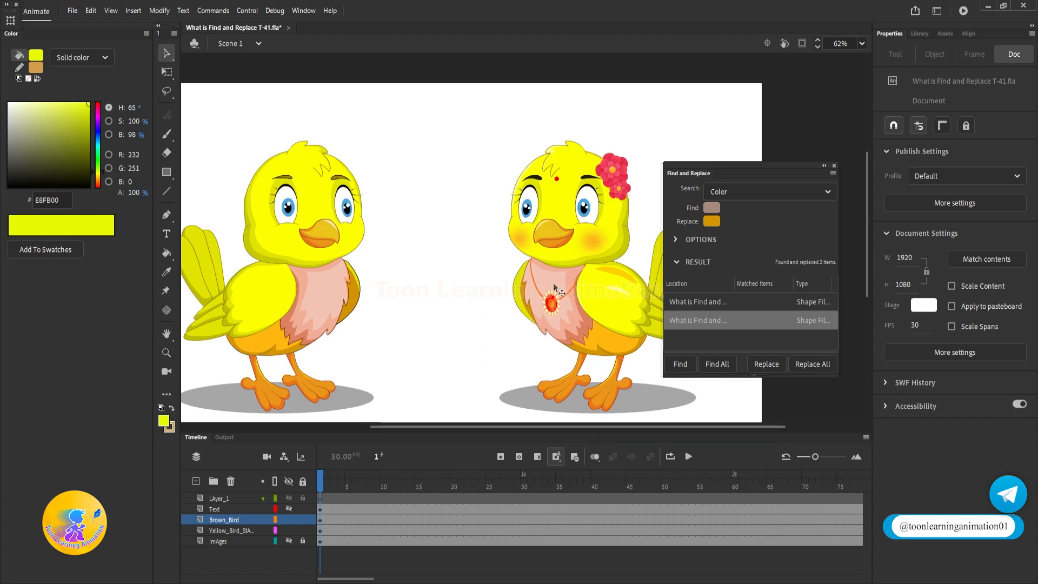
# Replace all of the birds' olive-brown outlines with the dark brown #282100 sampled from the right bird's eyebrow.
pyautogui.scroll(3, 358, 172)
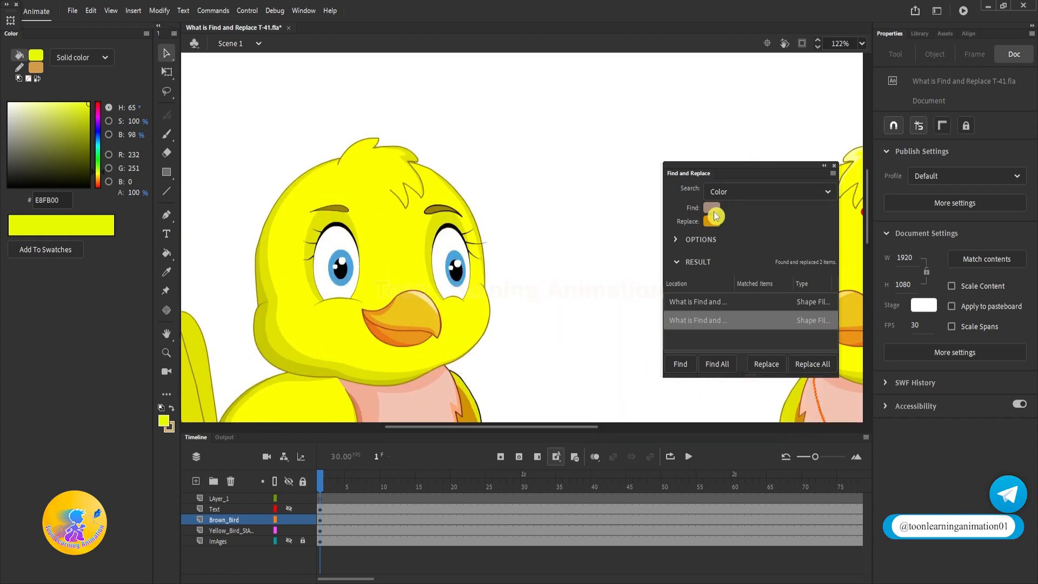
pyautogui.click(711, 220)
pyautogui.click(340, 204)
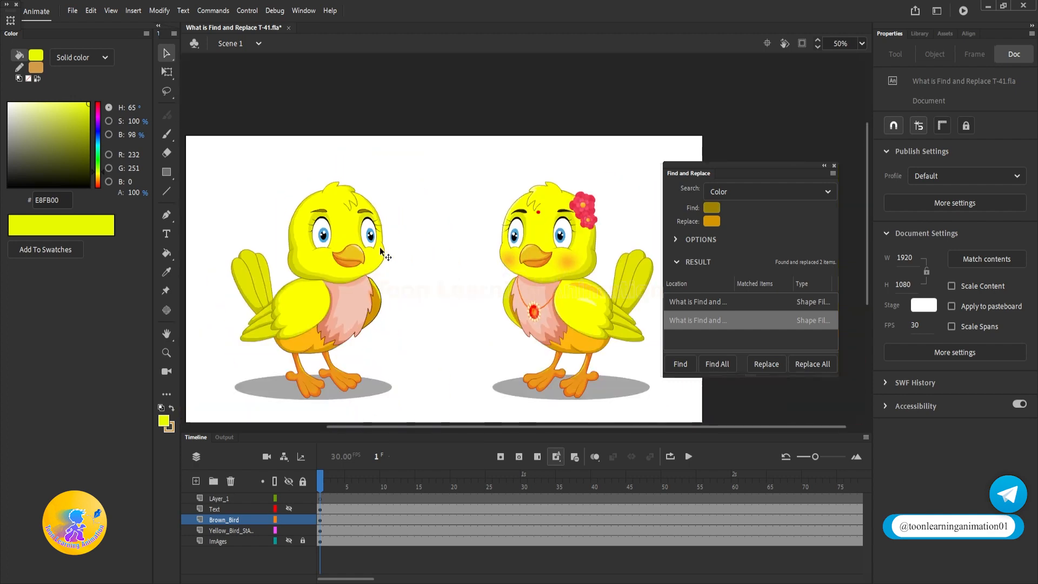
pyautogui.click(712, 220)
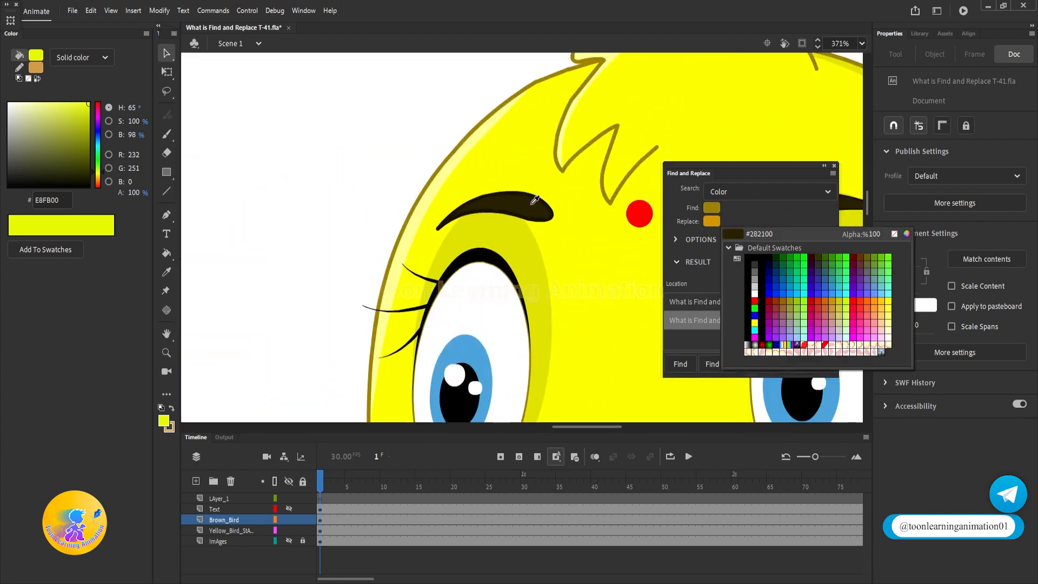
pyautogui.click(929, 331)
pyautogui.click(812, 364)
pyautogui.scroll(-6, 543, 196)
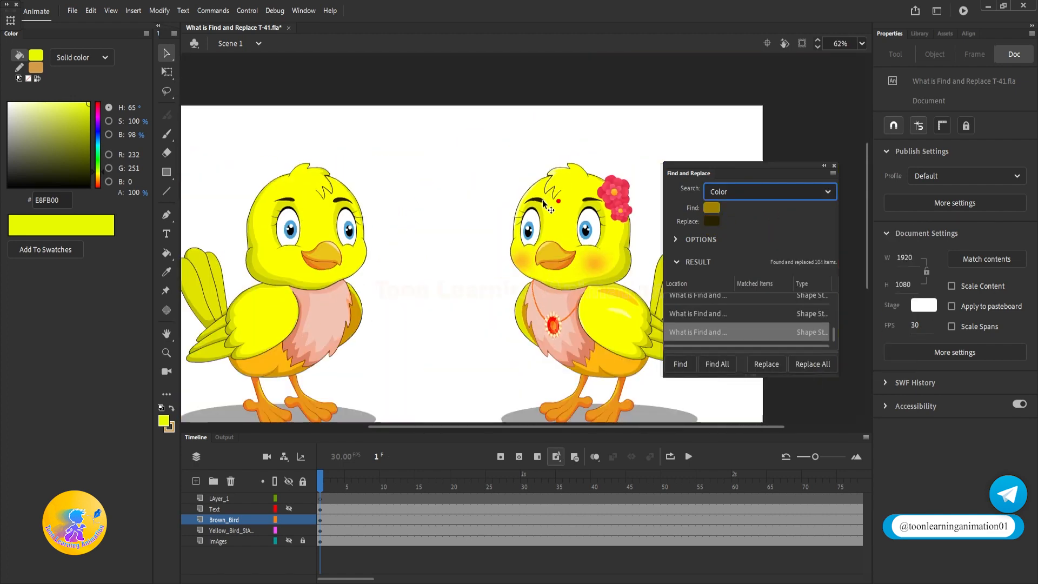
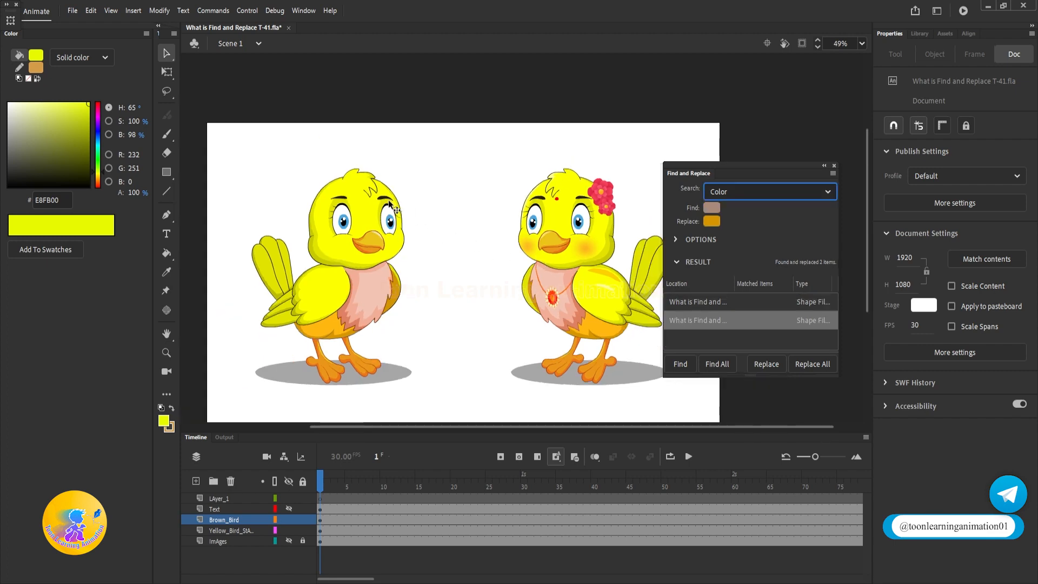
# Examine the outlines and eyebrows on both birds' heads up close.
pyautogui.scroll(5, 373, 200)
pyautogui.scroll(-3, 374, 211)
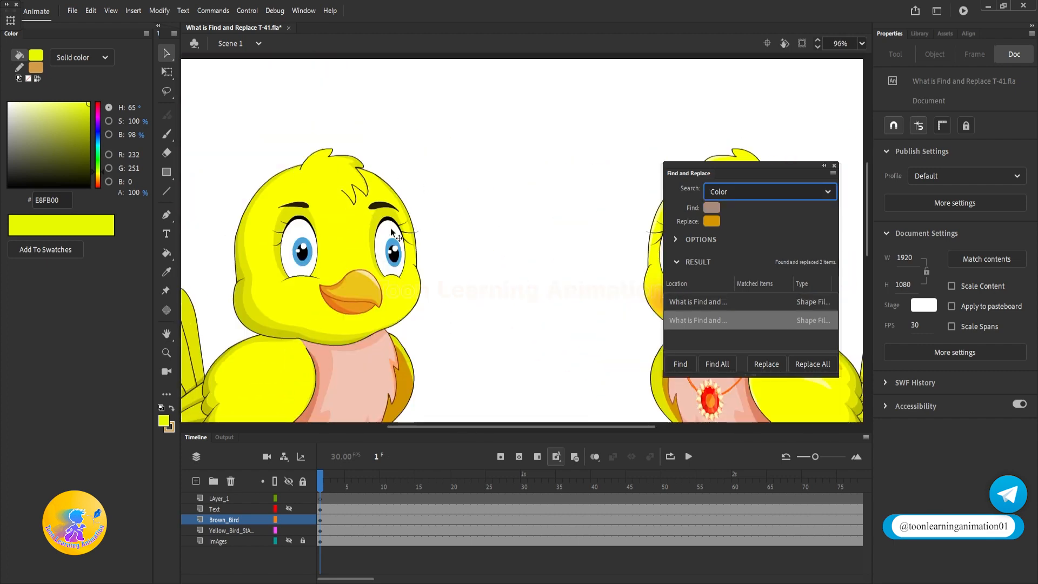
pyautogui.hscroll(6, 441, 237)
pyautogui.scroll(4, 580, 219)
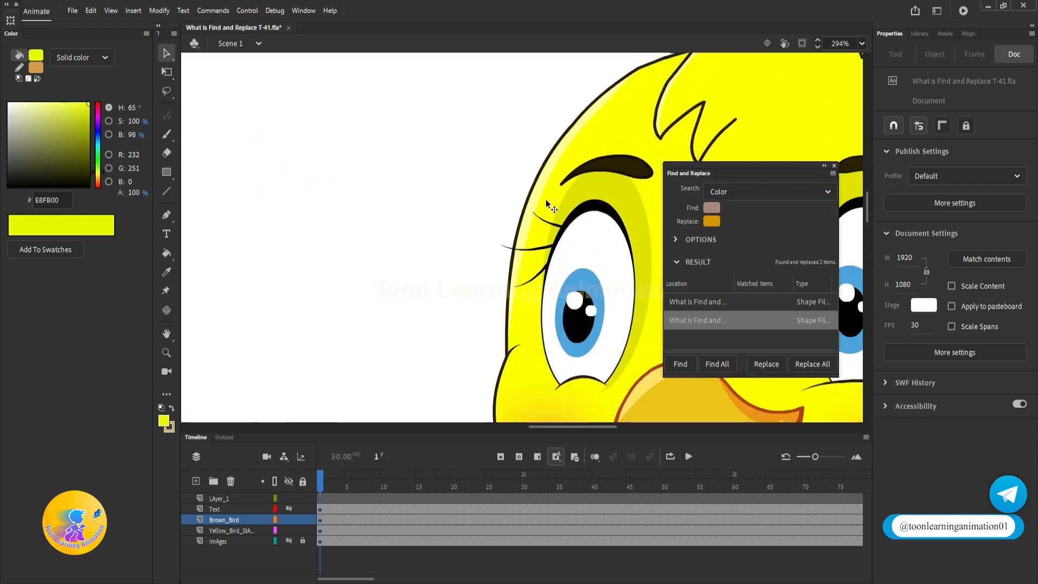
pyautogui.scroll(-4, 536, 205)
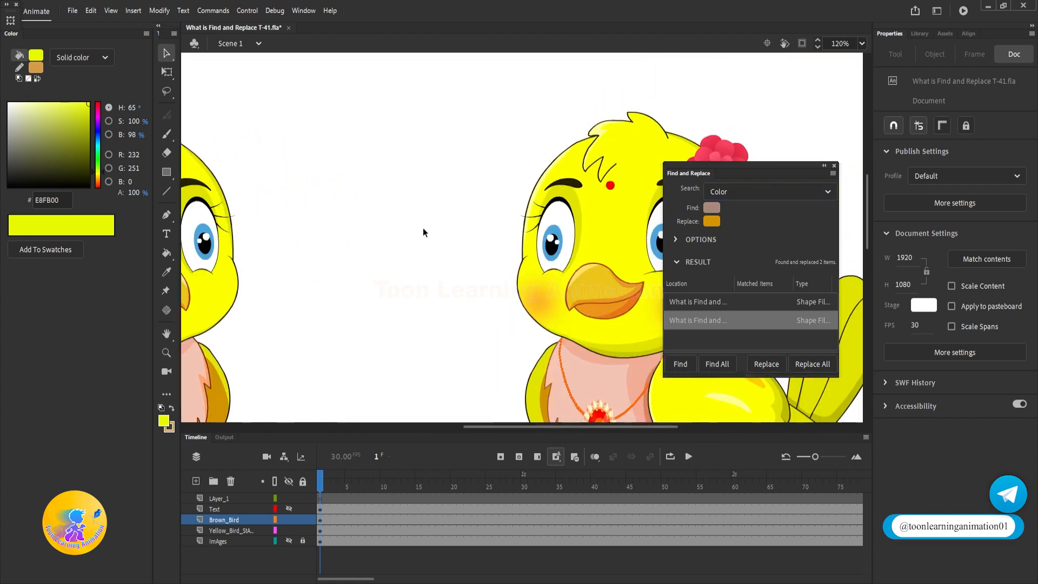
pyautogui.hscroll(-3, 448, 226)
pyautogui.scroll(4, 249, 209)
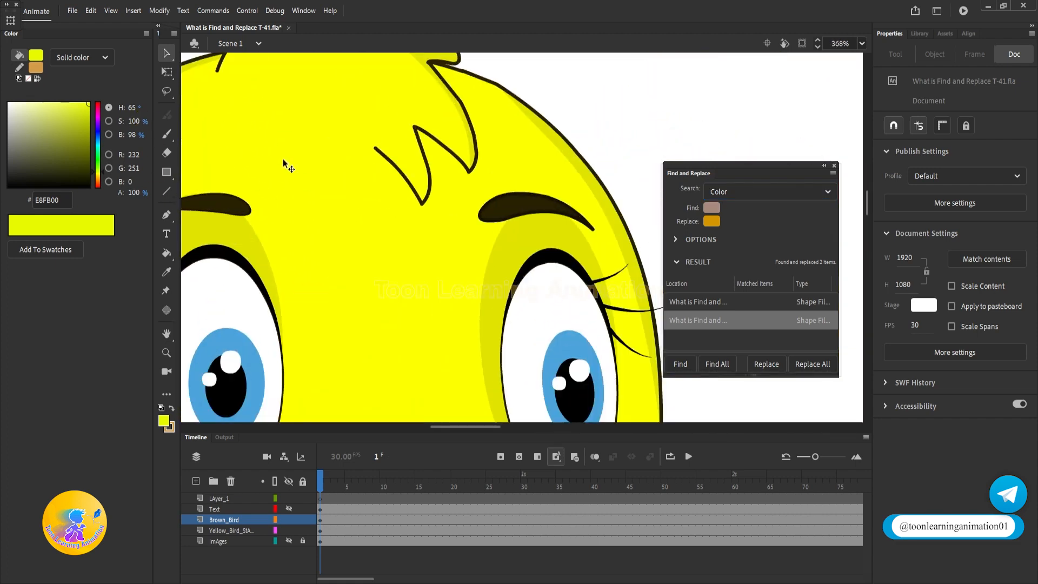
pyautogui.scroll(-3, 258, 215)
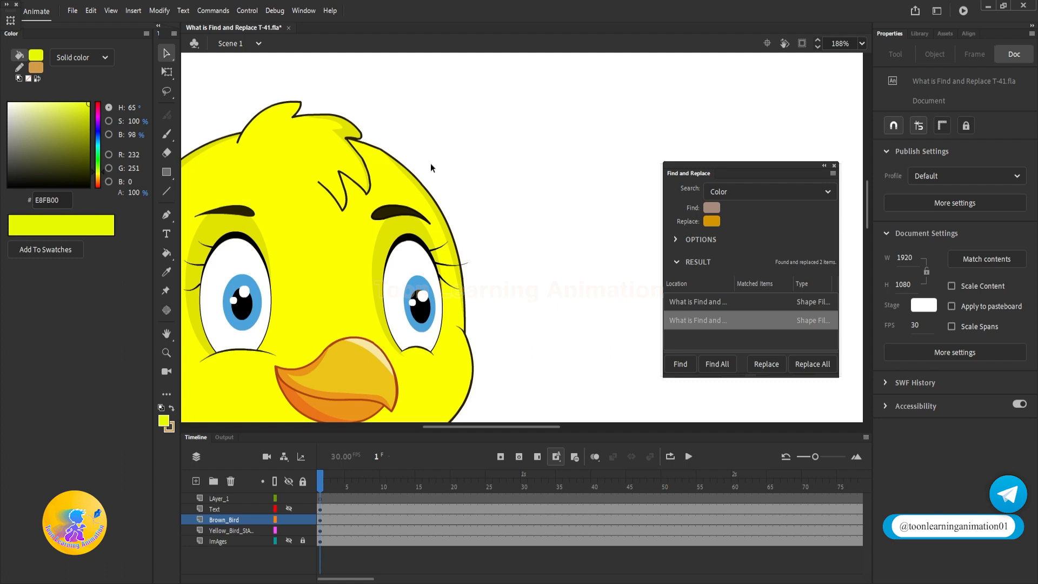
pyautogui.scroll(4, 410, 177)
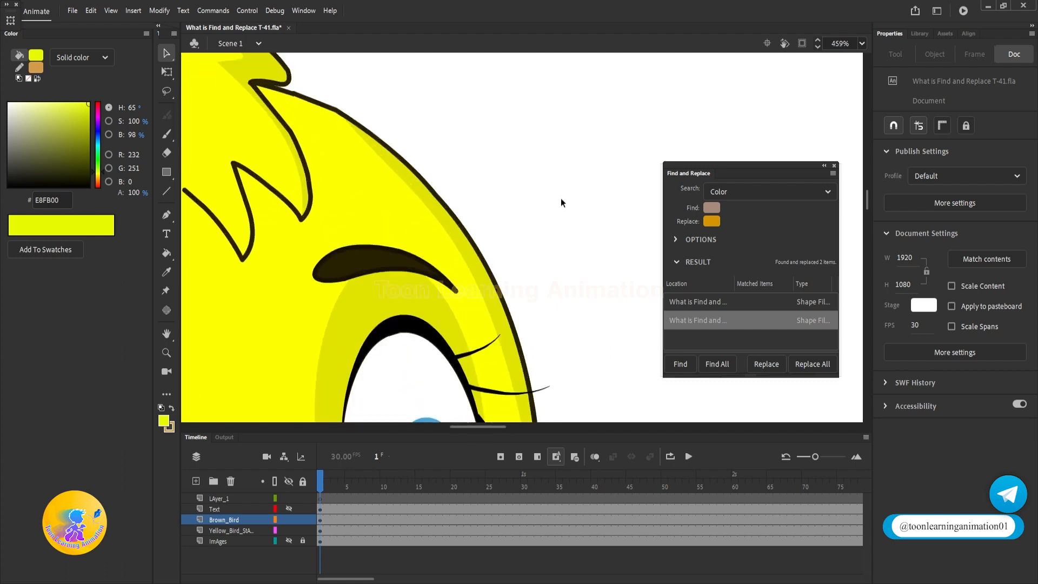
# Replace all of the dark brown outline color, sampled from the left bird's head, with the custom golden brown #9D6F00.
pyautogui.click(712, 209)
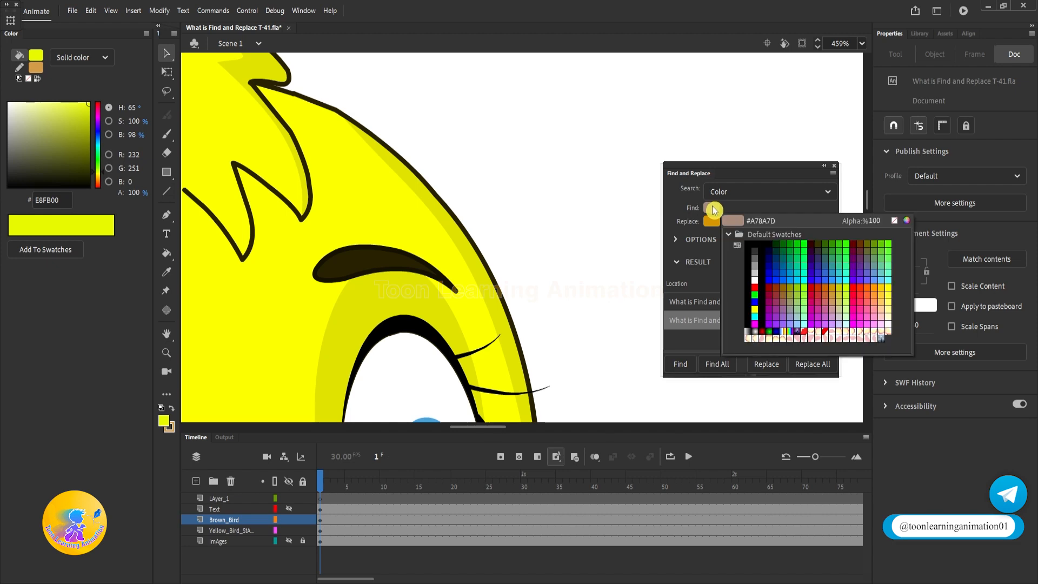
pyautogui.click(415, 165)
pyautogui.scroll(-6, 416, 165)
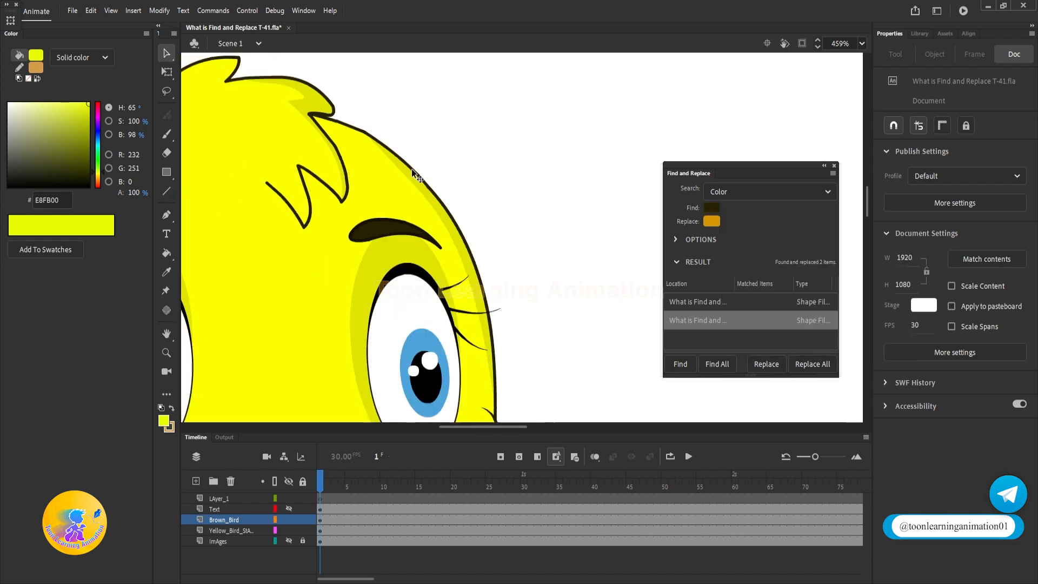
pyautogui.click(714, 227)
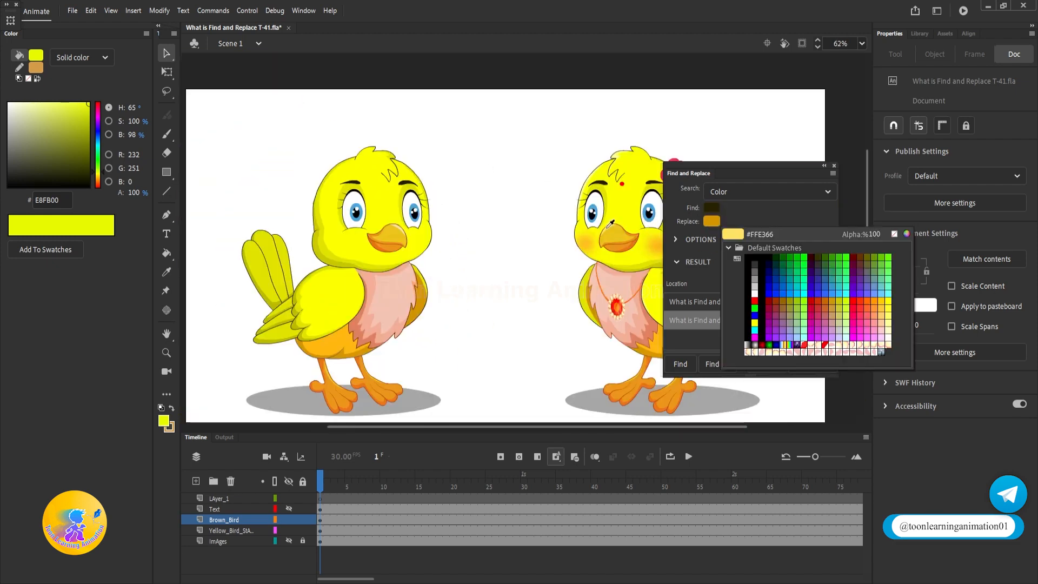
pyautogui.scroll(3, 582, 190)
pyautogui.scroll(3, 582, 190)
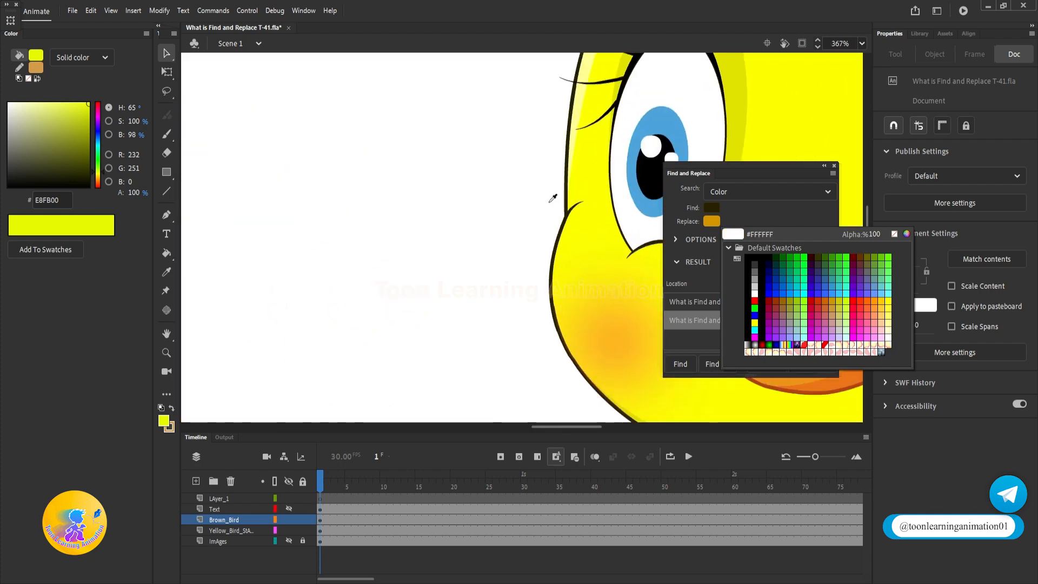
pyautogui.scroll(-5, 551, 197)
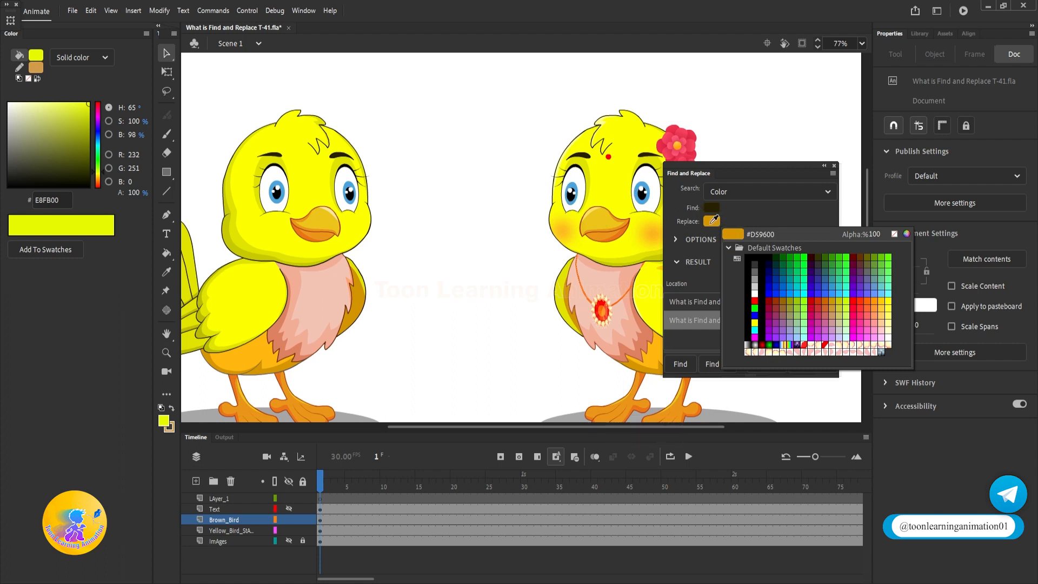
pyautogui.click(711, 221)
pyautogui.click(711, 221)
pyautogui.click(896, 234)
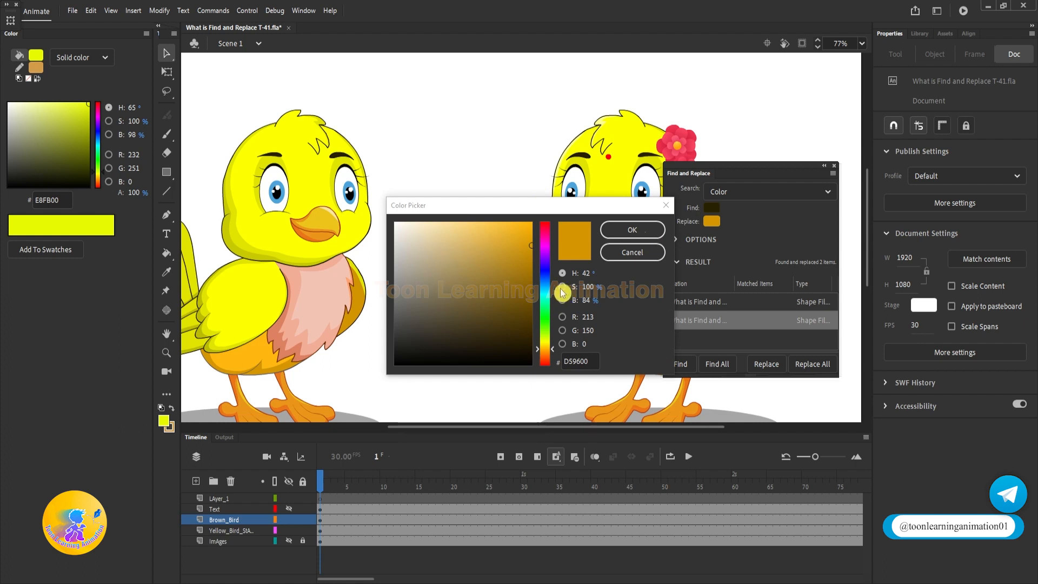
pyautogui.moveTo(519, 247); pyautogui.dragTo(531, 277)
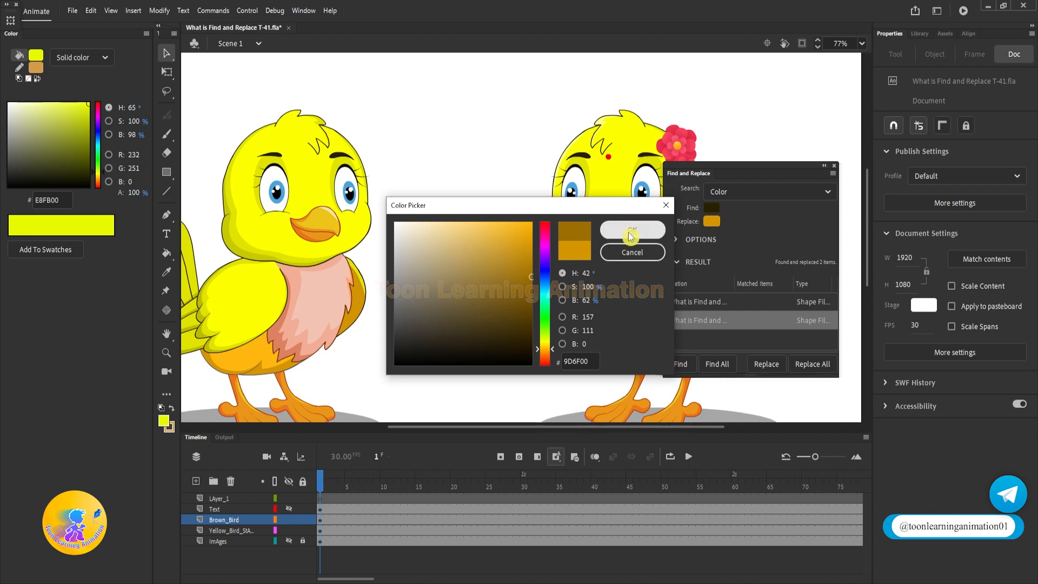
pyautogui.click(642, 241)
pyautogui.click(823, 369)
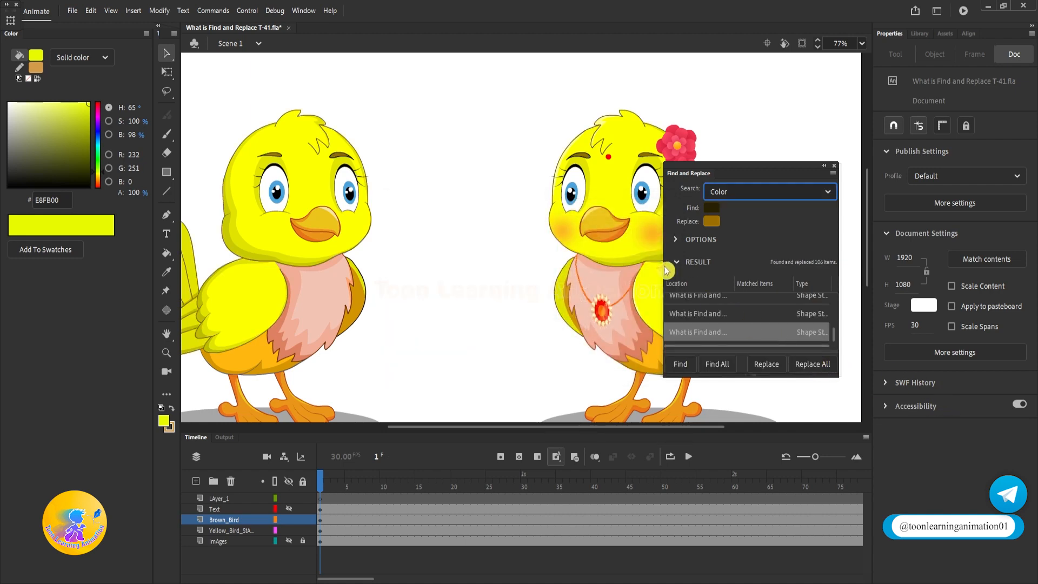
# Replace all of the bright yellow head and wing fills on both birds with red, and undo the replacement.
pyautogui.scroll(8, 352, 212)
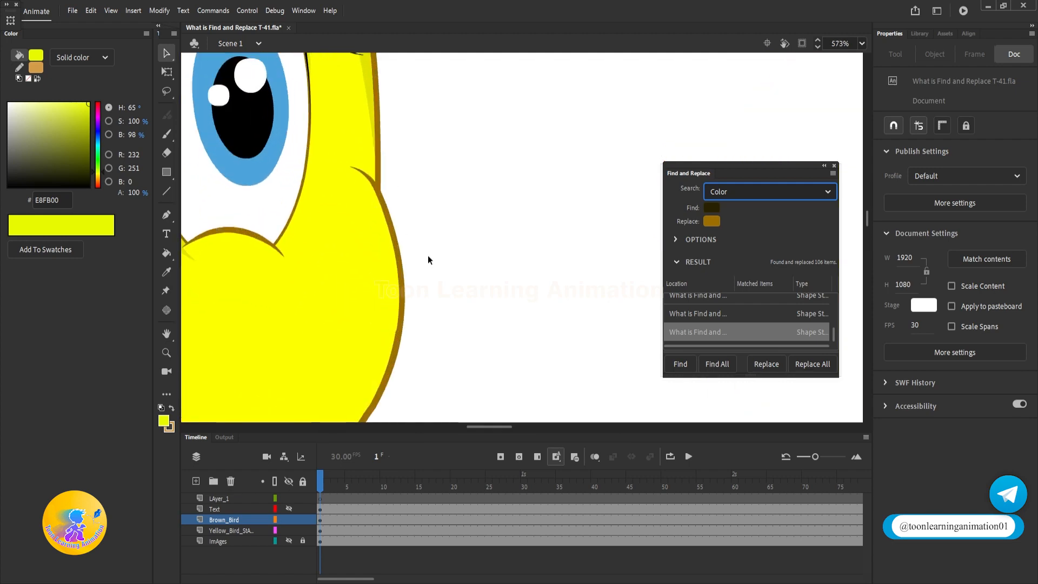
pyautogui.scroll(-7, 445, 290)
pyautogui.scroll(4, 368, 216)
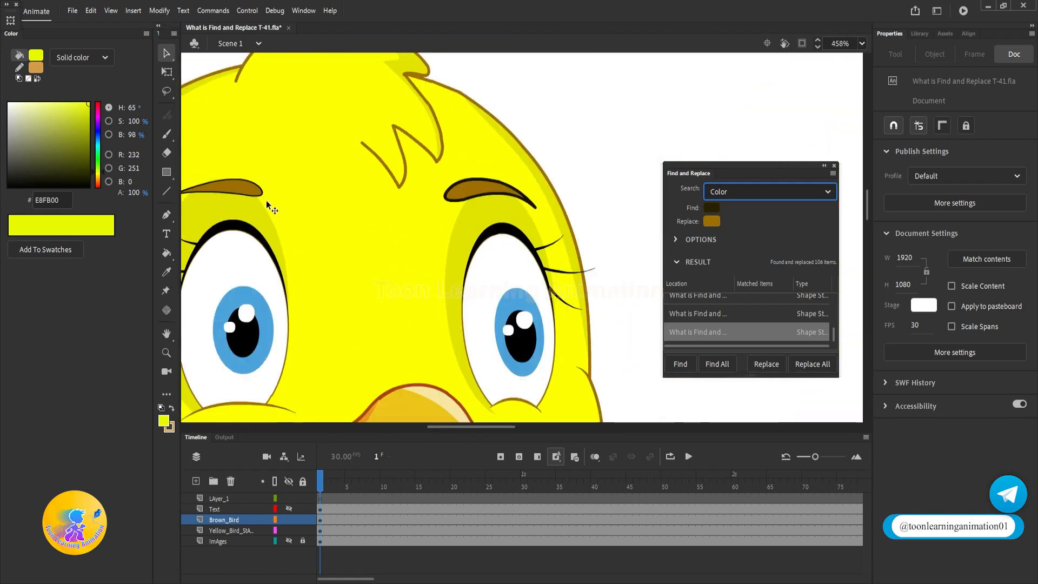
pyautogui.scroll(-6, 266, 200)
pyautogui.scroll(-1, 501, 314)
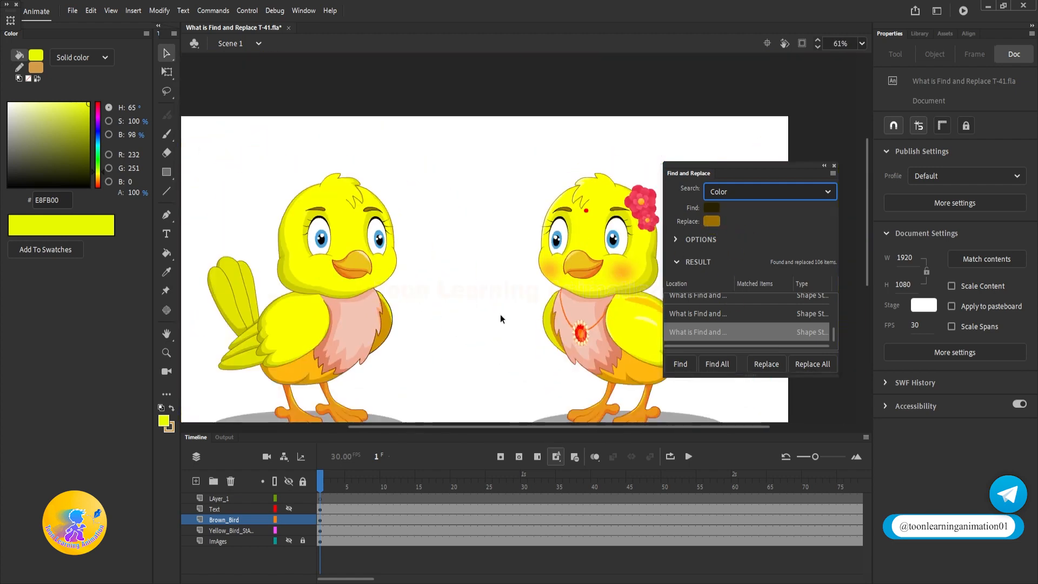
pyautogui.click(711, 209)
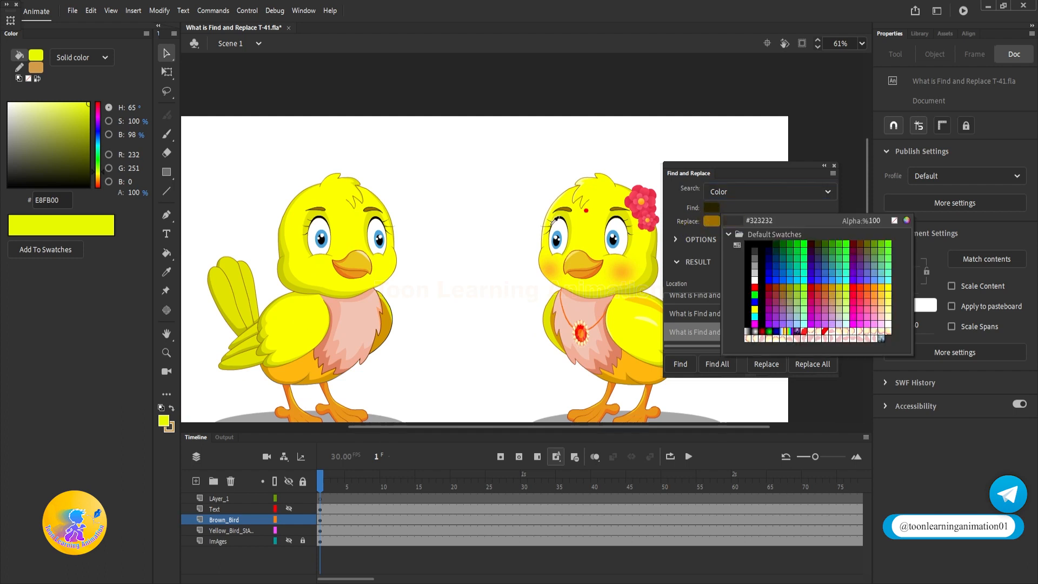
pyautogui.click(296, 321)
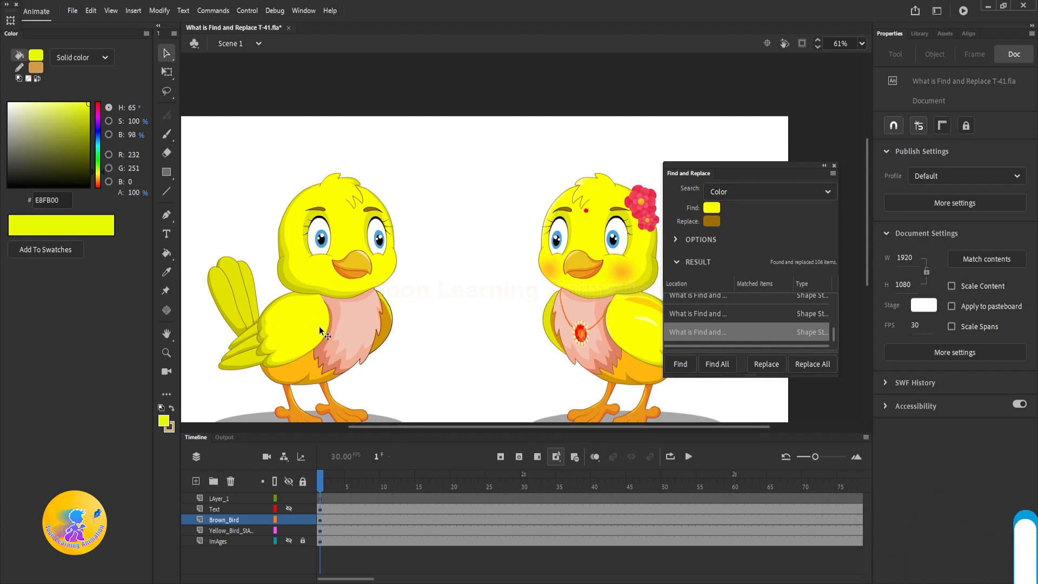
pyautogui.moveTo(319, 326); pyautogui.dragTo(295, 317)
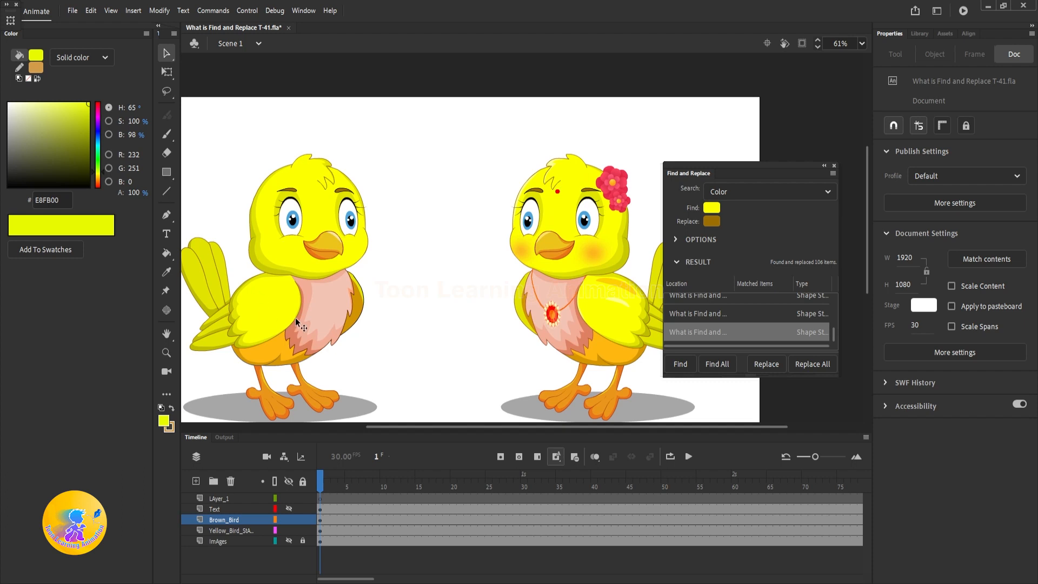
pyautogui.click(716, 221)
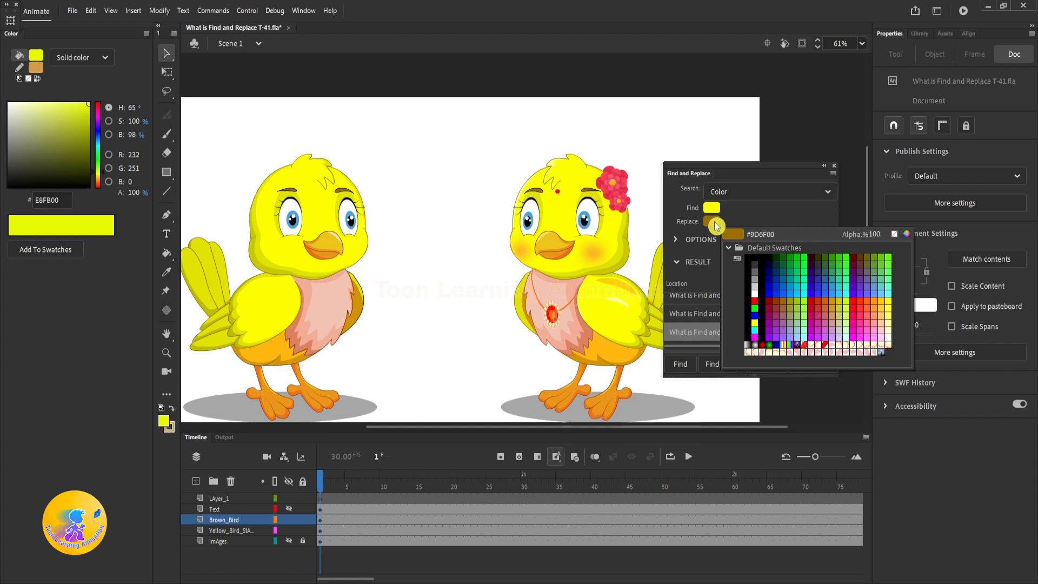
pyautogui.click(757, 302)
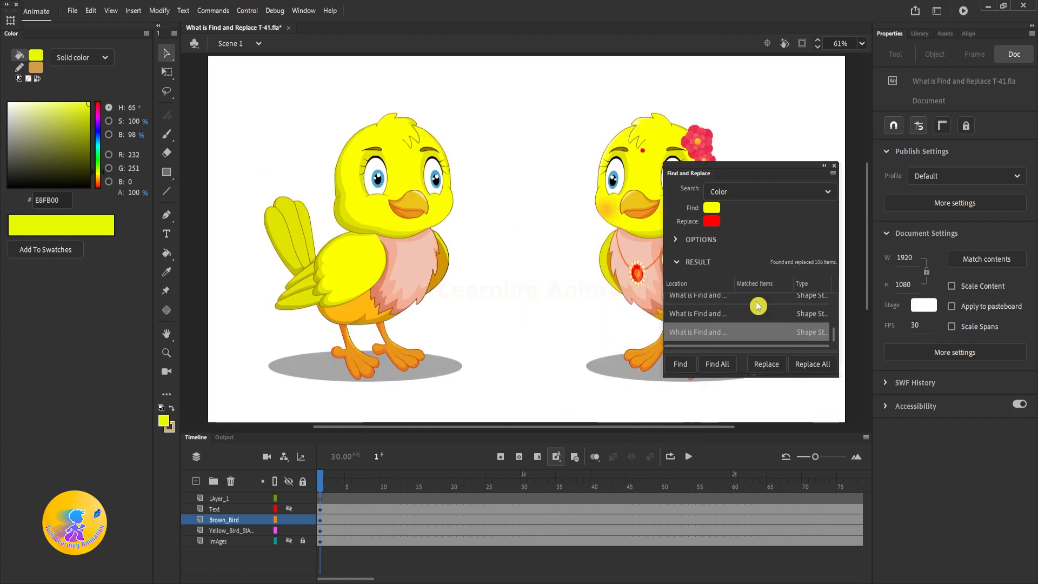
pyautogui.click(815, 364)
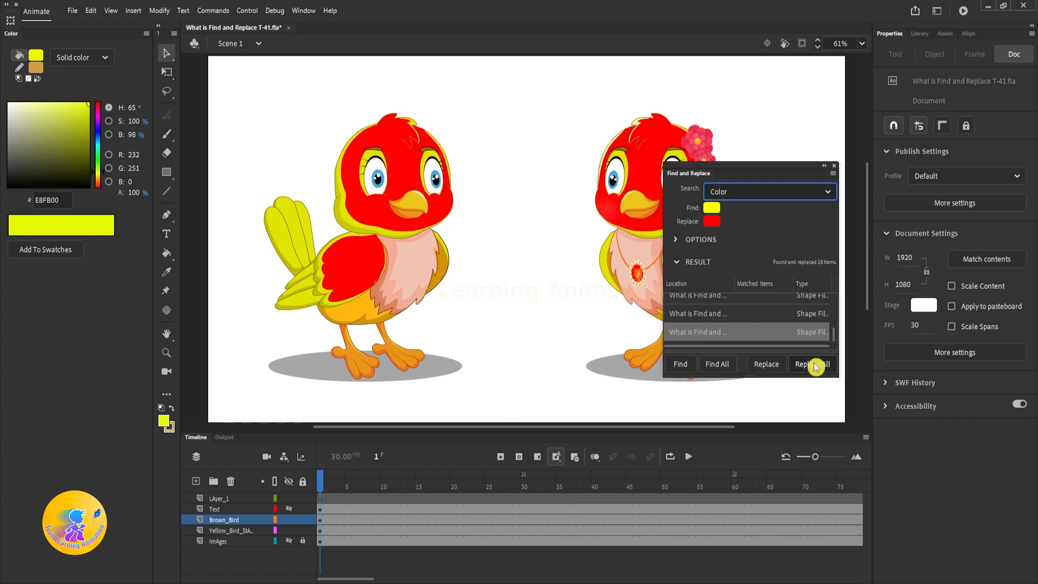
pyautogui.moveTo(522, 218); pyautogui.dragTo(453, 247)
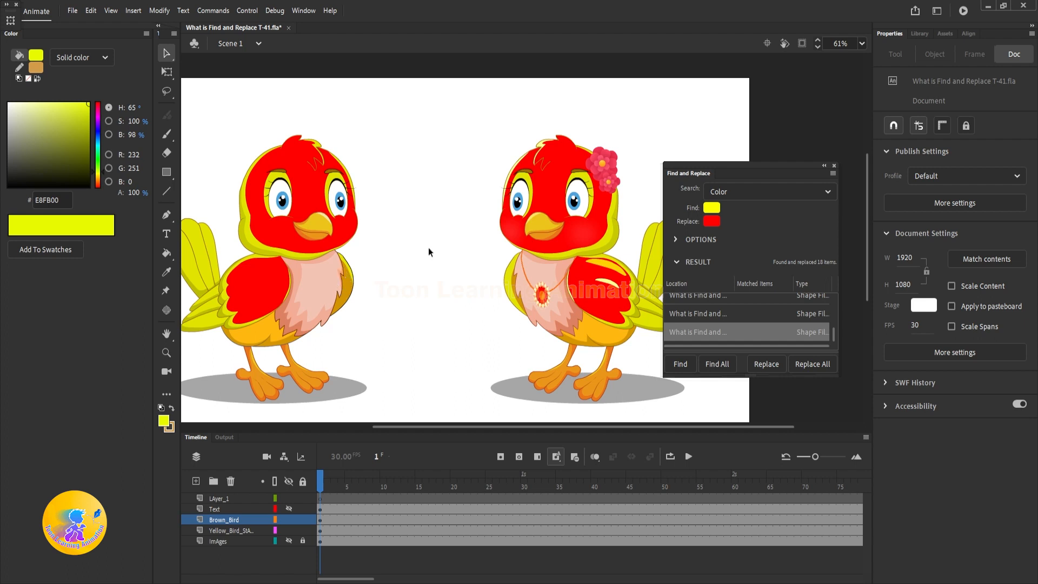
pyautogui.hotkey('ctrl', 'z')
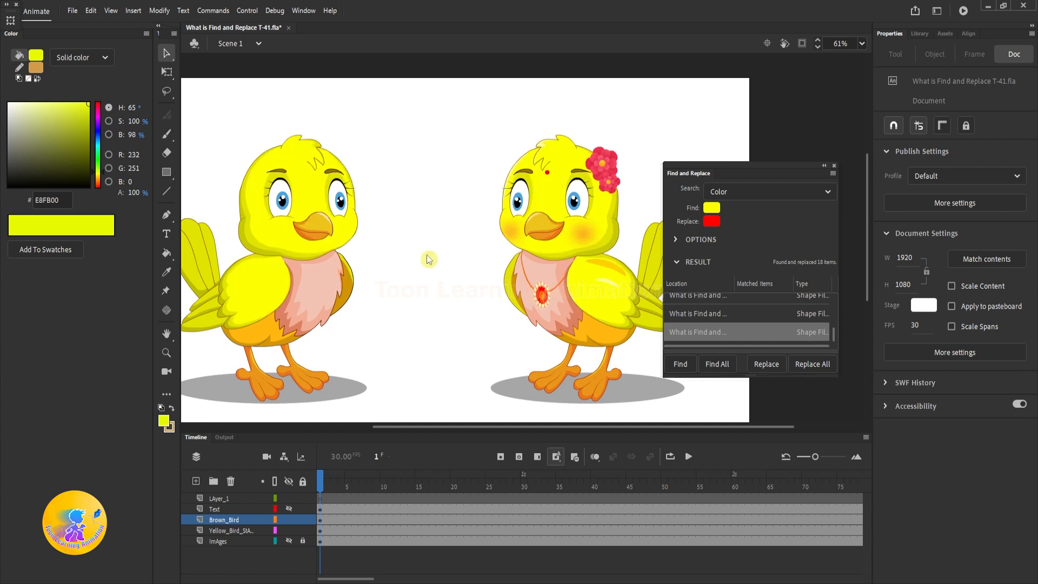
# Set the Find and Replace search type to Symbol, and hide and lock every layer except Layer_1.
pyautogui.click(749, 198)
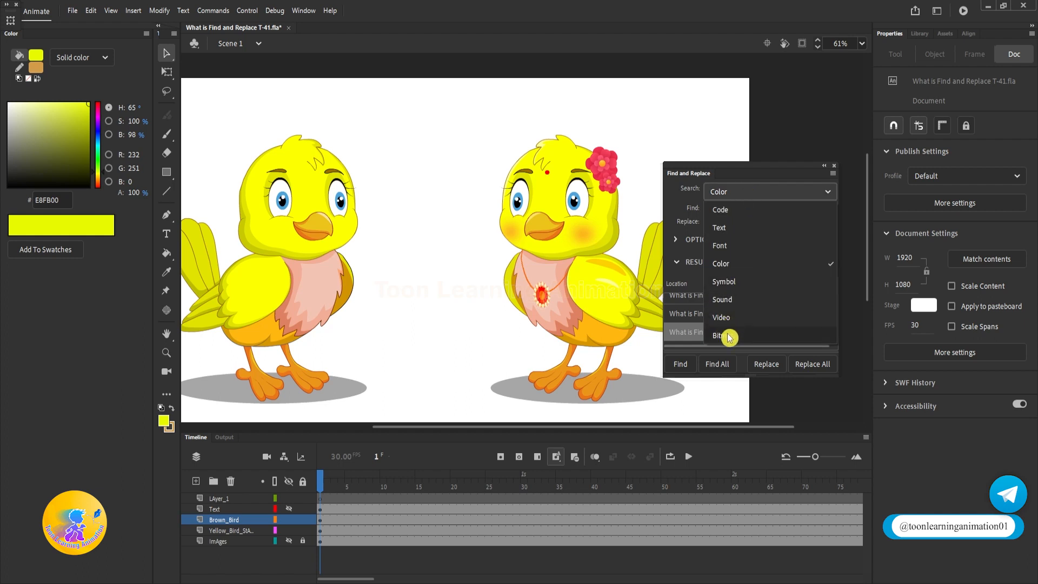
pyautogui.click(738, 286)
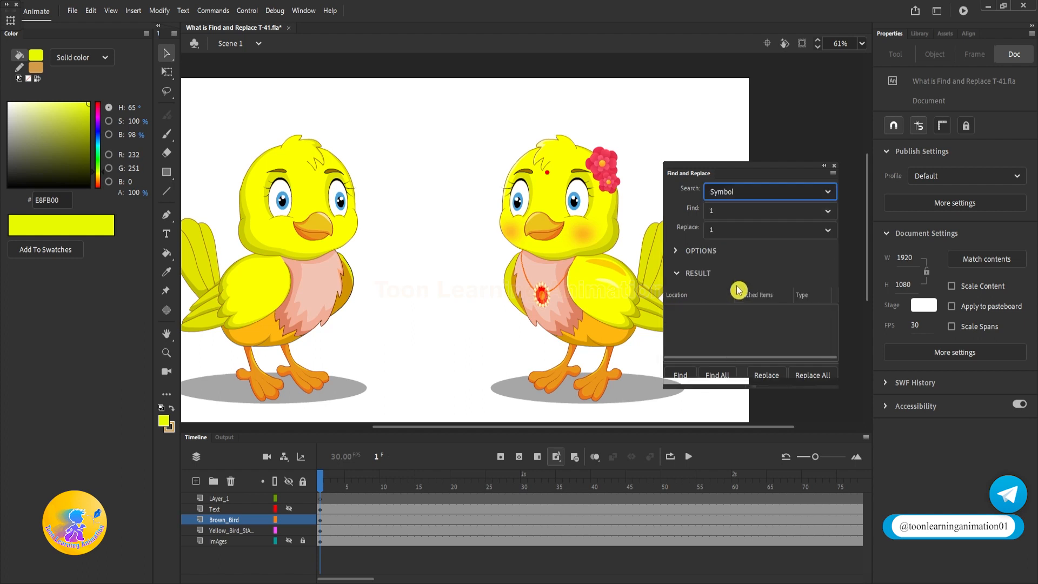
pyautogui.scroll(-2, 434, 218)
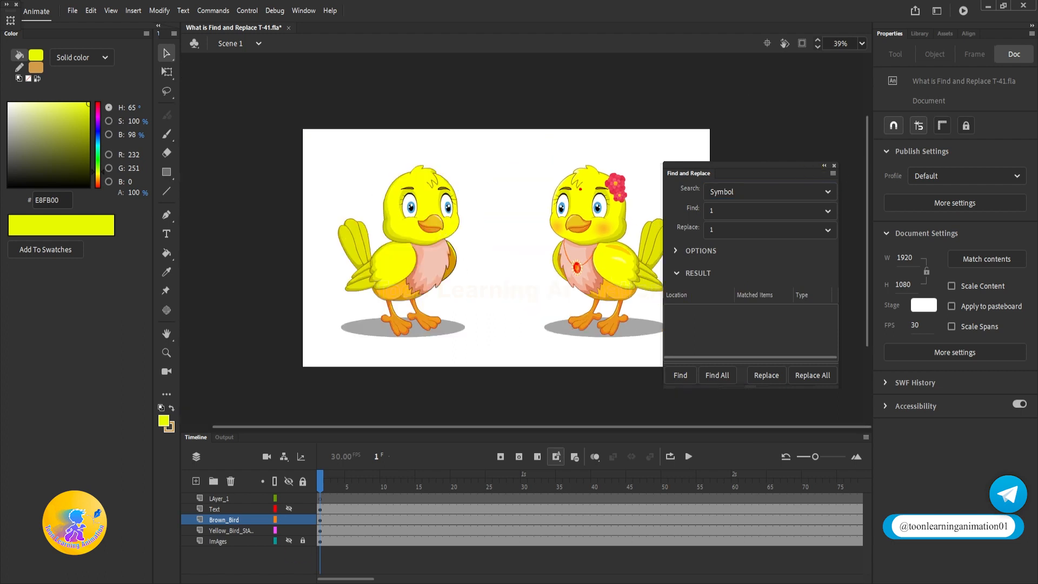
pyautogui.moveTo(303, 509); pyautogui.dragTo(291, 531)
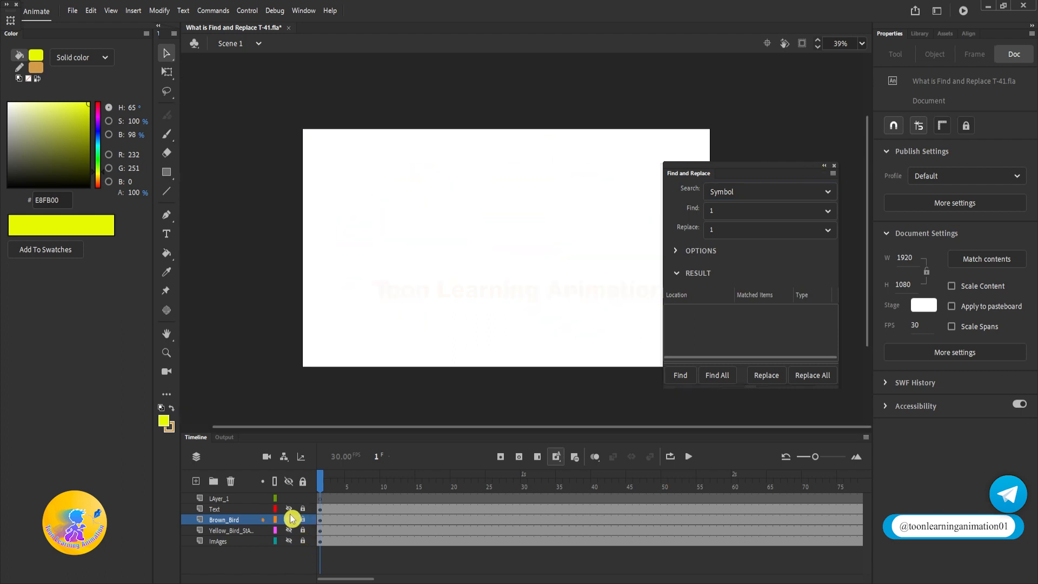
# Draw a yellow rectangle about 486 by 285 px on Layer_1, in the upper-left part of the stage.
pyautogui.click(219, 498)
pyautogui.press('r')
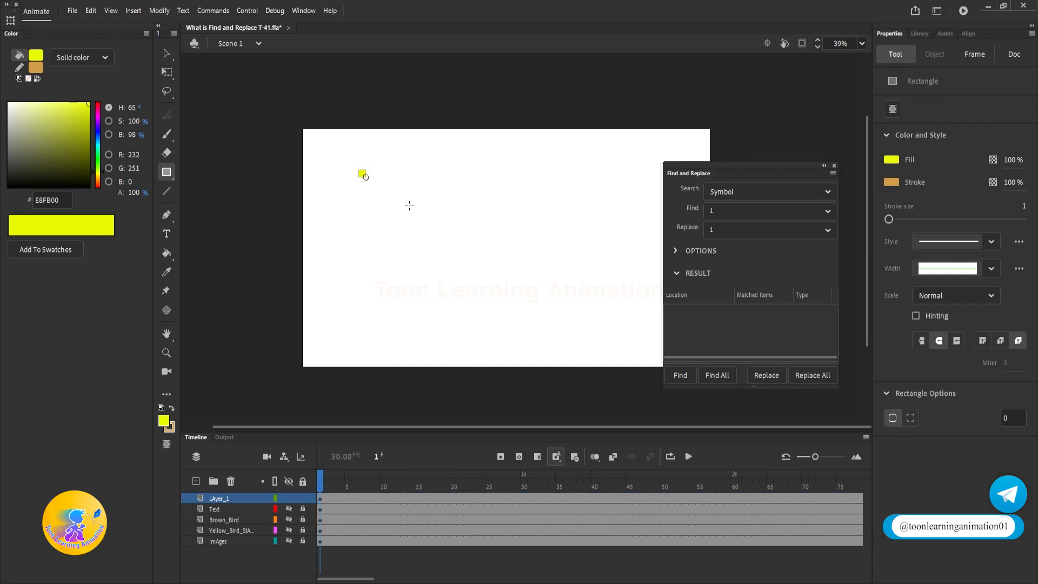
pyautogui.moveTo(359, 170)
pyautogui.mouseDown()
pyautogui.moveTo(506, 240)
pyautogui.moveTo(462, 233)
pyautogui.mouseUp()
pyautogui.press('v')
# Convert the rectangle, including its fill and stroke, to a Movie Clip symbol named Box.
pyautogui.doubleClick(429, 215)
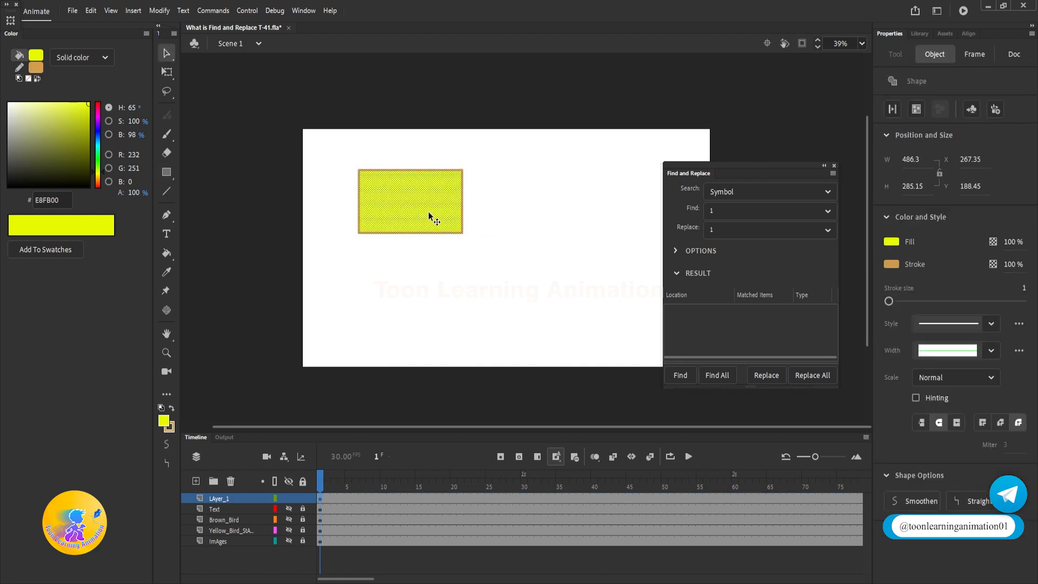
pyautogui.press('F8')
pyautogui.write('Bo')
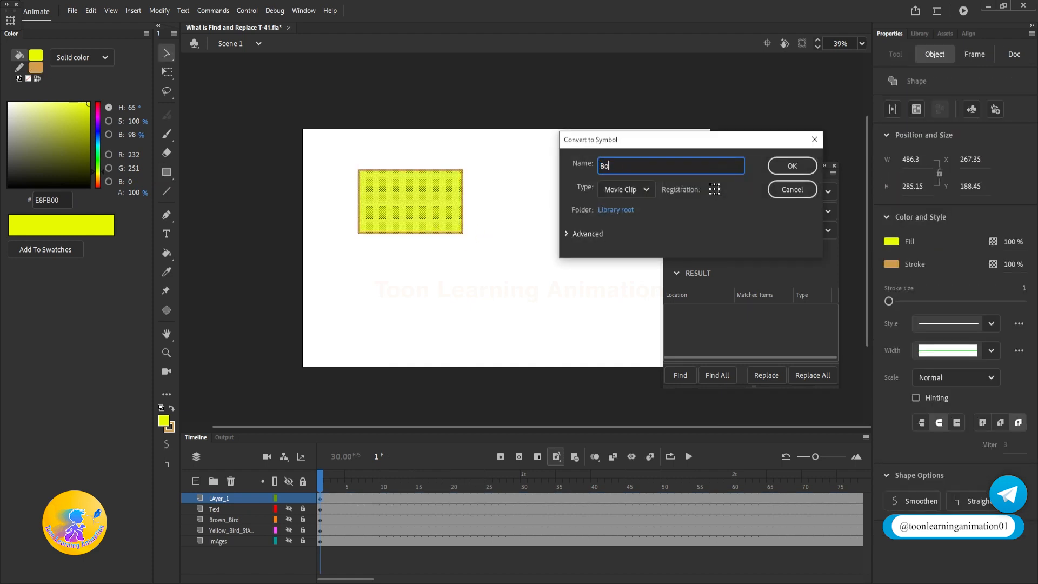
pyautogui.write('x')
pyautogui.press('Return')
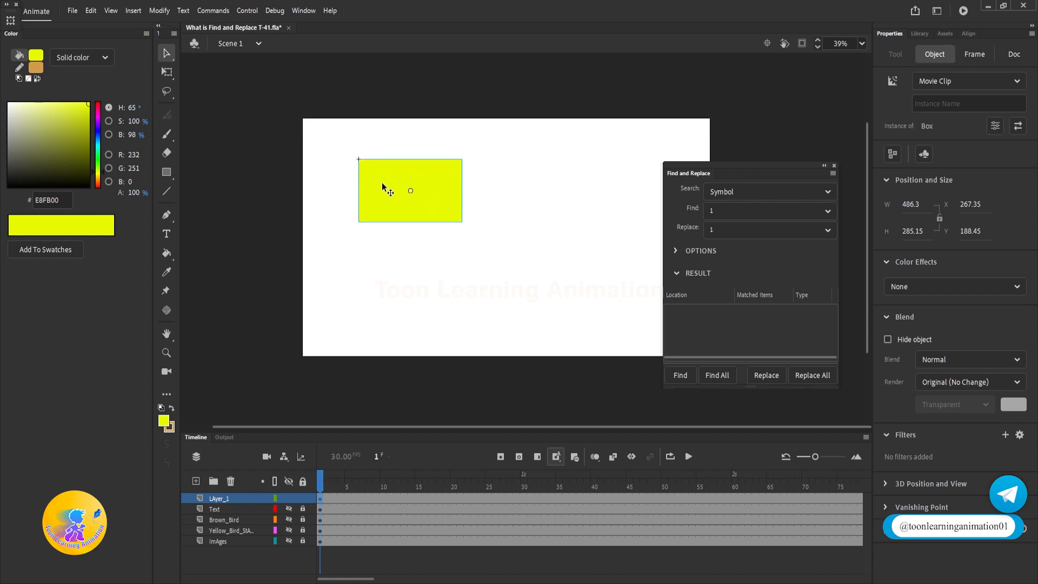
# Draw a yellow circle about 354 px in diameter to the right of the rectangle with the Oval tool.
pyautogui.click(180, 173)
pyautogui.click(216, 223)
pyautogui.moveTo(550, 161); pyautogui.dragTo(625, 240)
# Convert the circle to a Movie Clip symbol named Circle.
pyautogui.press('v')
pyautogui.click(605, 214)
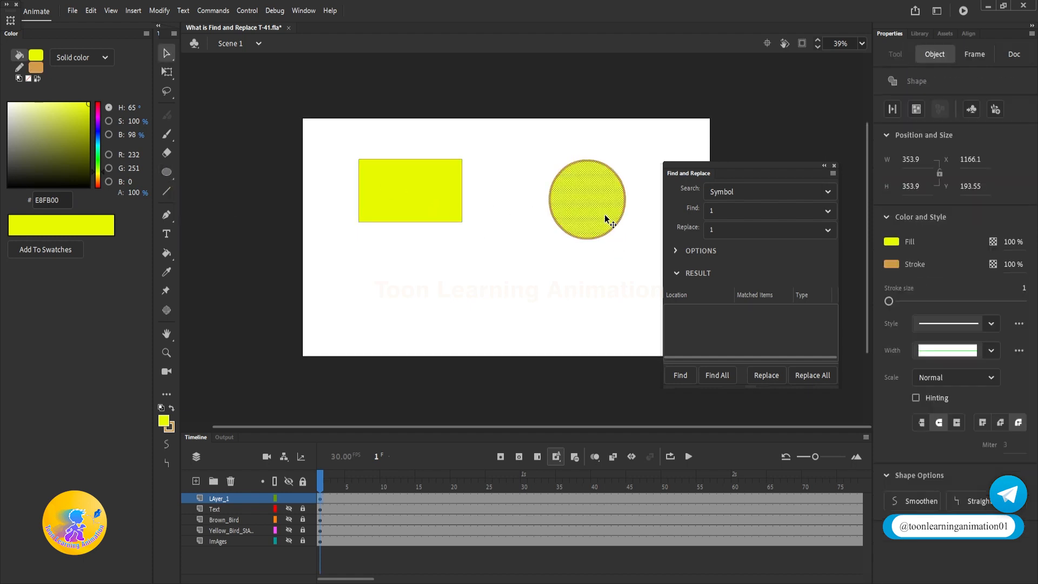
pyautogui.press('F8')
pyautogui.write('C')
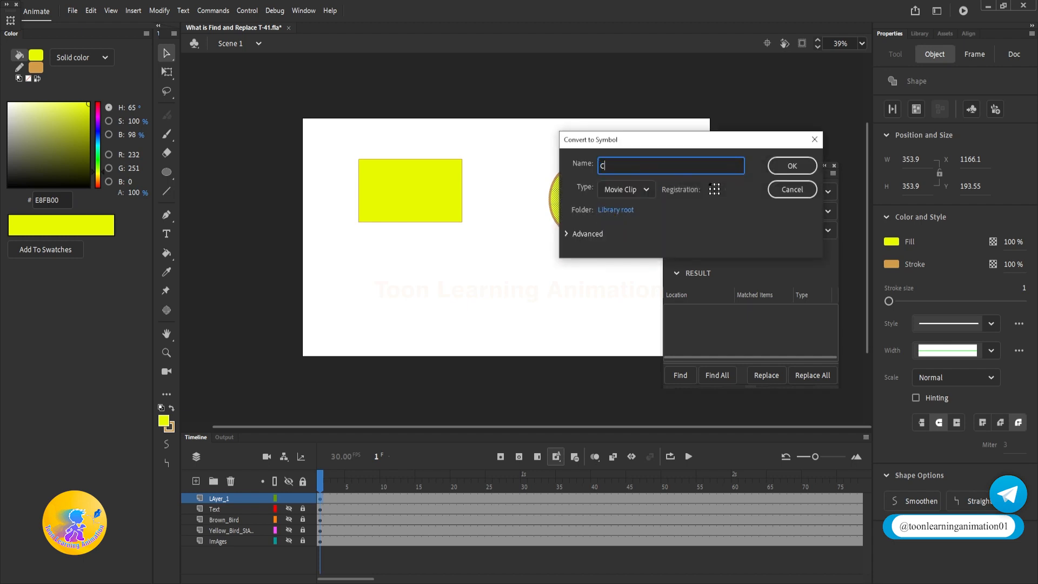
pyautogui.write('ircle')
pyautogui.press('Return')
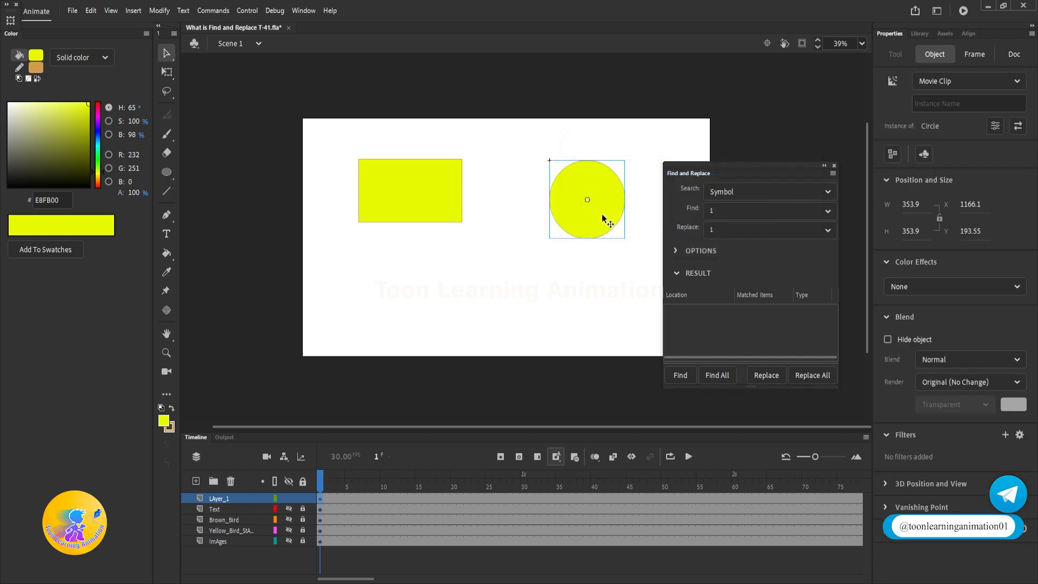
# Move the Box instance straight down to a Y position of about 262.
pyautogui.click(333, 180)
pyautogui.click(369, 187)
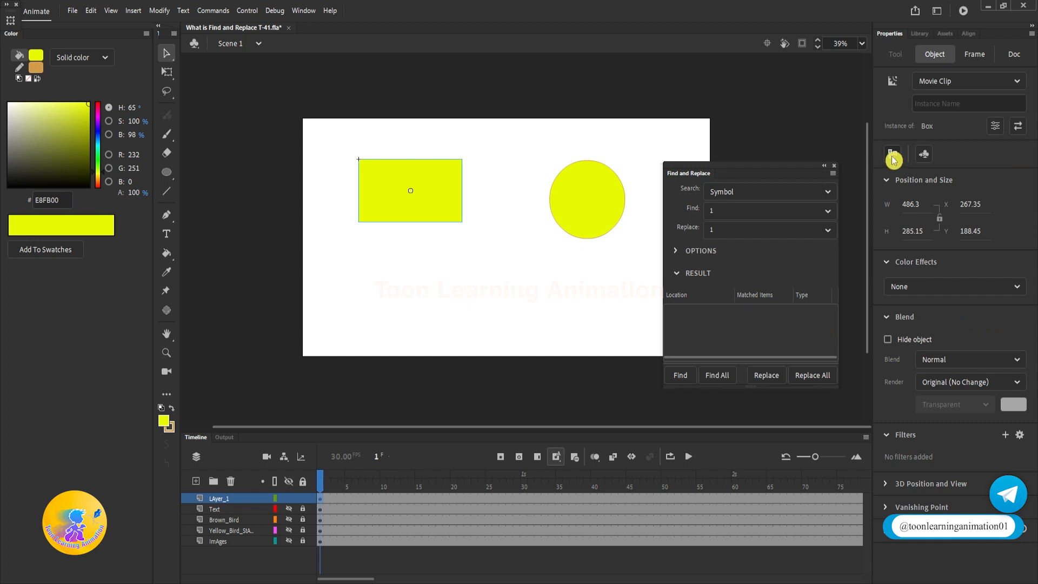
pyautogui.click(587, 200)
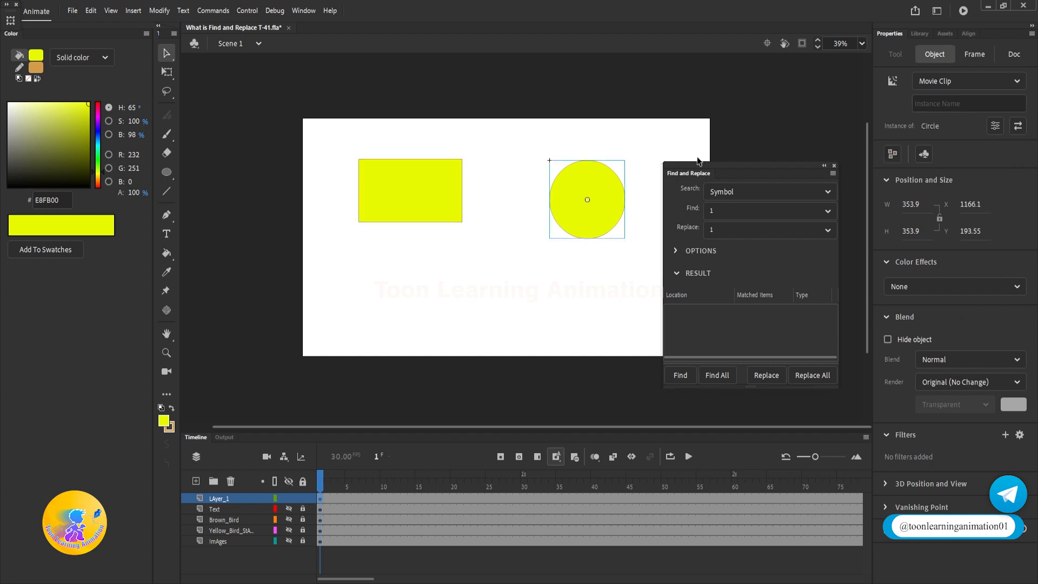
pyautogui.keyDown('ctrl'); pyautogui.scroll(2, 553, 226); pyautogui.keyUp('ctrl')
pyautogui.scroll(-2, 505, 248)
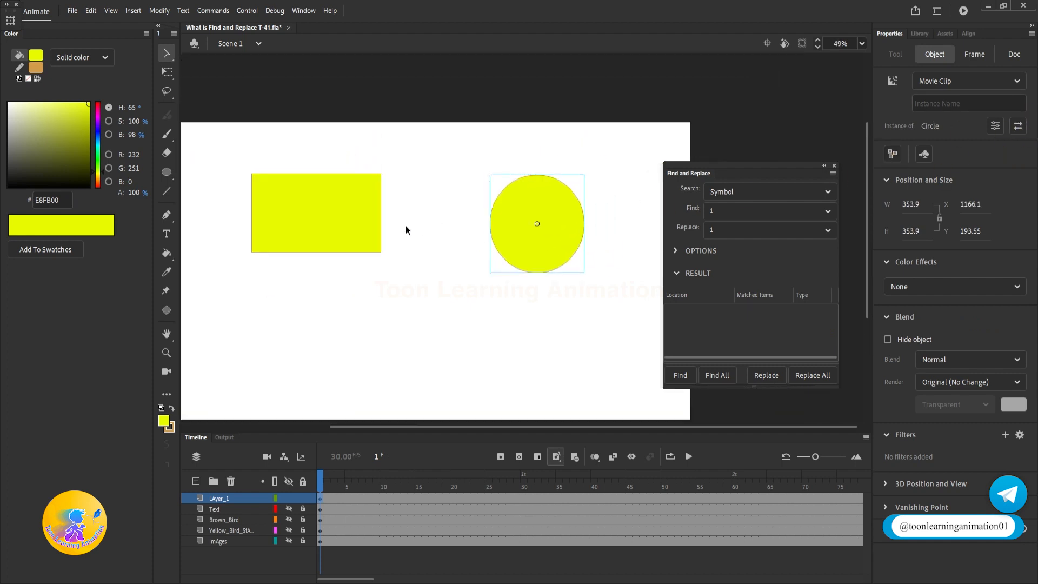
pyautogui.moveTo(359, 225); pyautogui.dragTo(359, 245)
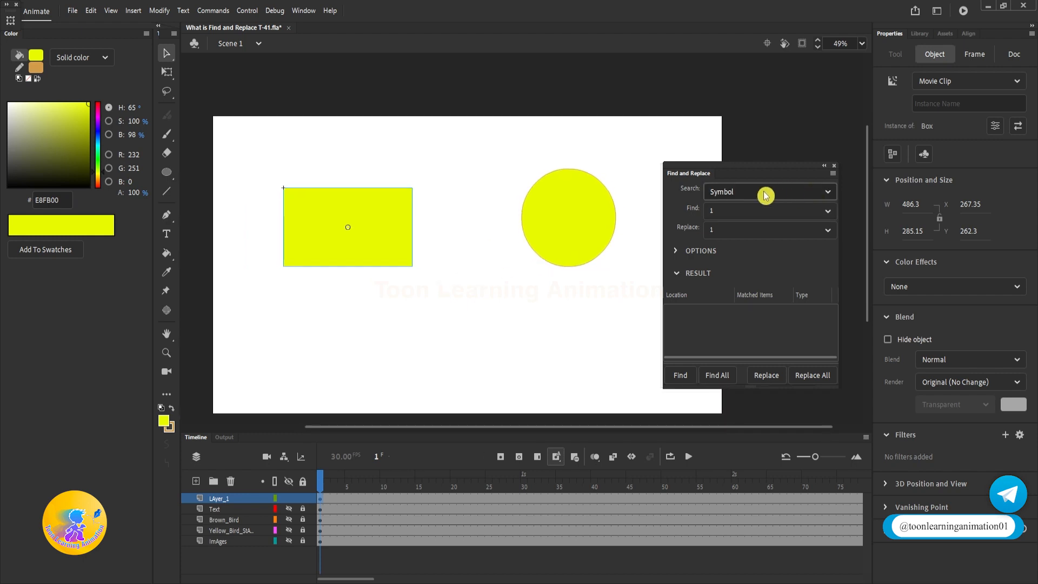
# Select the circle and the rectangle in turn to compare their symbol names, and clear the selection.
pyautogui.click(555, 222)
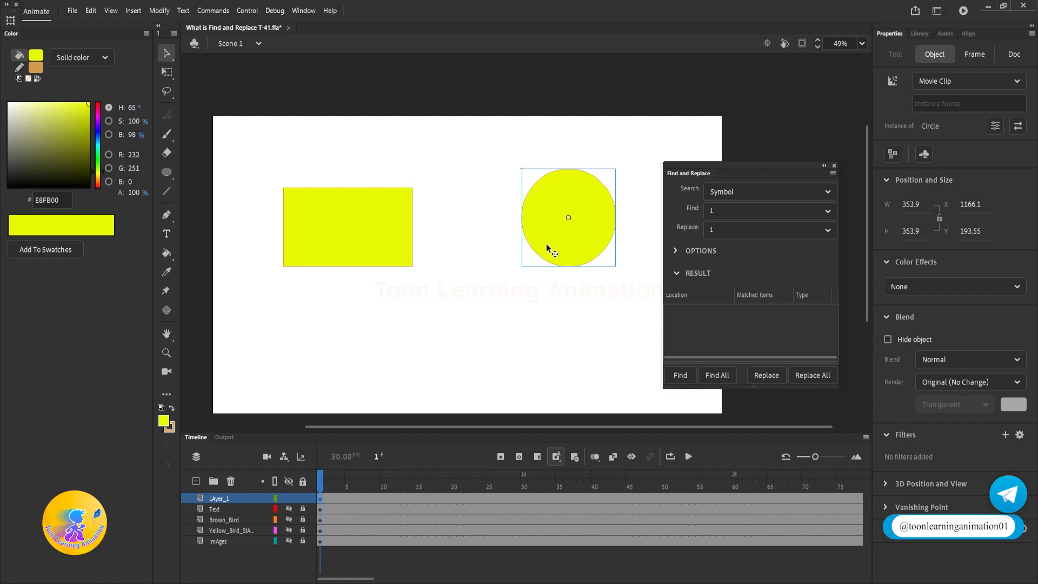
pyautogui.click(359, 222)
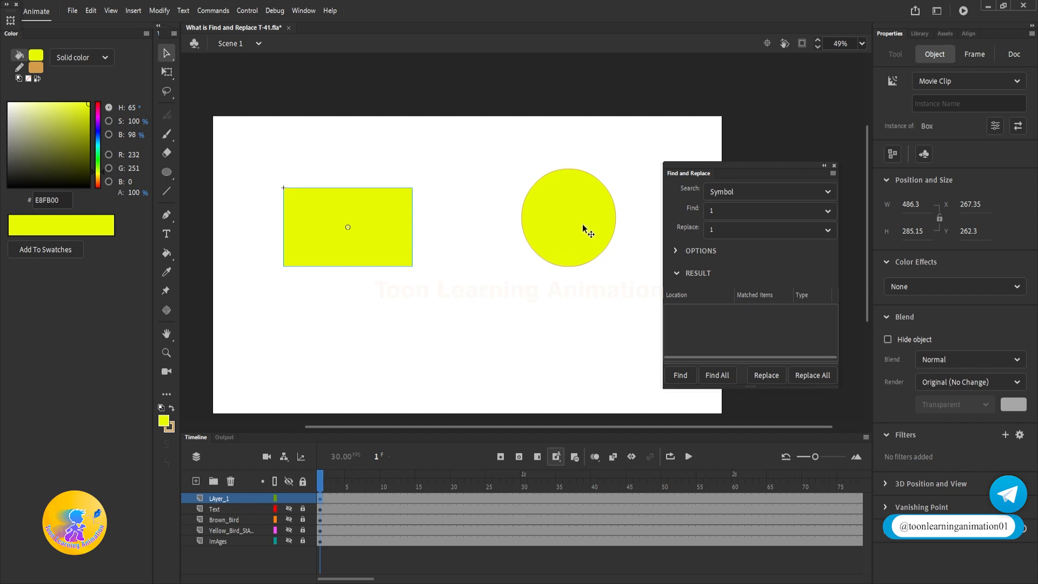
pyautogui.click(583, 223)
pyautogui.click(380, 215)
pyautogui.click(546, 323)
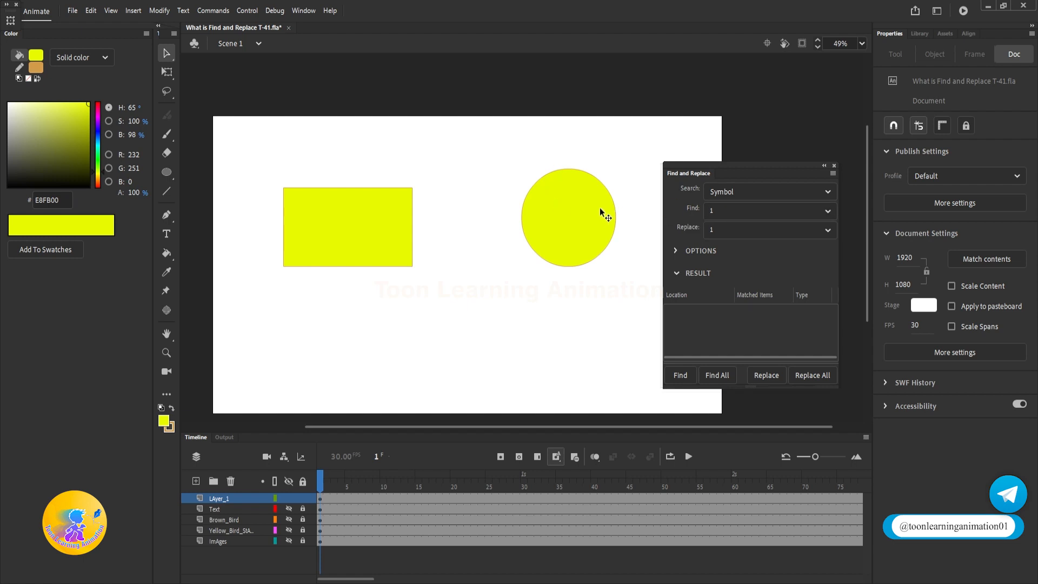
# Choose Circle as the symbol to find in Find and Replace.
pyautogui.click(827, 228)
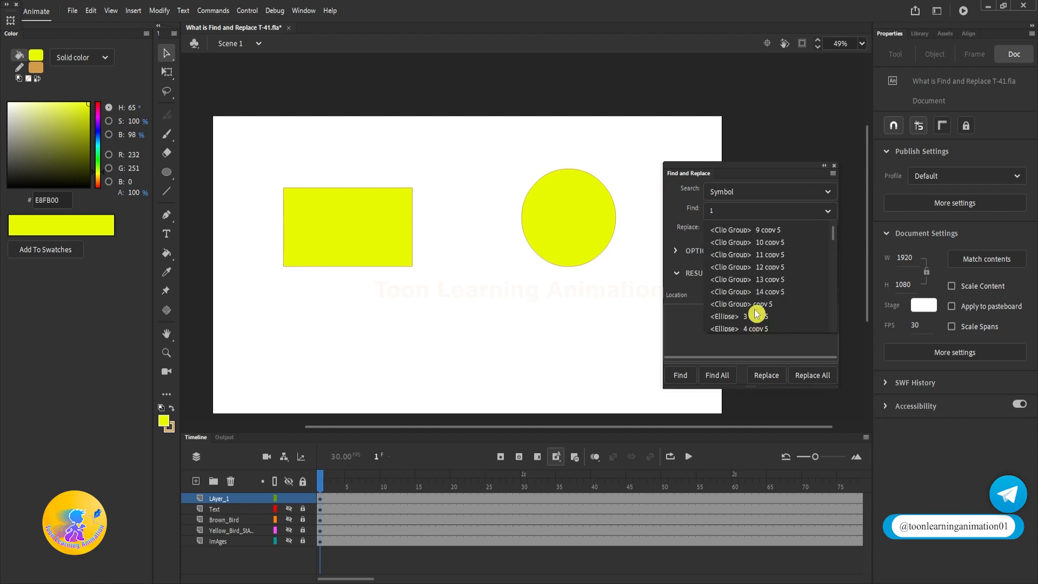
pyautogui.scroll(-10, 757, 301)
pyautogui.scroll(-10, 768, 300)
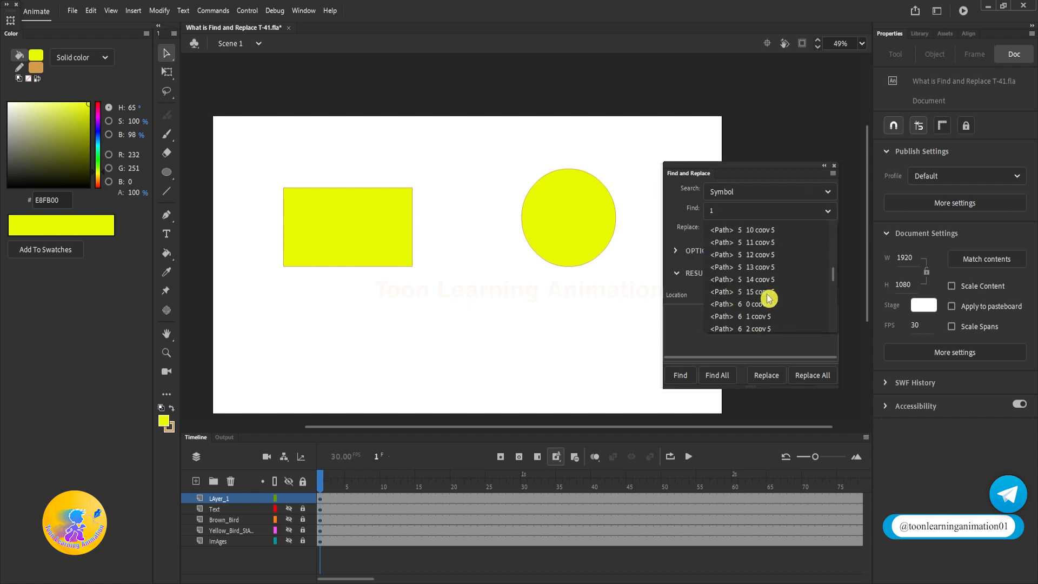
pyautogui.scroll(10, 770, 306)
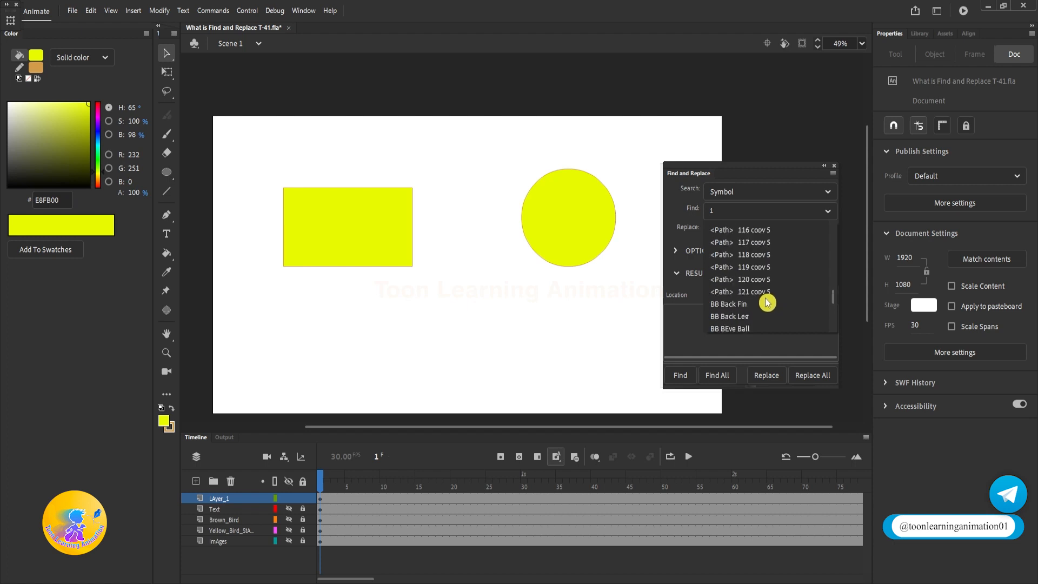
pyautogui.scroll(5, 768, 303)
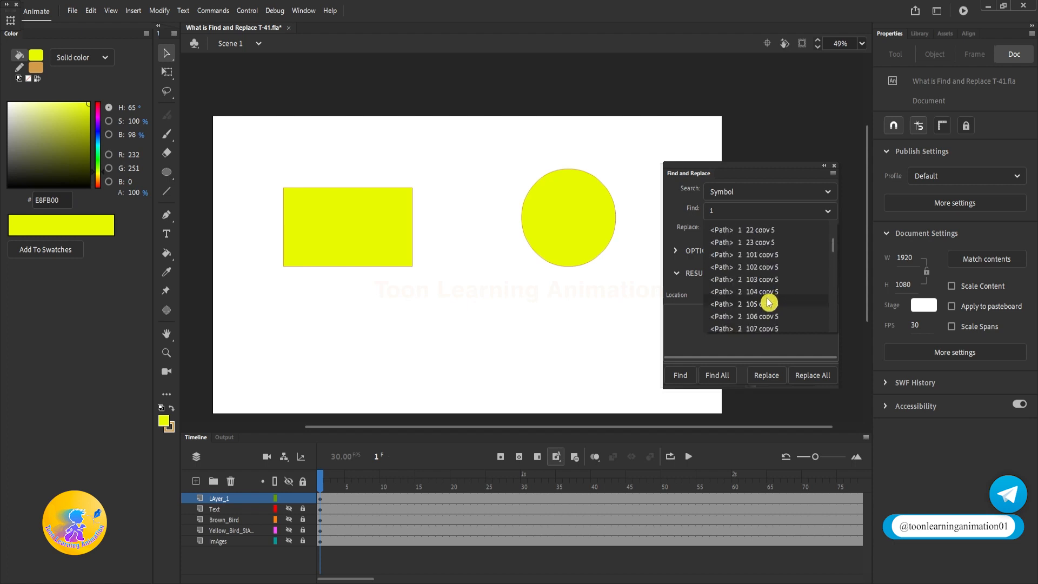
pyautogui.scroll(-8, 771, 295)
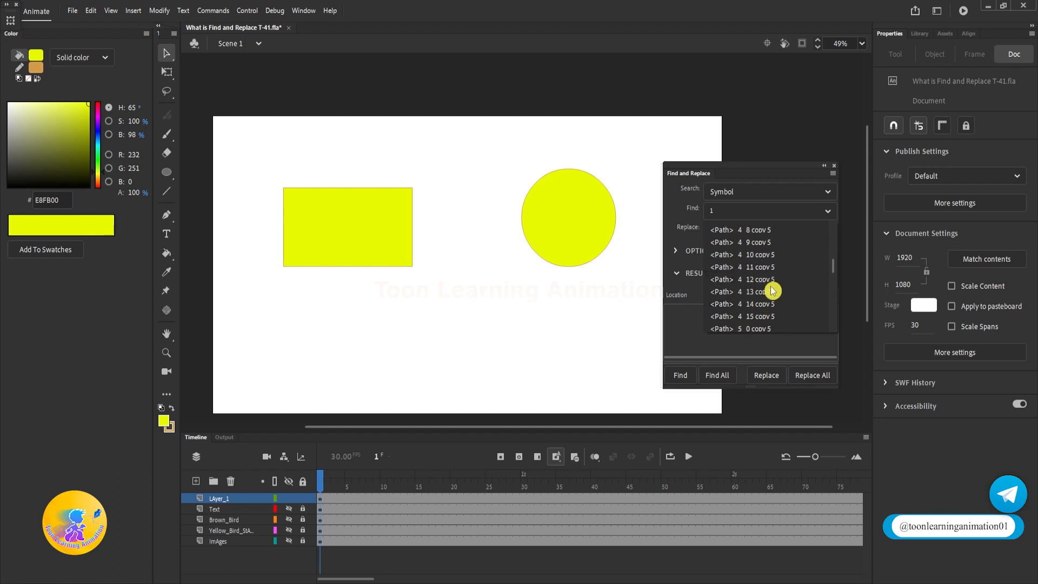
pyautogui.scroll(-1, 773, 286)
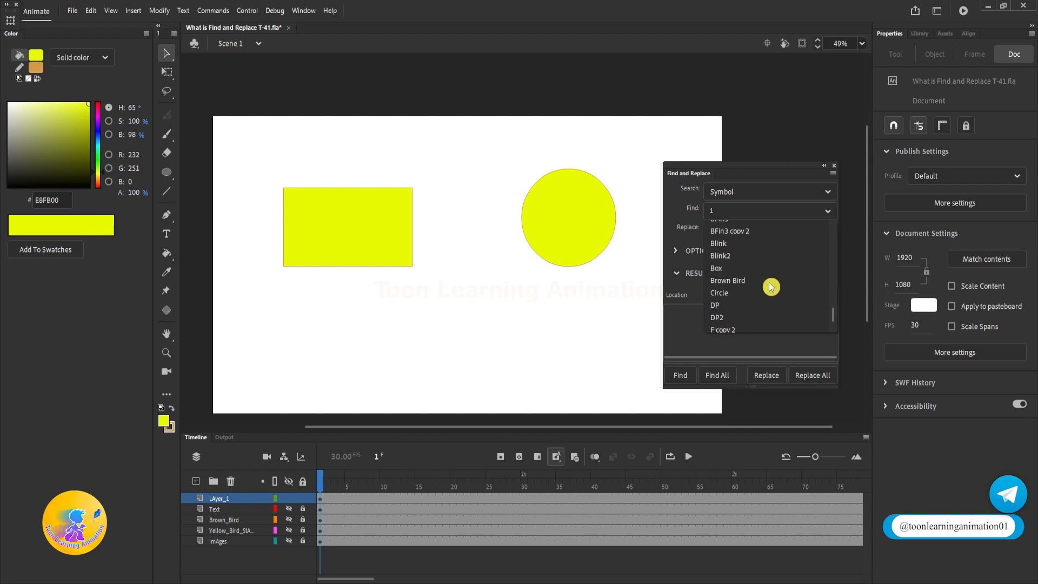
pyautogui.click(731, 295)
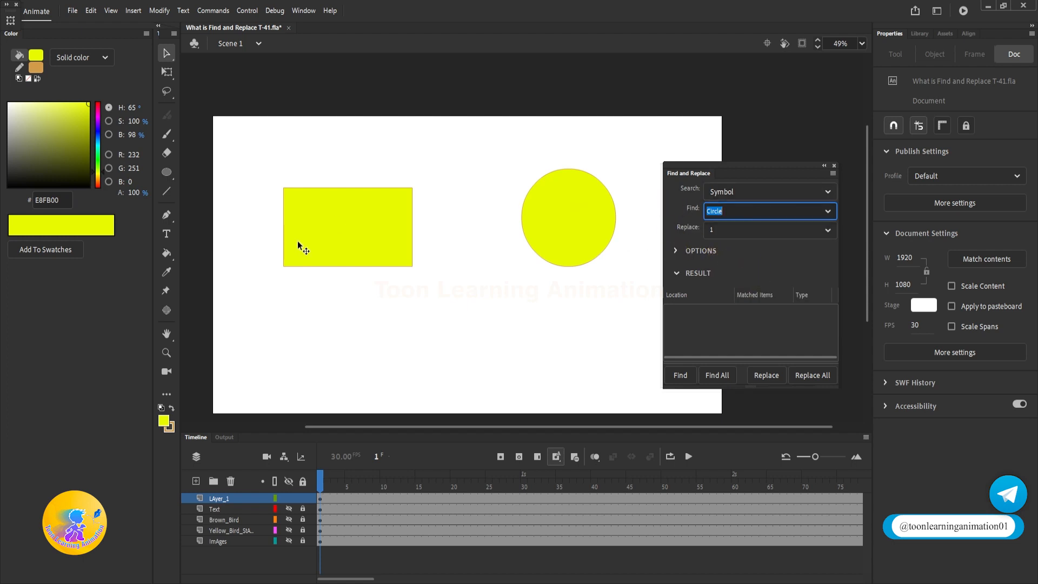
# Set the replacement symbol in Find and Replace to Box.
pyautogui.click(827, 230)
pyautogui.scroll(-10, 782, 295)
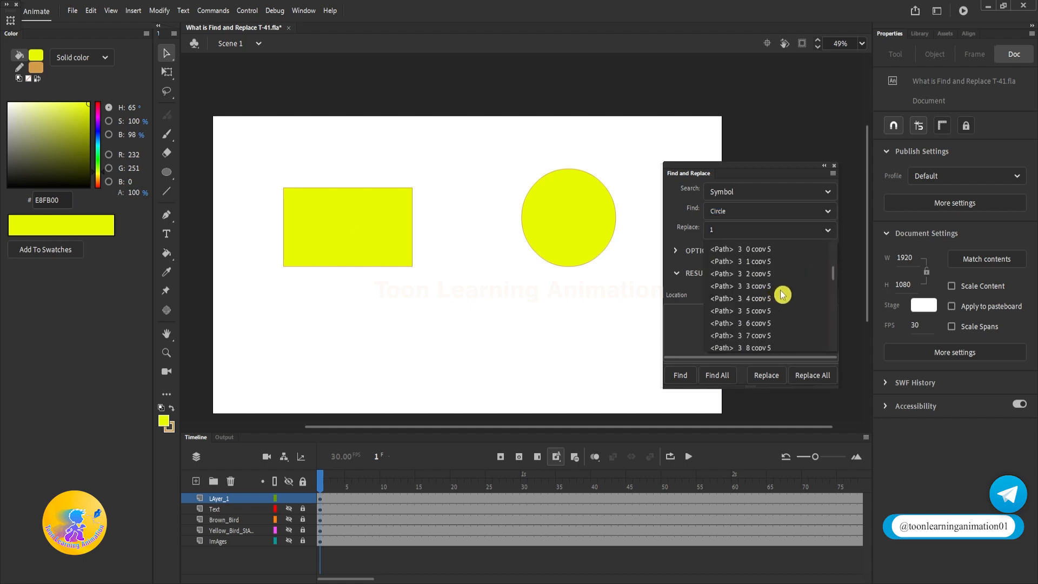
pyautogui.scroll(-15, 782, 294)
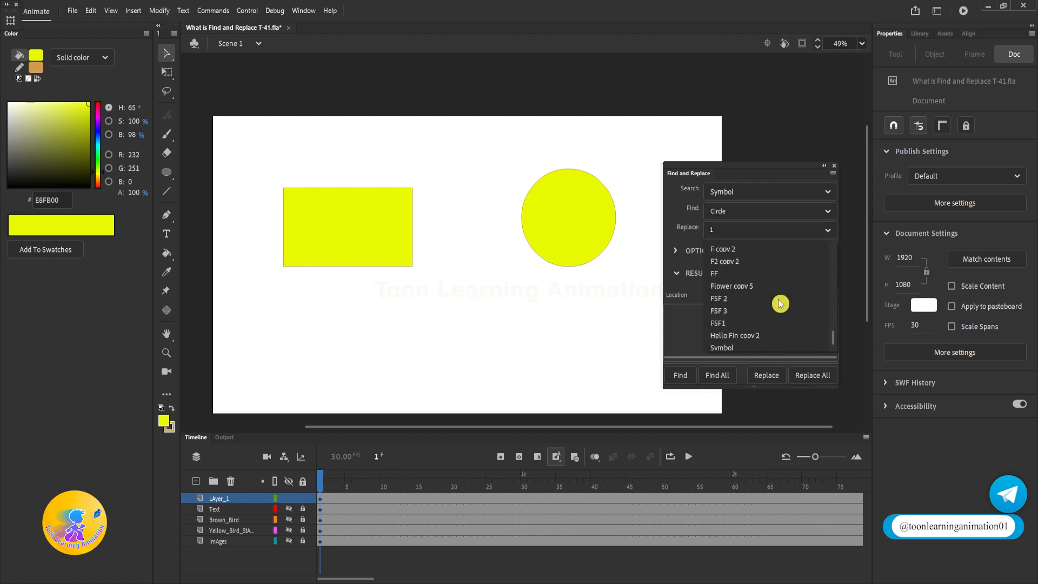
pyautogui.scroll(-2, 780, 303)
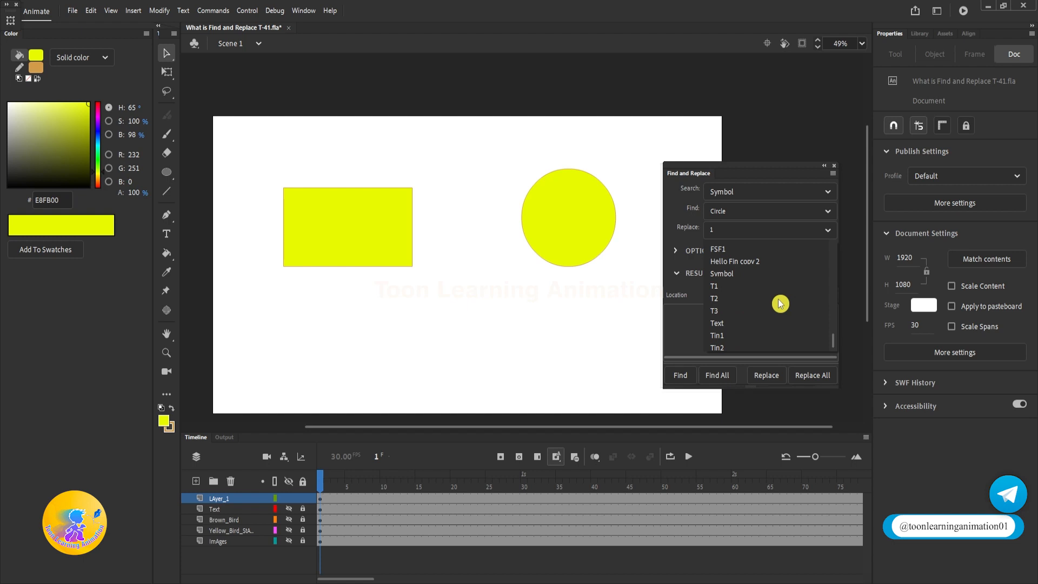
pyautogui.click(682, 238)
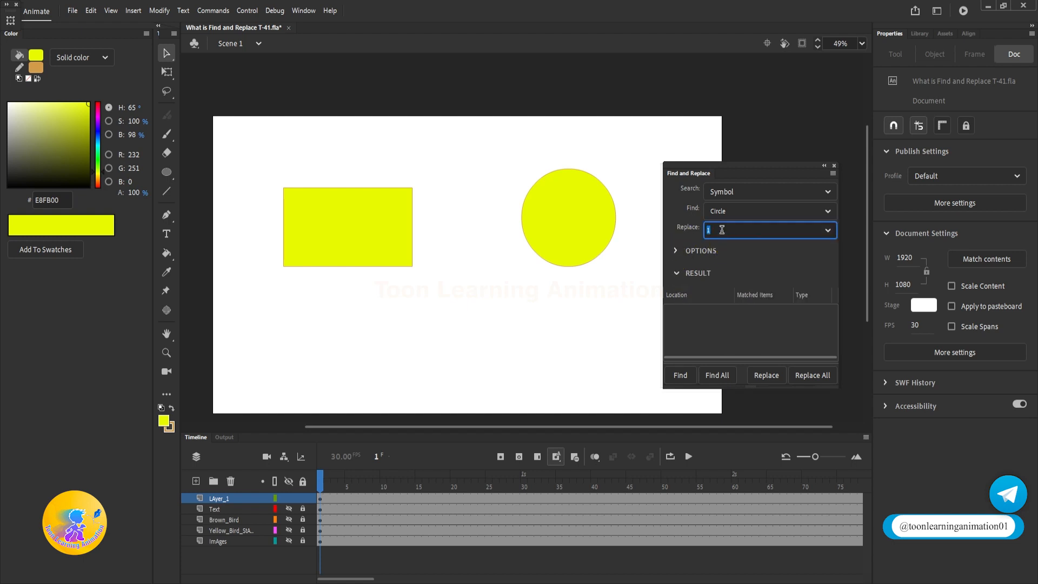
pyautogui.write('Box')
# Replace all Circle symbols with Box, and move the replaced instance to about X 1131, Y 297.
pyautogui.click(750, 209)
pyautogui.doubleClick(749, 210)
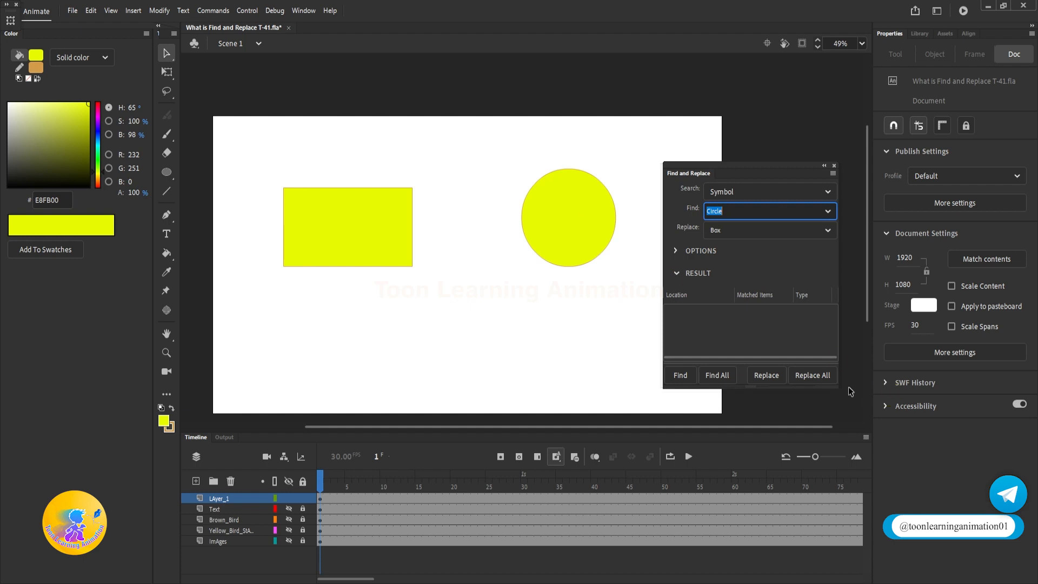
pyautogui.click(828, 377)
pyautogui.click(683, 291)
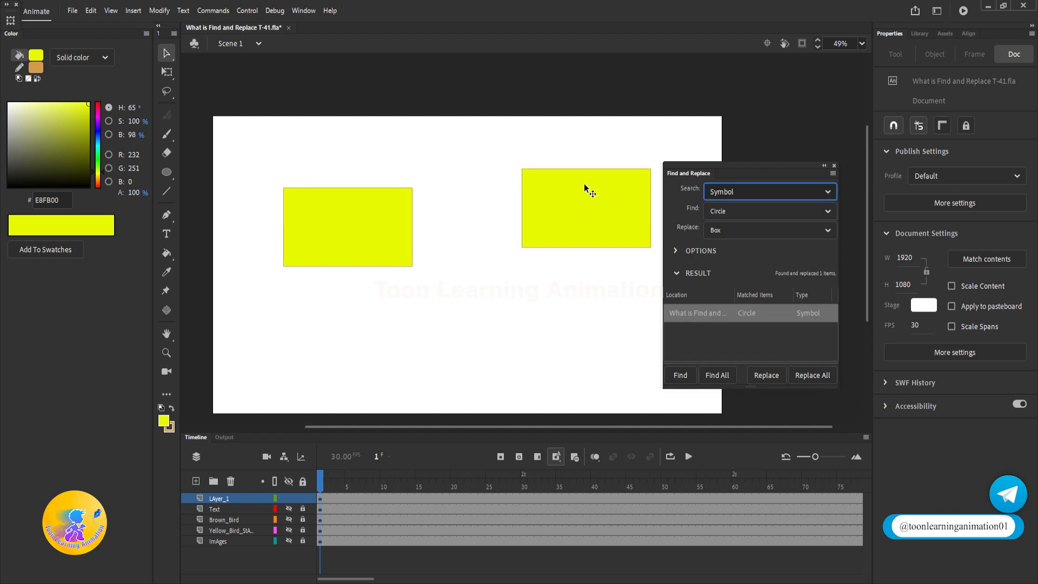
pyautogui.moveTo(584, 183); pyautogui.dragTo(575, 219)
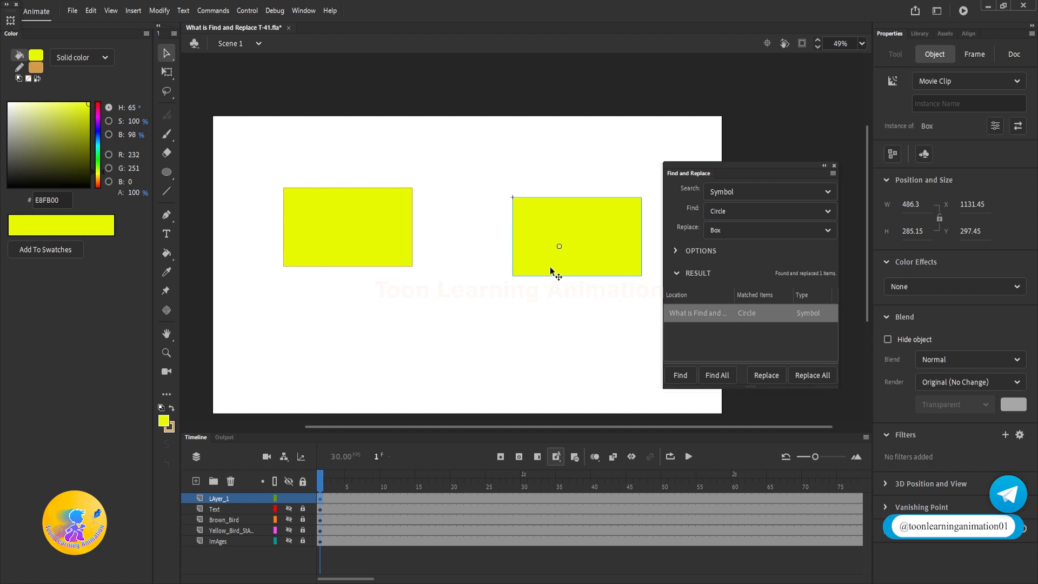
# Draw a new yellow circle about 336 px in diameter across the upper edge of the stage, between the two rectangles.
pyautogui.scroll(3, 550, 267)
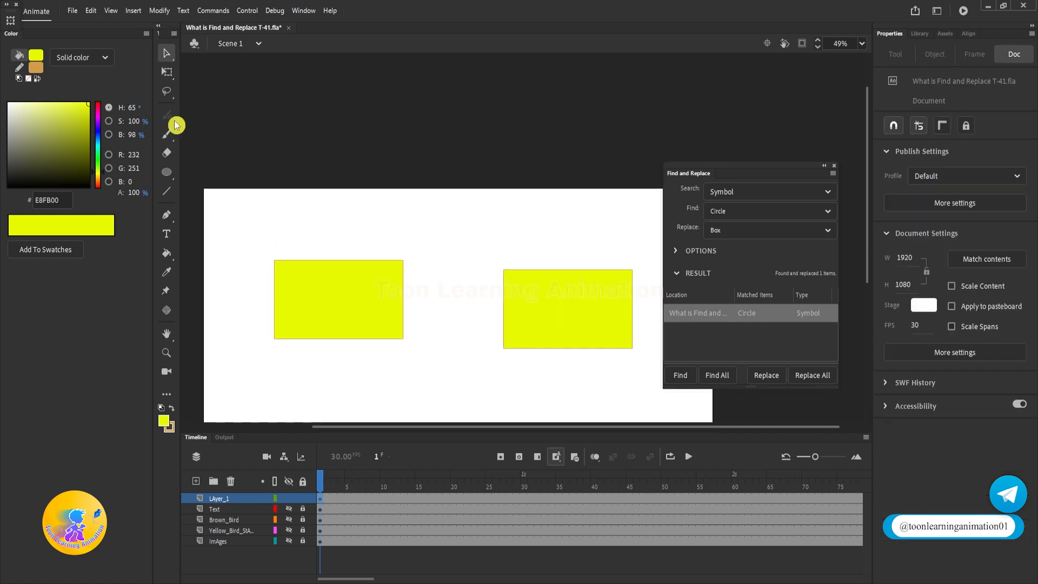
pyautogui.press('o')
pyautogui.moveTo(389, 156); pyautogui.dragTo(478, 234)
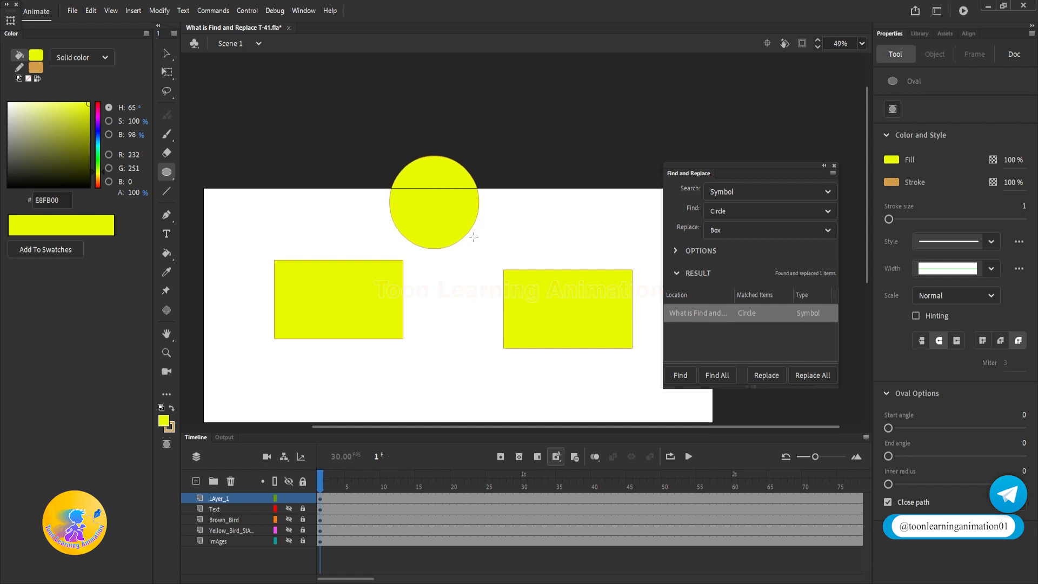
# Convert the new circle to a Movie Clip symbol named Circle-.
pyautogui.press('v')
pyautogui.click(455, 227)
pyautogui.press('F8')
pyautogui.write('Circle')
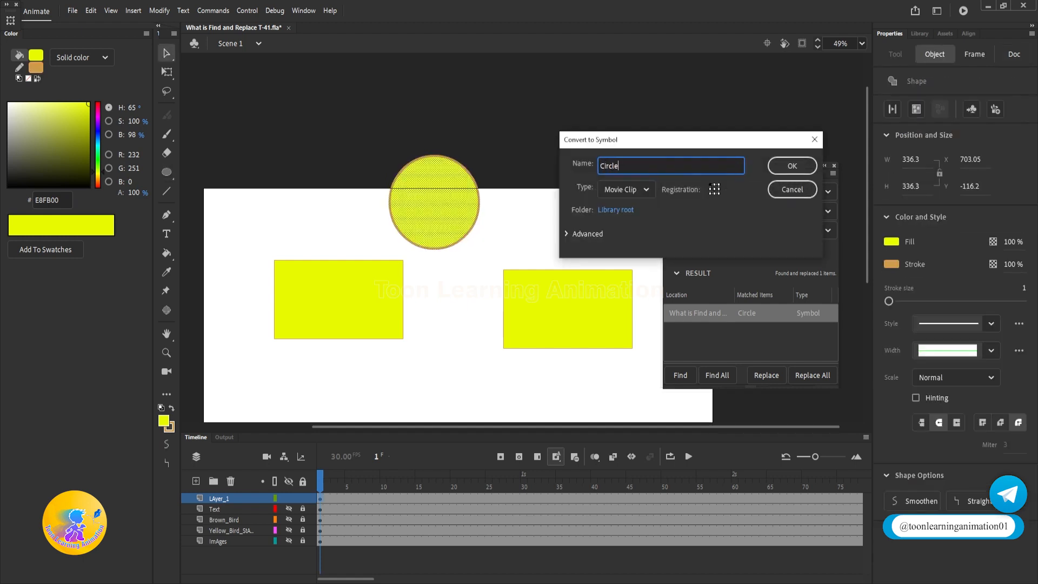
pyautogui.press('Return')
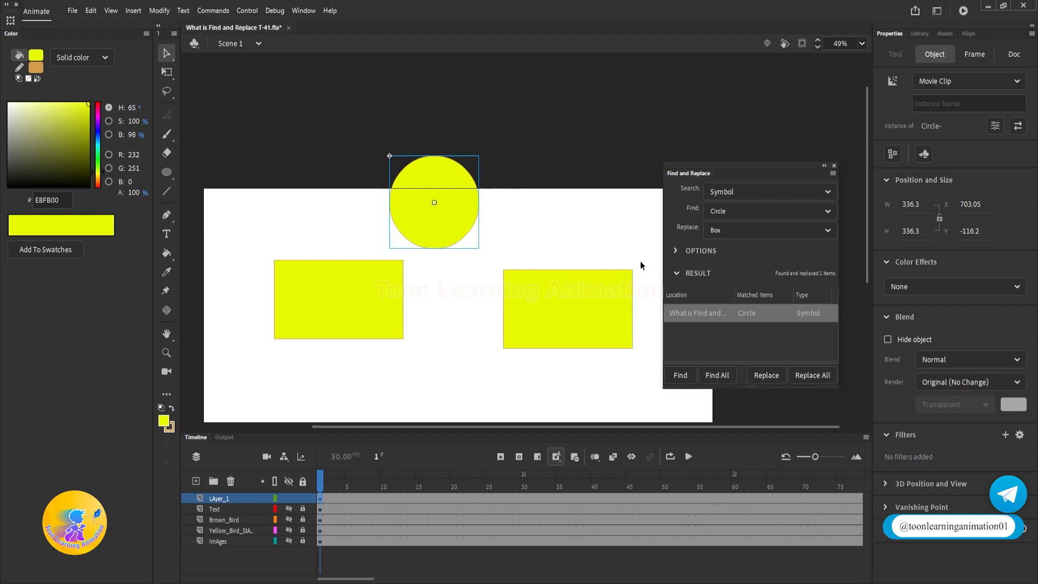
# Set Find and Replace to find the Box symbol and replace it with Circle.
pyautogui.click(586, 339)
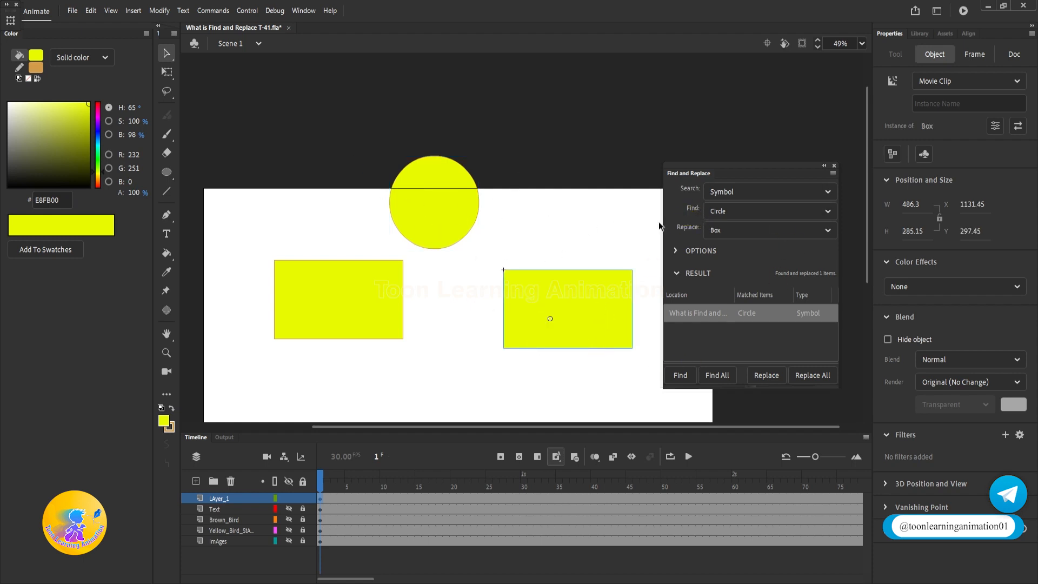
pyautogui.doubleClick(749, 210)
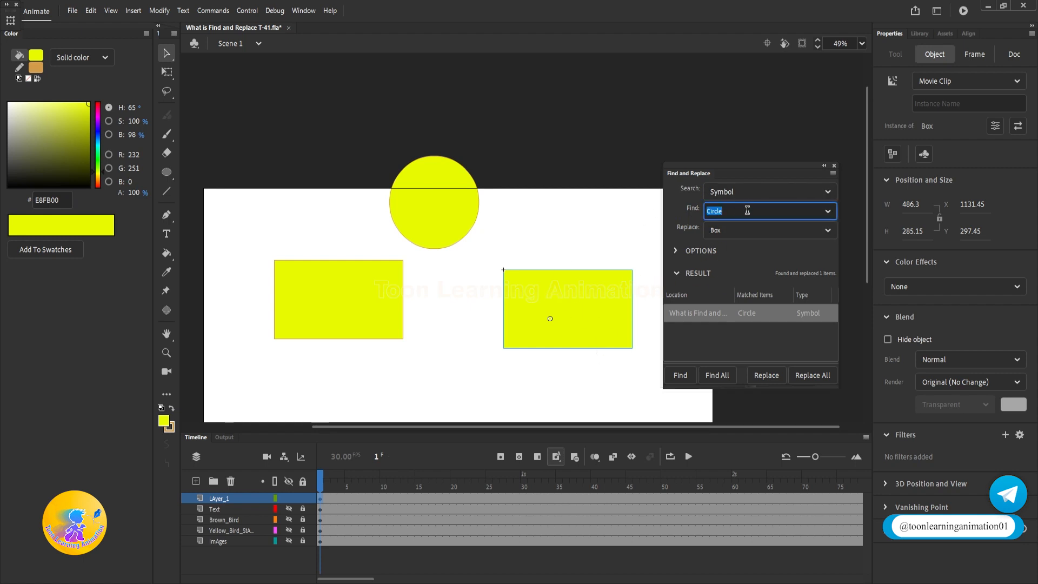
pyautogui.write('Box')
pyautogui.doubleClick(752, 229)
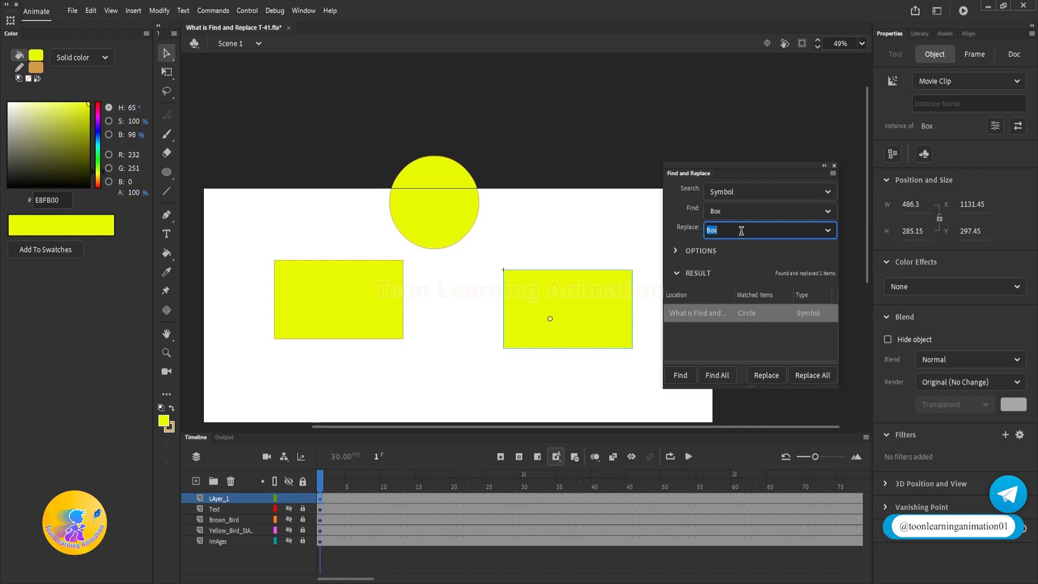
pyautogui.write('Circle')
pyautogui.click(746, 252)
# Copy the new circle's symbol name, set it as the replacement (Circle-), and replace all Box symbols.
pyautogui.click(436, 202)
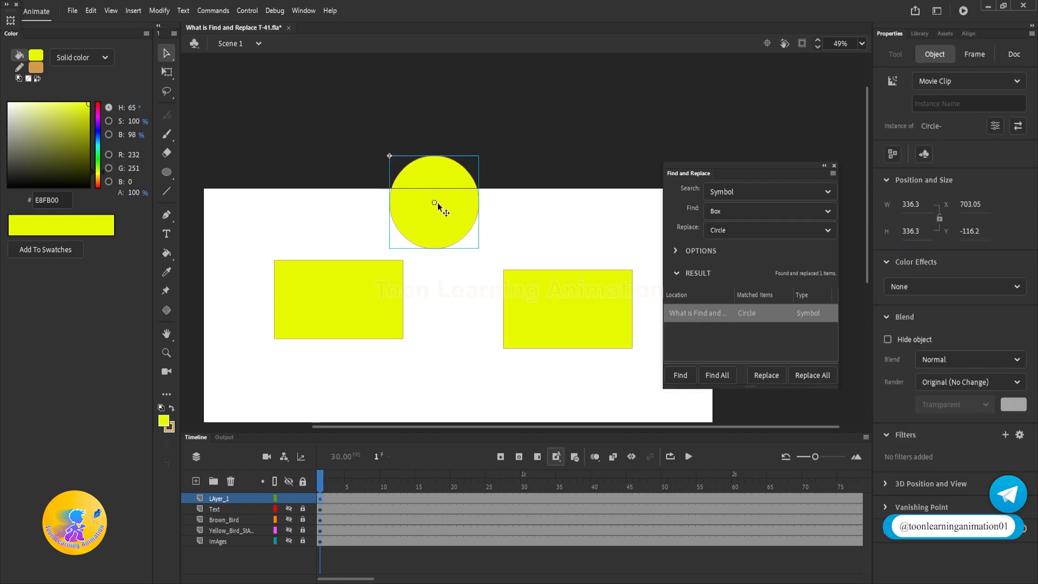
pyautogui.click(995, 126)
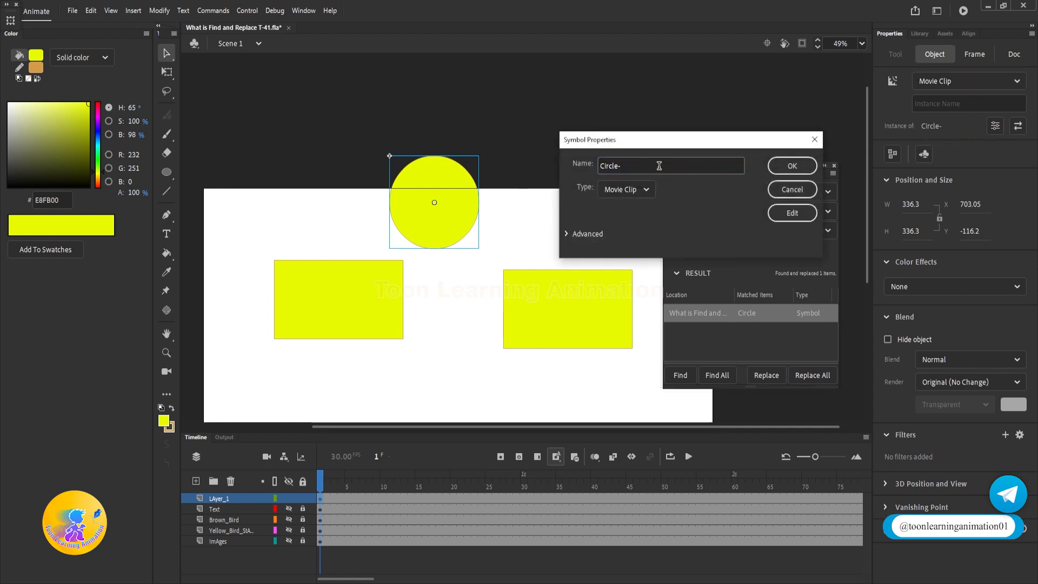
pyautogui.doubleClick(621, 165)
pyautogui.hotkey('ctrl', 'c')
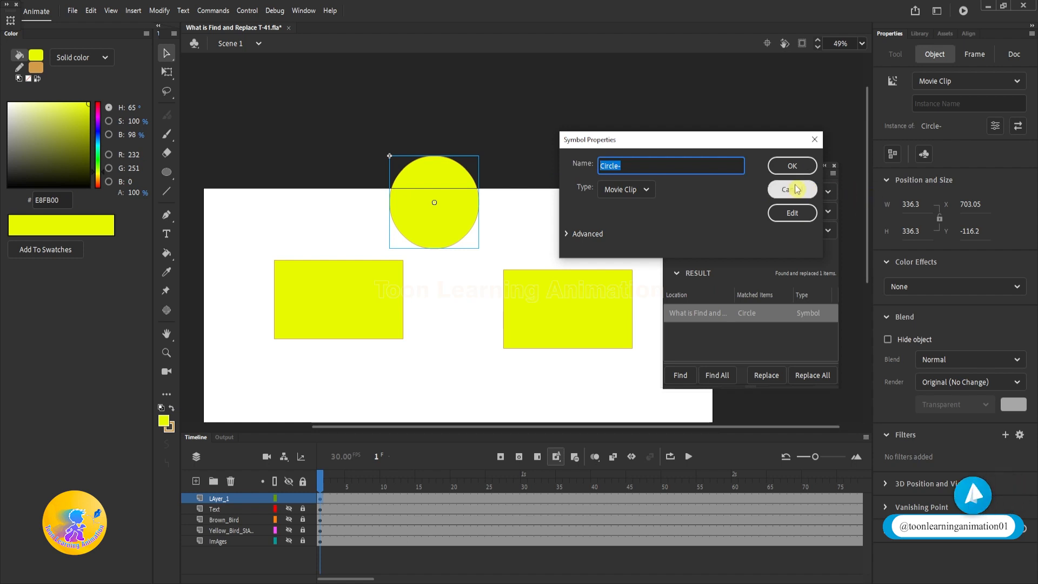
pyautogui.click(793, 189)
pyautogui.doubleClick(749, 231)
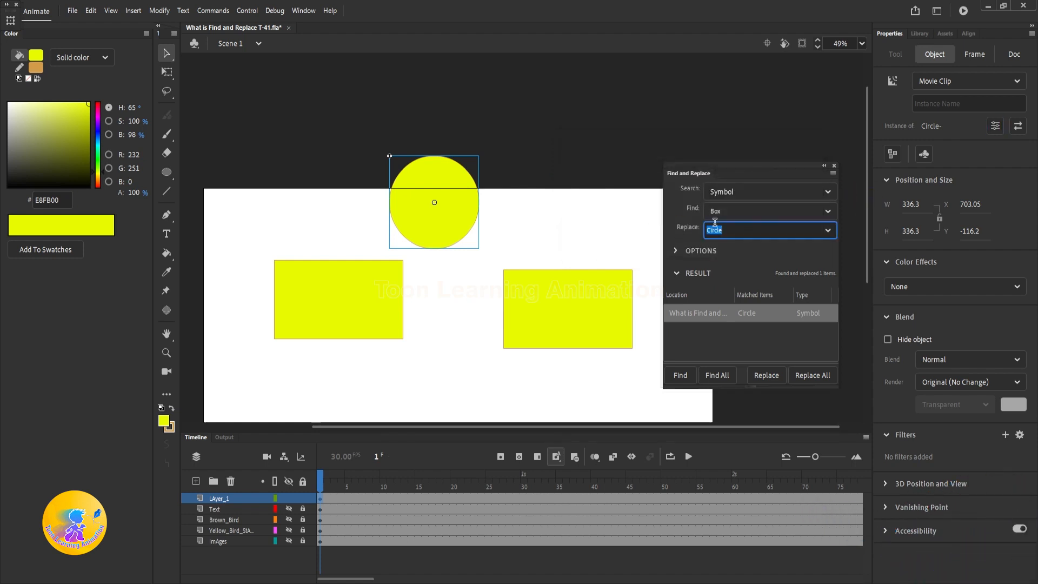
pyautogui.hotkey('ctrl', 'v')
pyautogui.click(823, 378)
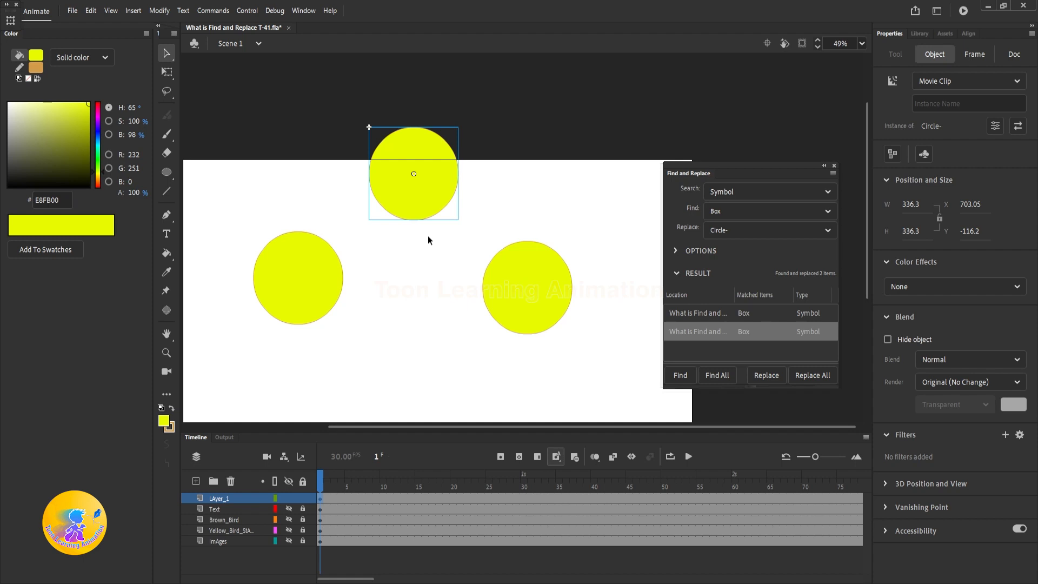
# Set the Find and Replace search type to Bitmap.
pyautogui.click(705, 195)
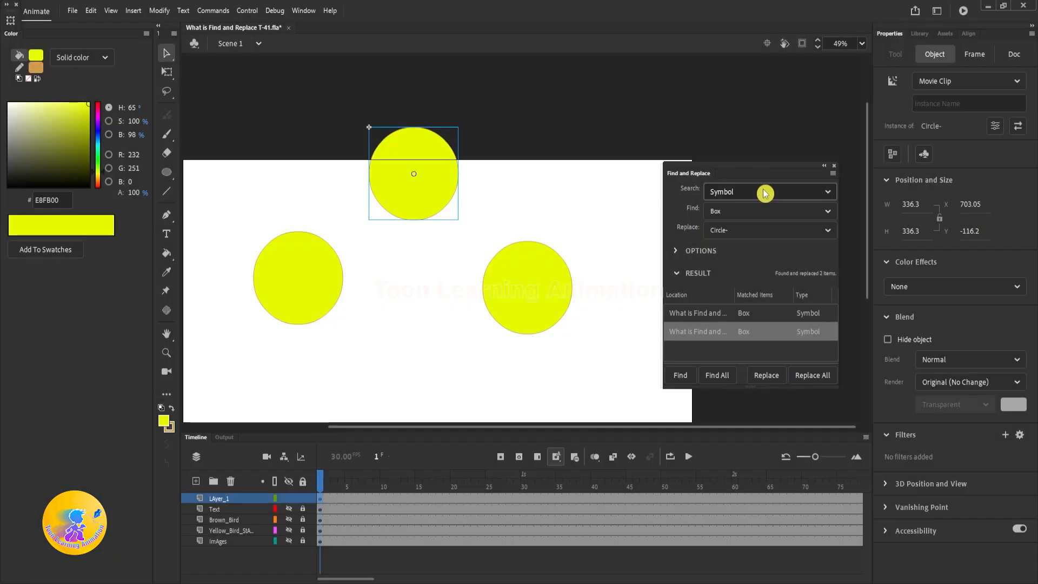
pyautogui.click(765, 193)
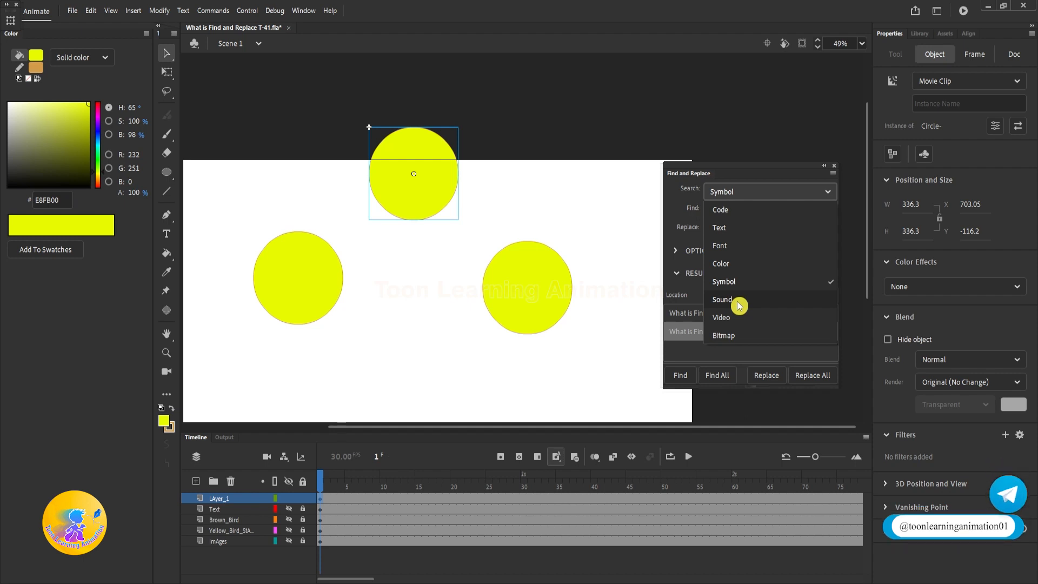
pyautogui.click(741, 338)
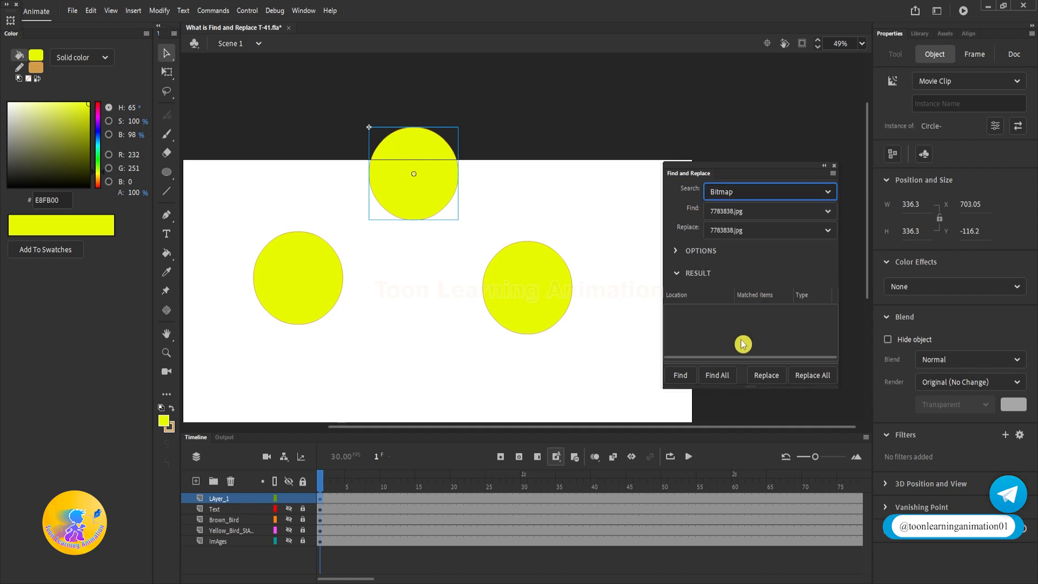
pyautogui.click(781, 194)
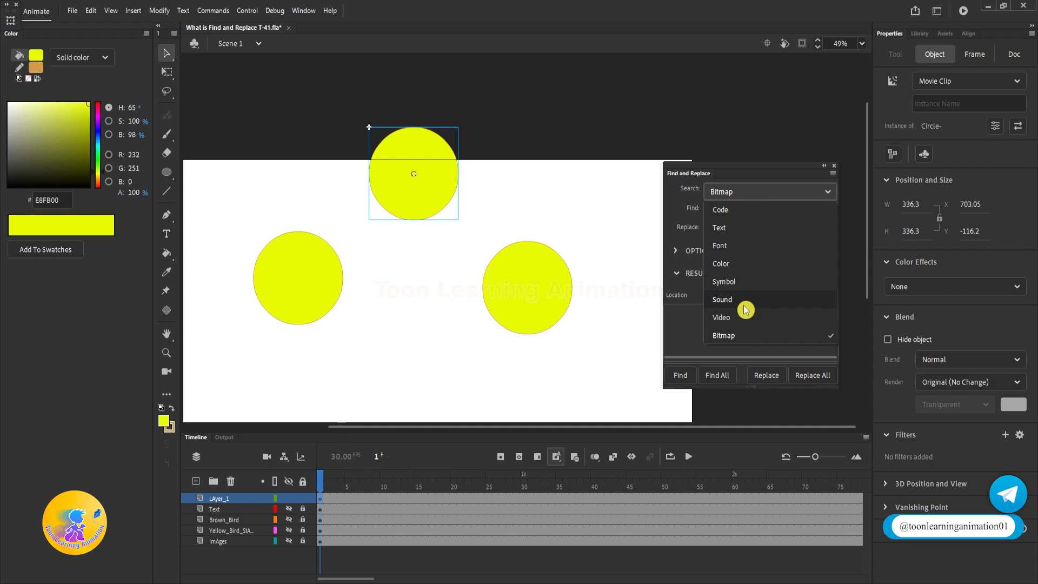
pyautogui.click(747, 336)
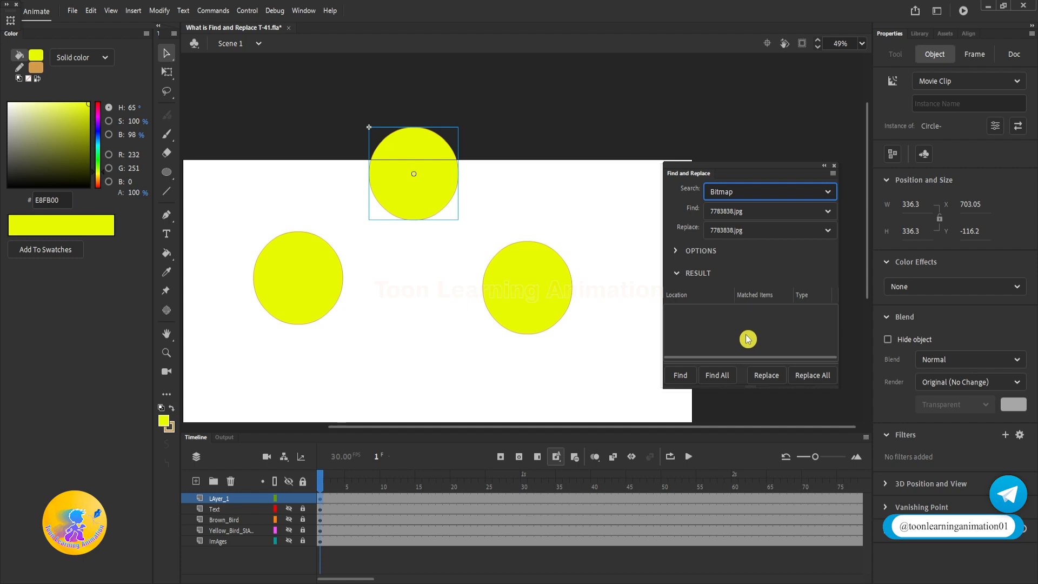
# Show and unlock the ImAges layer, and hide LAyer_1 so only the two pictures are displayed.
pyautogui.click(292, 541)
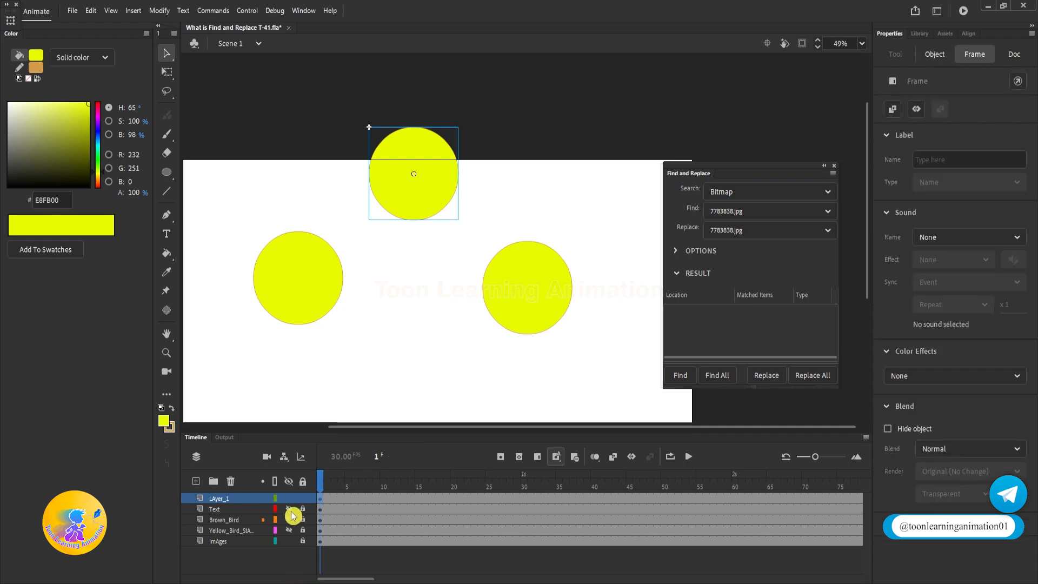
pyautogui.click(289, 498)
pyautogui.hotkey('ctrl', '-')
pyautogui.hotkey('ctrl', '-')
pyautogui.hotkey('ctrl', '-')
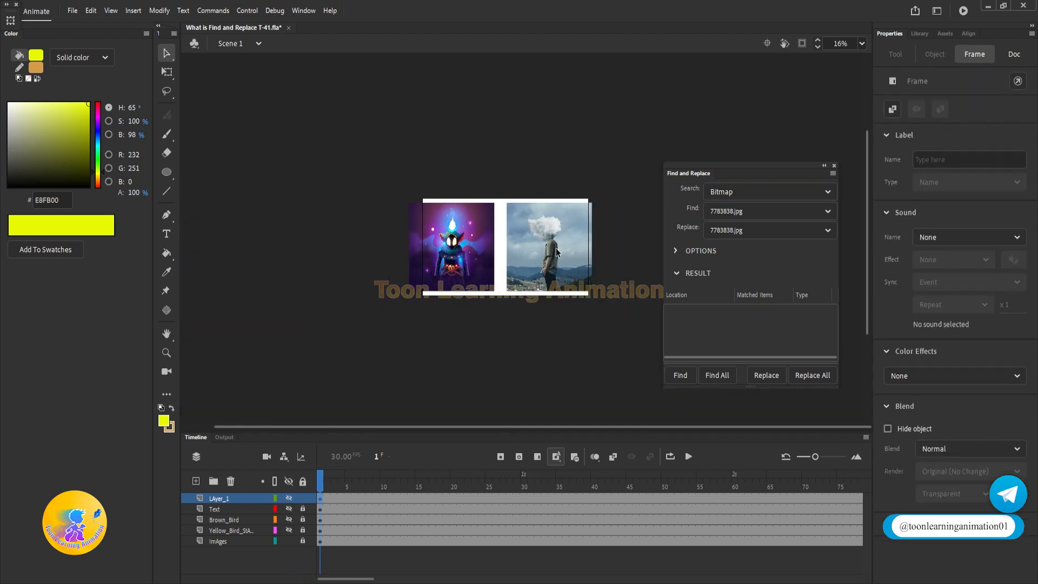
pyautogui.hotkey('ctrl', '=')
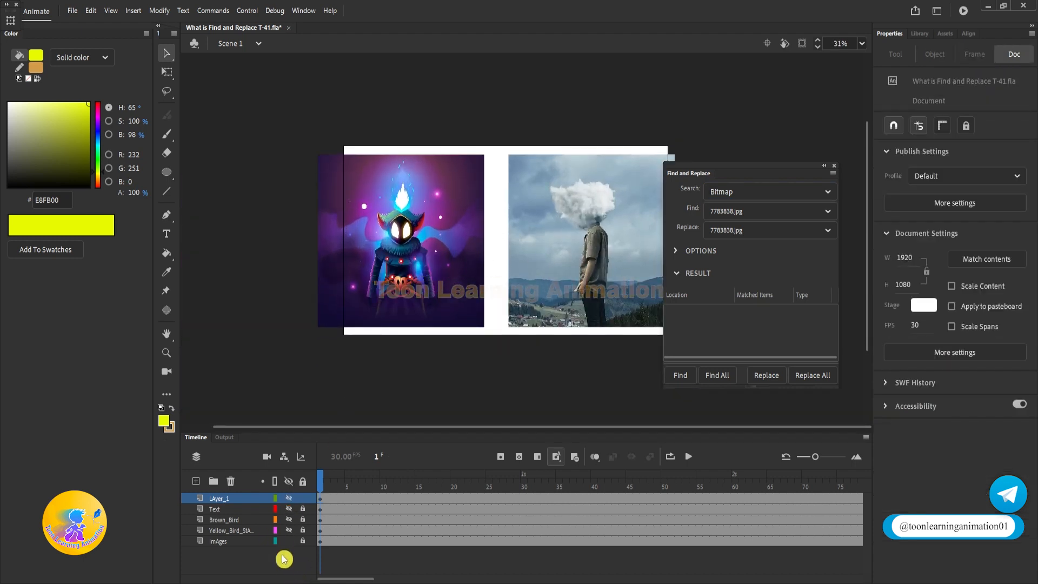
pyautogui.scroll(1, 563, 358)
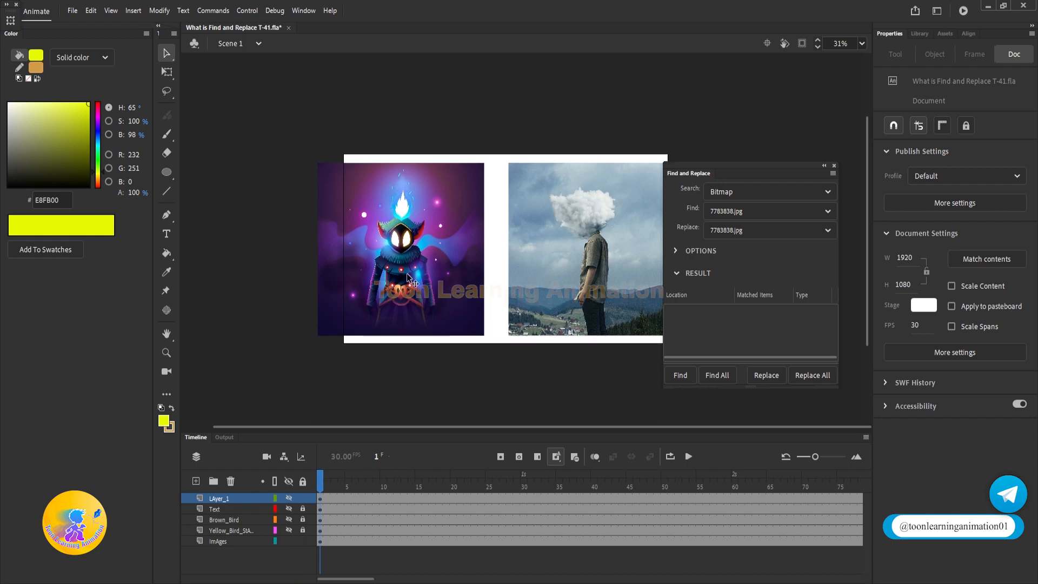
# Examine the bitmap names of the purple character picture and the cloud-head picture in their properties.
pyautogui.click(680, 375)
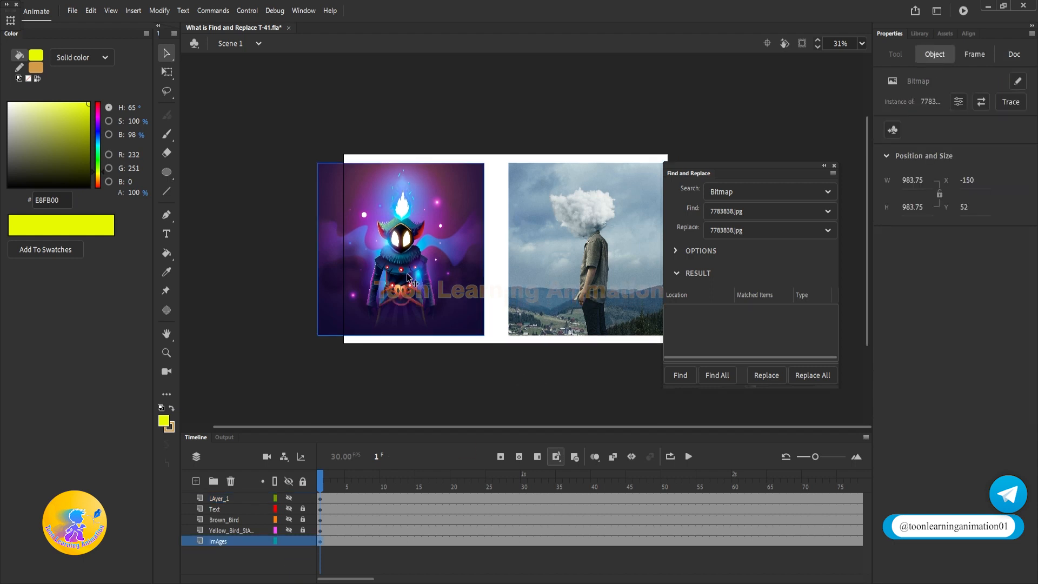
pyautogui.click(960, 105)
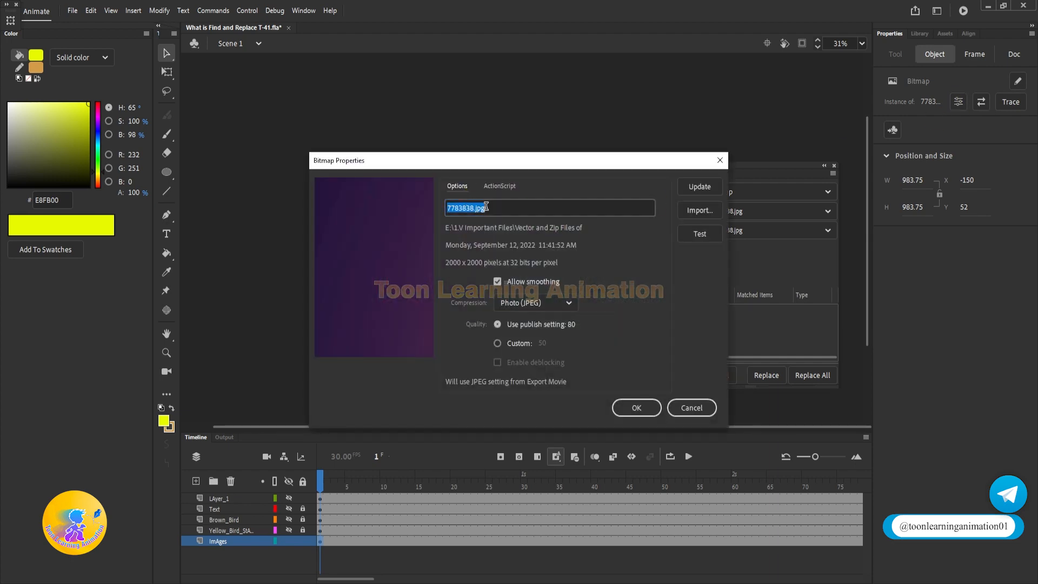
pyautogui.click(695, 407)
pyautogui.click(585, 257)
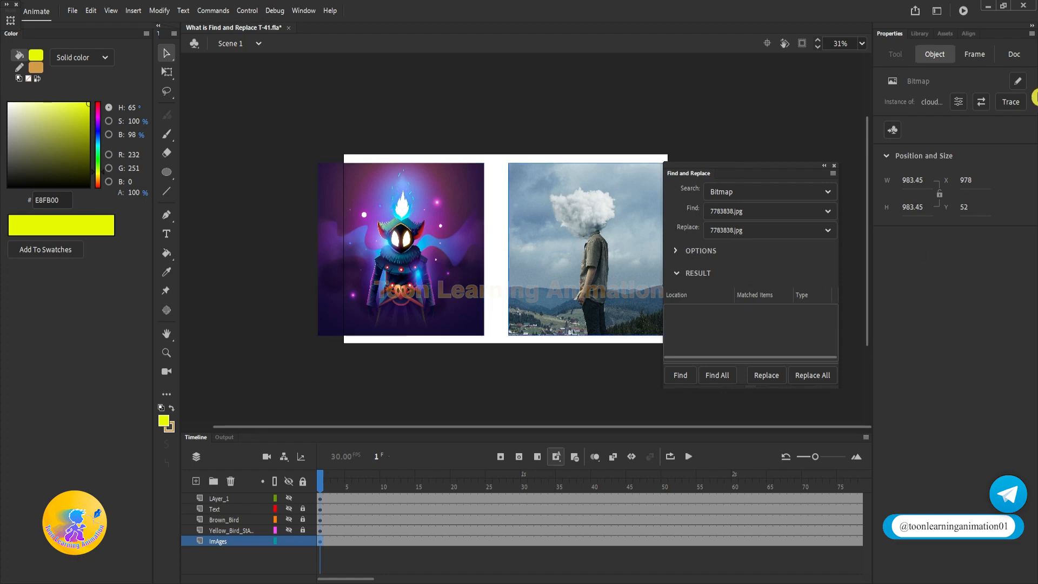
pyautogui.click(959, 101)
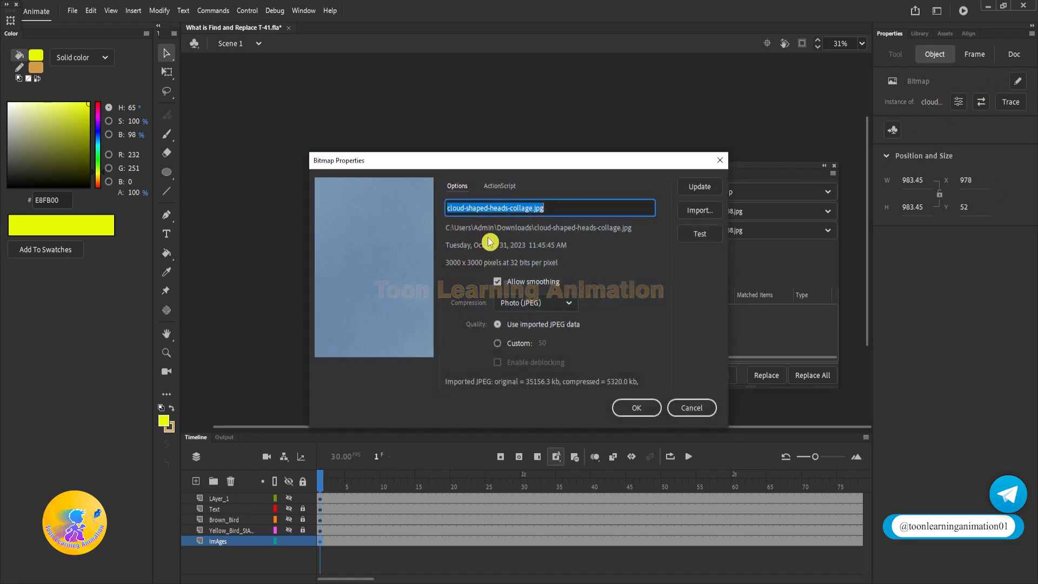
pyautogui.click(695, 408)
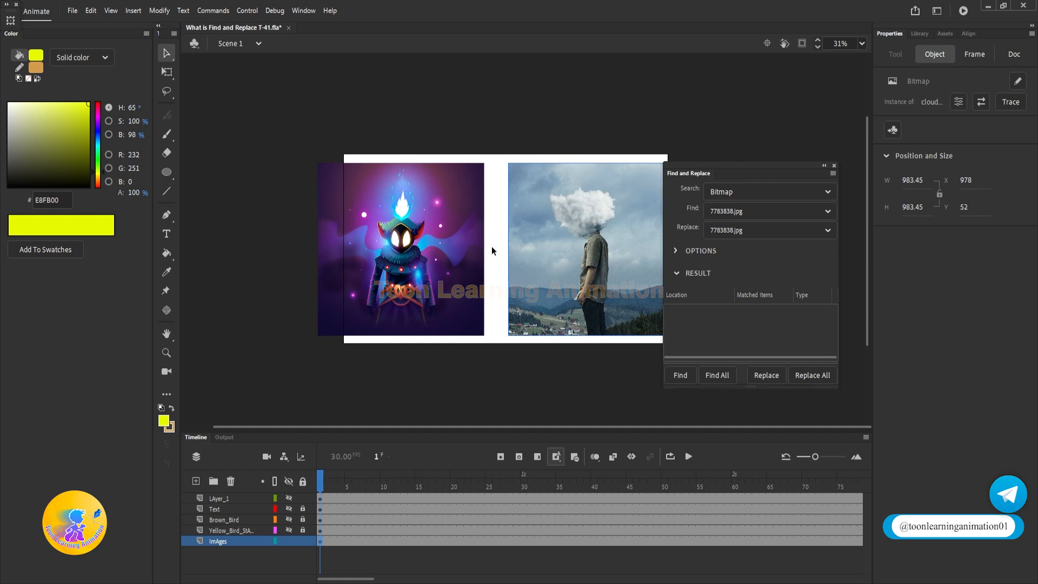
pyautogui.click(747, 197)
pyautogui.click(424, 212)
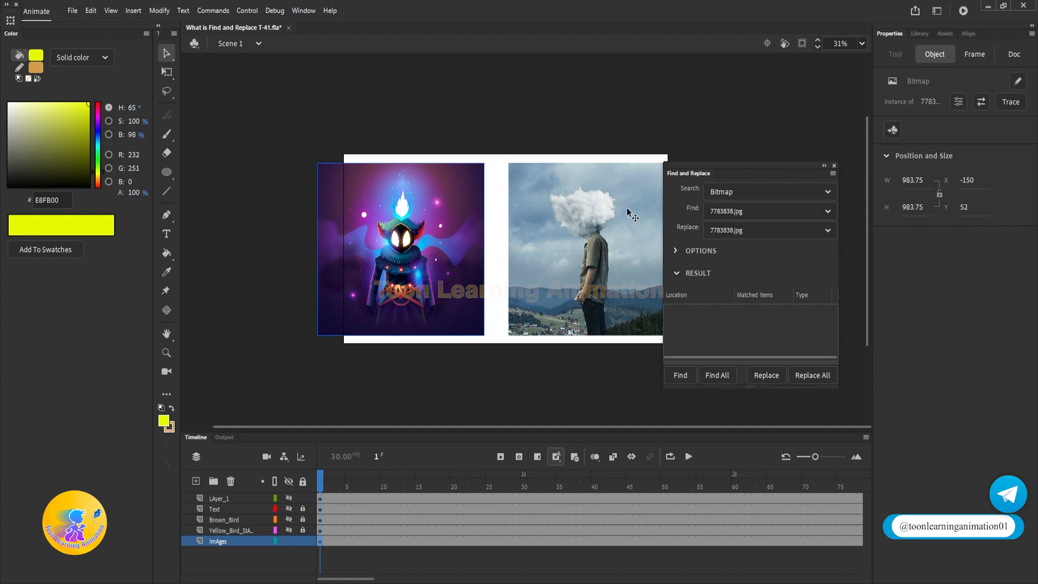
pyautogui.click(587, 226)
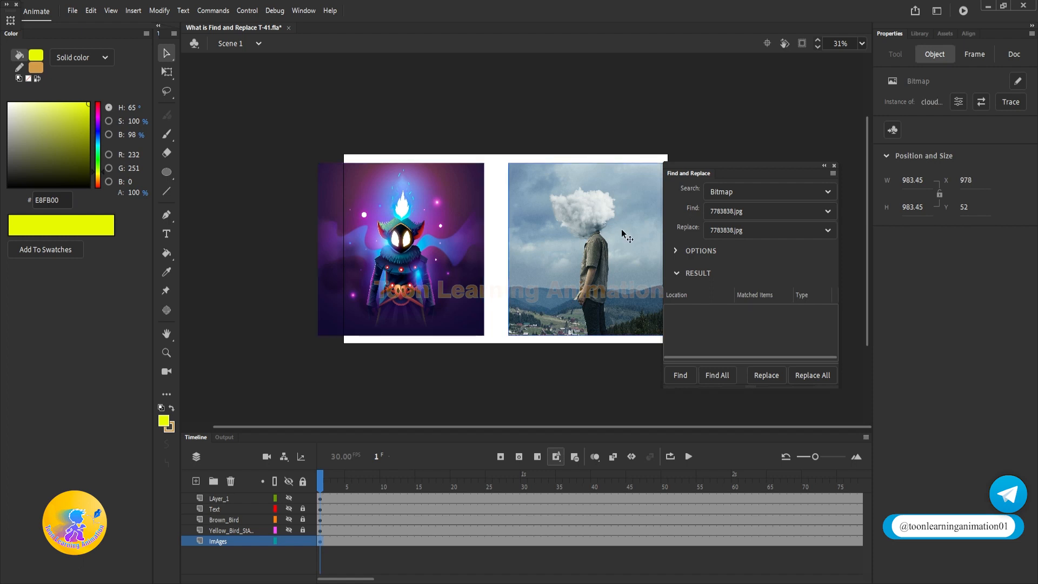
pyautogui.moveTo(618, 250); pyautogui.dragTo(576, 256)
pyautogui.moveTo(433, 226)
pyautogui.mouseDown()
pyautogui.moveTo(443, 234)
pyautogui.moveTo(418, 216)
pyautogui.moveTo(432, 225)
pyautogui.mouseUp()
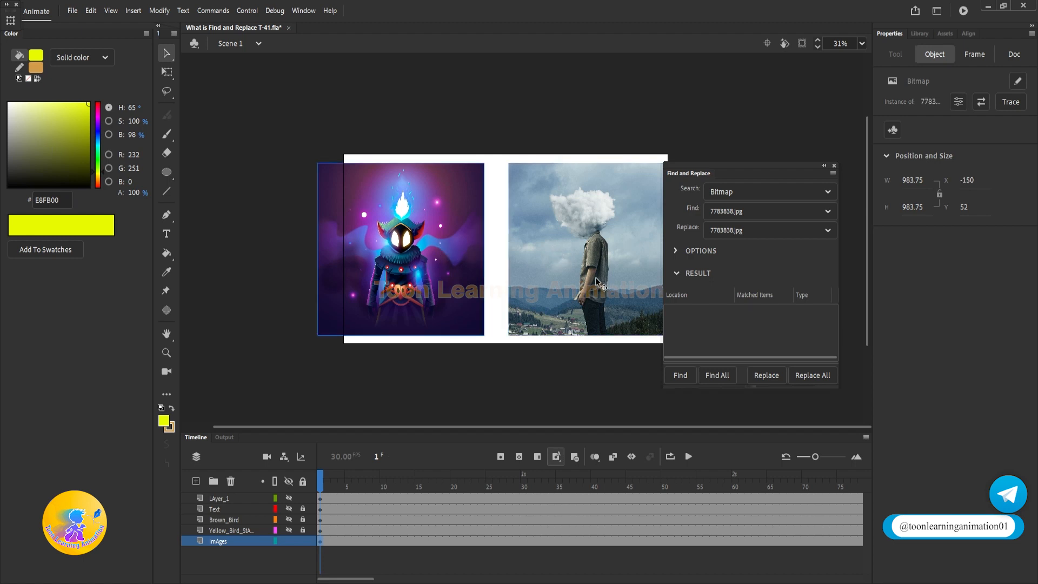
# Copy the cloud-head picture's bitmap name and set it as the replacement: cloud-shaped-heads-collage.jpg.
pyautogui.moveTo(757, 211); pyautogui.dragTo(694, 216)
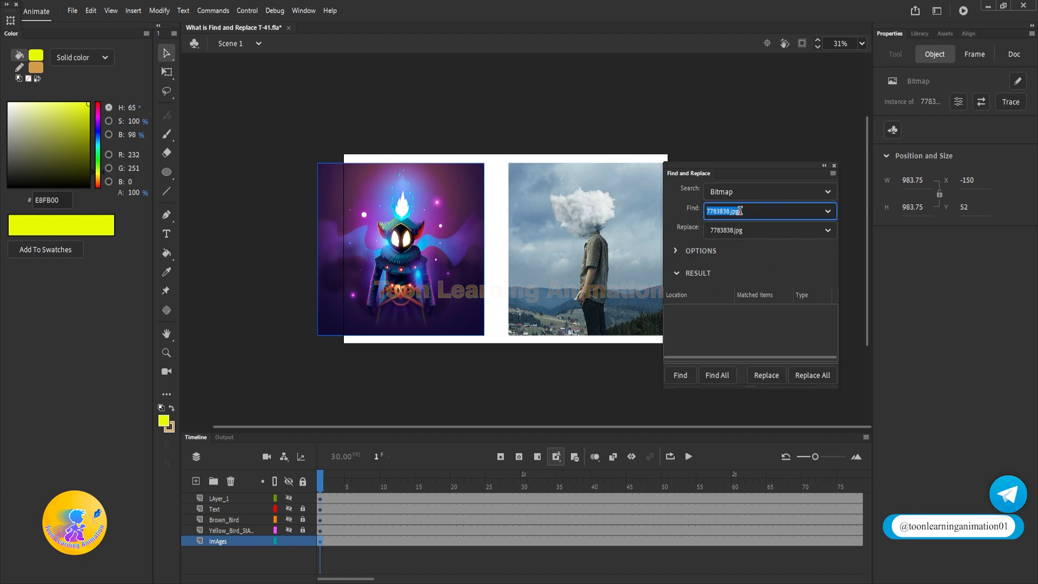
pyautogui.click(601, 228)
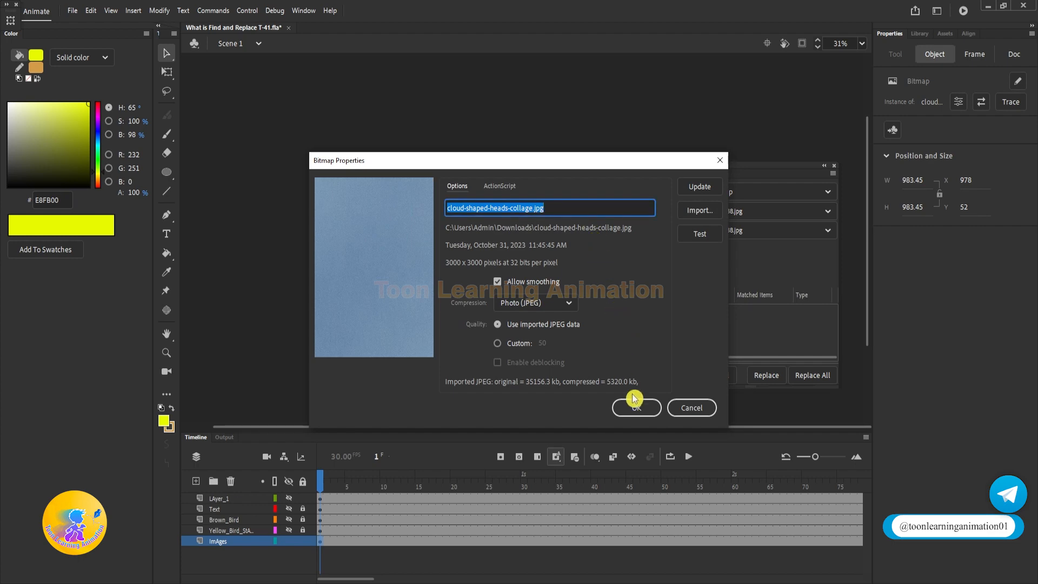
pyautogui.click(637, 407)
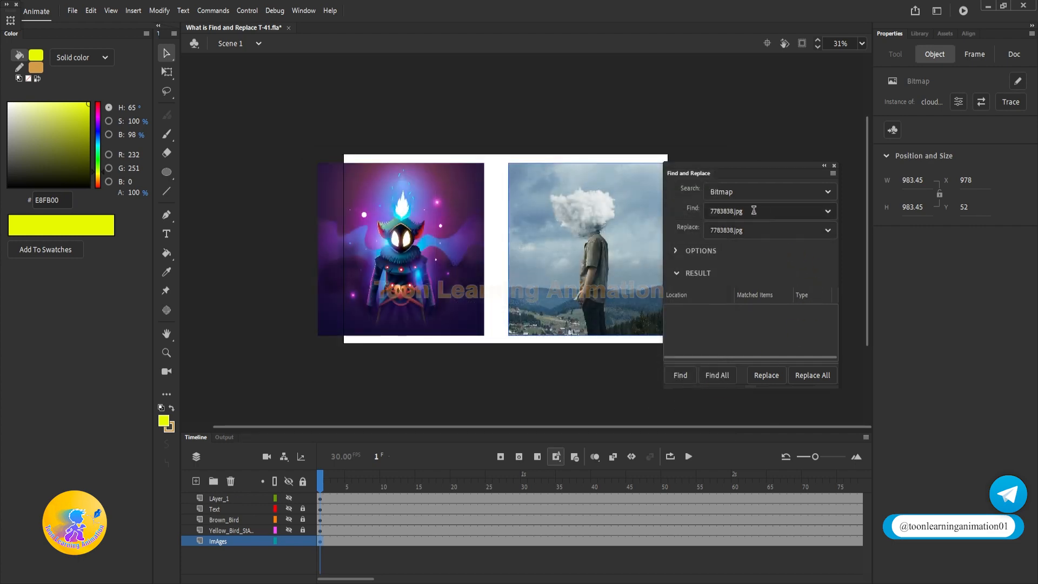
pyautogui.moveTo(761, 232); pyautogui.dragTo(639, 234)
pyautogui.write('cloud-shaped-heads-collage.jpg')
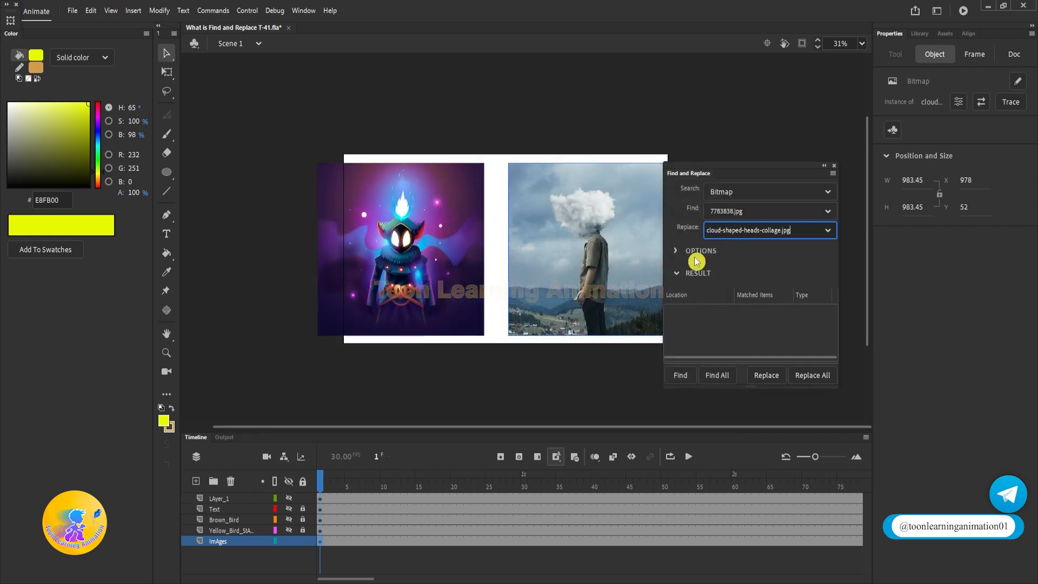
# Replace all 7783838.jpg bitmaps with cloud-shaped-heads-collage.jpg, and undo the replacement.
pyautogui.click(810, 377)
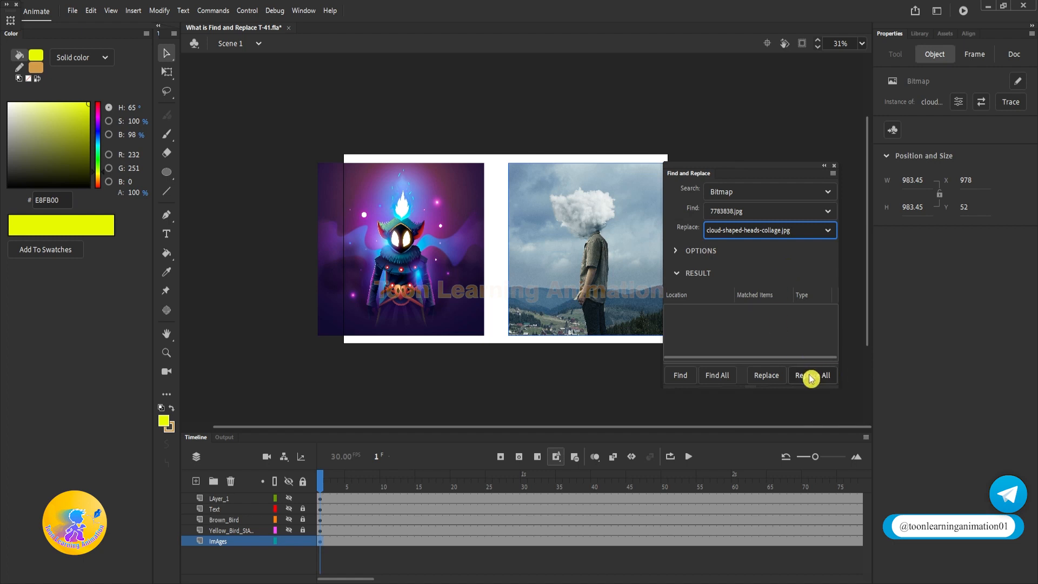
pyautogui.moveTo(394, 297)
pyautogui.mouseDown()
pyautogui.moveTo(354, 259)
pyautogui.moveTo(394, 306)
pyautogui.mouseUp()
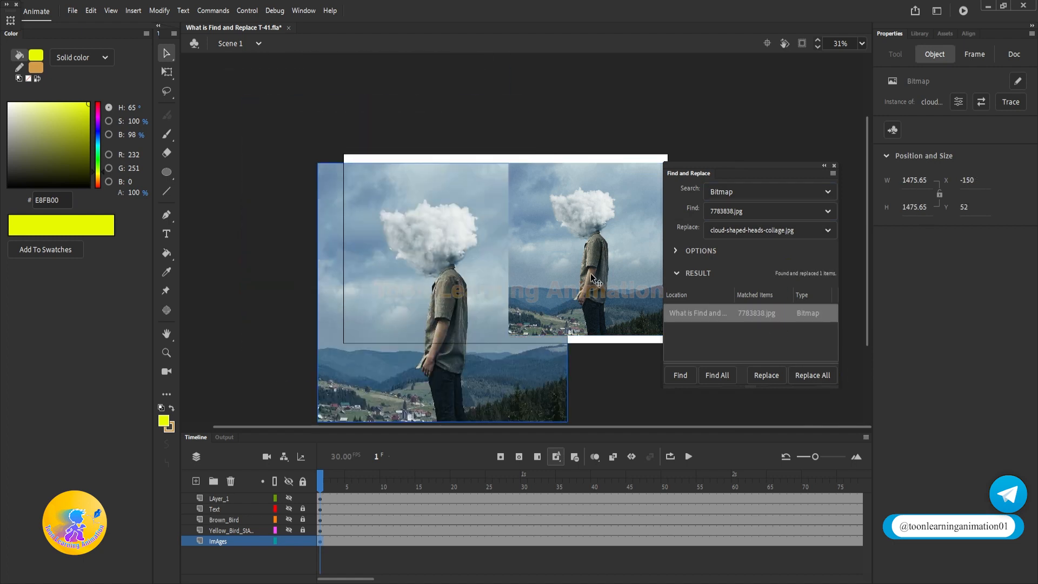
pyautogui.hotkey('ctrl', 'z')
pyautogui.hotkey('ctrl', 'z')
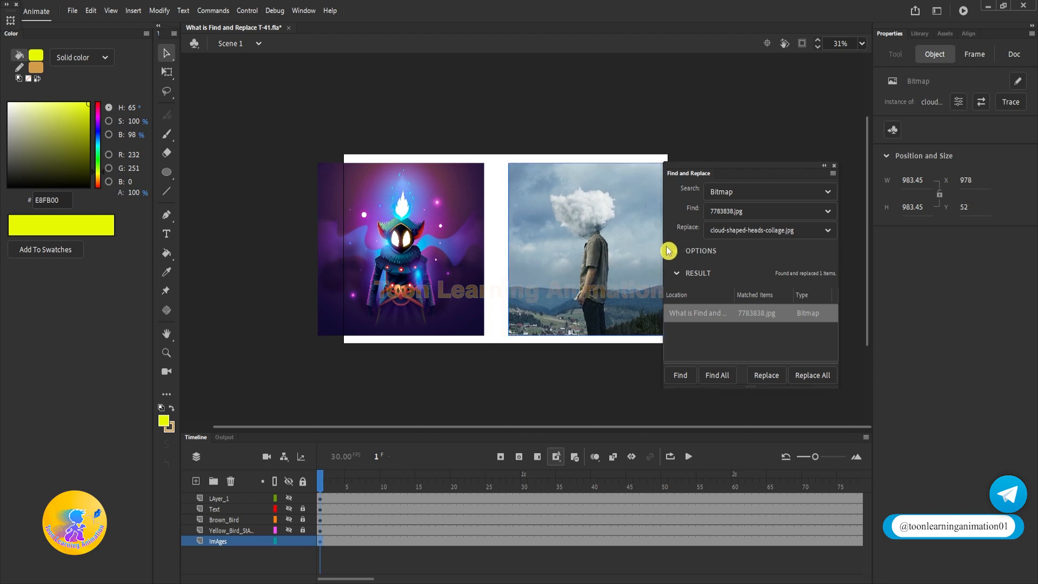
# Set the bitmap to find in Find and Replace to cloud-shaped-heads-collage.jpg, copied from the replacement name.
pyautogui.click(805, 230)
pyautogui.hotkey('ctrl', 'c')
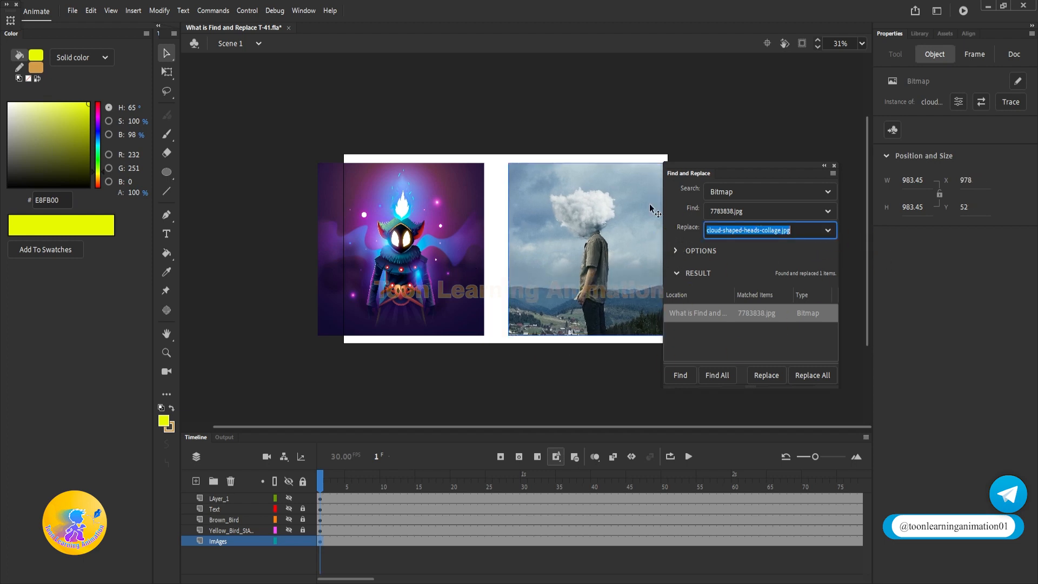
pyautogui.click(760, 213)
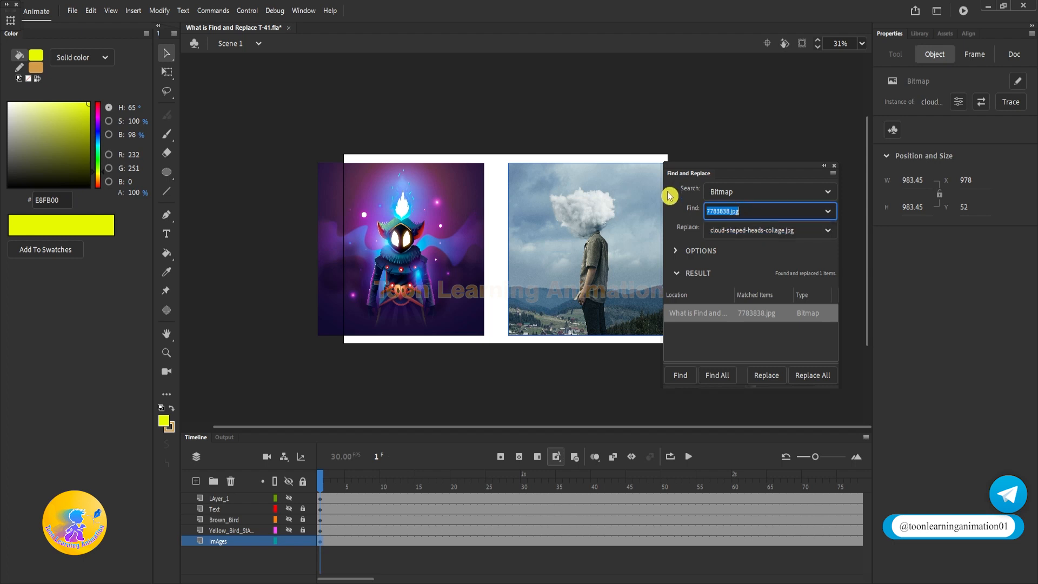
pyautogui.hotkey('ctrl', 'v')
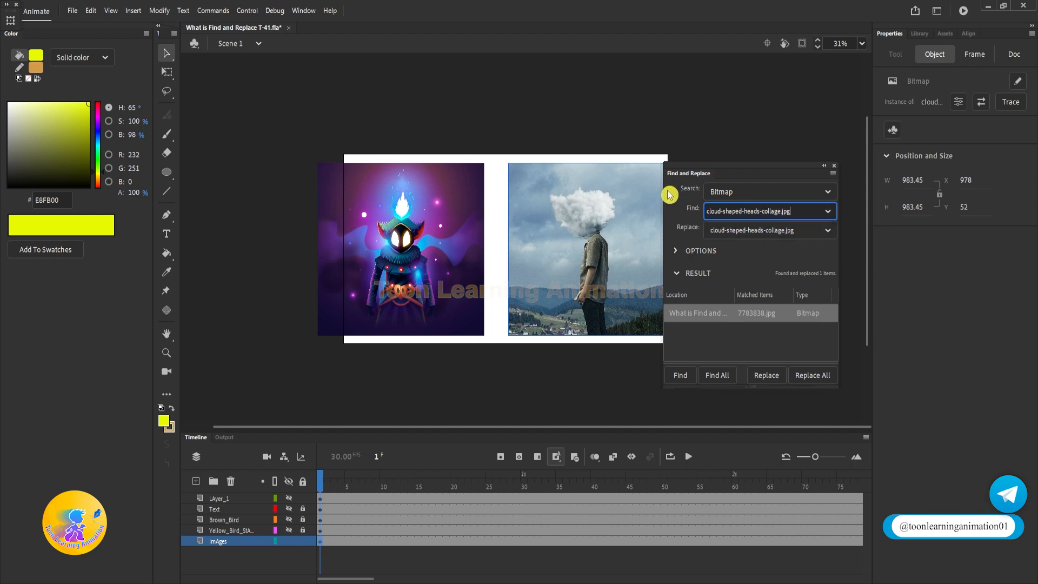
# Copy the purple character picture's bitmap name and set it as the replacement in Find and Replace: 7783838.jpg.
pyautogui.click(417, 268)
pyautogui.click(960, 102)
pyautogui.hotkey('ctrl', 'c')
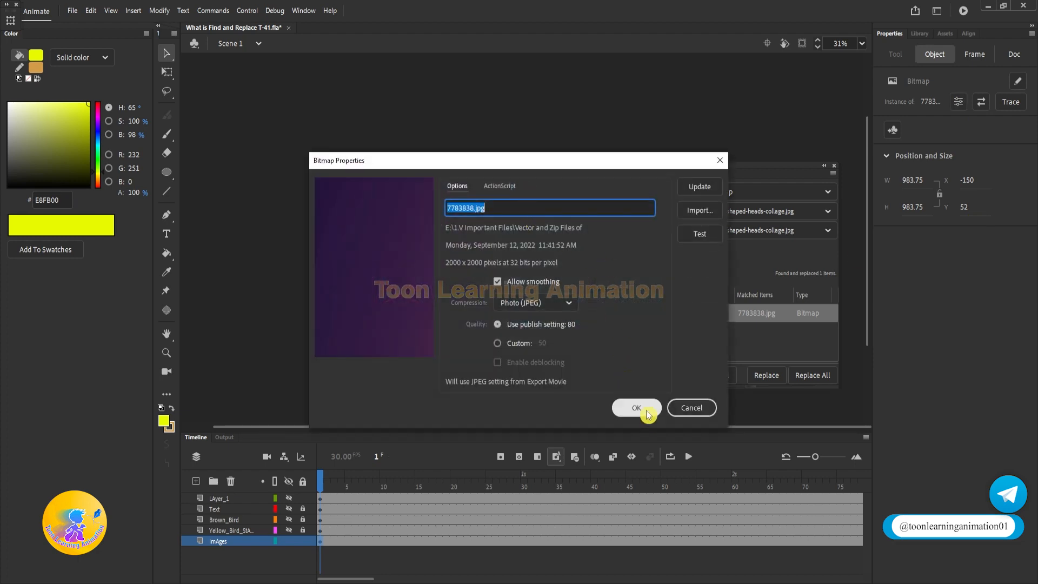
pyautogui.click(692, 408)
pyautogui.tripleClick(802, 229)
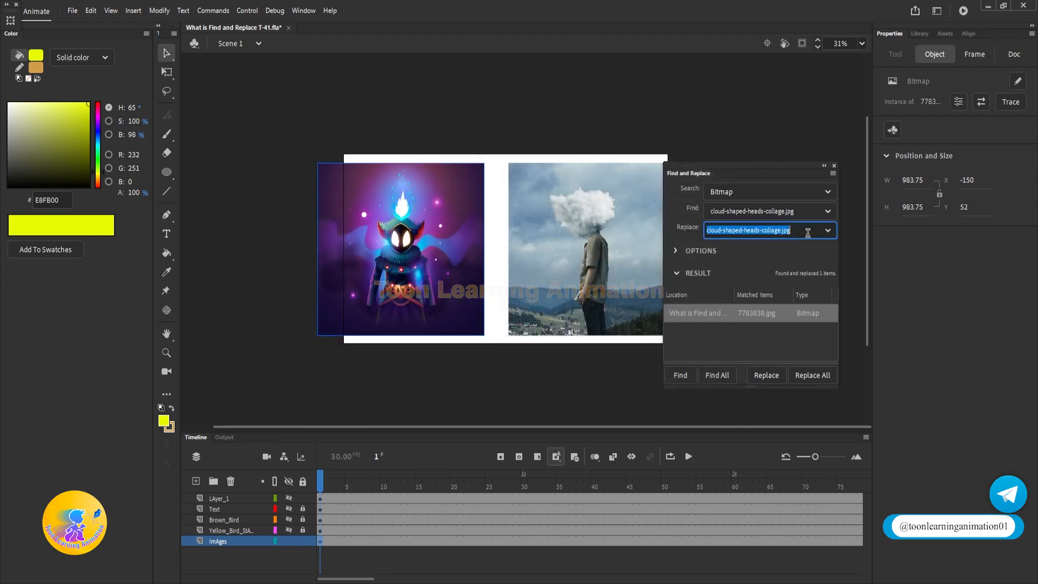
pyautogui.hotkey('ctrl', 'v')
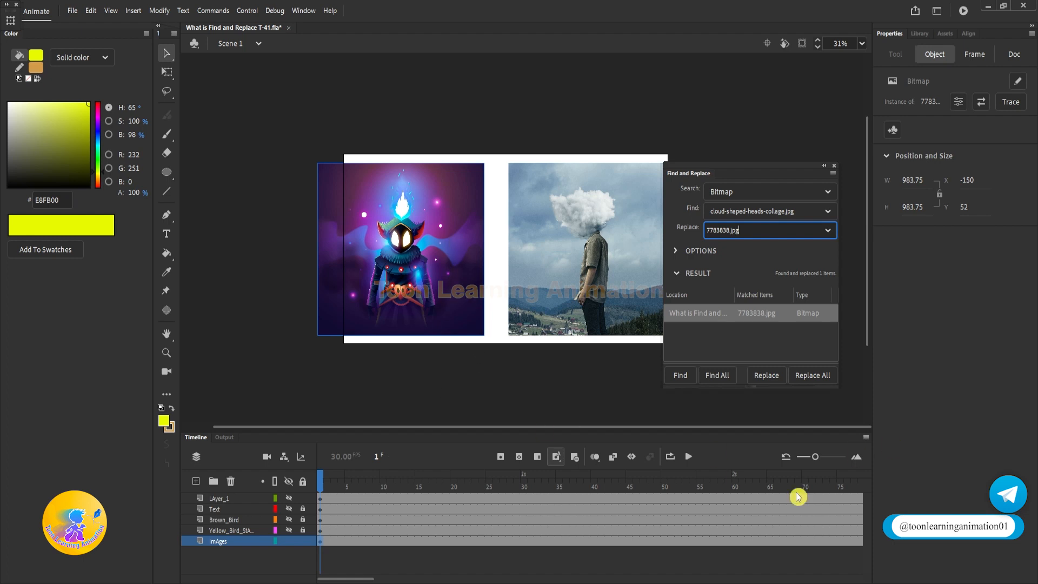
# Replace all cloud-shaped-heads-collage.jpg bitmaps with 7783838.jpg, and undo the replacement.
pyautogui.click(808, 384)
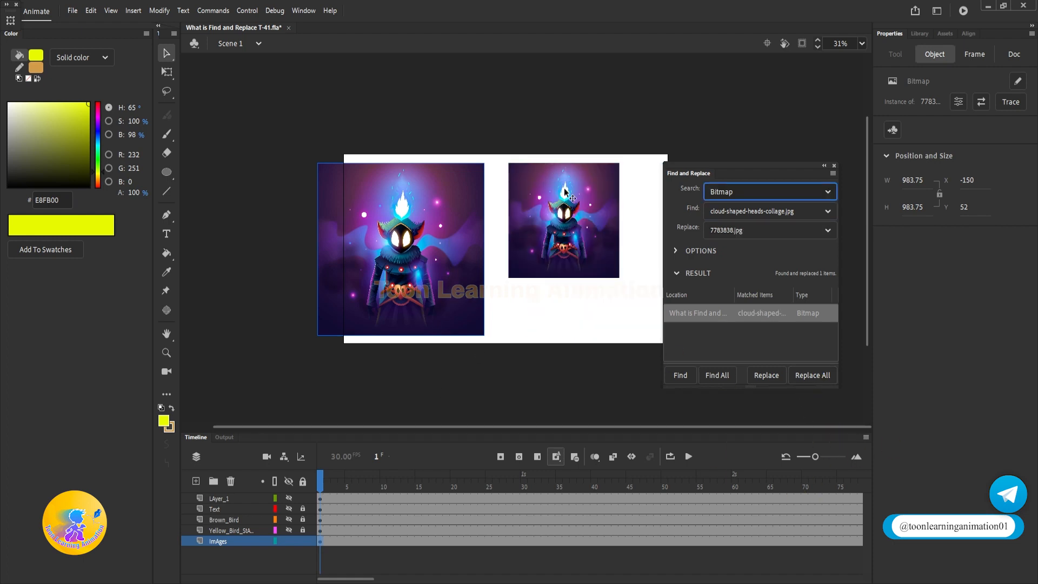
pyautogui.click(698, 178)
pyautogui.hotkey('ctrl', 'z')
# Place copies of the cloud-head picture around the stage and replace all cloud-shaped-heads-collage.jpg bitmaps with 7783838.jpg.
pyautogui.scroll(-2, 511, 261)
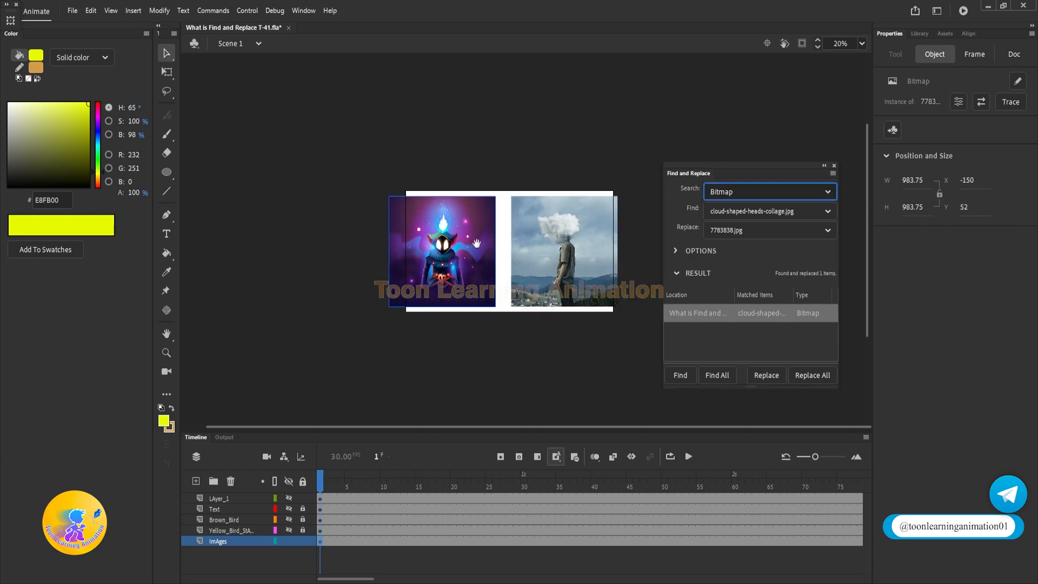
pyautogui.moveTo(579, 272); pyautogui.dragTo(340, 419)
pyautogui.click(815, 379)
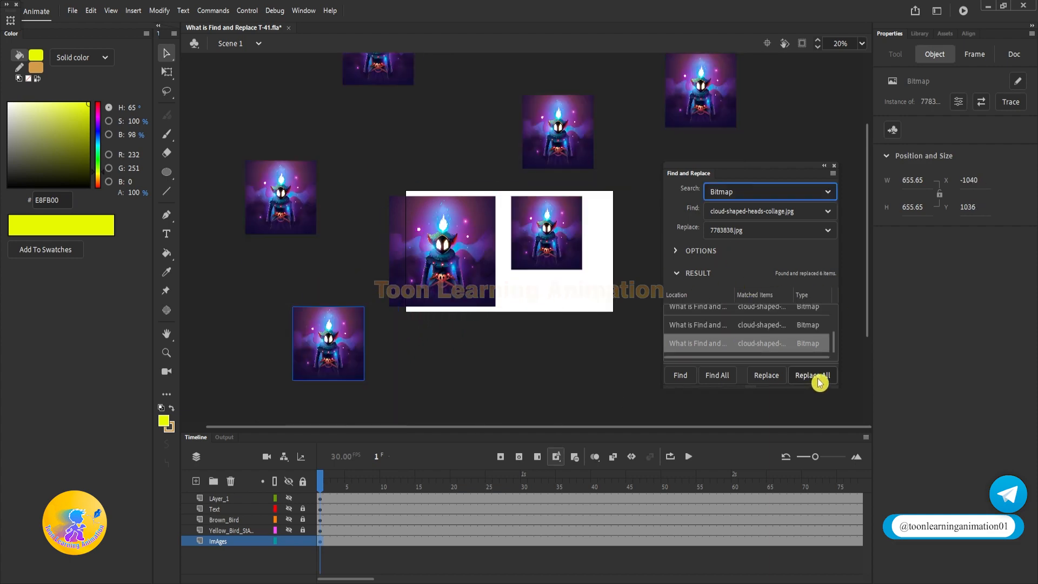
pyautogui.moveTo(444, 194); pyautogui.dragTo(449, 227)
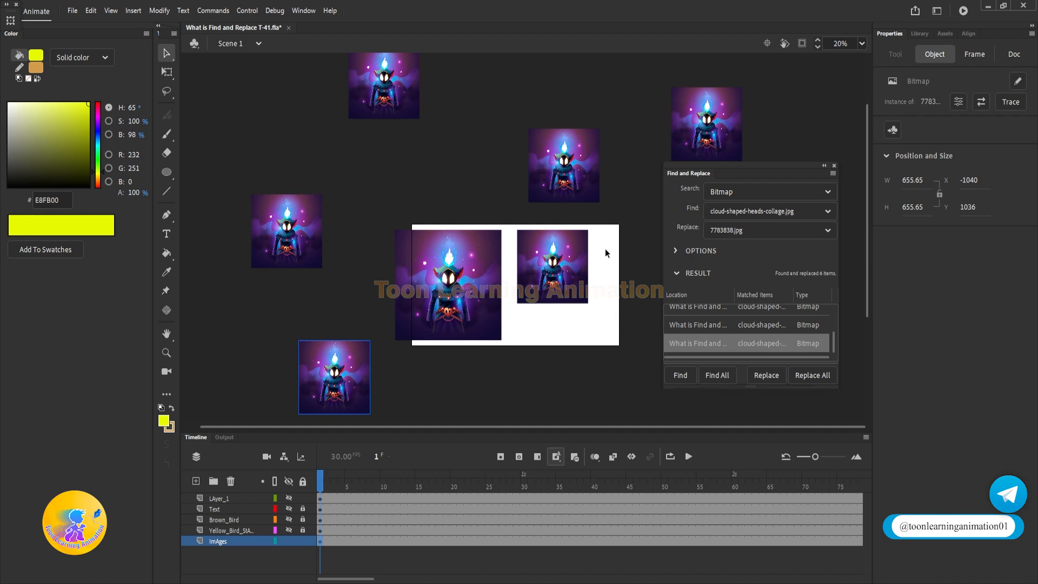
pyautogui.moveTo(560, 278); pyautogui.dragTo(334, 179)
pyautogui.hotkey('ctrl', 'z')
pyautogui.hotkey('ctrl', 'z')
pyautogui.hotkey('ctrl', 'z')
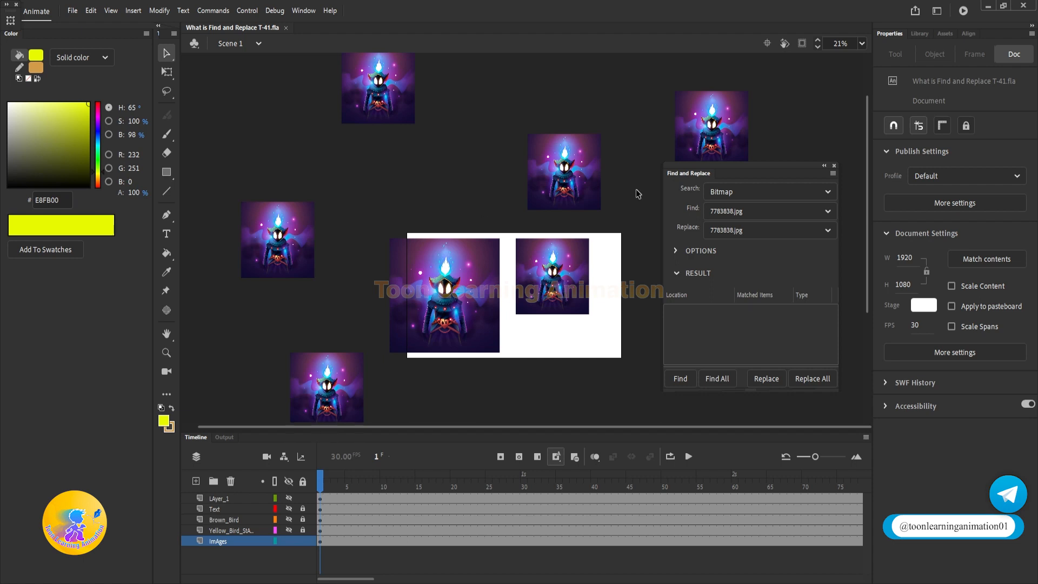
# Switch Find and Replace to searching by color and set the color to find to bright green, #00FF00.
pyautogui.click(779, 193)
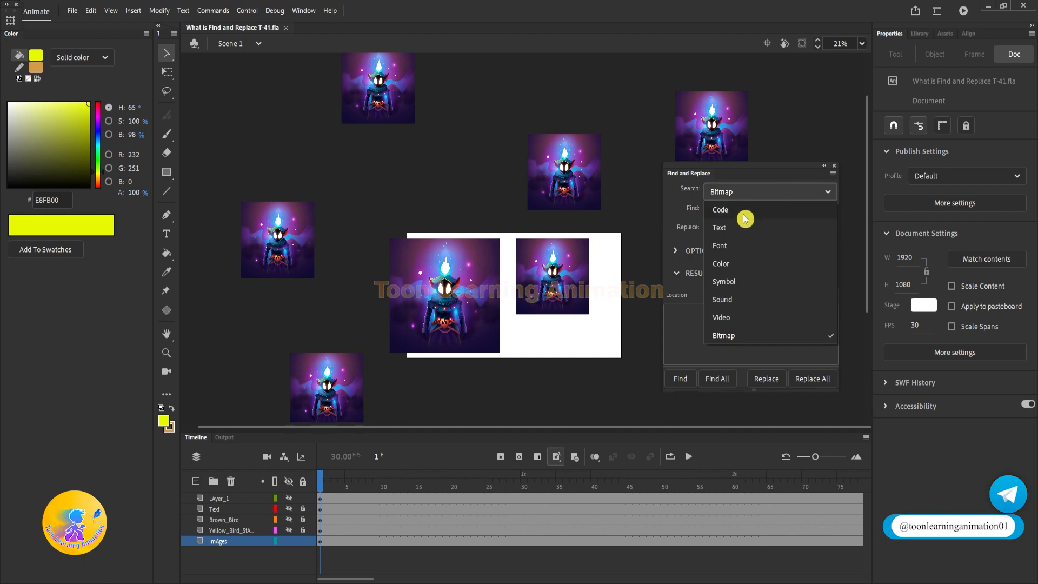
pyautogui.click(730, 256)
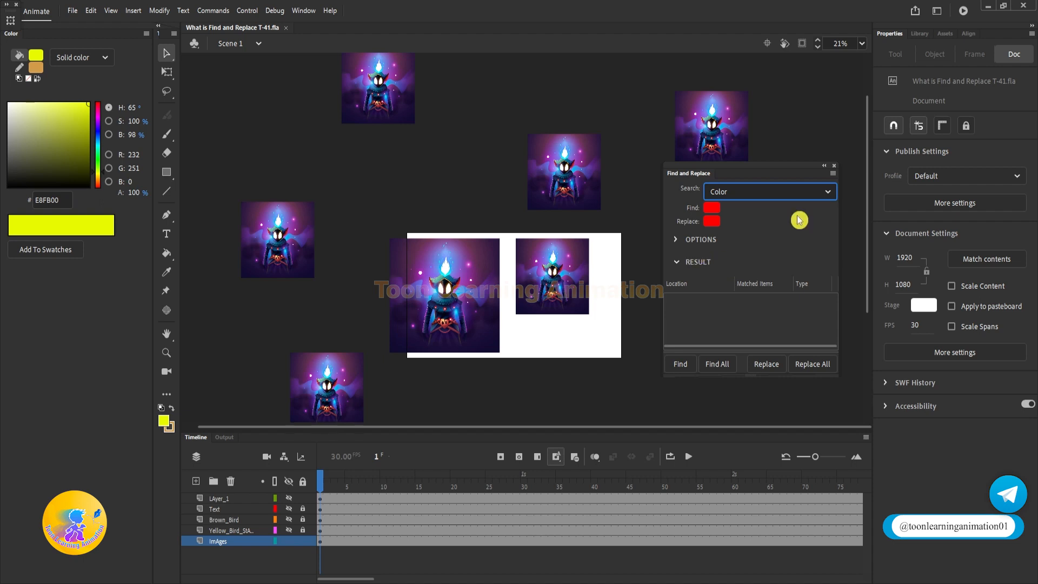
pyautogui.click(713, 210)
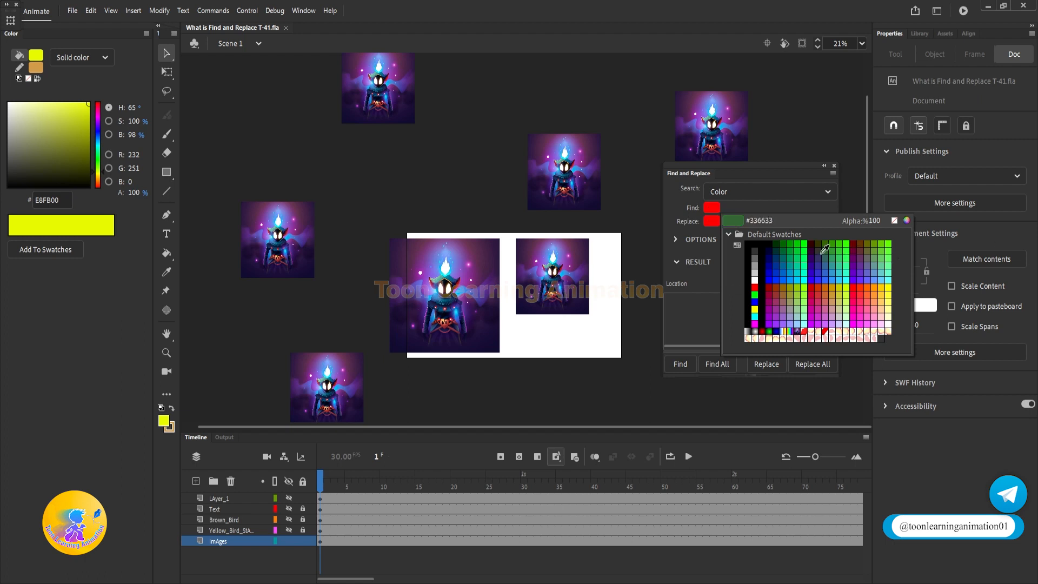
pyautogui.click(805, 244)
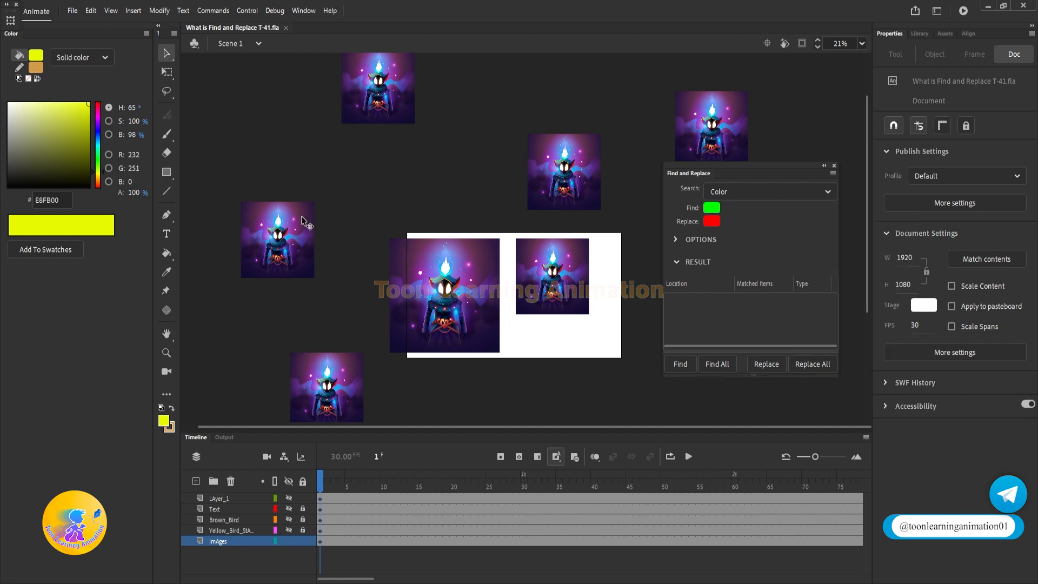
# Show the hidden LAyer_1, Text, Brown_Bird and yellow bird layers and select the upper yellow circle.
pyautogui.click(288, 502)
pyautogui.moveTo(289, 507); pyautogui.dragTo(290, 530)
pyautogui.click(503, 238)
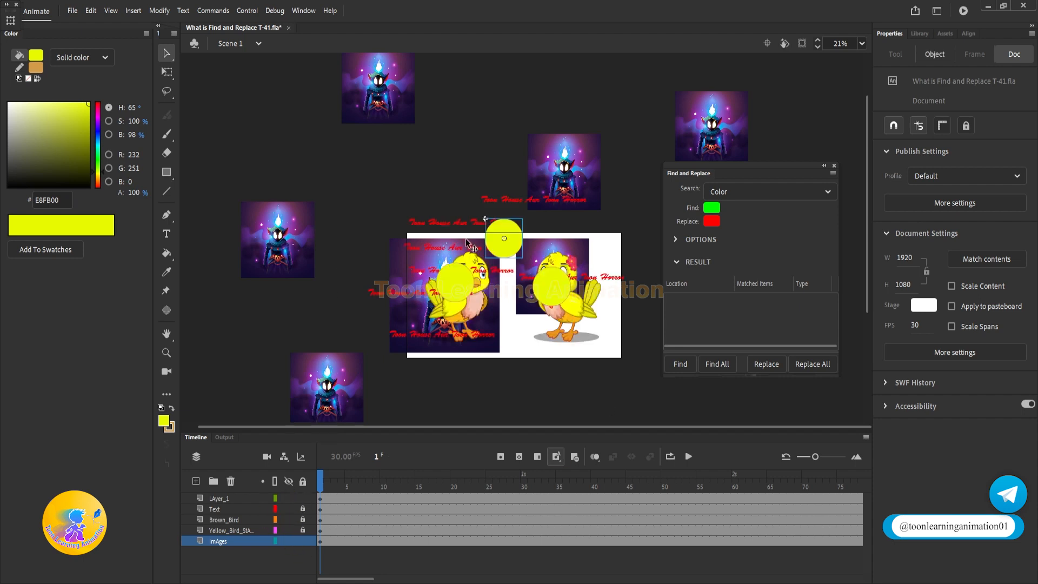
# Sample the yellow of a circle on the stage as the replacement color and try to replace all bright green with it.
pyautogui.click(713, 222)
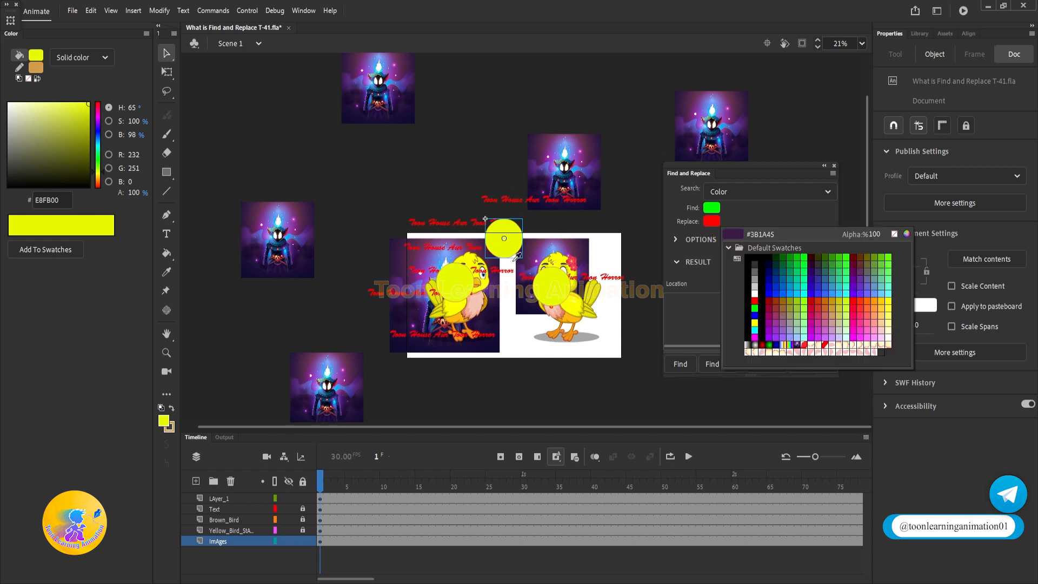
pyautogui.click(457, 279)
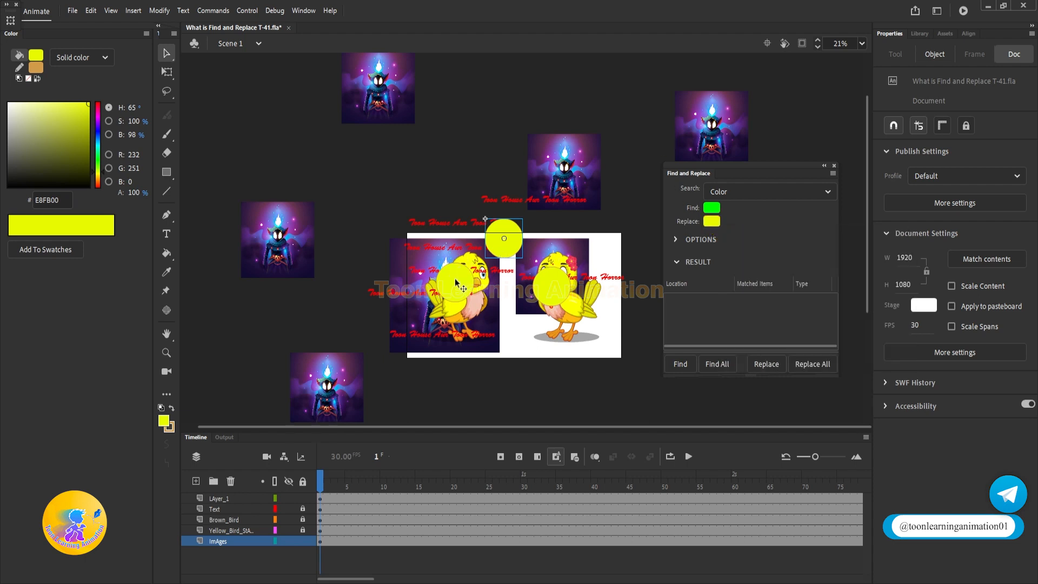
pyautogui.click(812, 364)
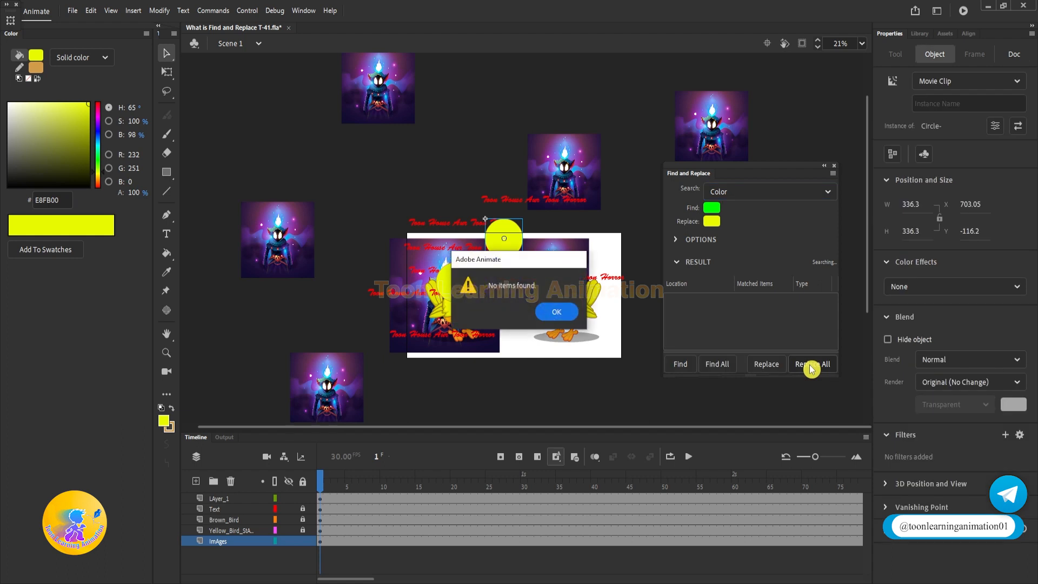
pyautogui.click(551, 313)
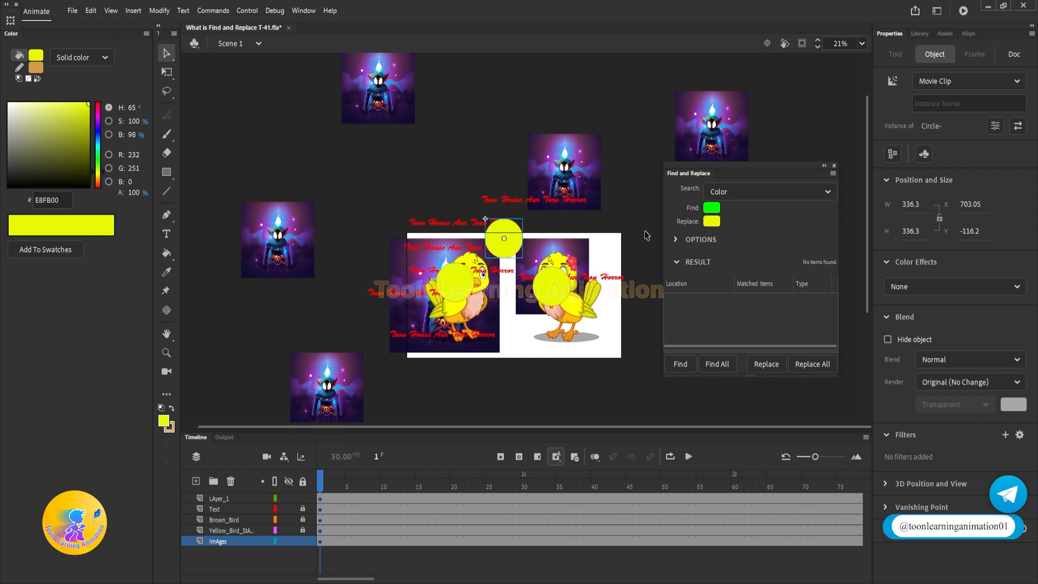
# Hide every layer except LAyer_1 and delete the three yellow circles on it.
pyautogui.click(729, 225)
pyautogui.click(292, 554)
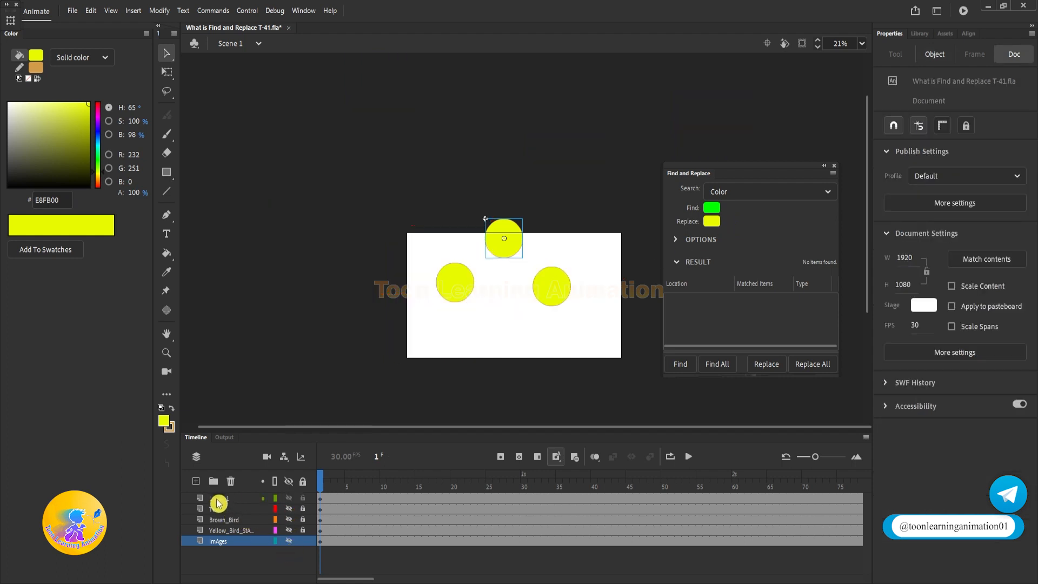
pyautogui.click(219, 497)
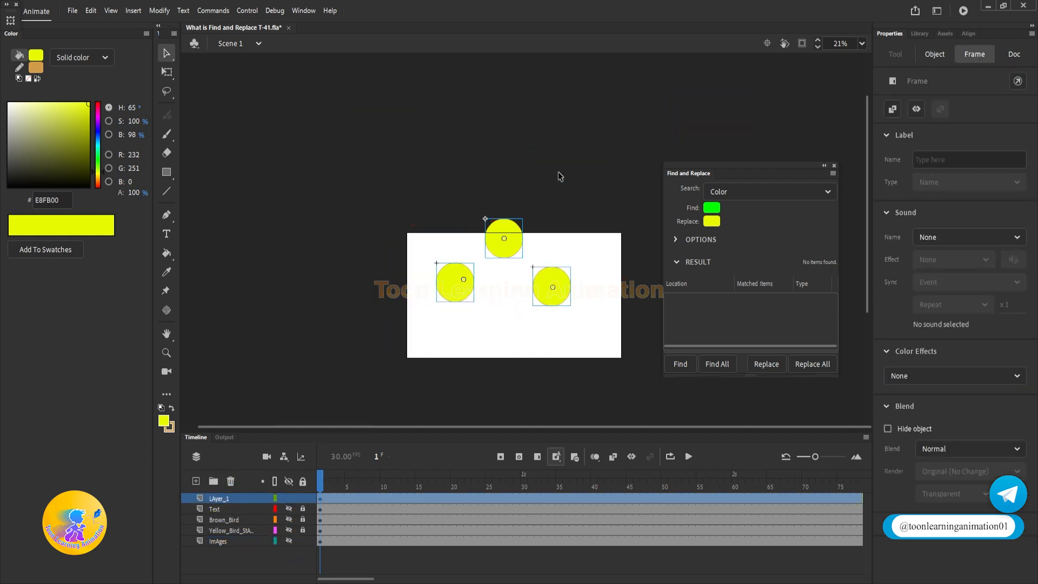
pyautogui.moveTo(577, 177); pyautogui.dragTo(397, 358)
pyautogui.press('Delete')
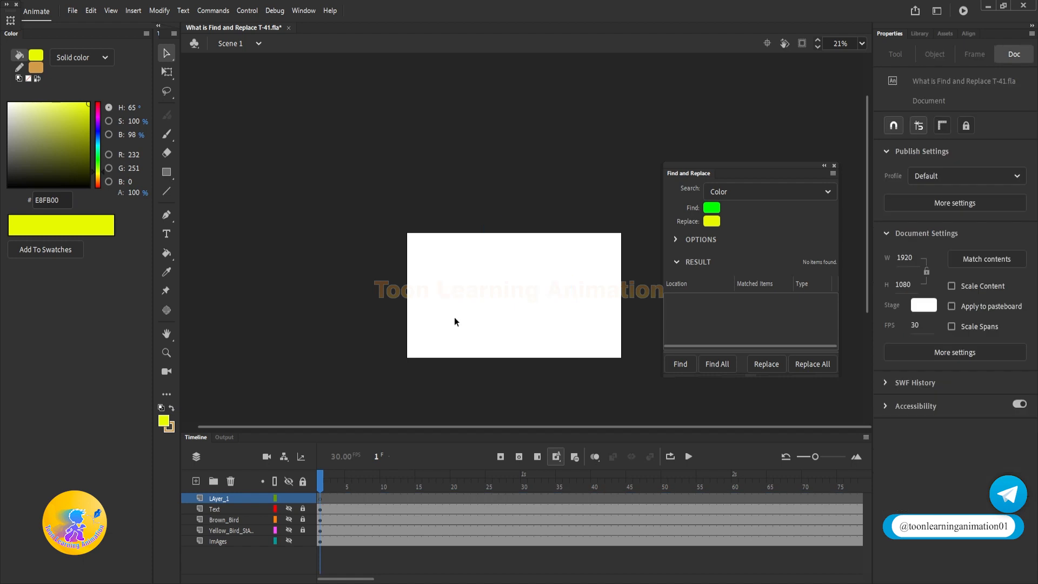
# Draw a yellow upright rectangle about 458 by 748 px on the left half of the stage on LAyer_1.
pyautogui.click(167, 172)
pyautogui.scroll(3, 497, 296)
pyautogui.scroll(2, 496, 296)
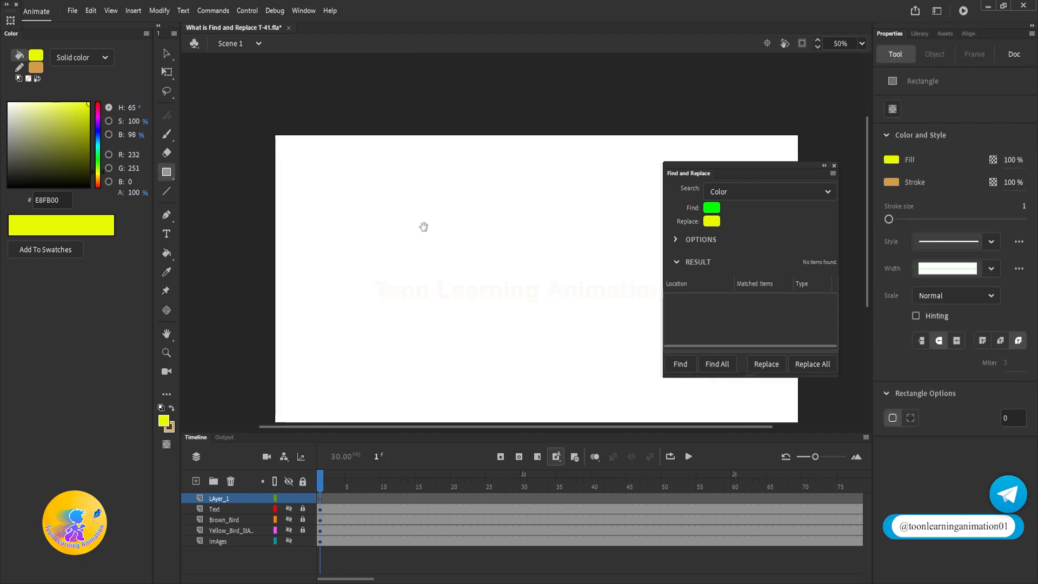
pyautogui.moveTo(315, 121); pyautogui.dragTo(335, 166)
pyautogui.moveTo(349, 208)
pyautogui.mouseDown()
pyautogui.moveTo(424, 324)
pyautogui.moveTo(440, 332)
pyautogui.mouseUp()
pyautogui.press('v')
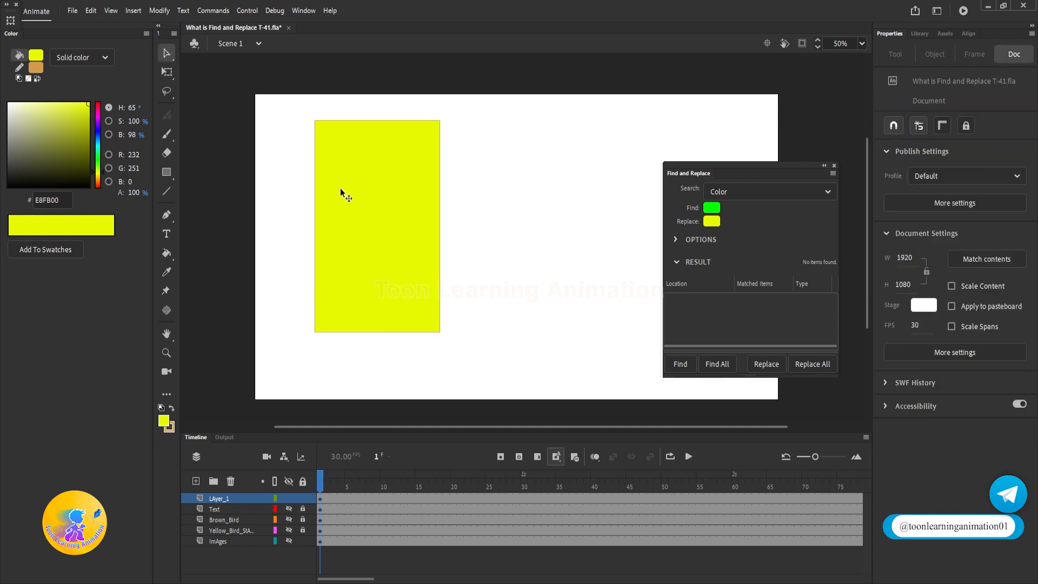
# Change the yellow rectangle's fill to a linear gradient from black to white.
pyautogui.click(378, 200)
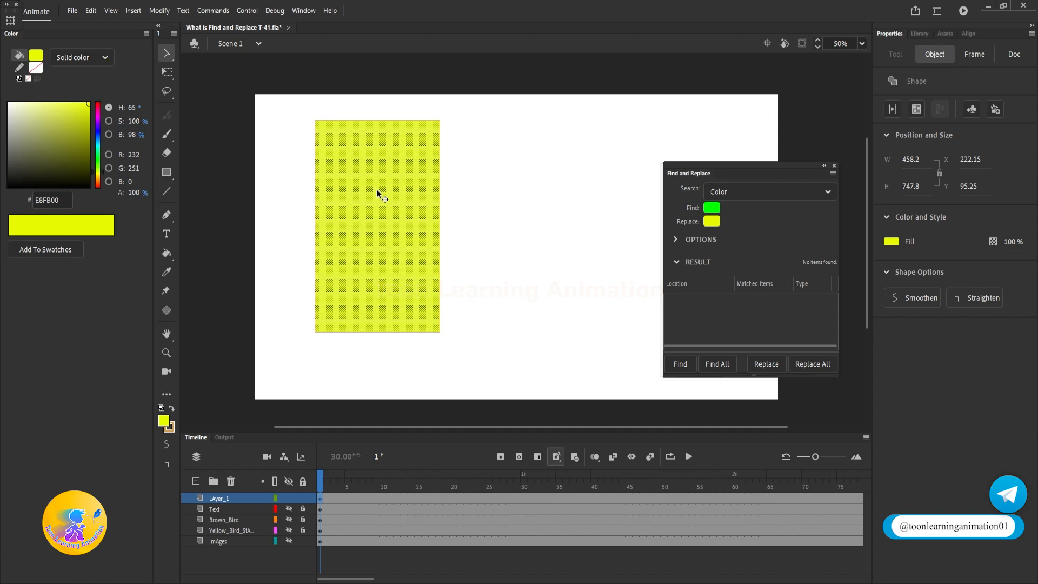
pyautogui.click(92, 57)
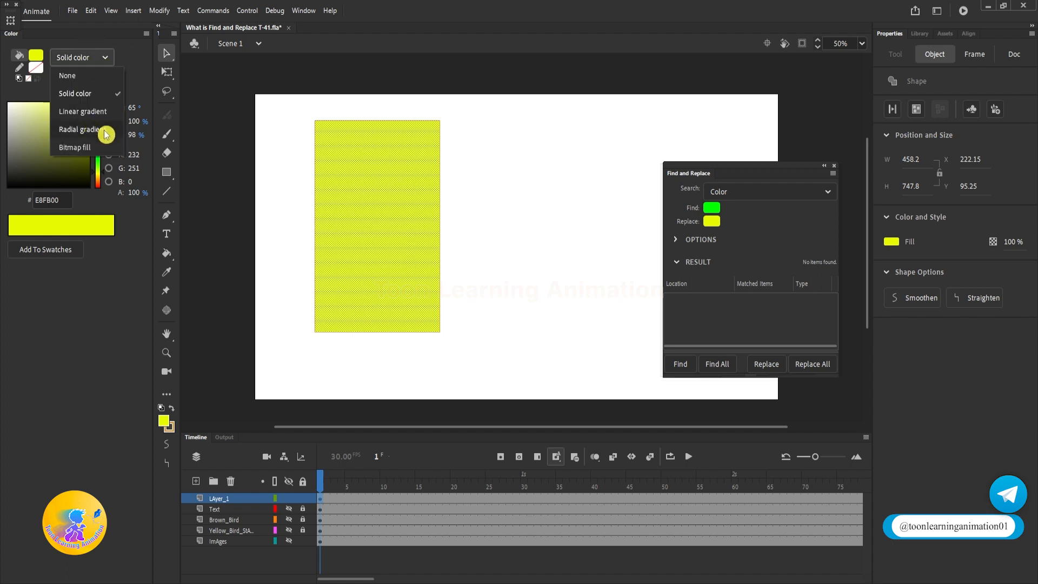
pyautogui.click(83, 111)
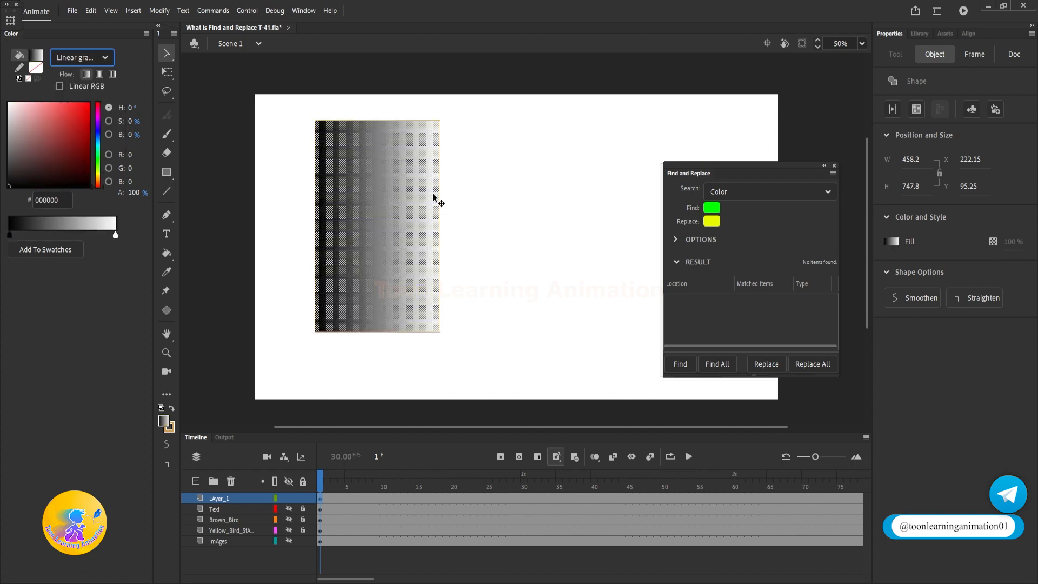
pyautogui.click(519, 224)
# Sample black from the rectangle's gradient as the color to find and try to replace all of it with yellow.
pyautogui.click(712, 210)
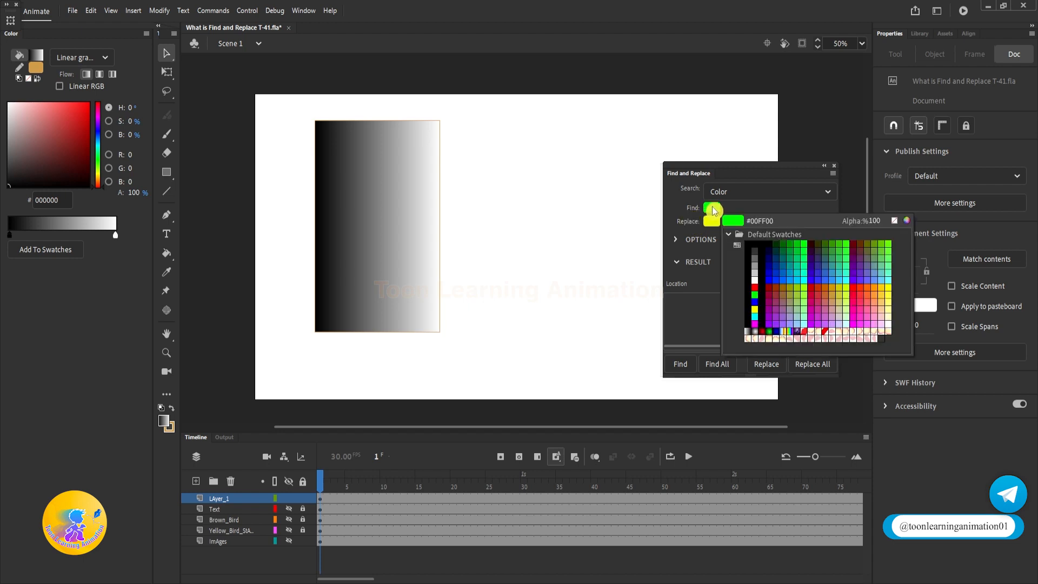
pyautogui.click(321, 124)
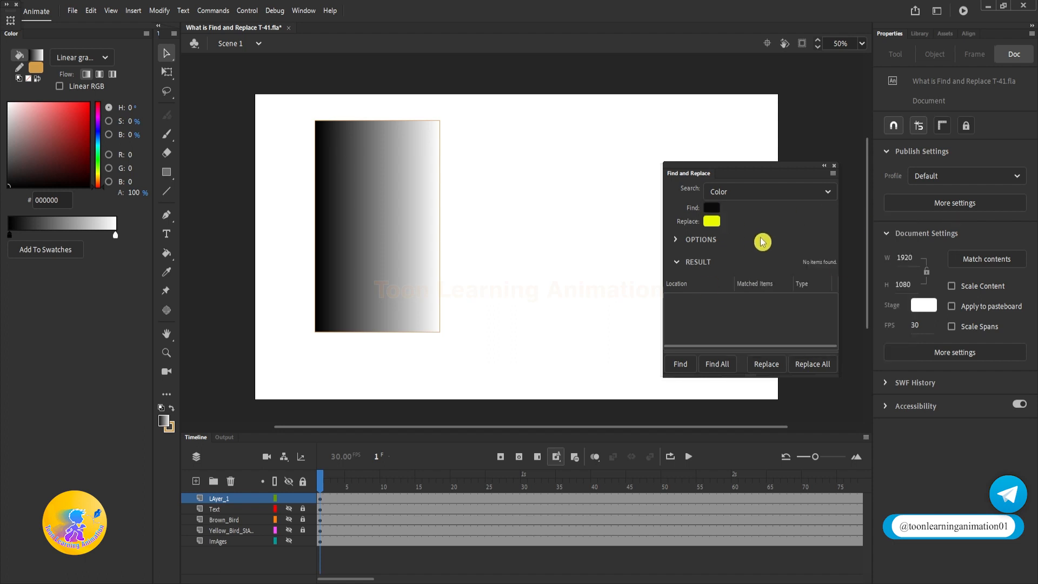
pyautogui.click(712, 221)
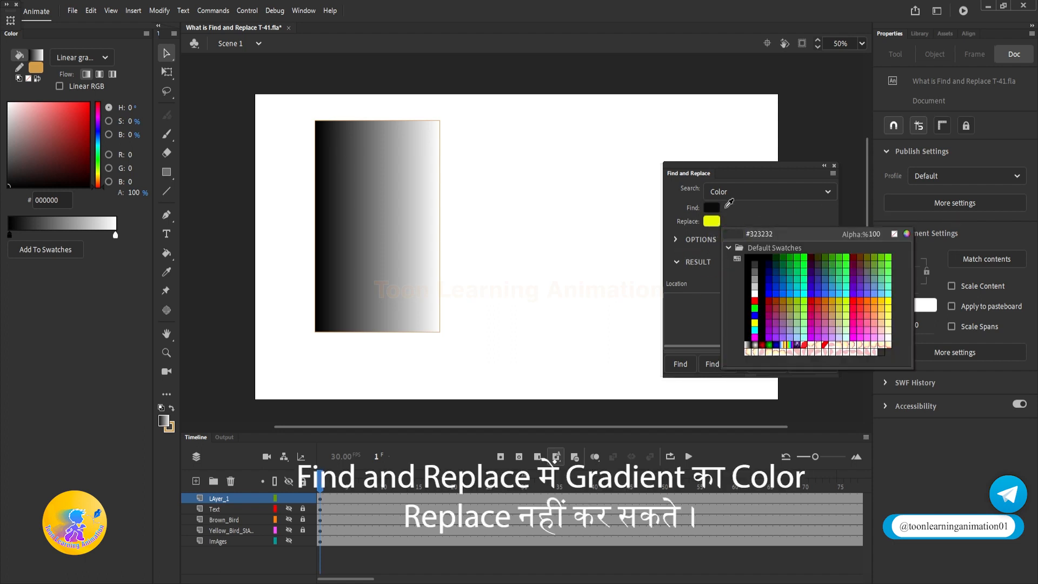
pyautogui.click(714, 220)
pyautogui.click(820, 369)
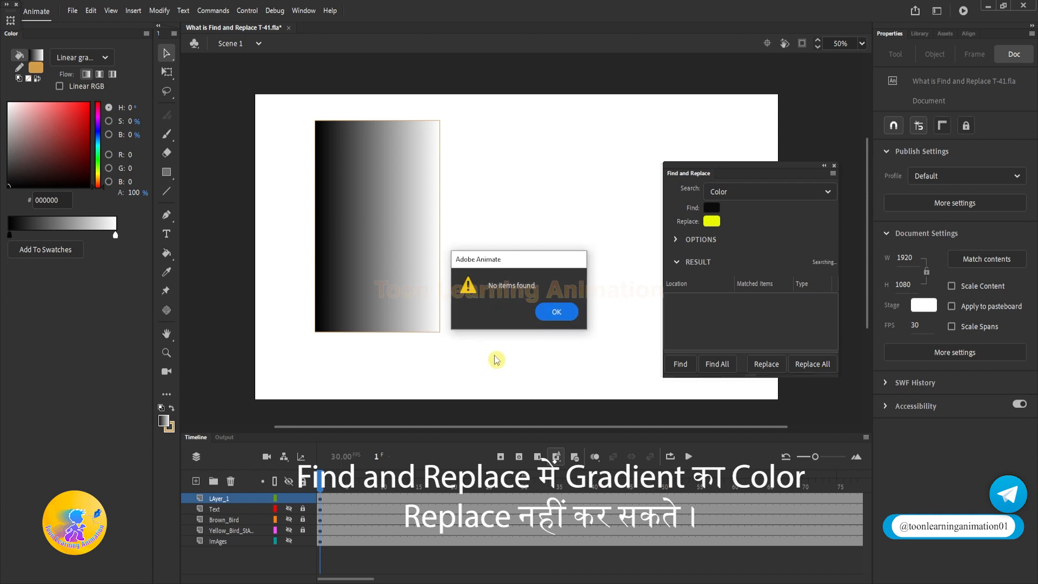
pyautogui.press('Return')
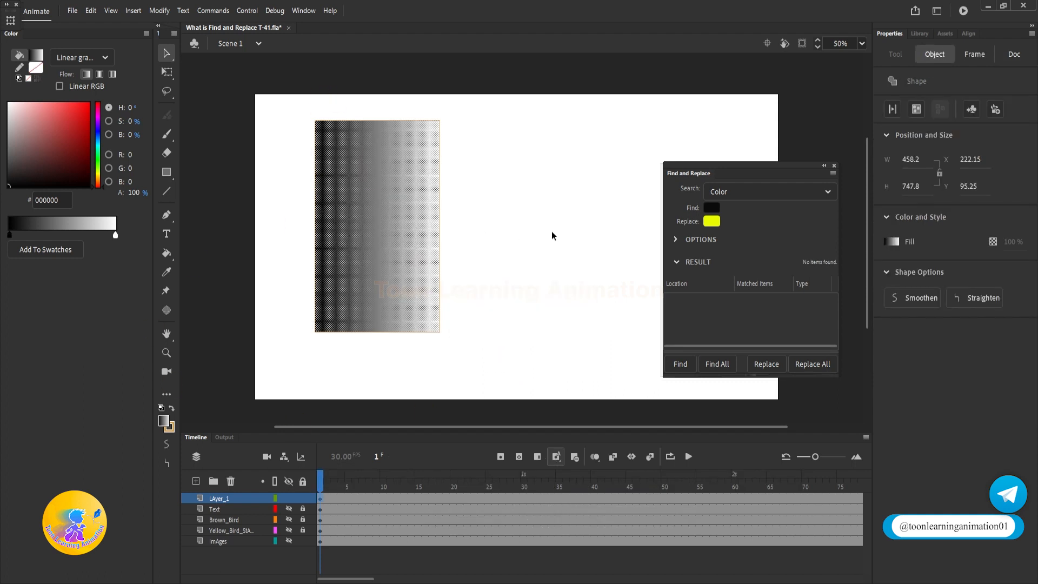
pyautogui.click(567, 246)
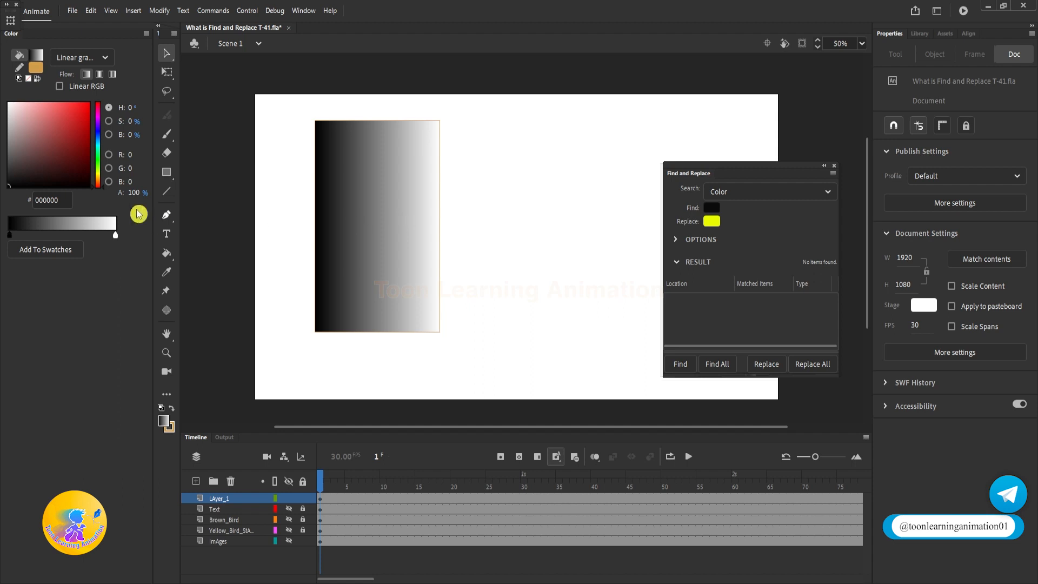
# Recolor the black end of the rectangle's gradient to yellow, FFDE00, and deselect the shape.
pyautogui.click(352, 236)
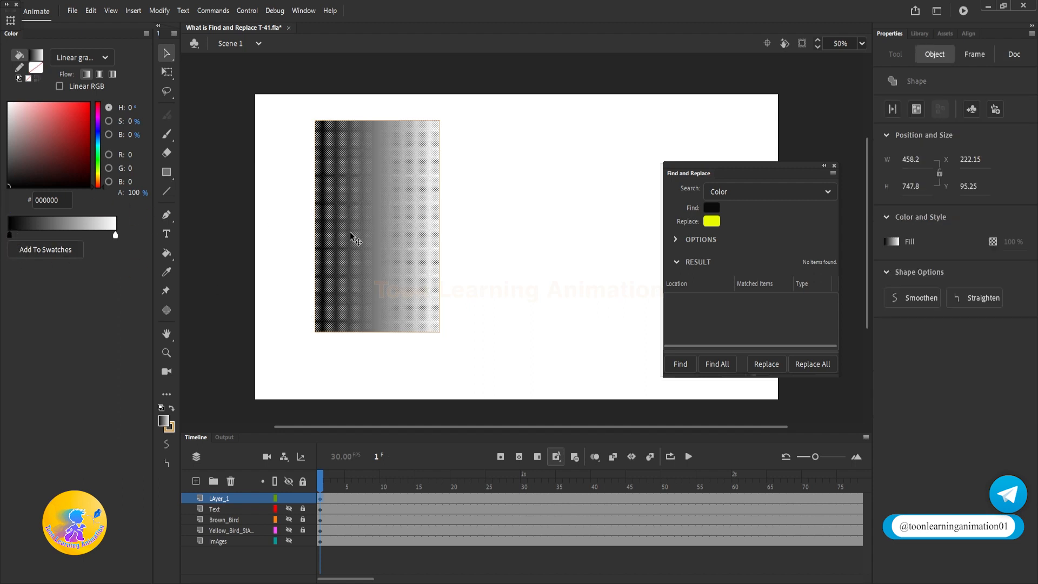
pyautogui.moveTo(66, 174); pyautogui.dragTo(103, 110)
pyautogui.moveTo(108, 182); pyautogui.dragTo(102, 174)
pyautogui.click(530, 189)
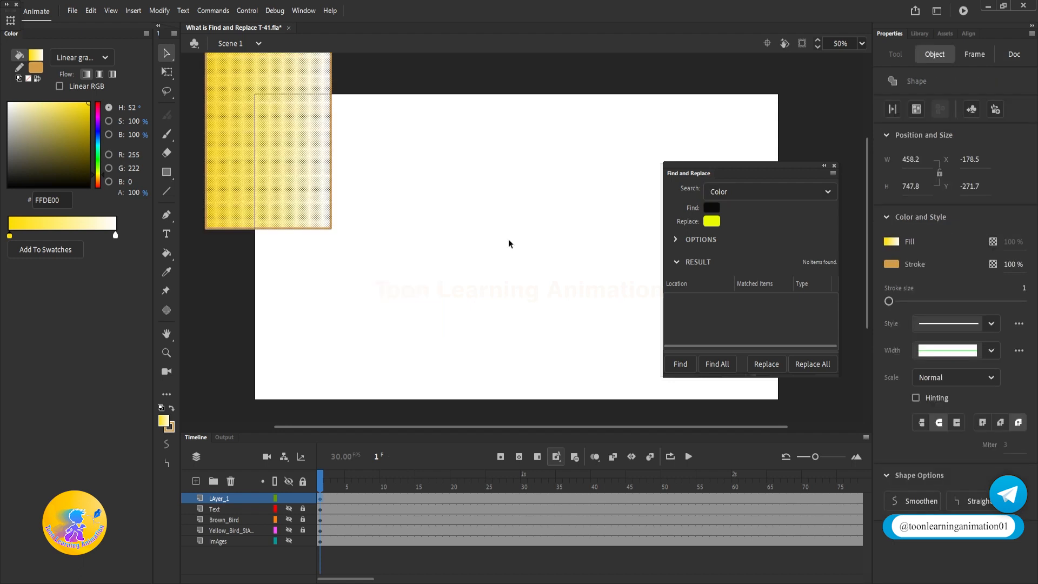
pyautogui.moveTo(517, 218); pyautogui.dragTo(447, 240)
pyautogui.click(411, 277)
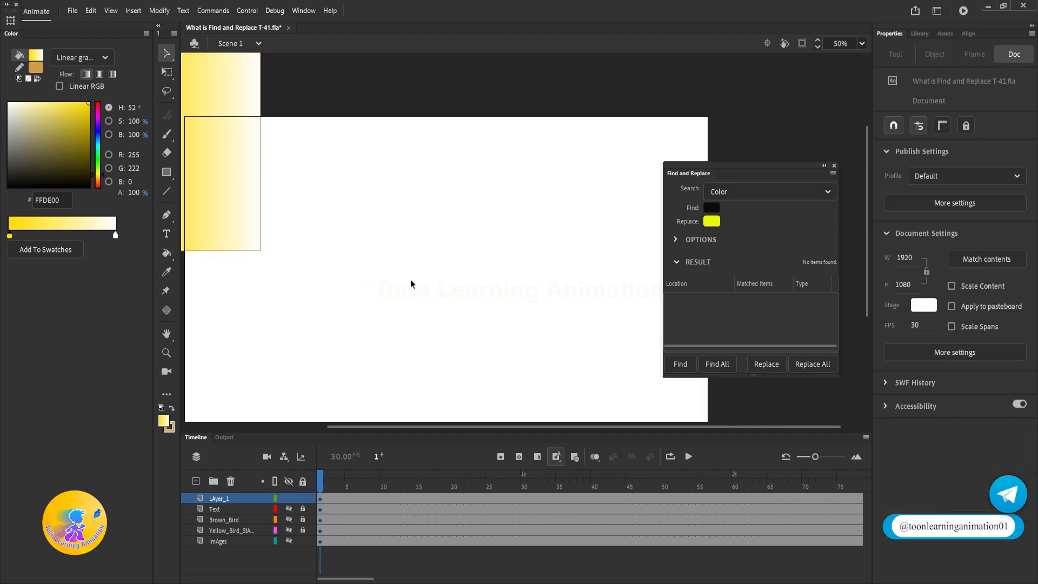
pyautogui.scroll(-2, 565, 286)
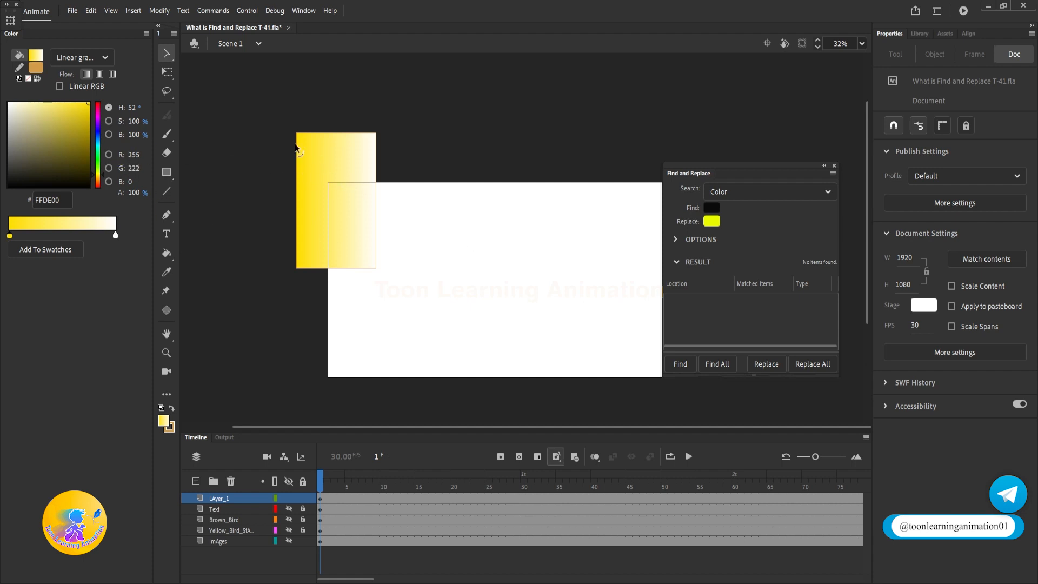
# Change the rectangle's gradient fill to a solid red, FF0000, and deselect the shape.
pyautogui.click(374, 224)
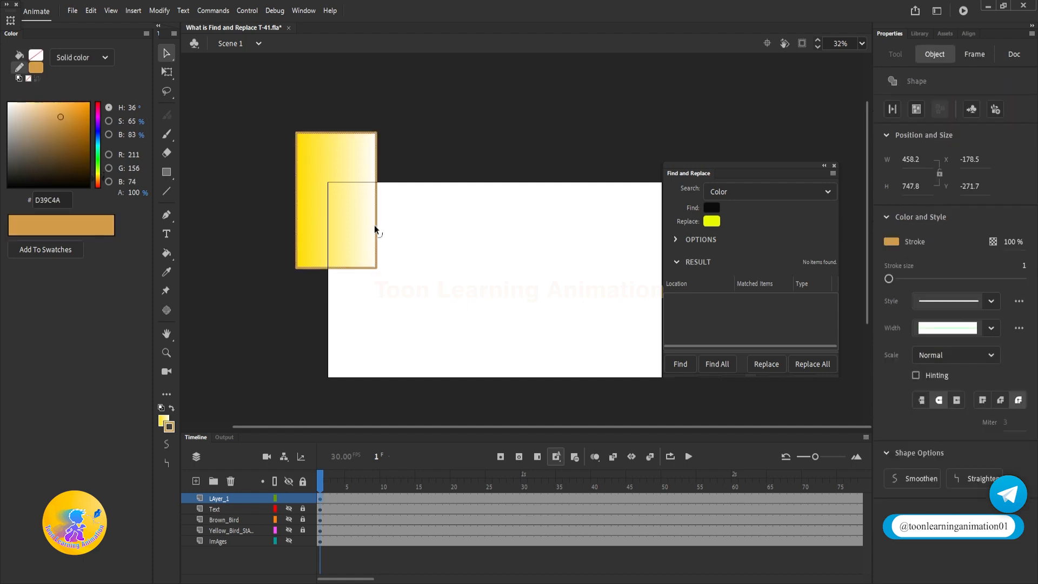
pyautogui.click(342, 224)
pyautogui.click(60, 58)
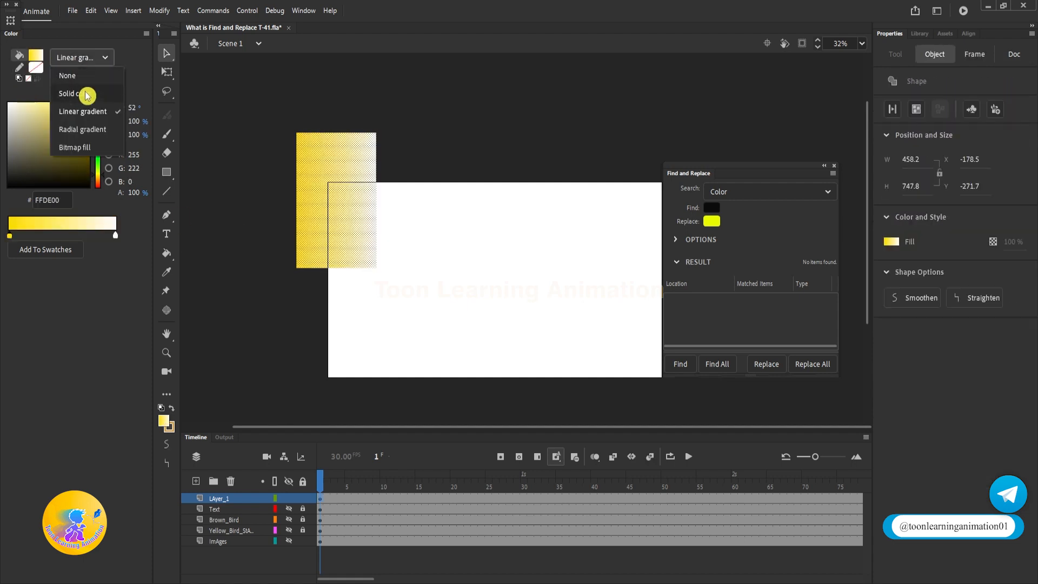
pyautogui.click(84, 89)
pyautogui.moveTo(69, 128); pyautogui.dragTo(89, 102)
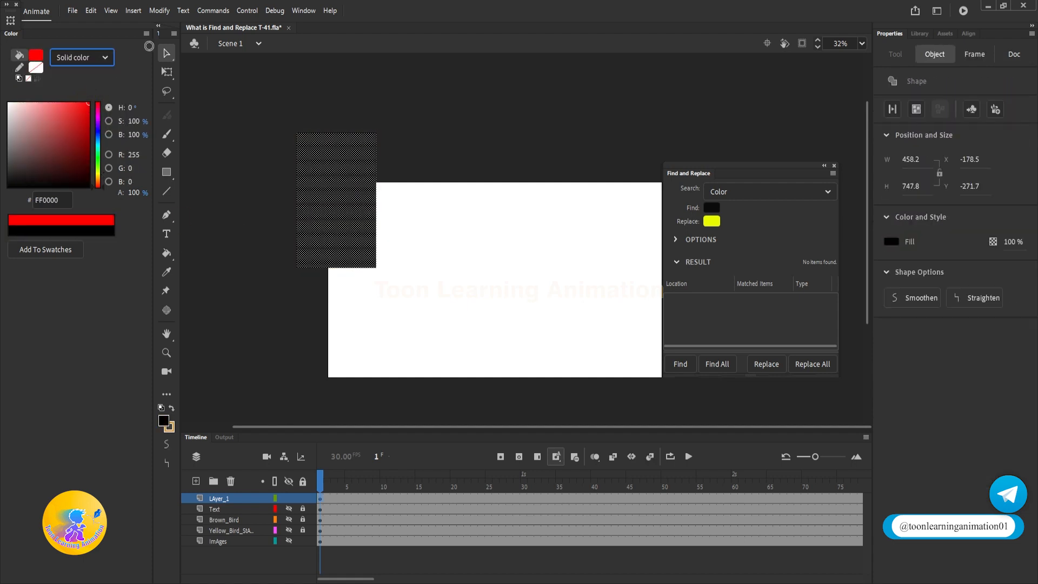
pyautogui.click(508, 243)
pyautogui.scroll(3, 359, 224)
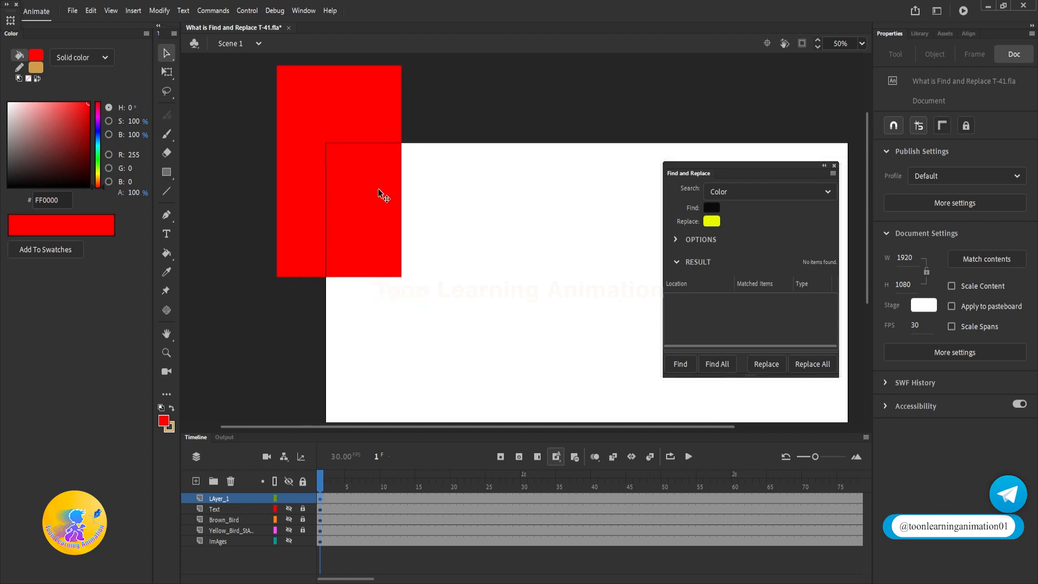
# Reduce the red rectangle's fill alpha to 49% and deselect it to compare its tint on and off the stage.
pyautogui.click(378, 190)
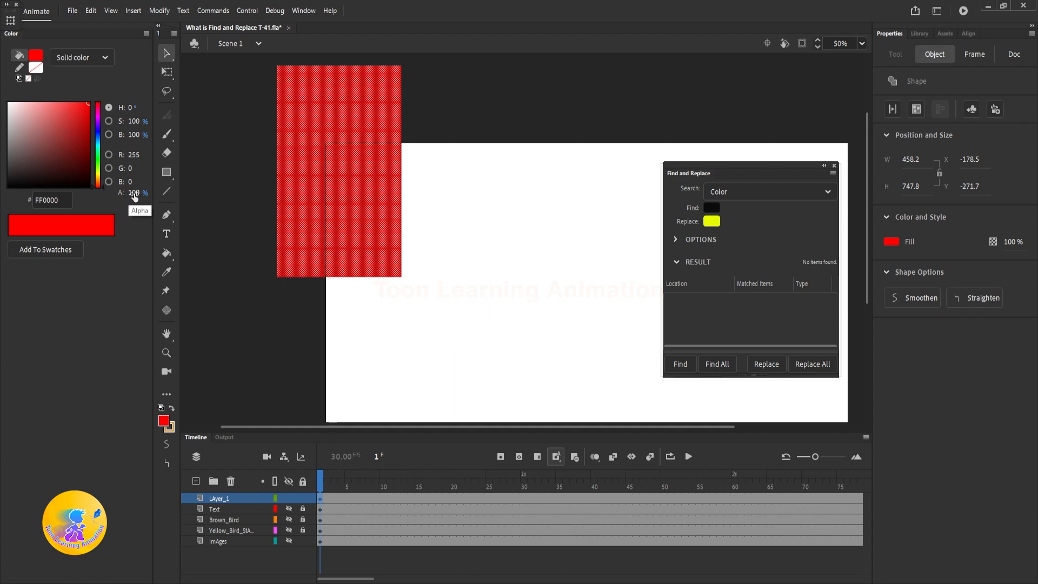
pyautogui.moveTo(134, 196); pyautogui.dragTo(128, 198)
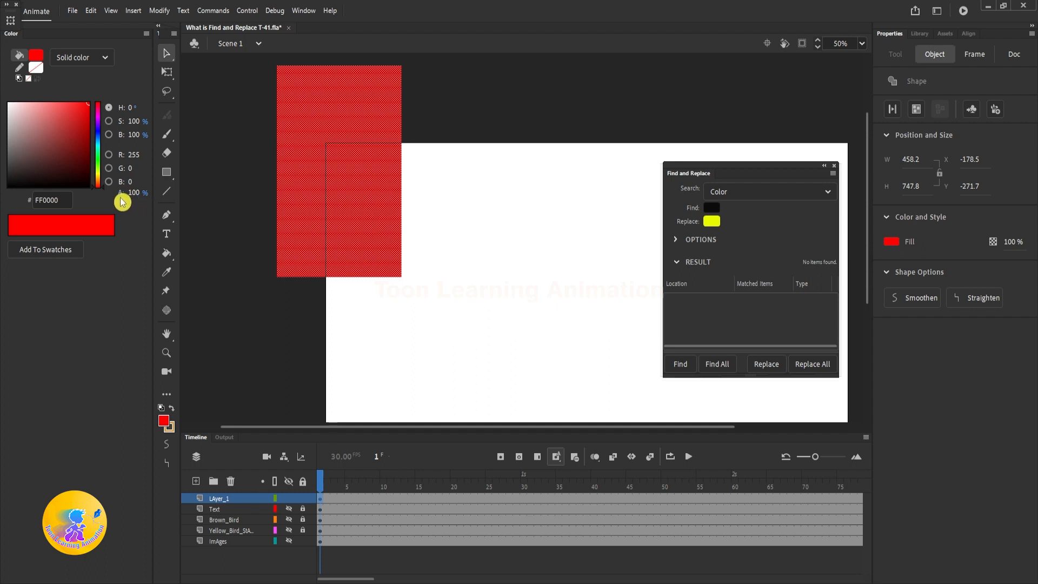
pyautogui.moveTo(122, 204); pyautogui.dragTo(100, 194)
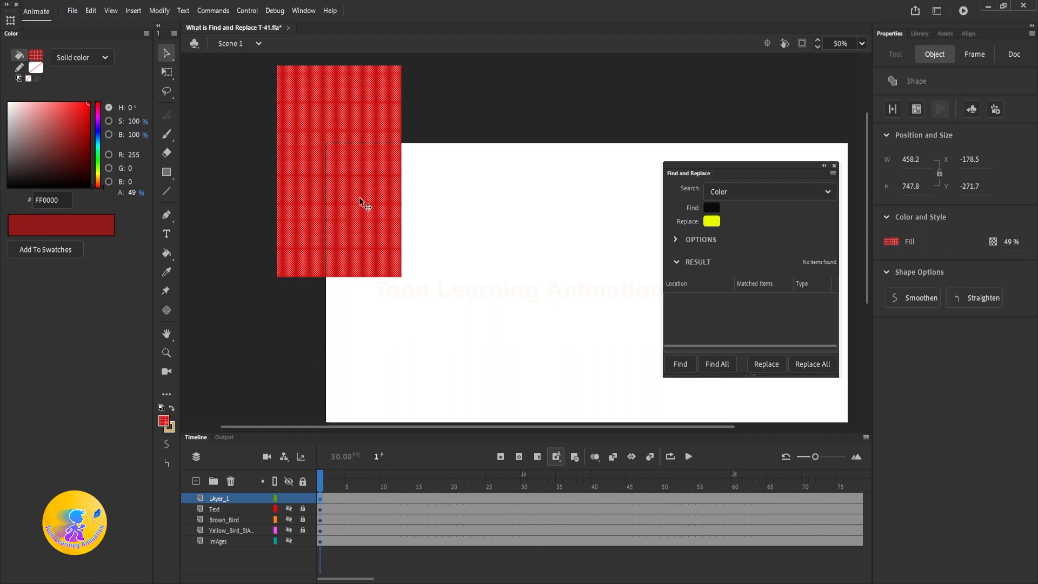
pyautogui.click(454, 207)
pyautogui.scroll(4, 434, 190)
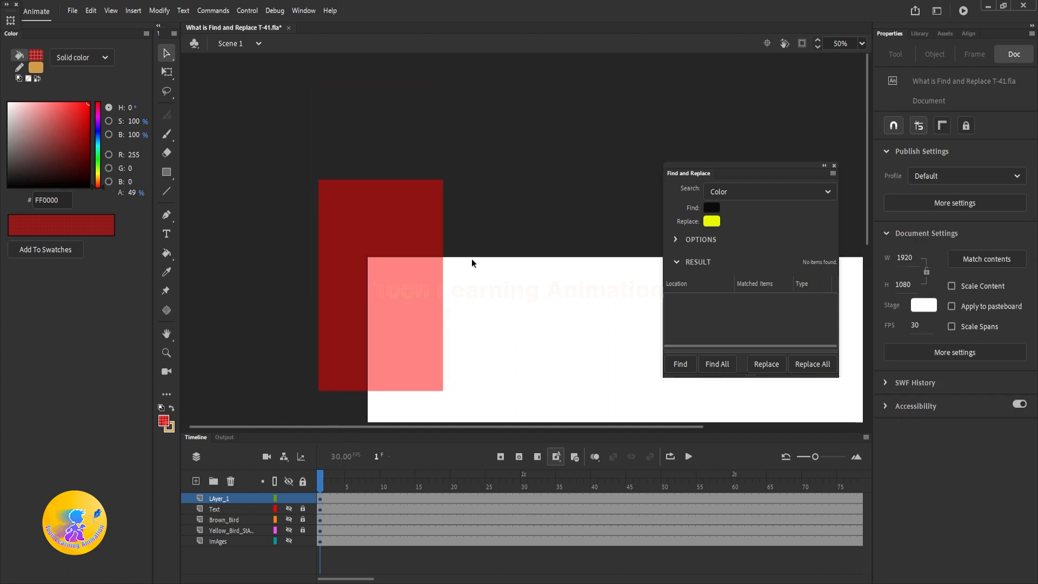
pyautogui.scroll(-3, 479, 275)
pyautogui.keyDown('ctrl'); pyautogui.scroll(2, 420, 268); pyautogui.keyUp('ctrl')
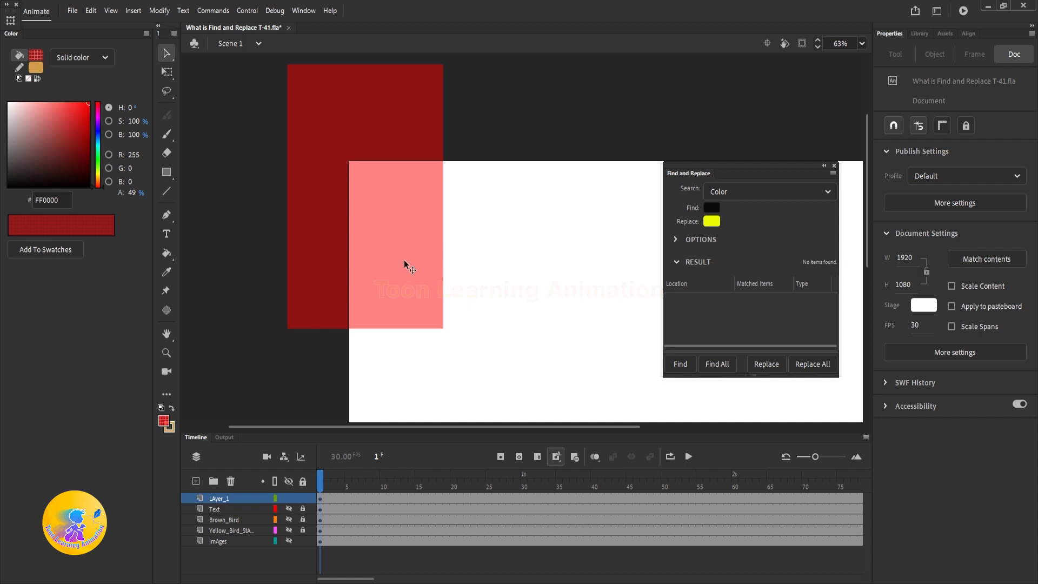
pyautogui.scroll(2, 516, 301)
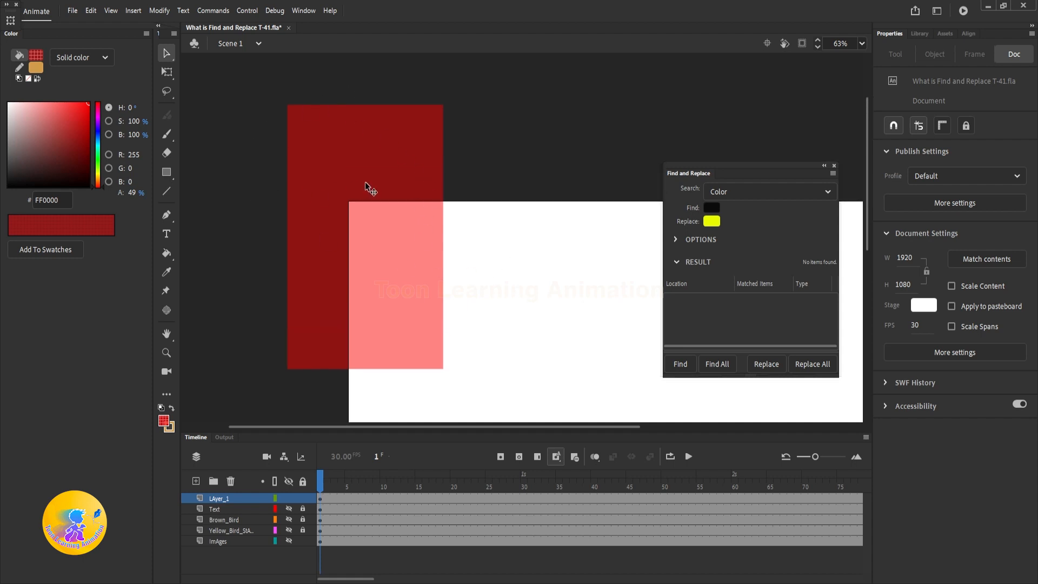
pyautogui.moveTo(470, 238); pyautogui.dragTo(449, 201)
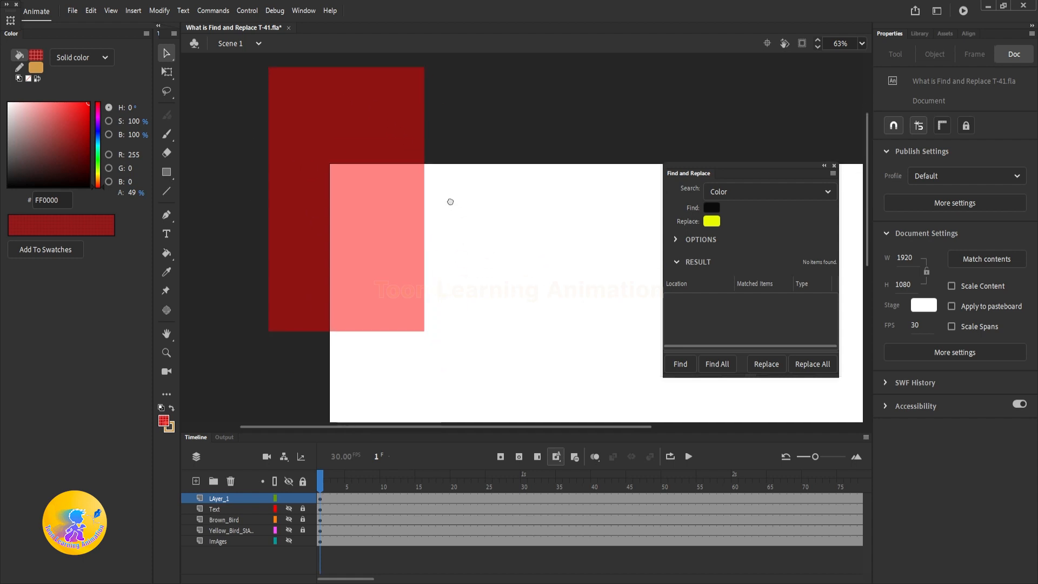
pyautogui.click(381, 200)
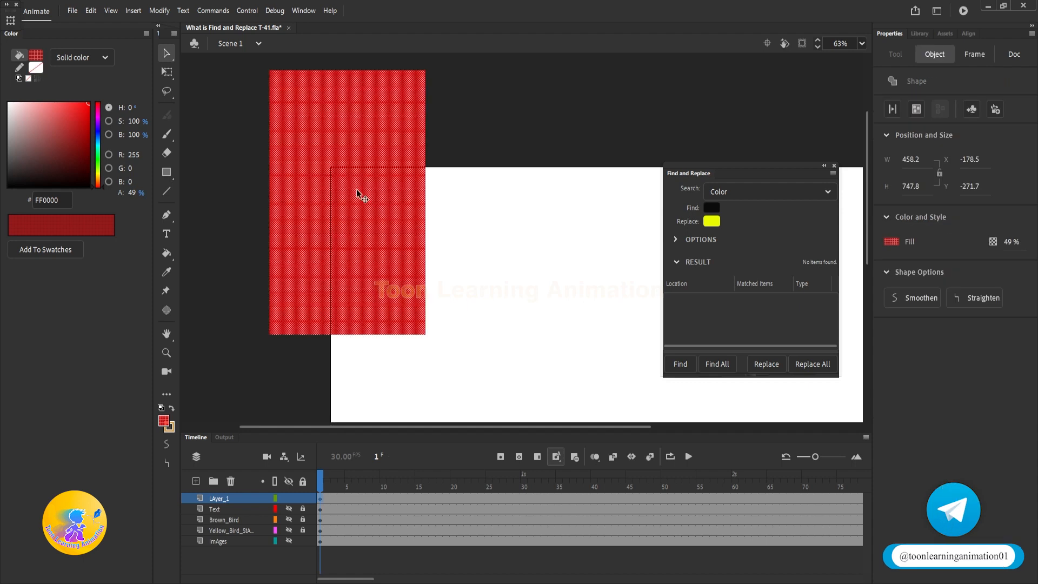
pyautogui.press('Escape')
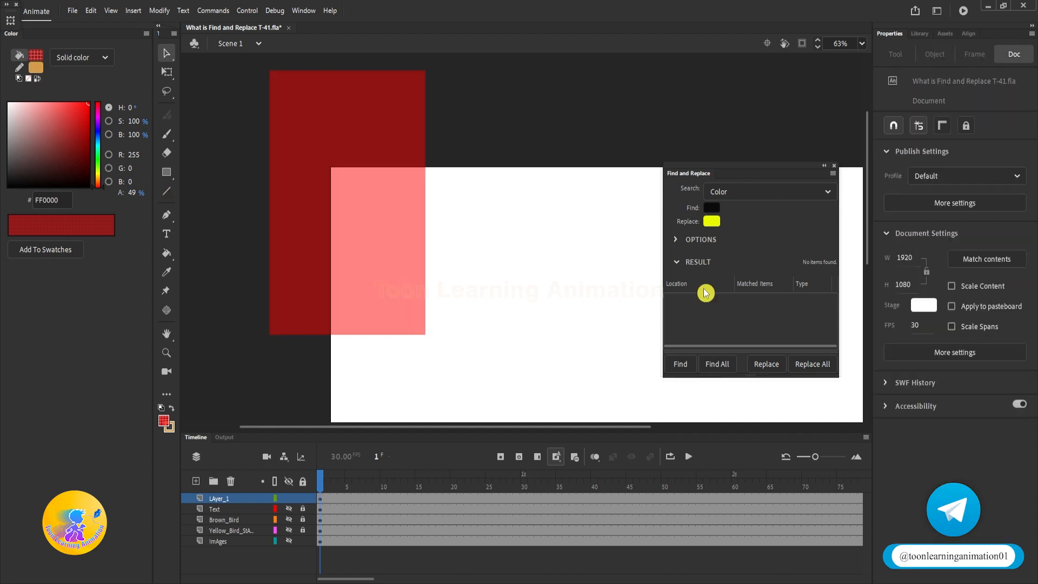
# Sample the rectangle's dark red 8F1313 and then its pale red FF8383 as the color to find, and try replacing all with yellow.
pyautogui.click(712, 207)
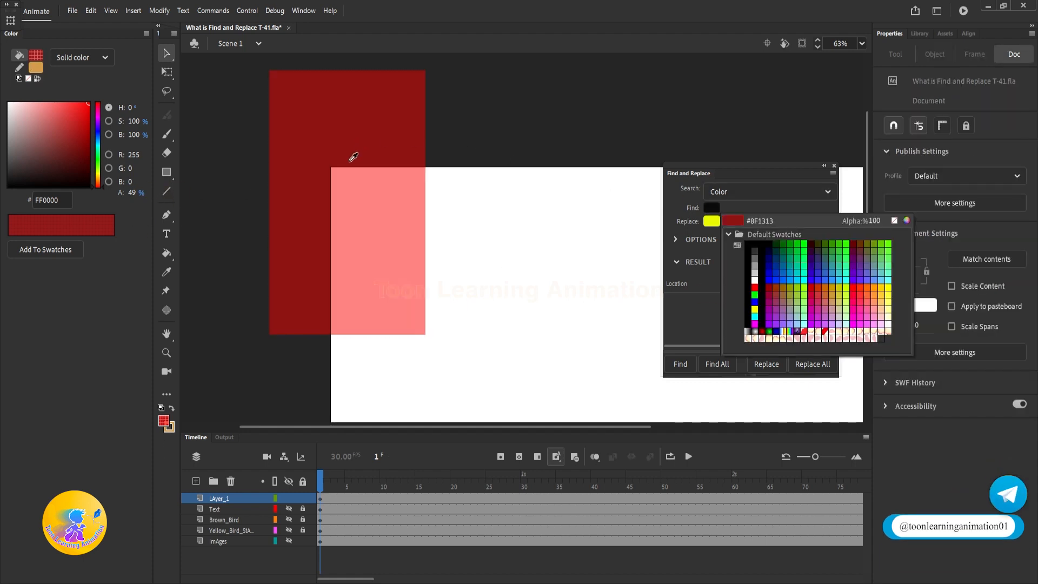
pyautogui.click(349, 160)
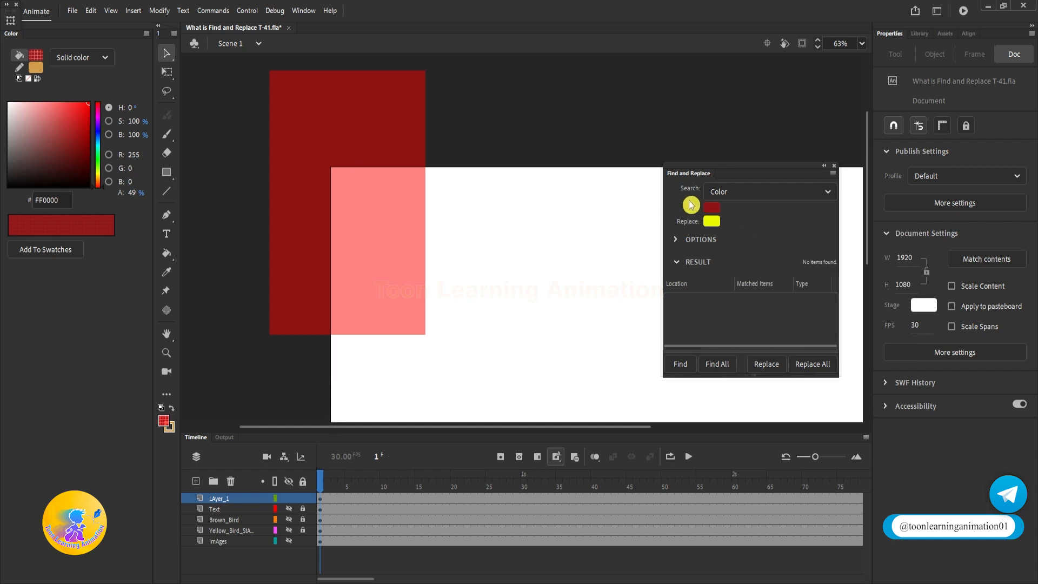
pyautogui.click(711, 221)
pyautogui.press('Escape')
pyautogui.click(711, 207)
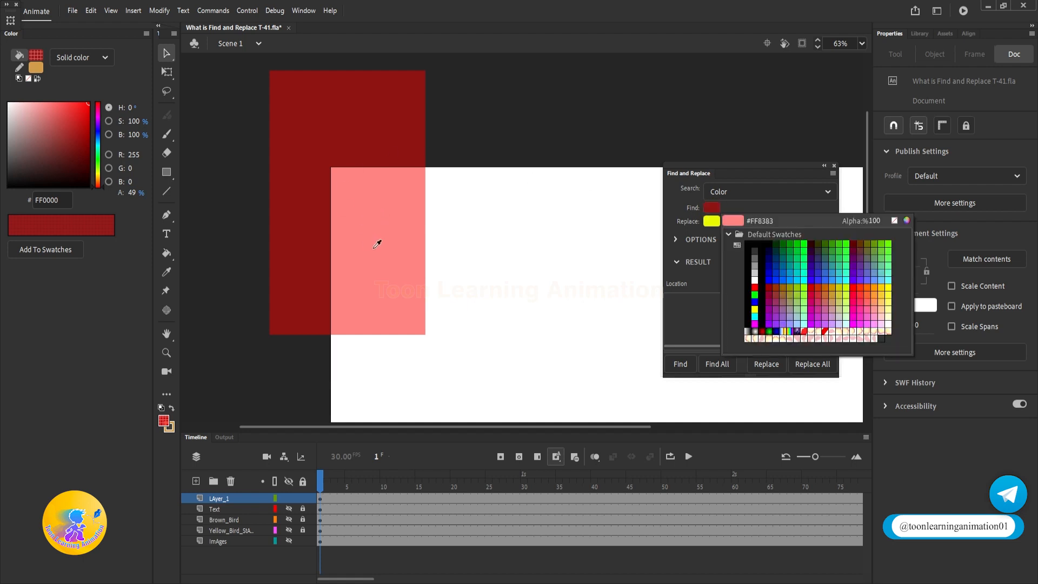
pyautogui.click(381, 230)
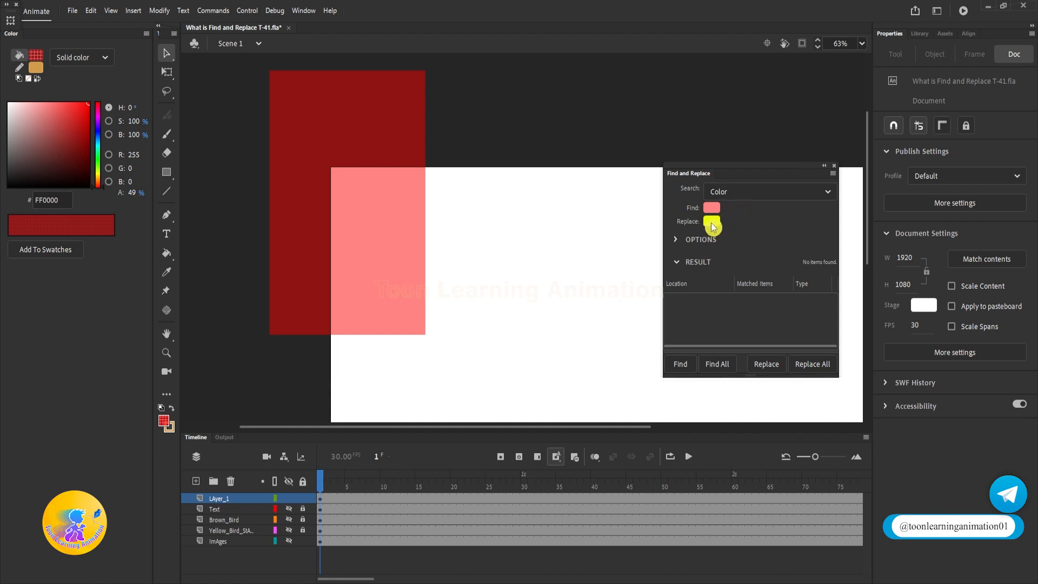
pyautogui.click(816, 369)
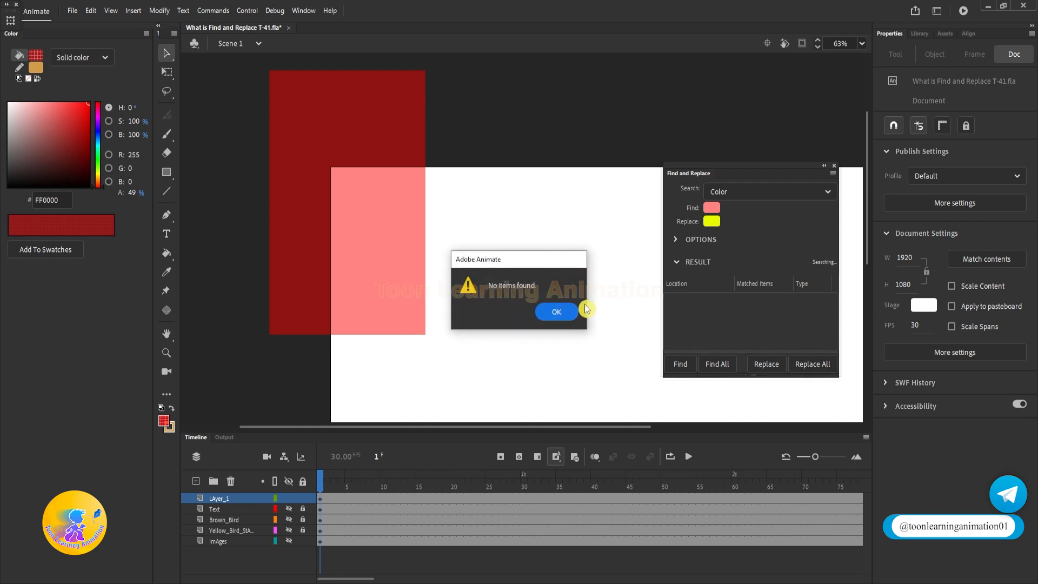
pyautogui.click(553, 311)
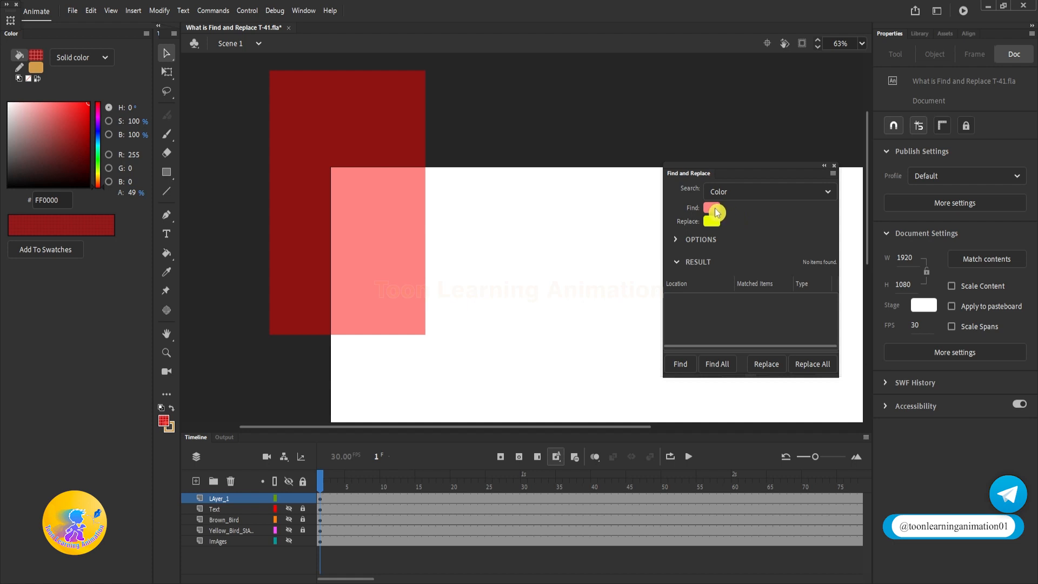
pyautogui.click(712, 209)
pyautogui.click(704, 288)
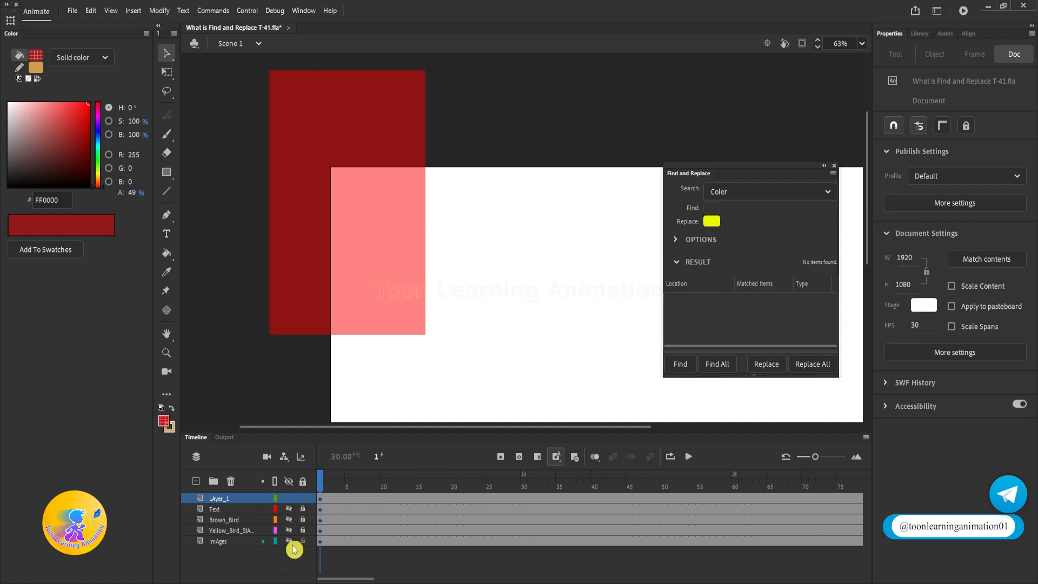
# Temporarily show and unlock the text, bird and image layers to inspect their colors, and hide and lock them again.
pyautogui.moveTo(304, 510); pyautogui.dragTo(290, 542)
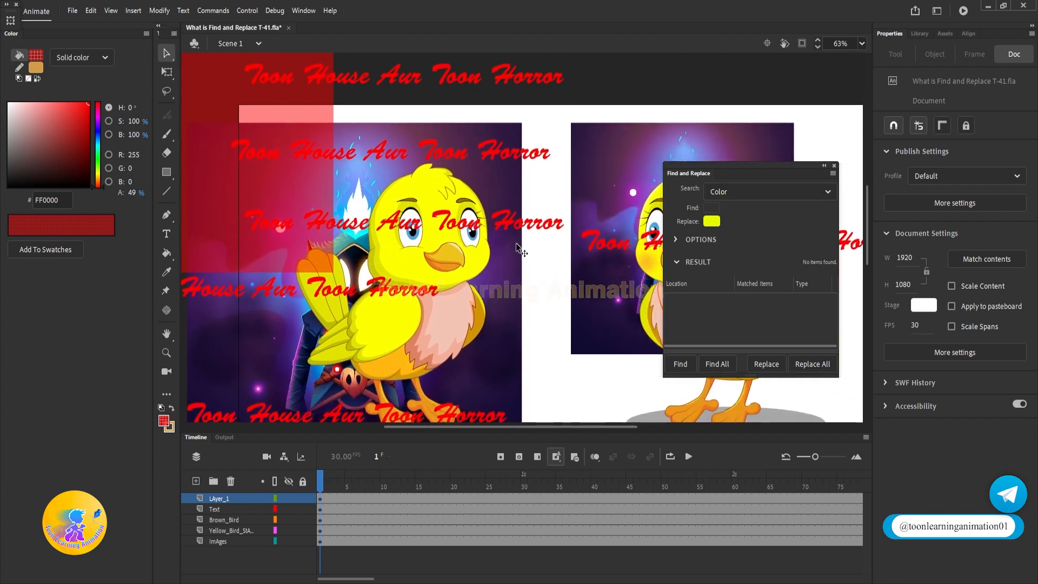
pyautogui.moveTo(522, 250); pyautogui.dragTo(553, 288)
pyautogui.moveTo(303, 510); pyautogui.dragTo(289, 541)
pyautogui.moveTo(474, 220); pyautogui.dragTo(569, 271)
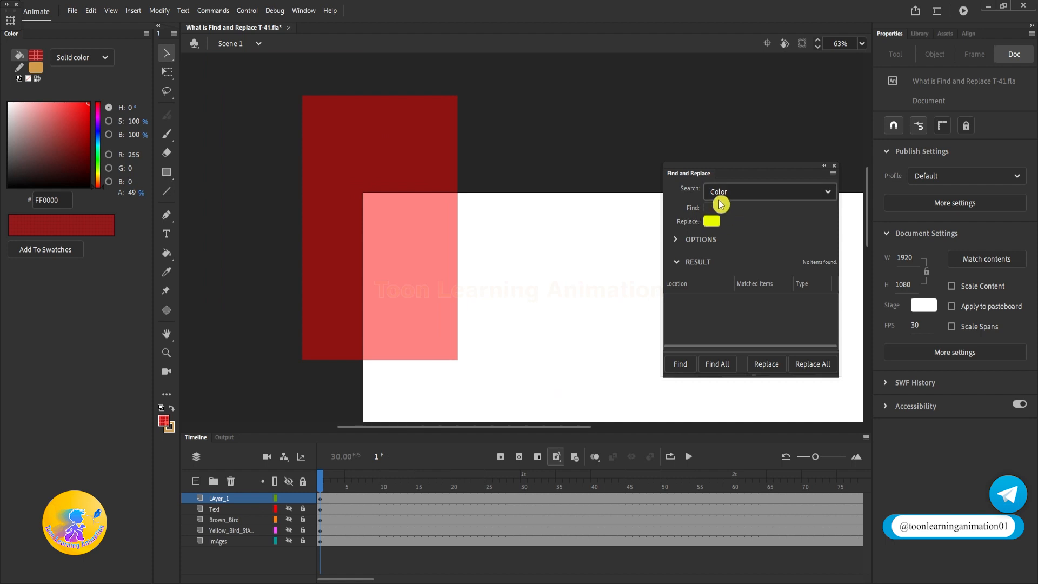
# Sample the rectangle's pale red area over the stage again as the color to find and try to replace all matches with yellow.
pyautogui.click(711, 207)
pyautogui.click(415, 232)
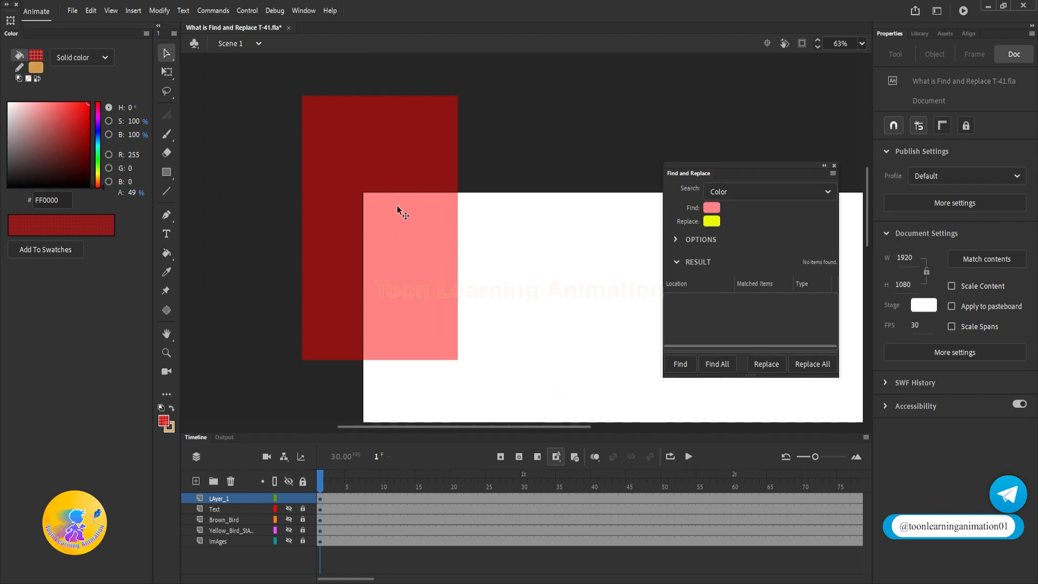
pyautogui.click(408, 241)
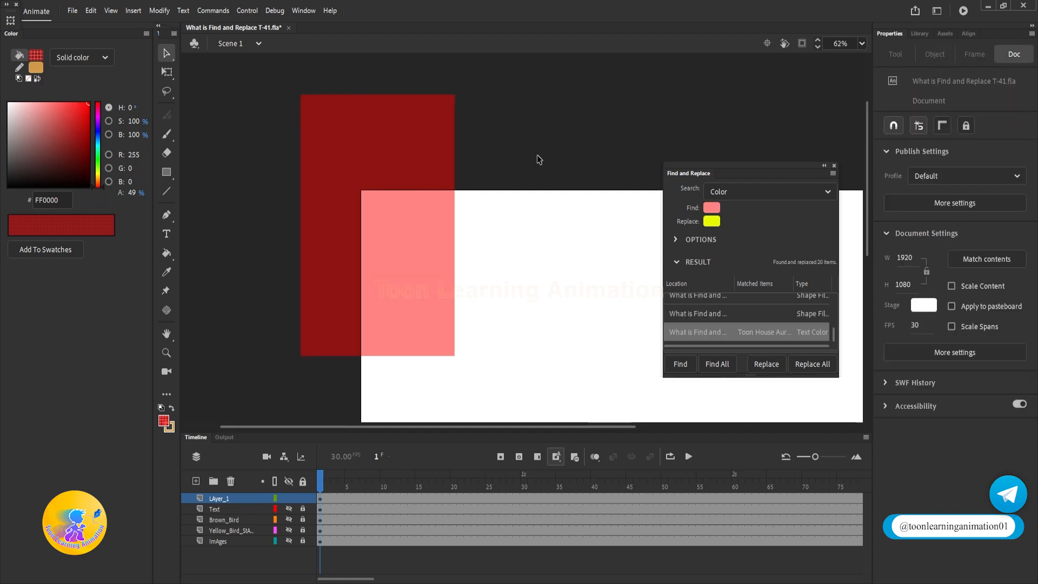
# Recolor the semi-transparent rectangle's fill to blue, 0093FF, and deselect it.
pyautogui.click(359, 246)
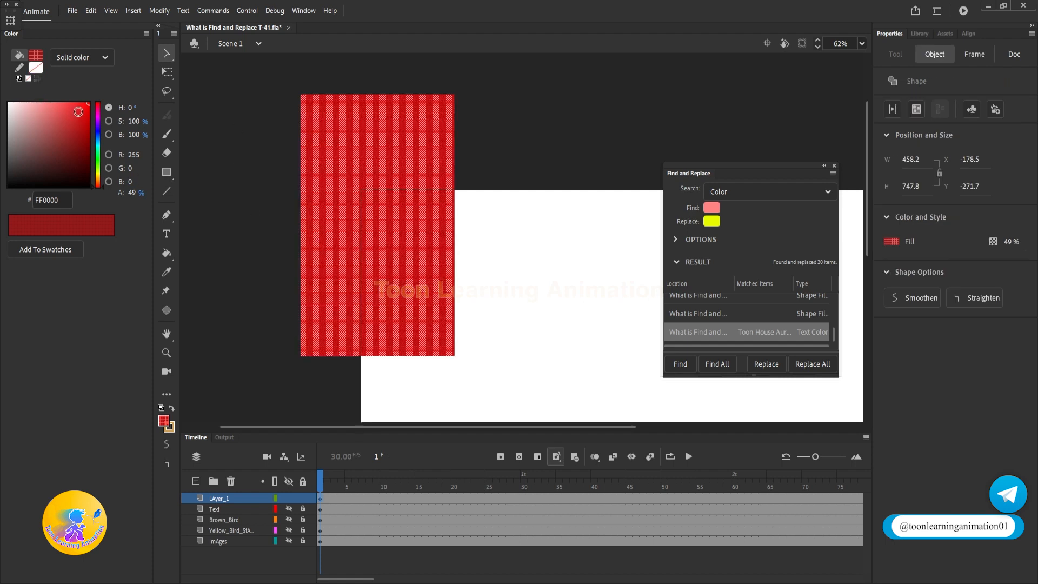
pyautogui.moveTo(78, 111)
pyautogui.mouseDown()
pyautogui.moveTo(115, 147)
pyautogui.moveTo(103, 148)
pyautogui.moveTo(88, 102)
pyautogui.mouseUp()
pyautogui.click(99, 143)
pyautogui.click(634, 194)
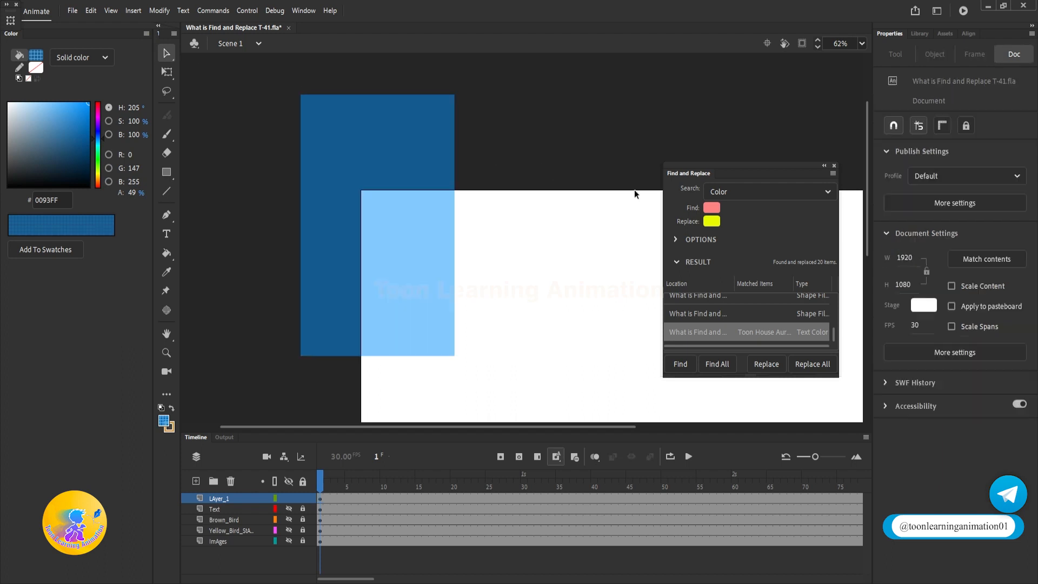
# Open the color choices for the color to find.
pyautogui.click(714, 209)
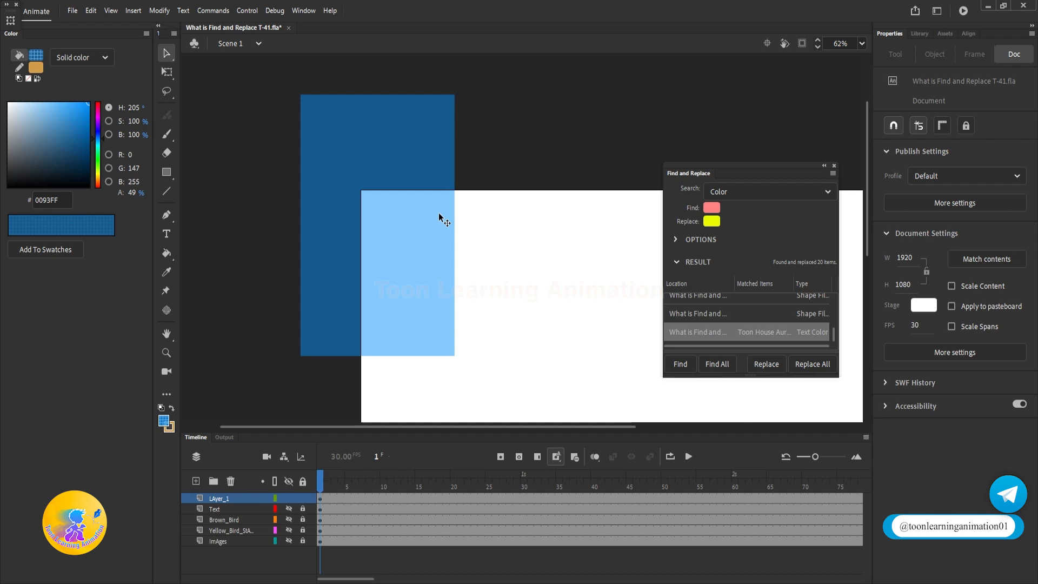
pyautogui.click(713, 208)
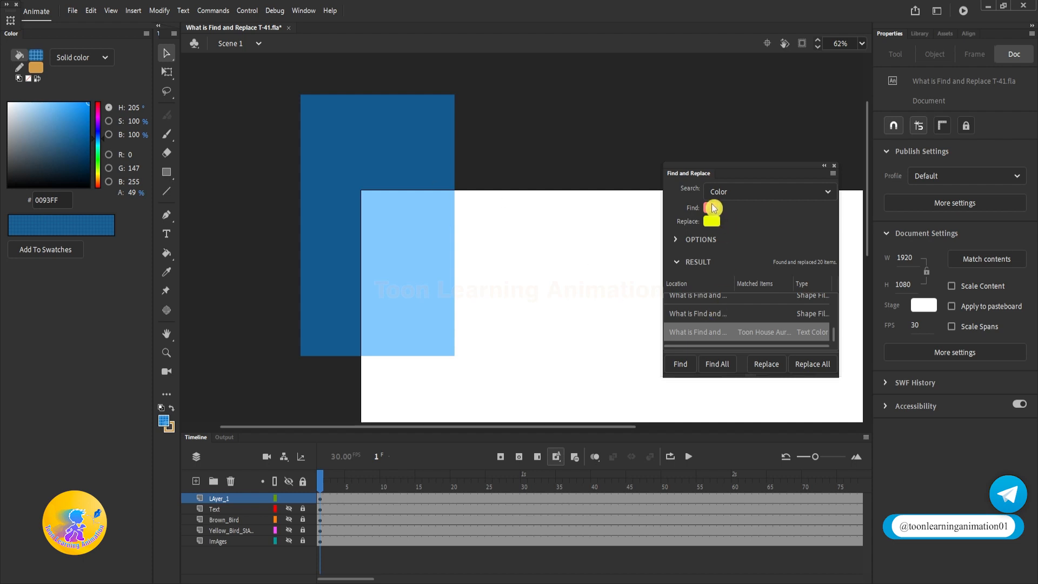